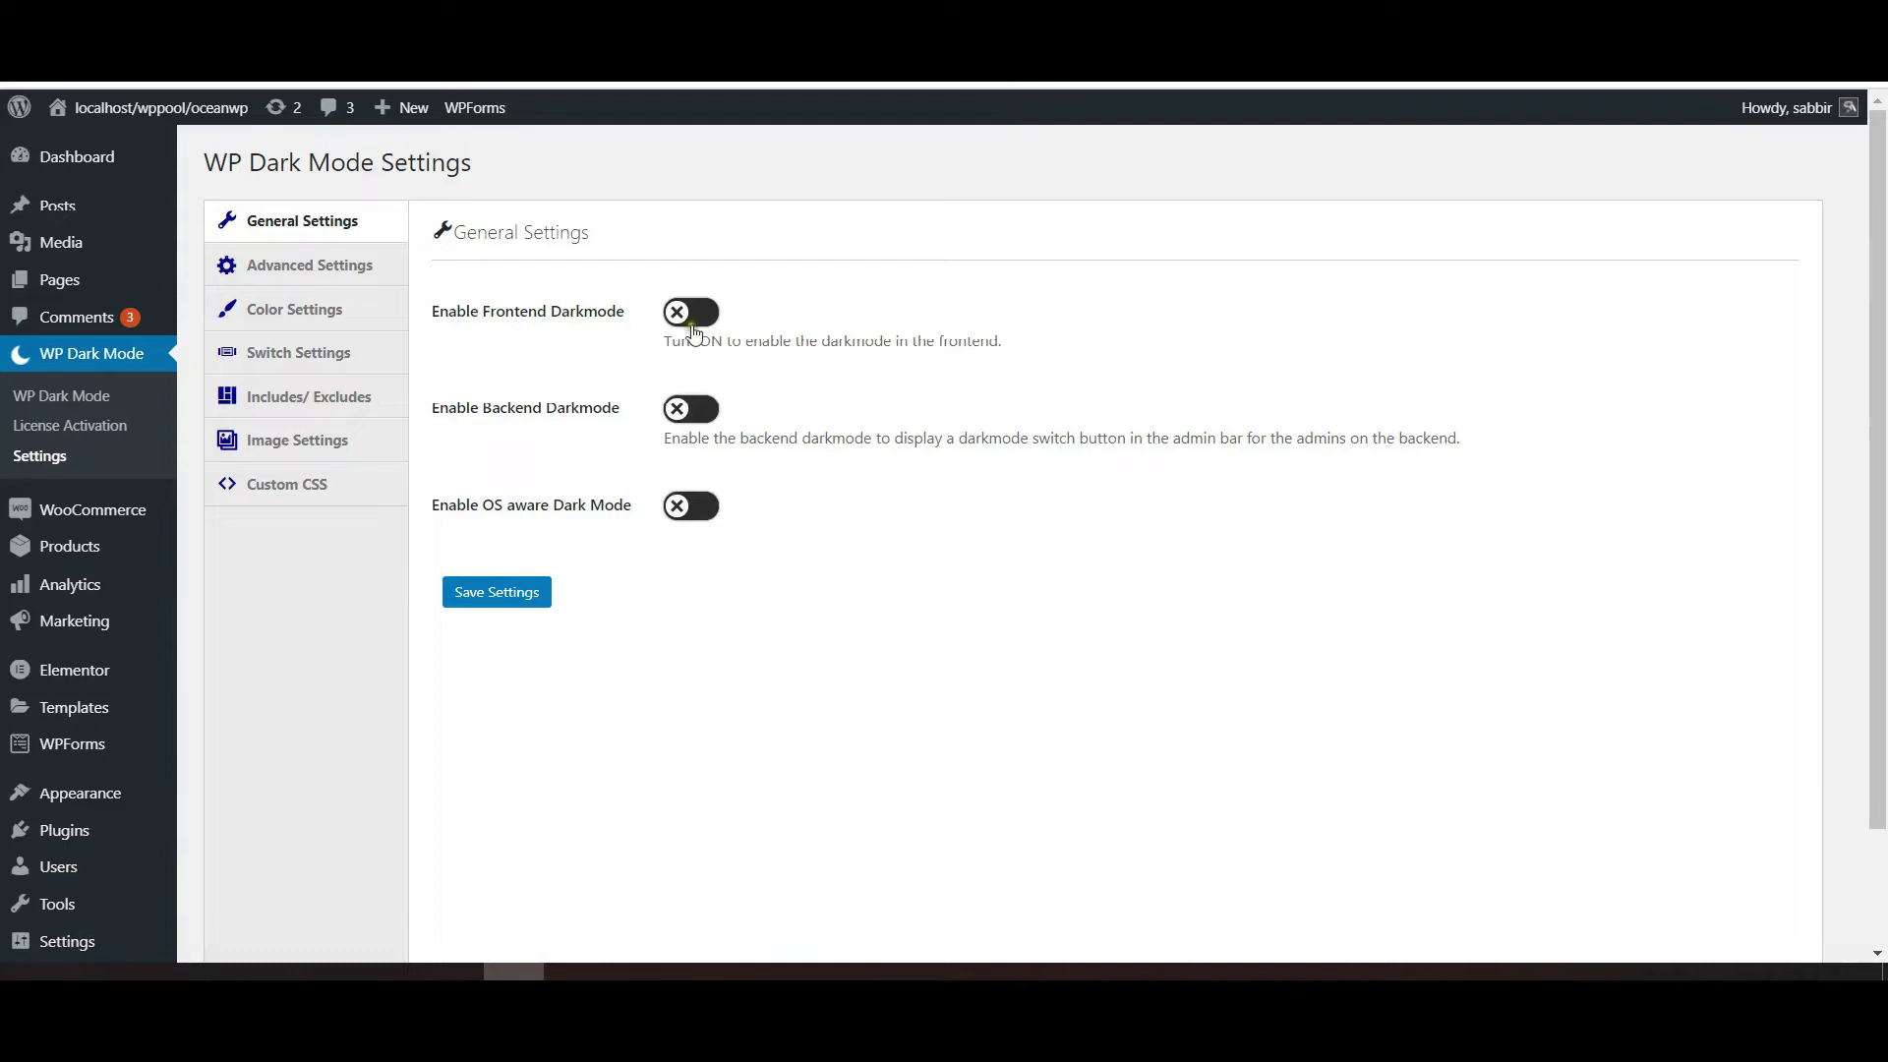
- Enable frontend dark mode, backend dark mode and OS aware dark mode, and save the general settings
left_click(692, 313)
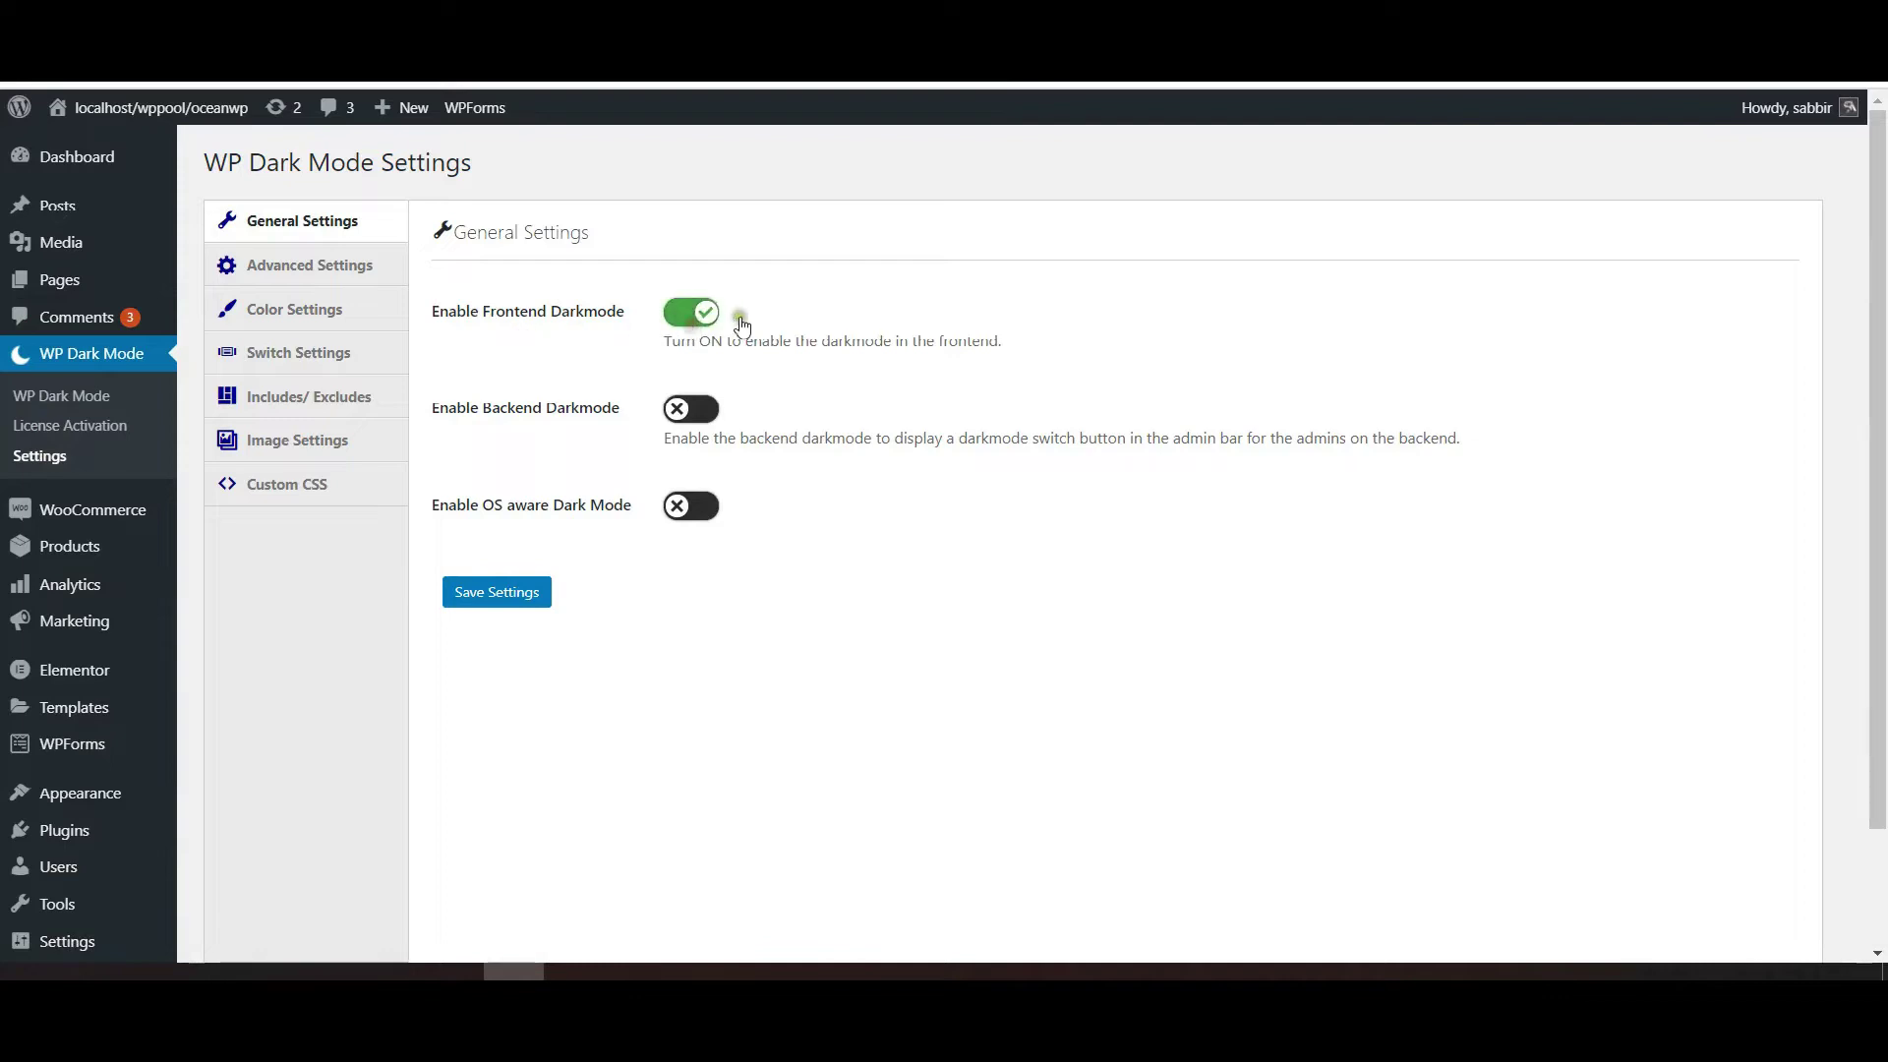
left_click(679, 411)
left_click(703, 509)
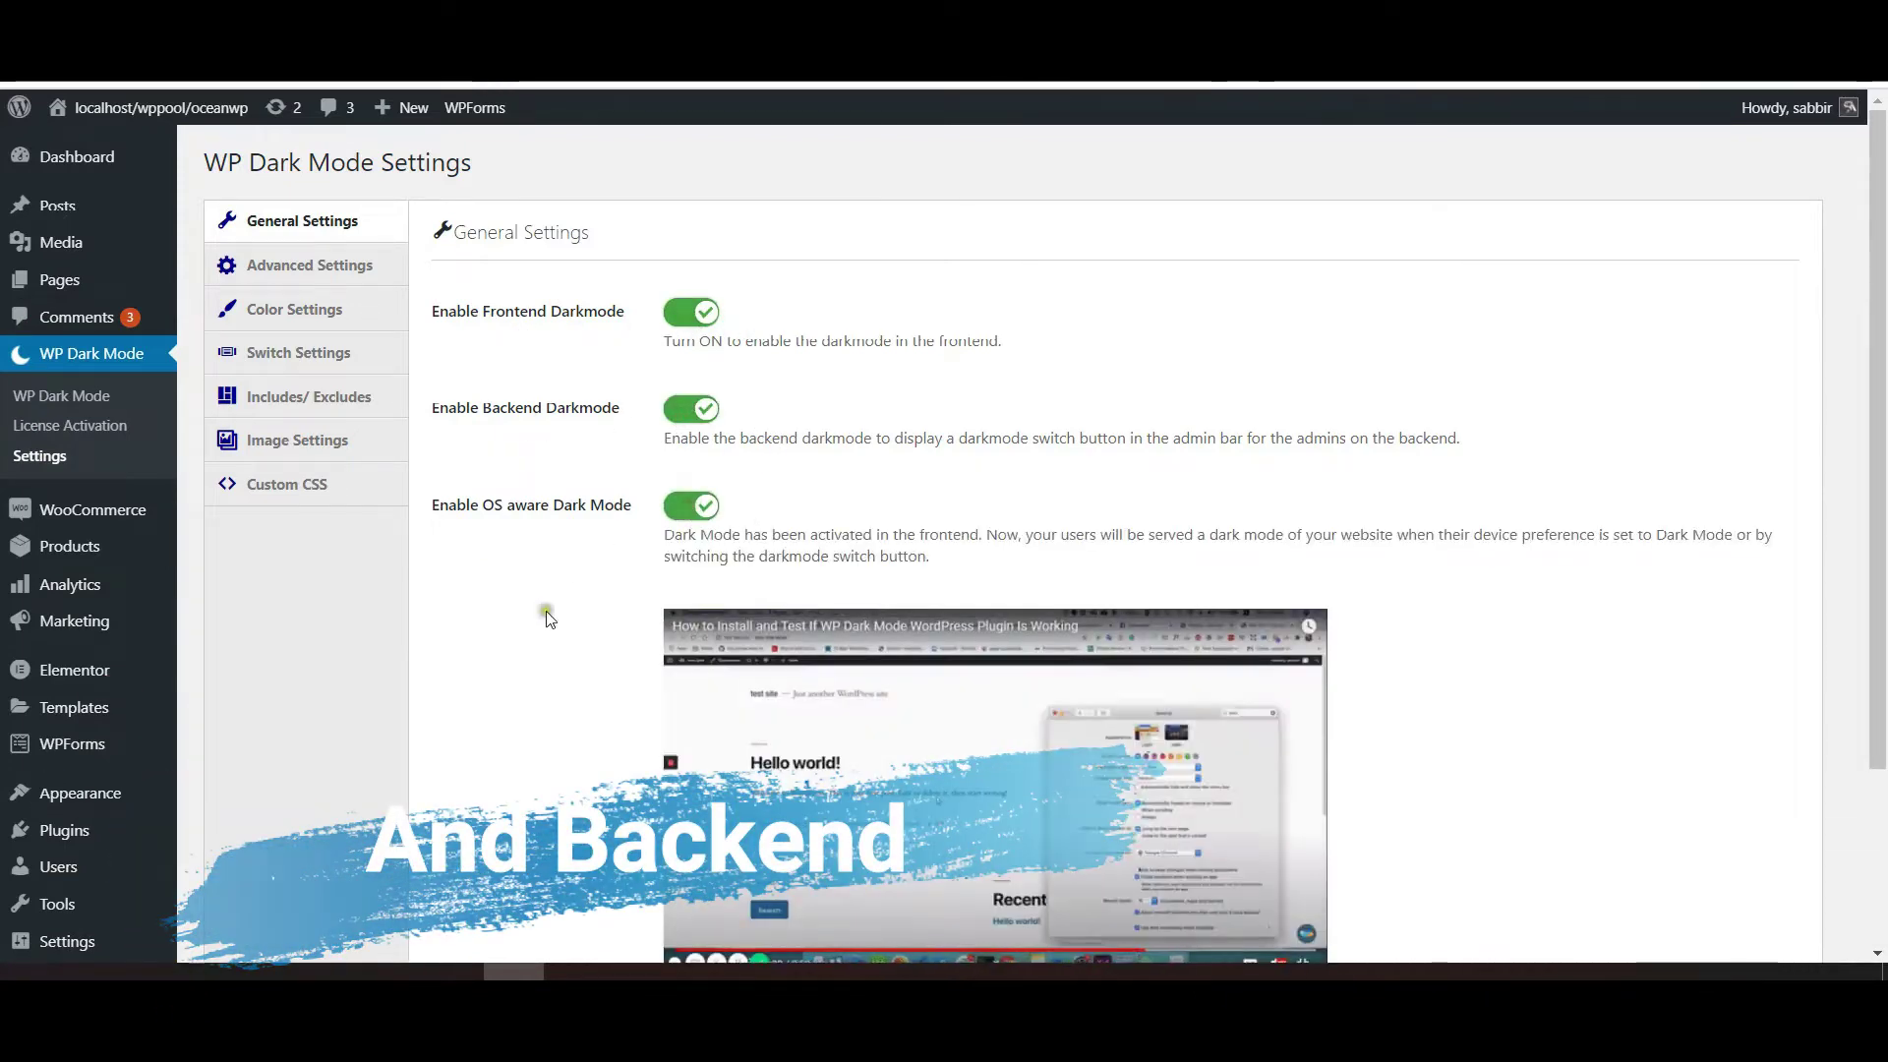
scroll(547, 616, "down", 3)
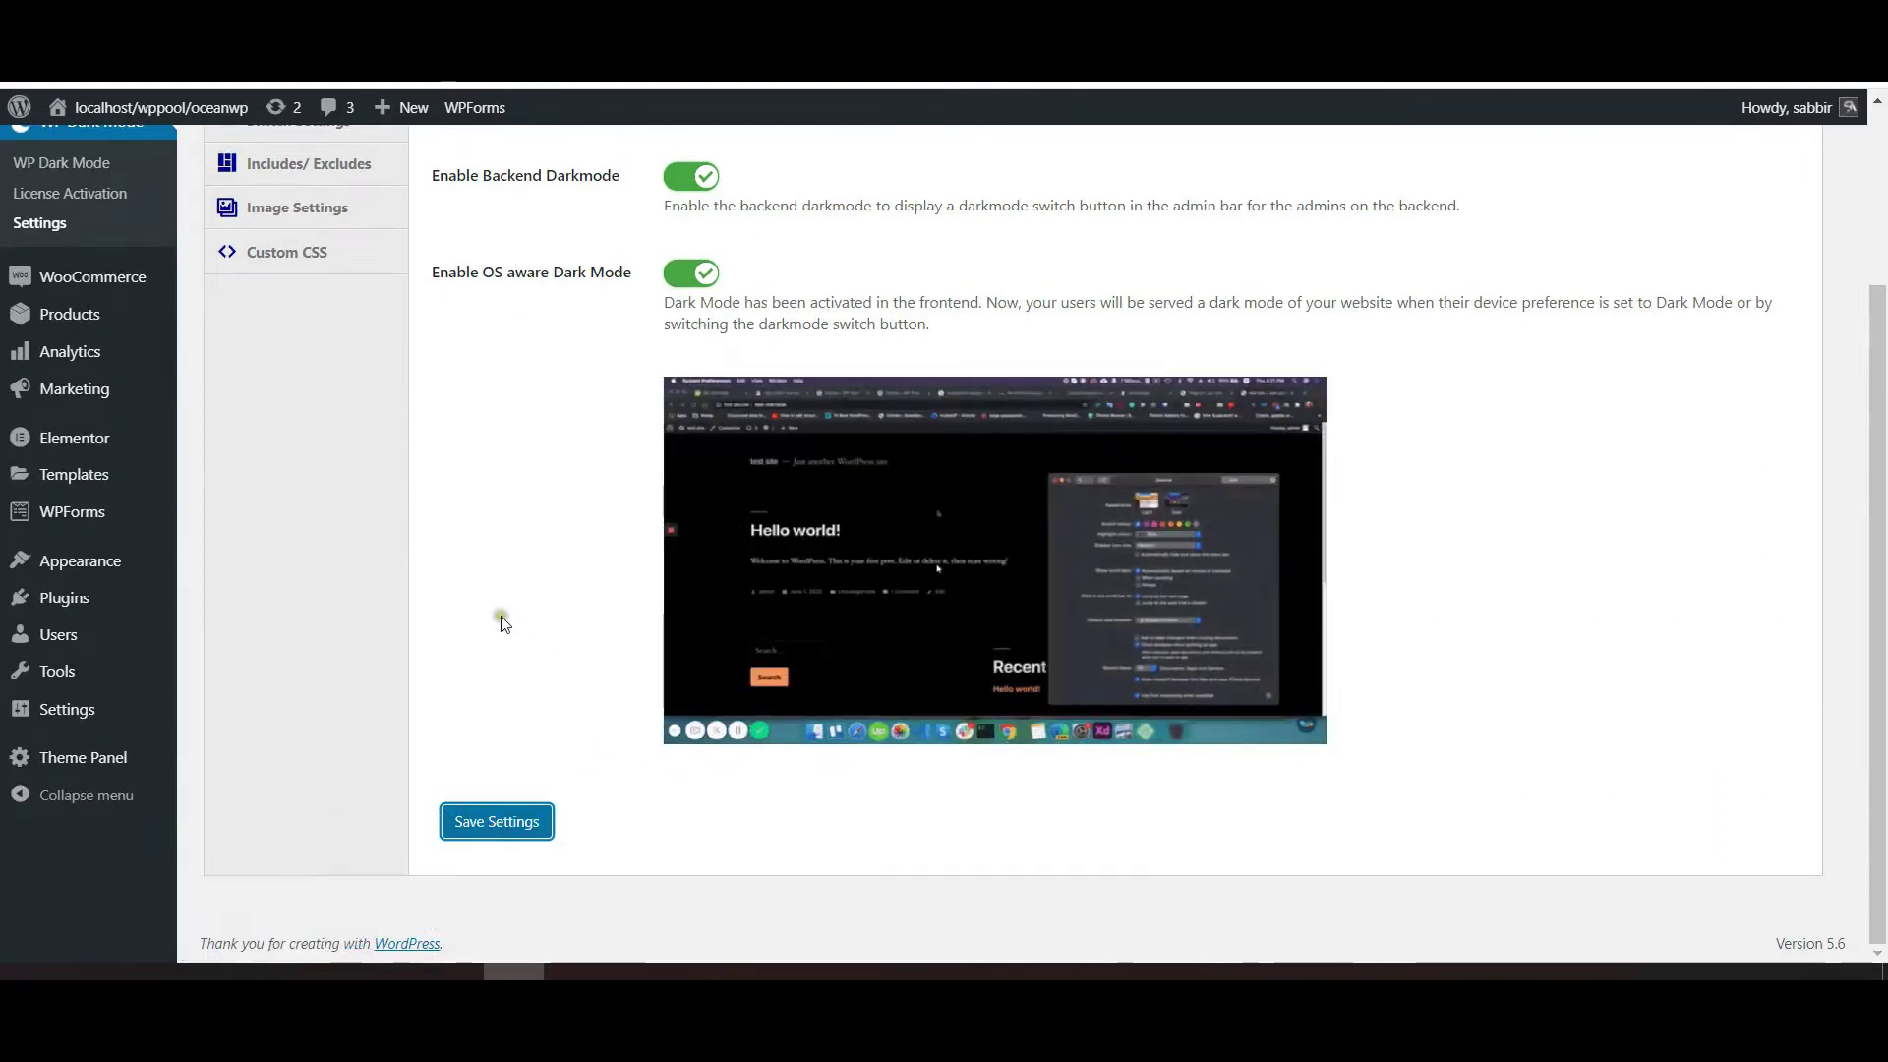
key("Return")
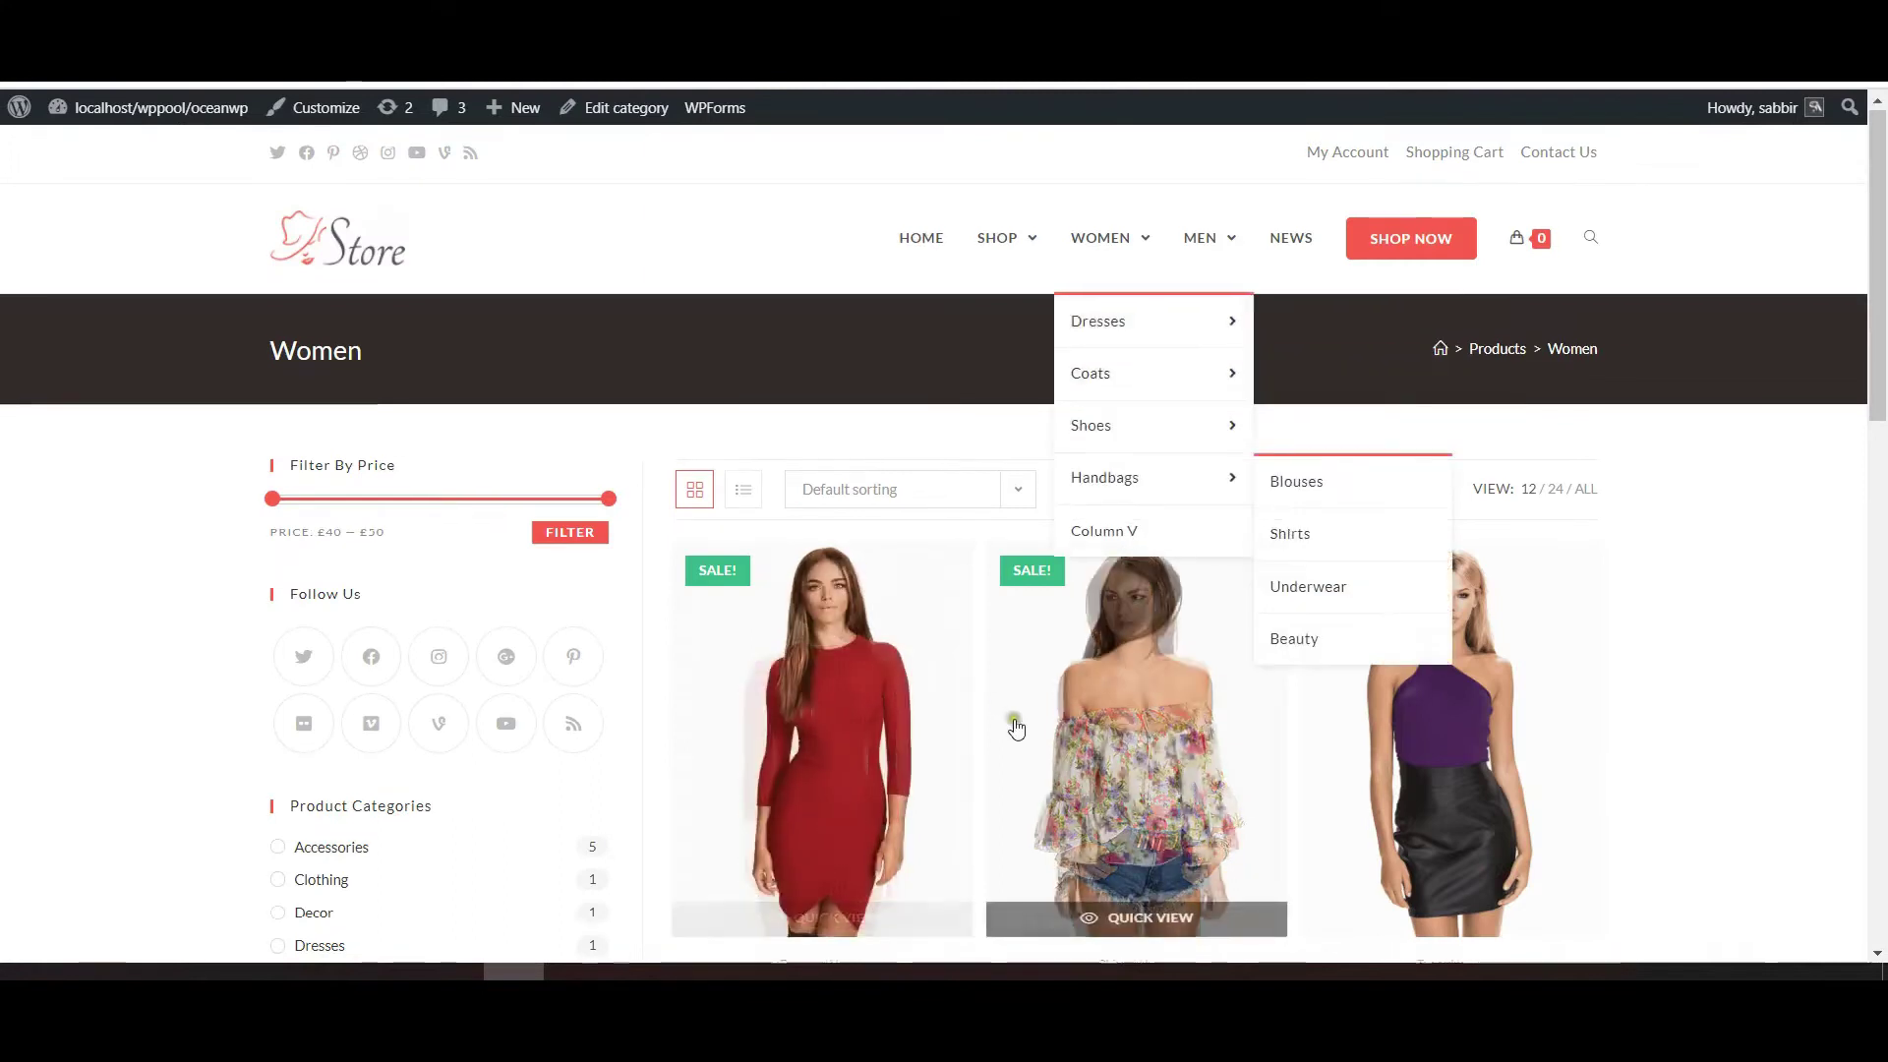
- Look over the store's Women category page in light and dark mode, toggling the floating dark mode switch
scroll(1648, 569, "down", 3)
scroll(1662, 573, "up", 3)
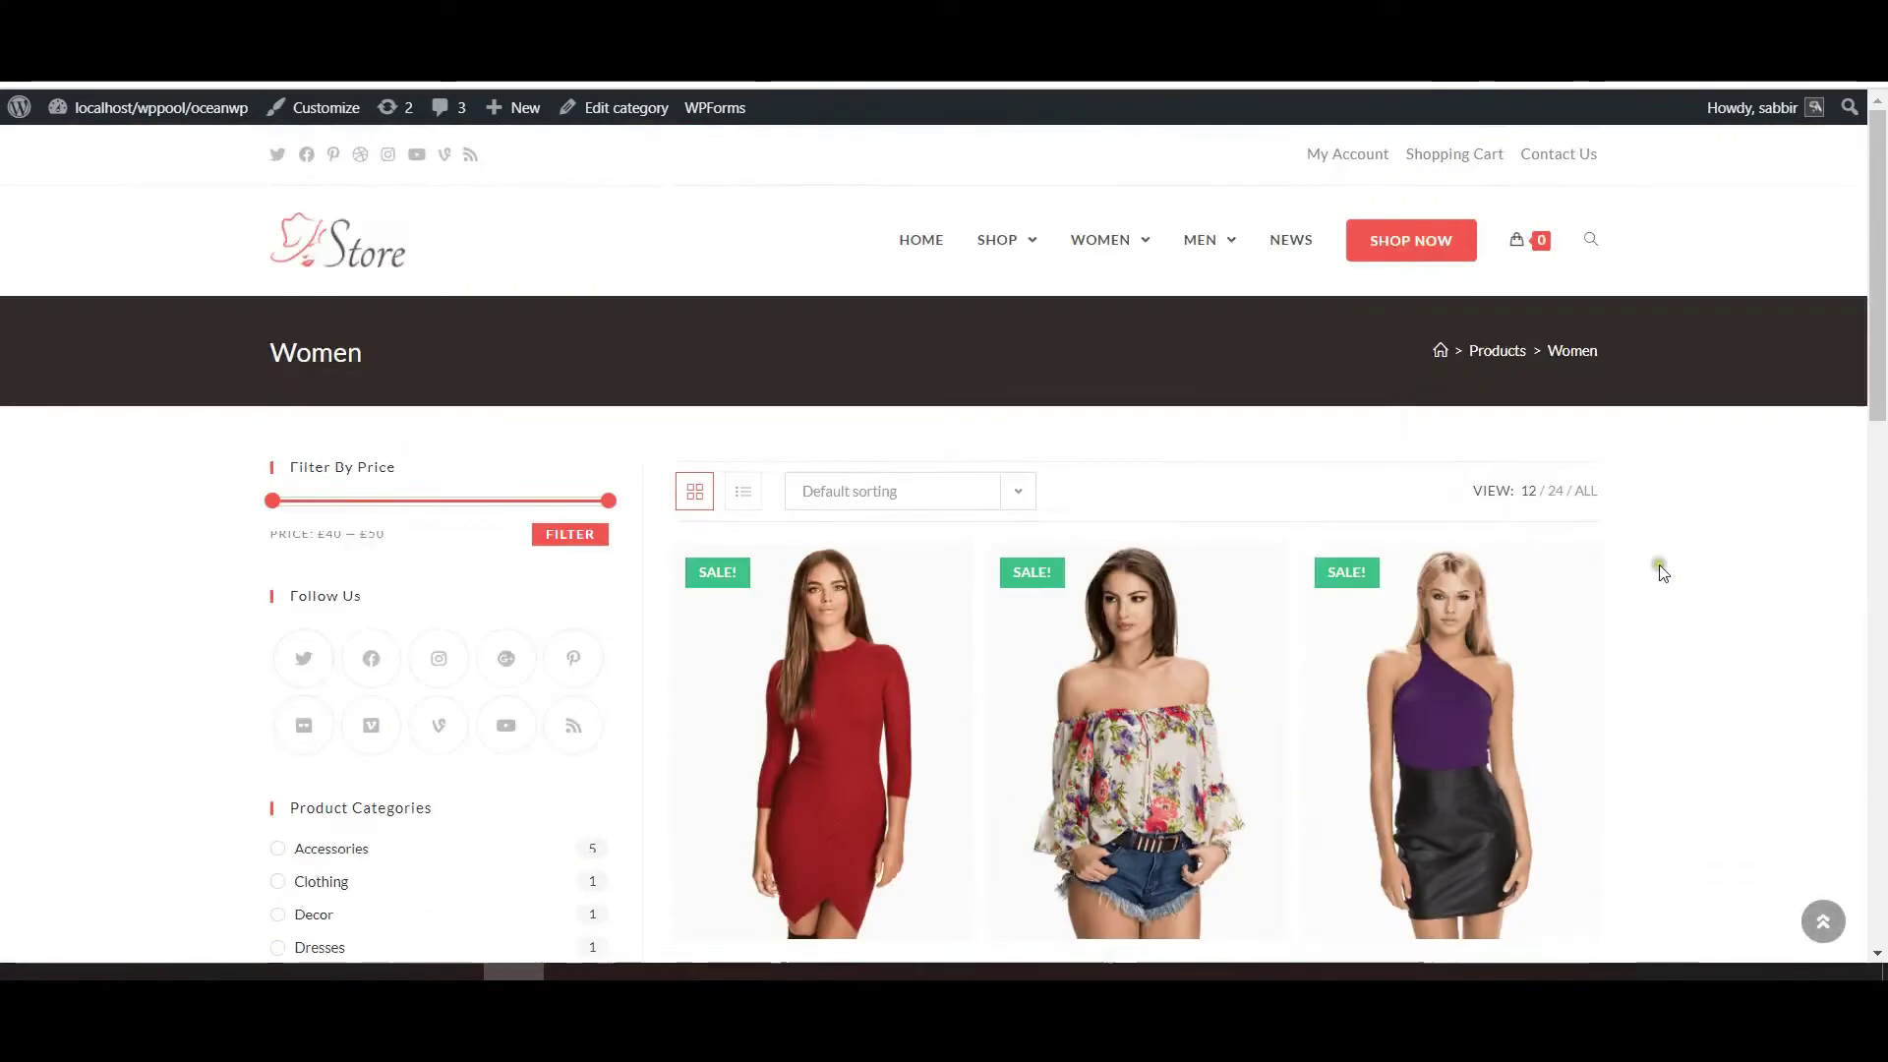
left_click(1112, 595)
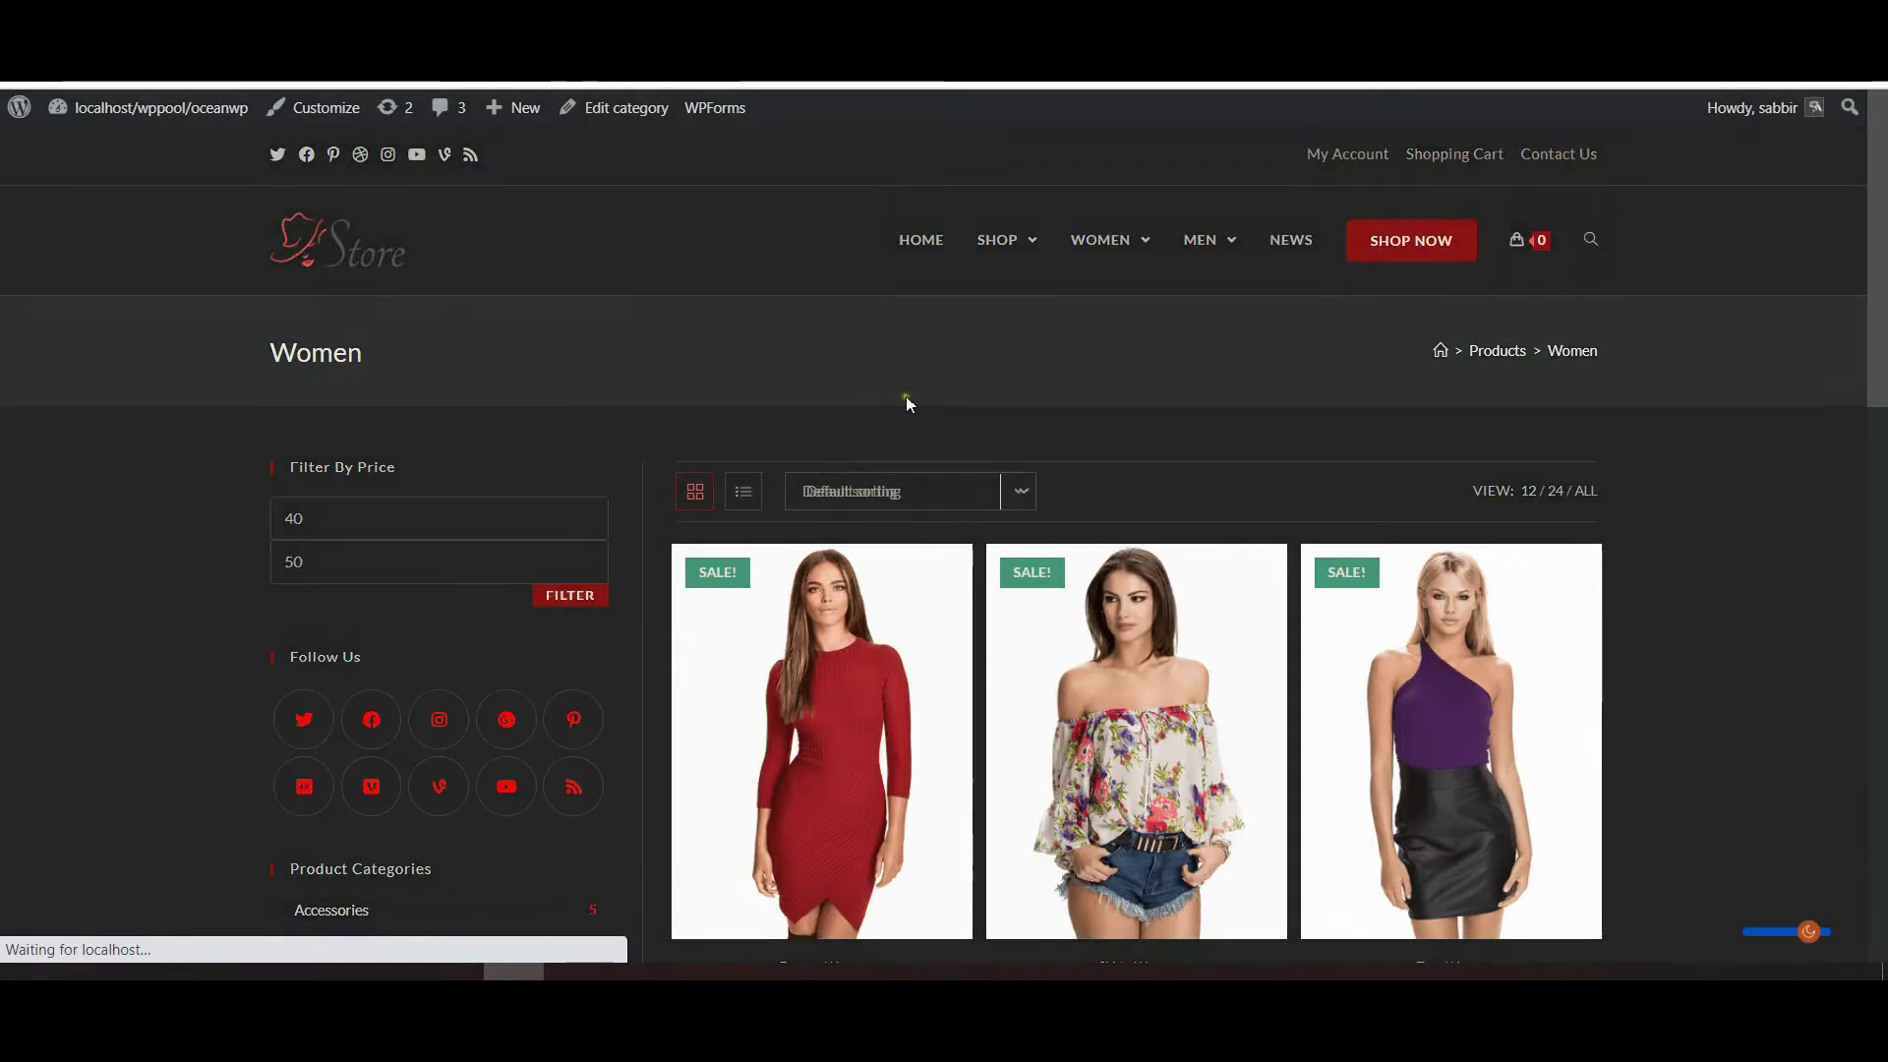
scroll(1556, 805, "down", 9)
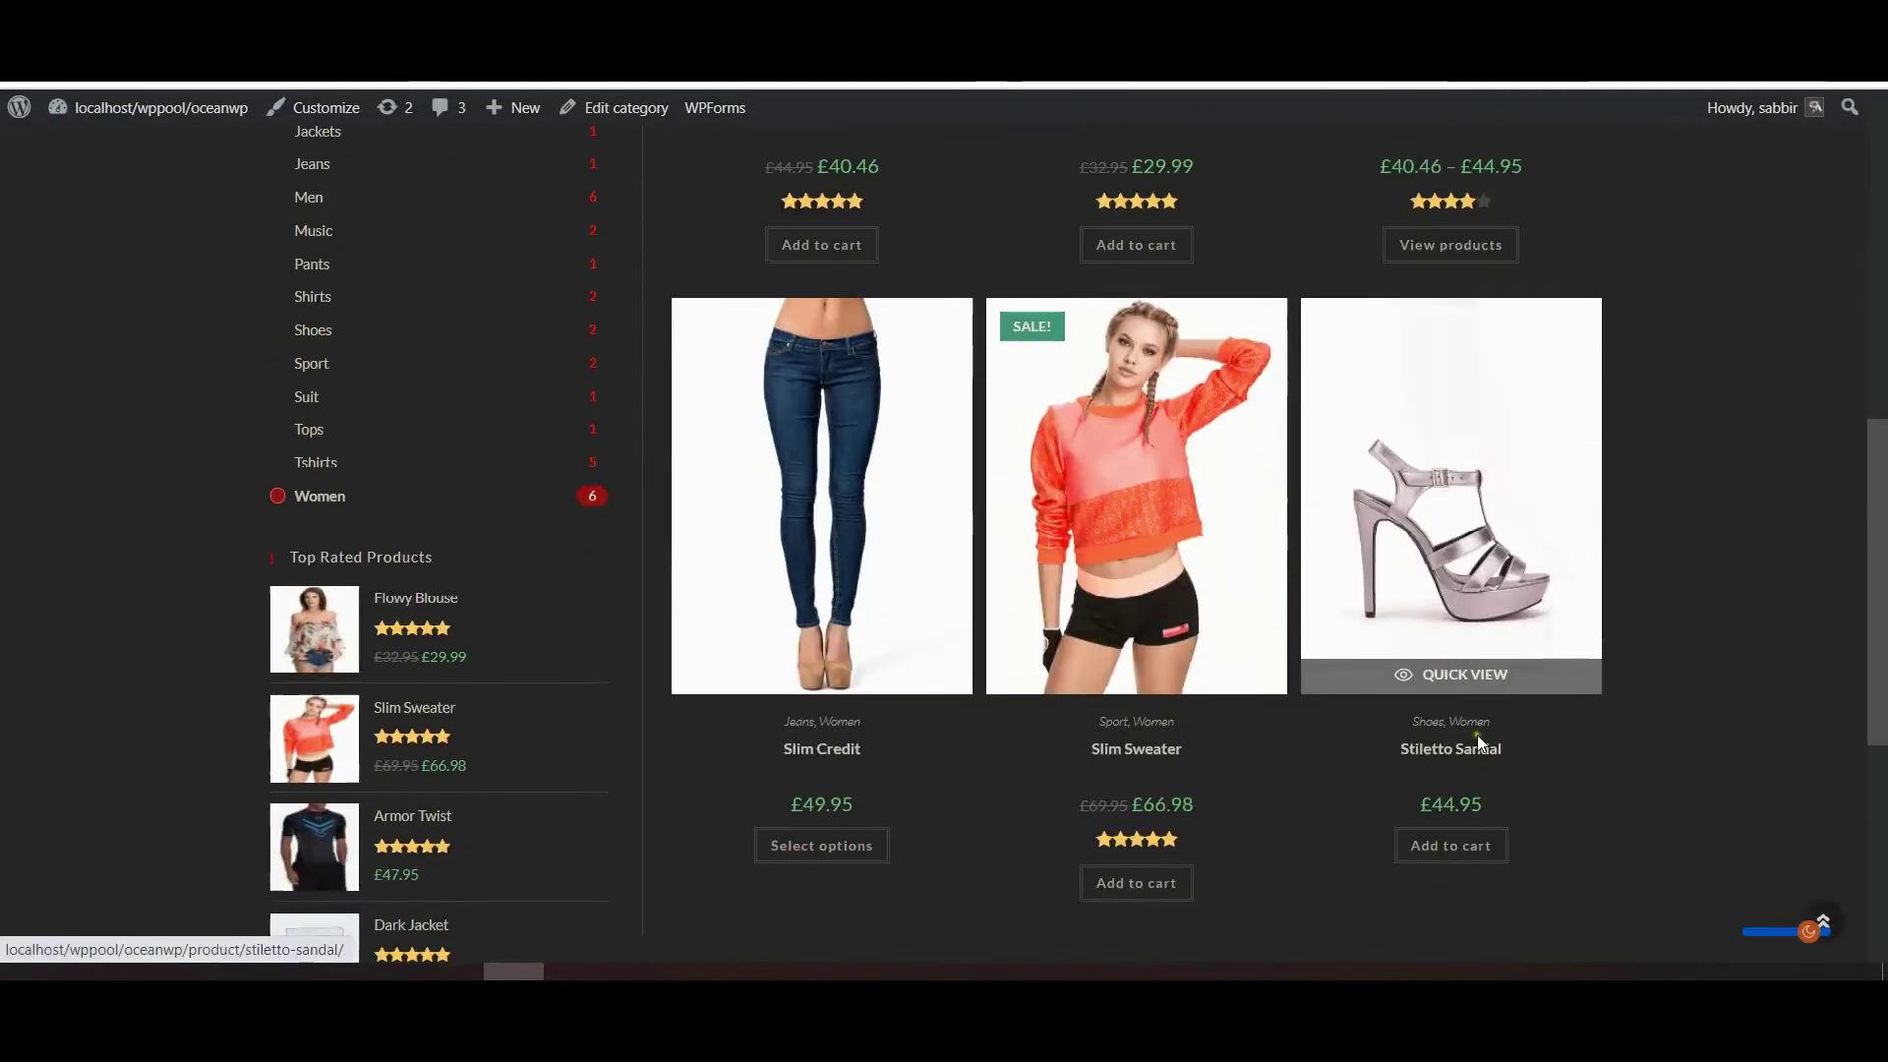
left_click(1795, 938)
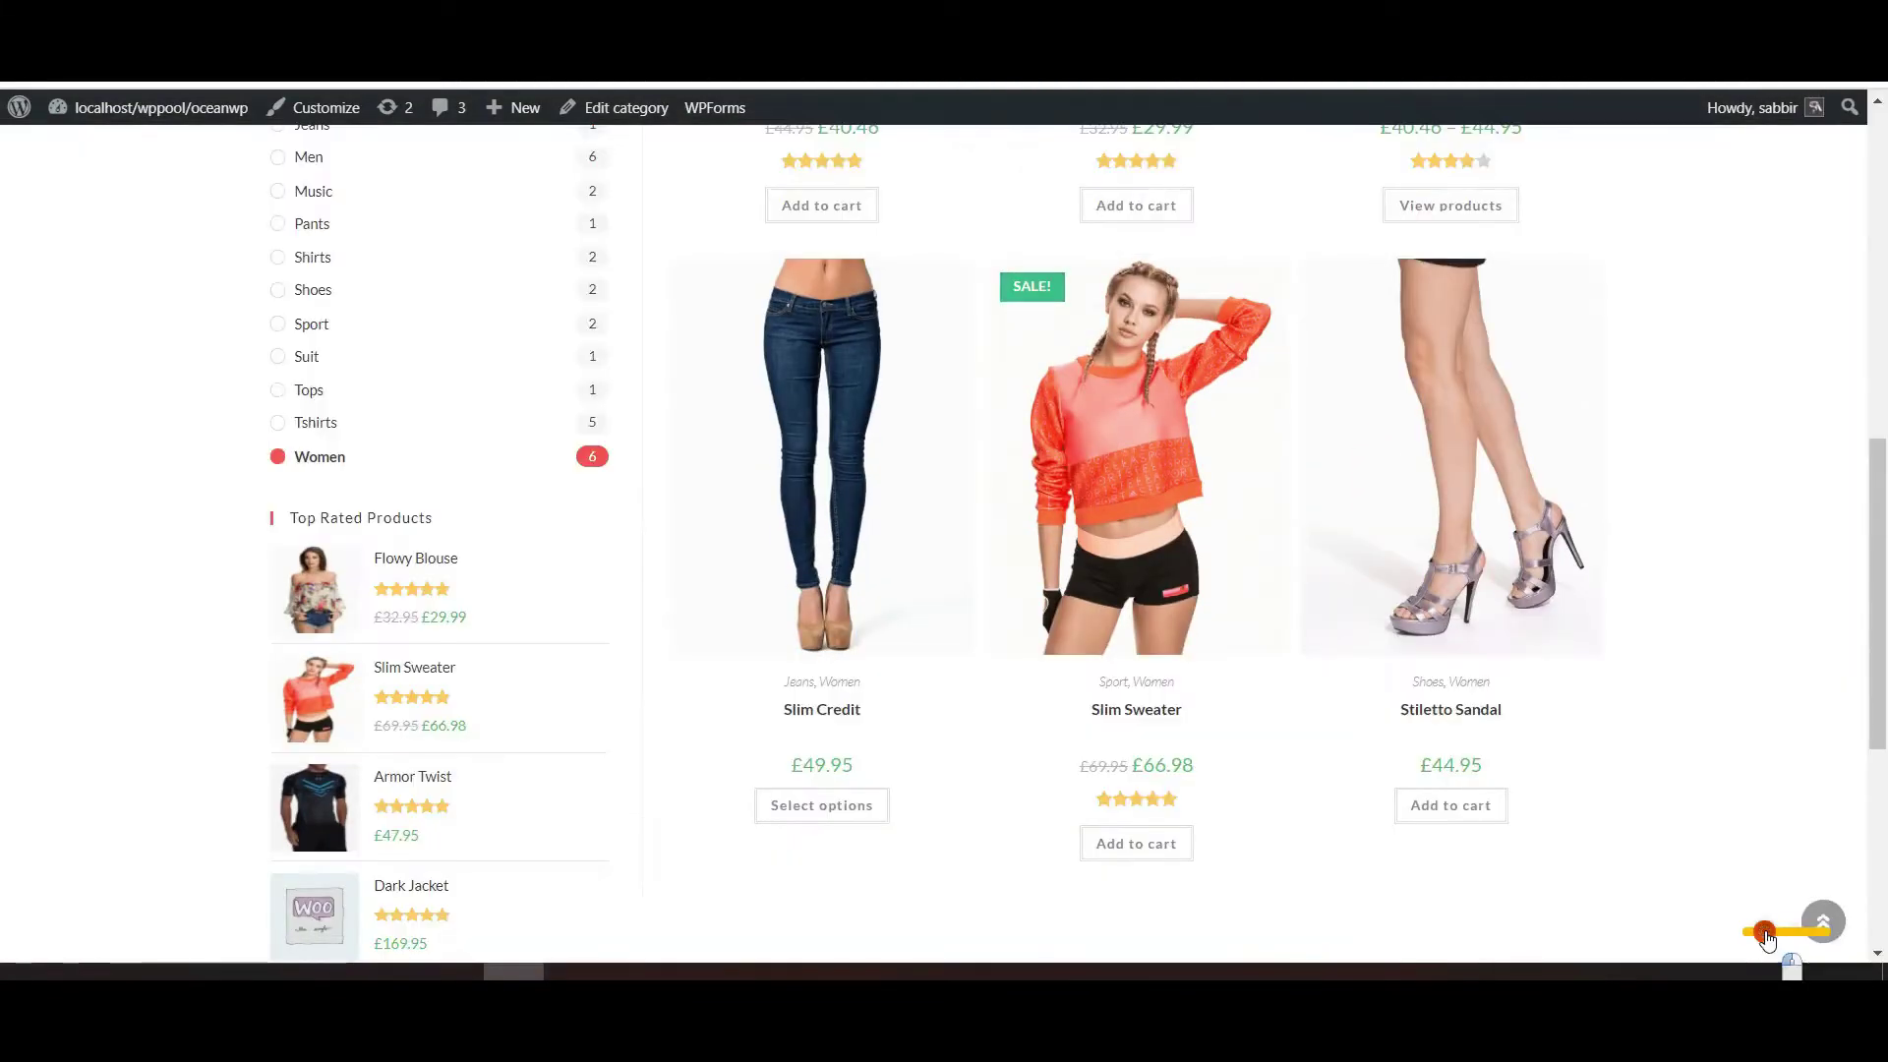
left_click(1768, 939)
scroll(1201, 653, "down", 6)
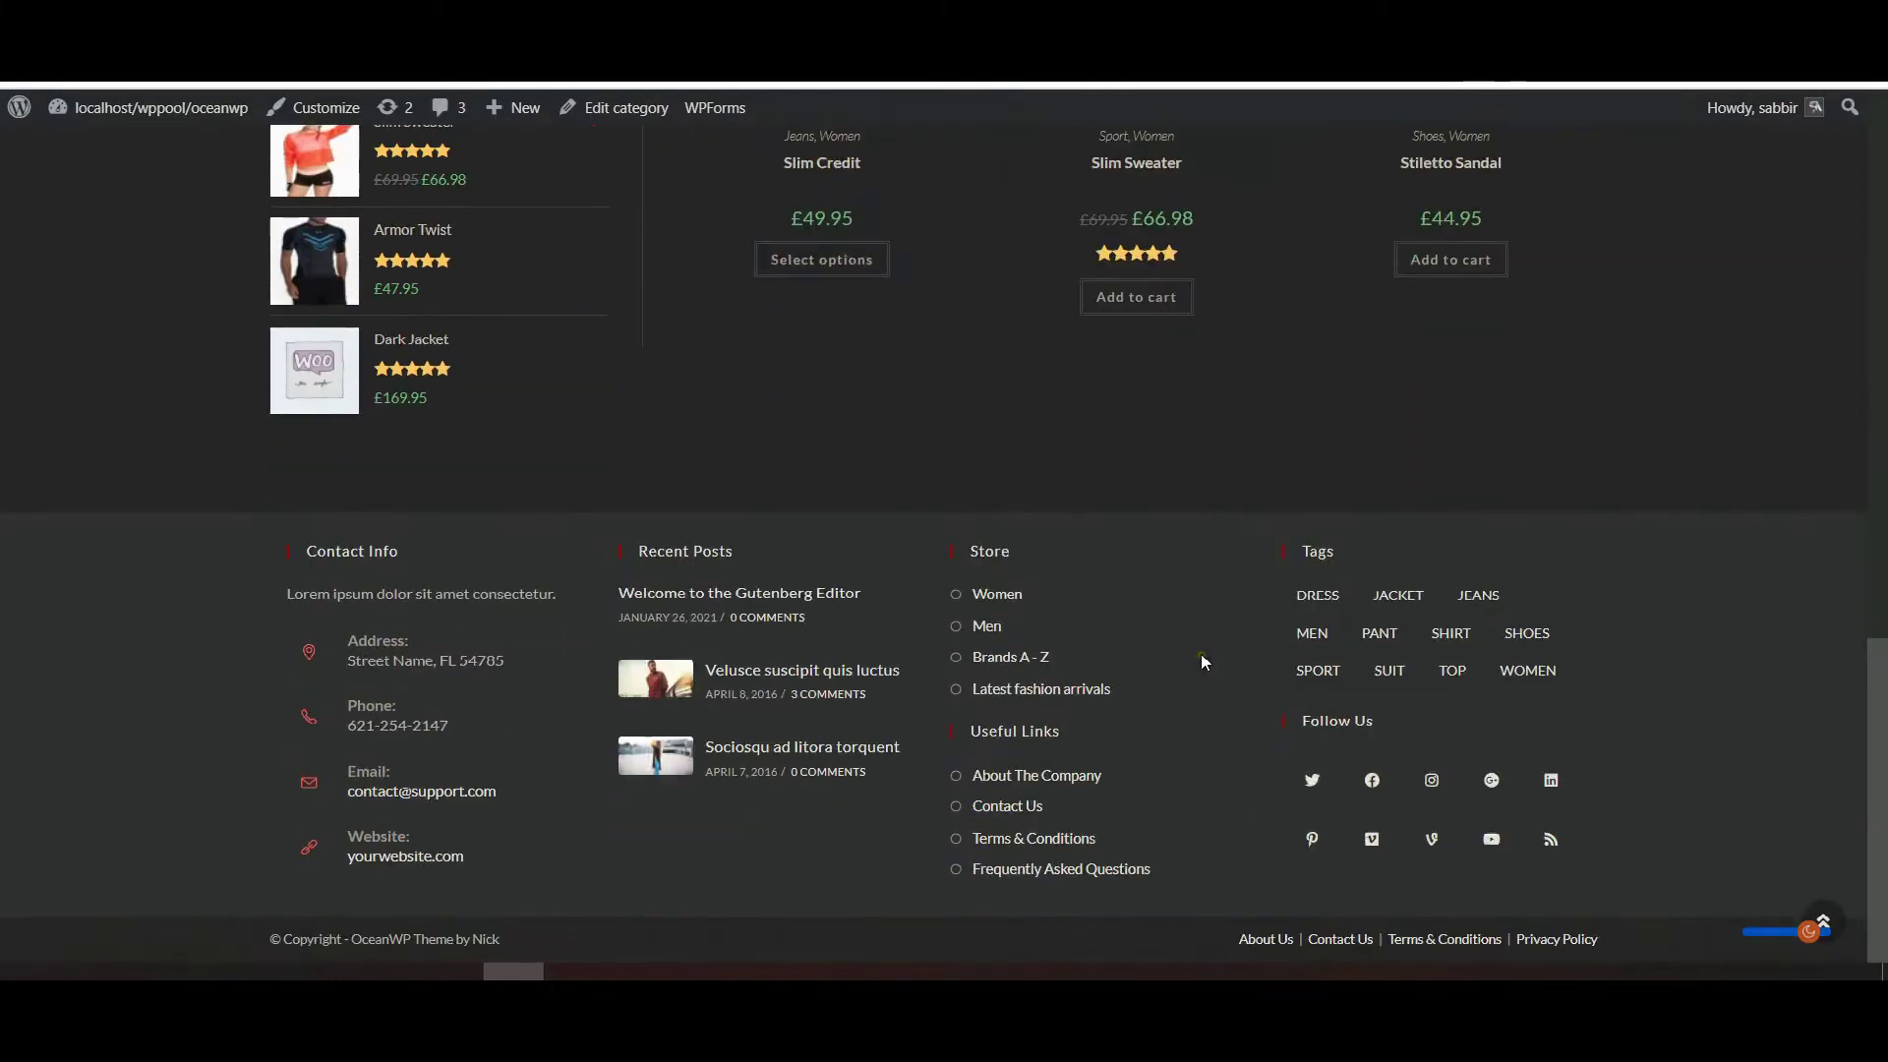
scroll(1201, 653, "up", 15)
scroll(1201, 661, "up", 3)
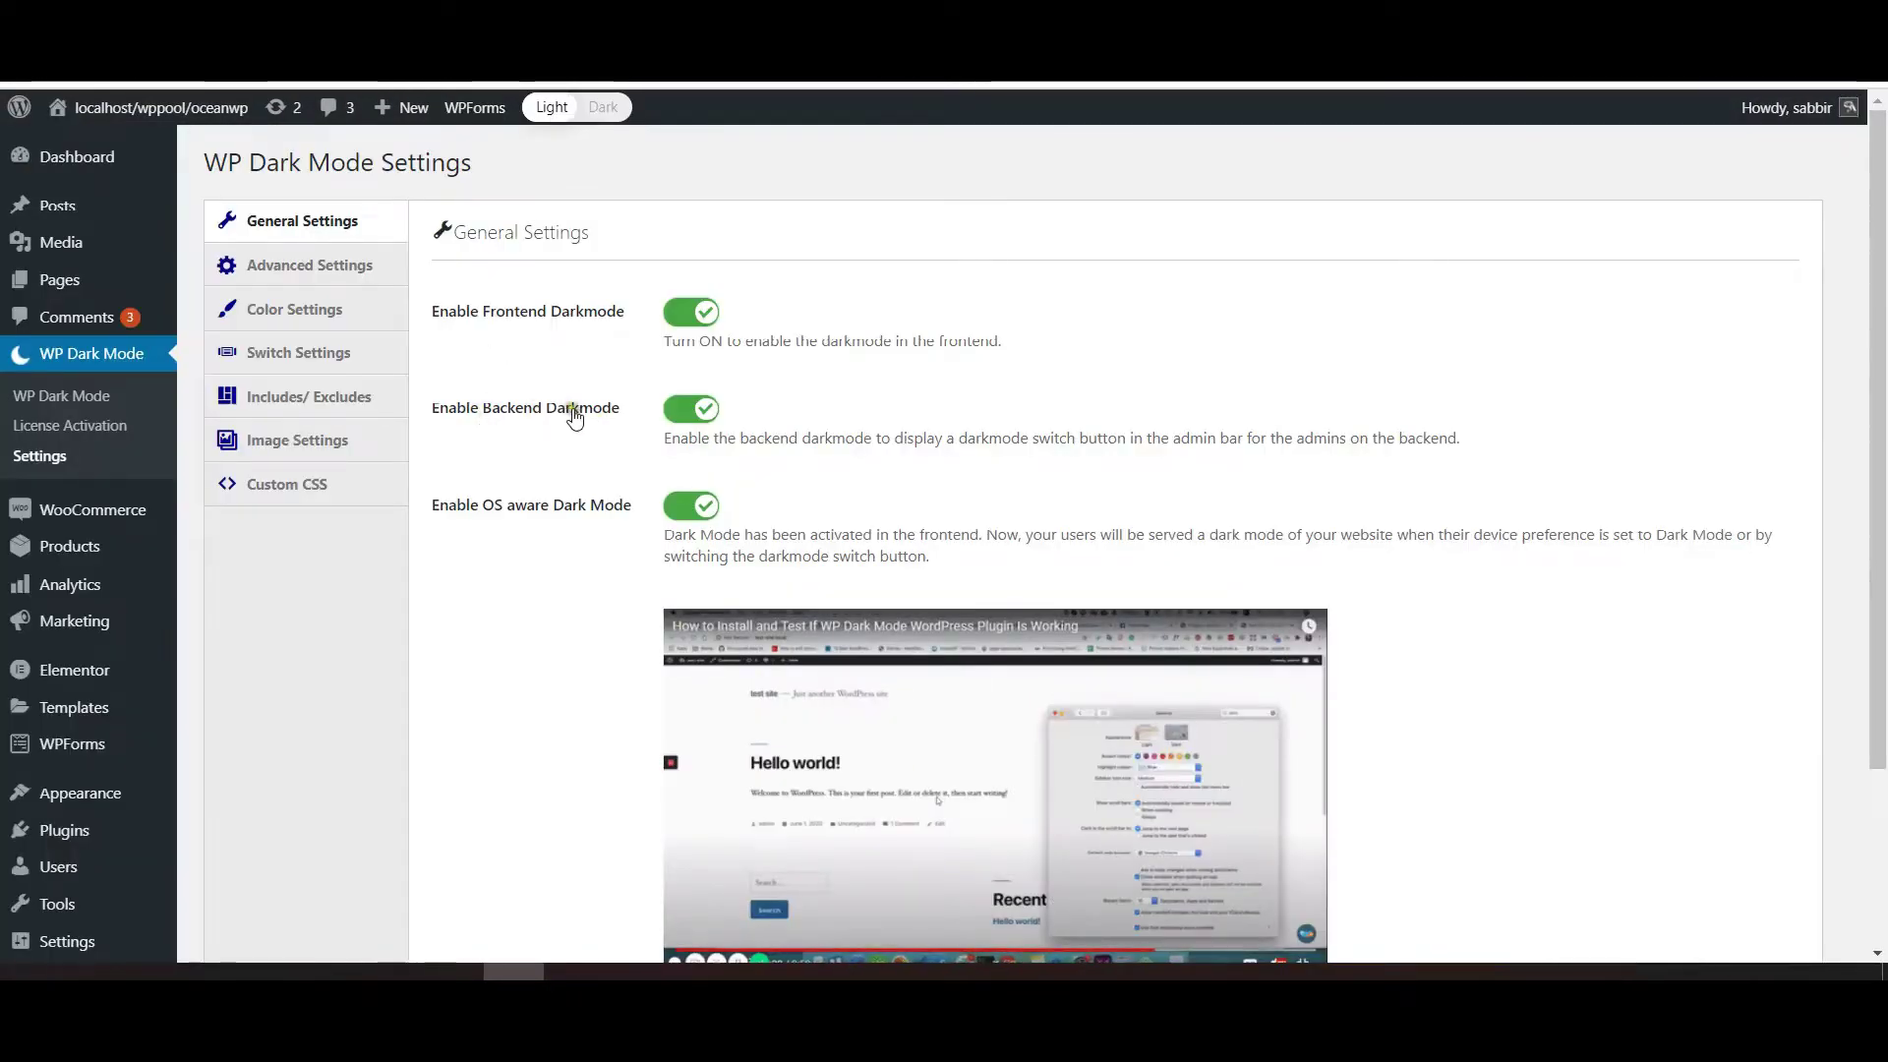
- Switch the WordPress admin area to dark mode and look over the plugin's general settings
left_click(602, 107)
scroll(884, 630, "down", 3)
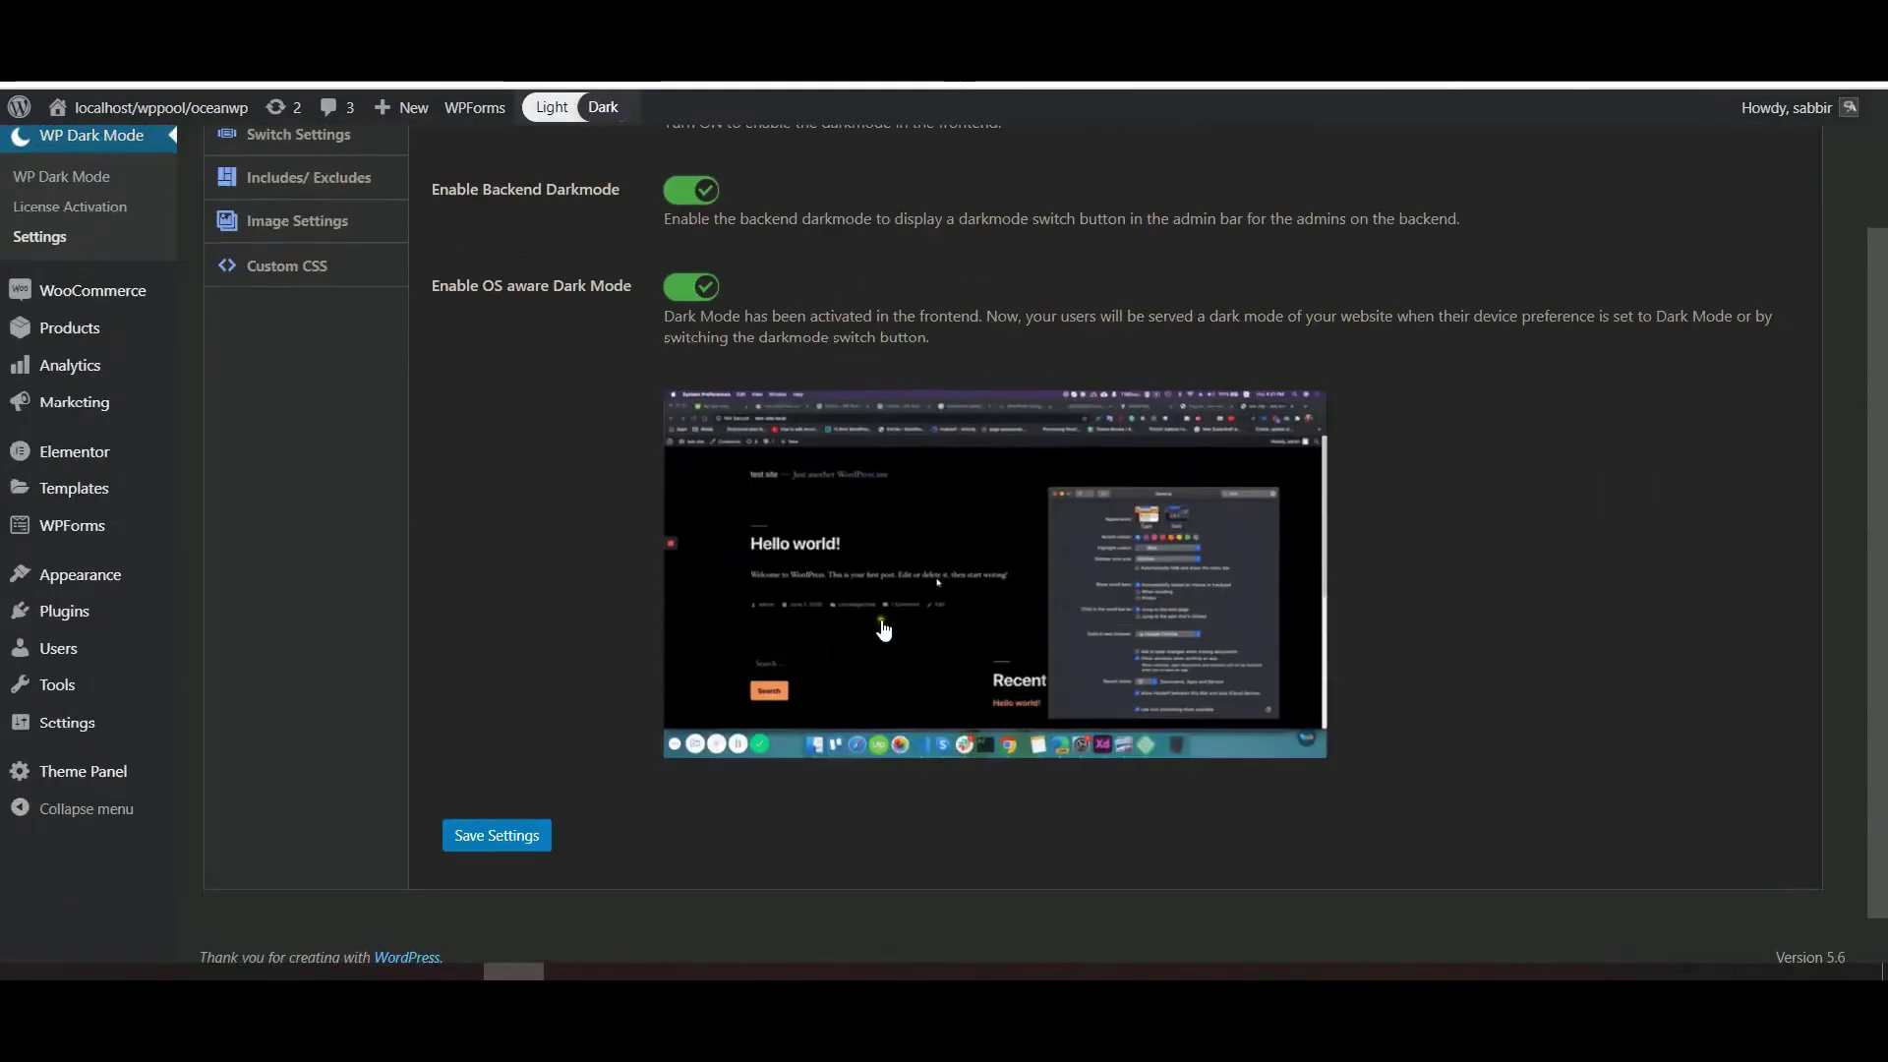
scroll(884, 630, "up", 3)
- Turn on Make Dark Mode Default in the advanced settings
left_click(312, 264)
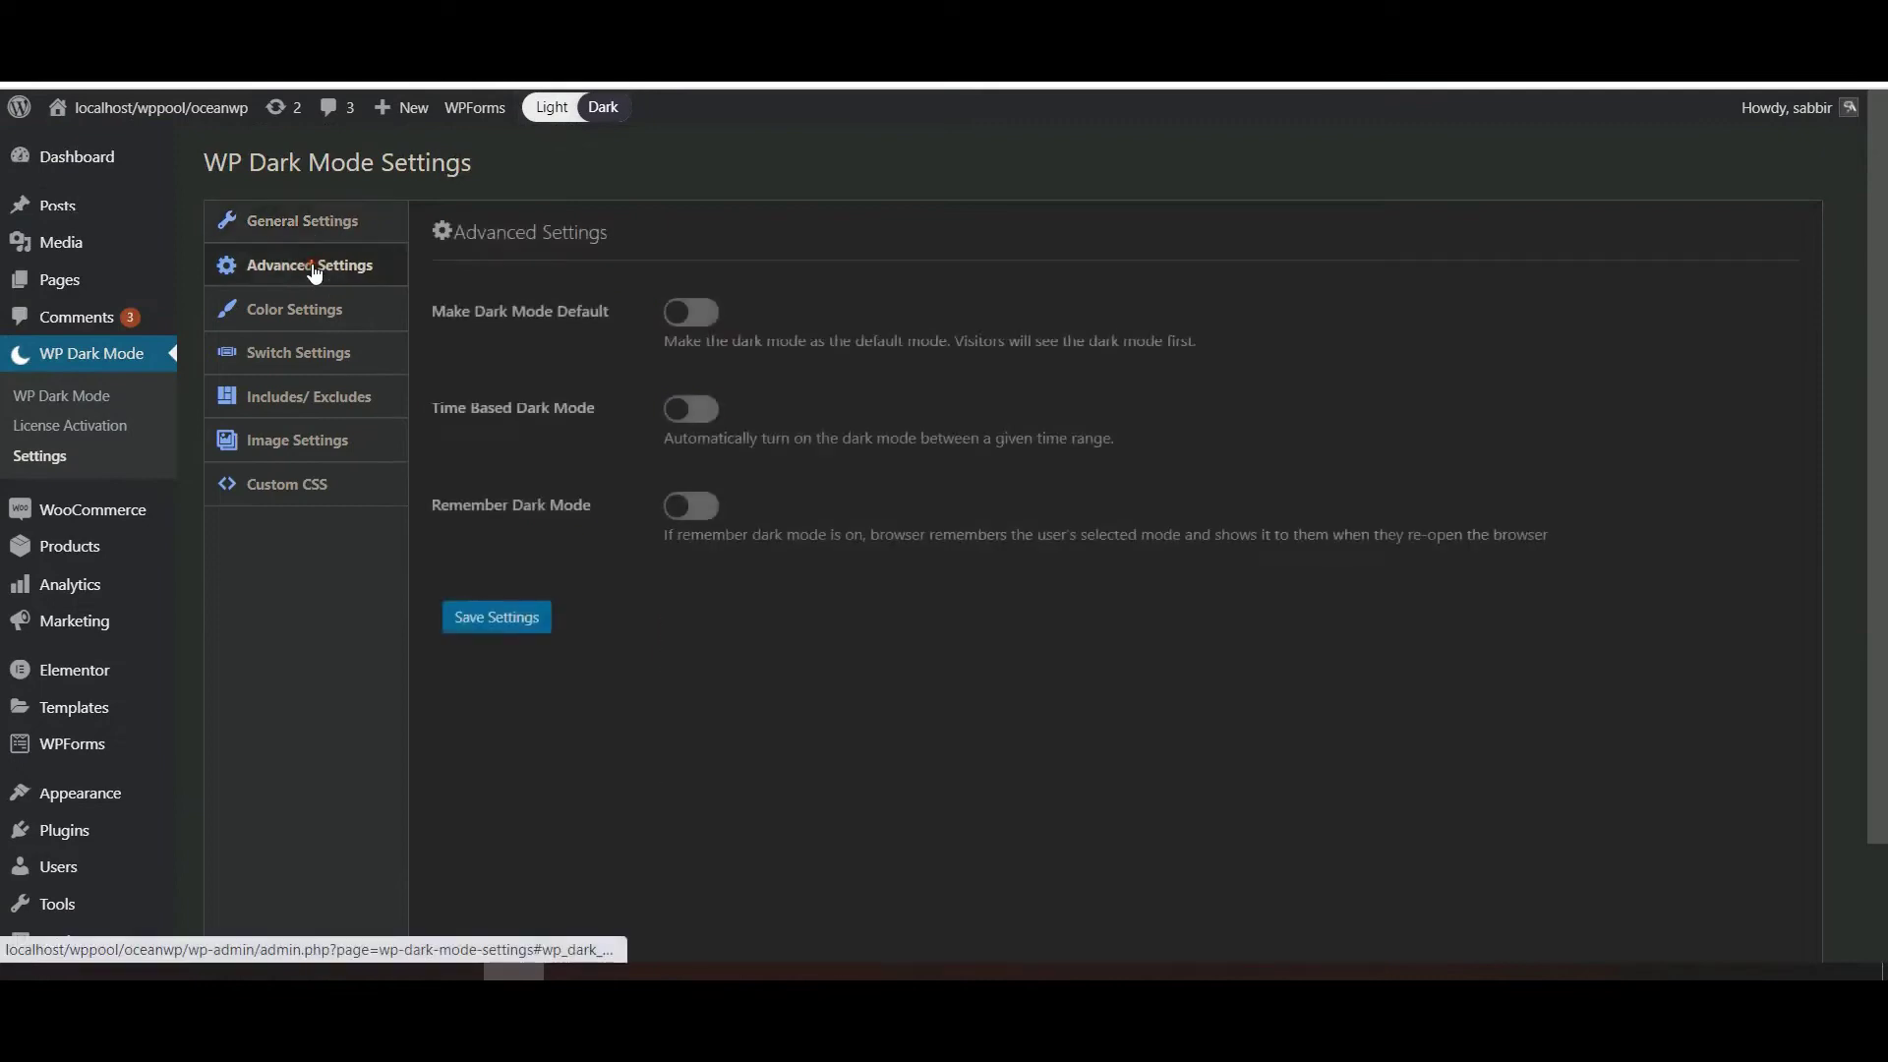
left_click(686, 313)
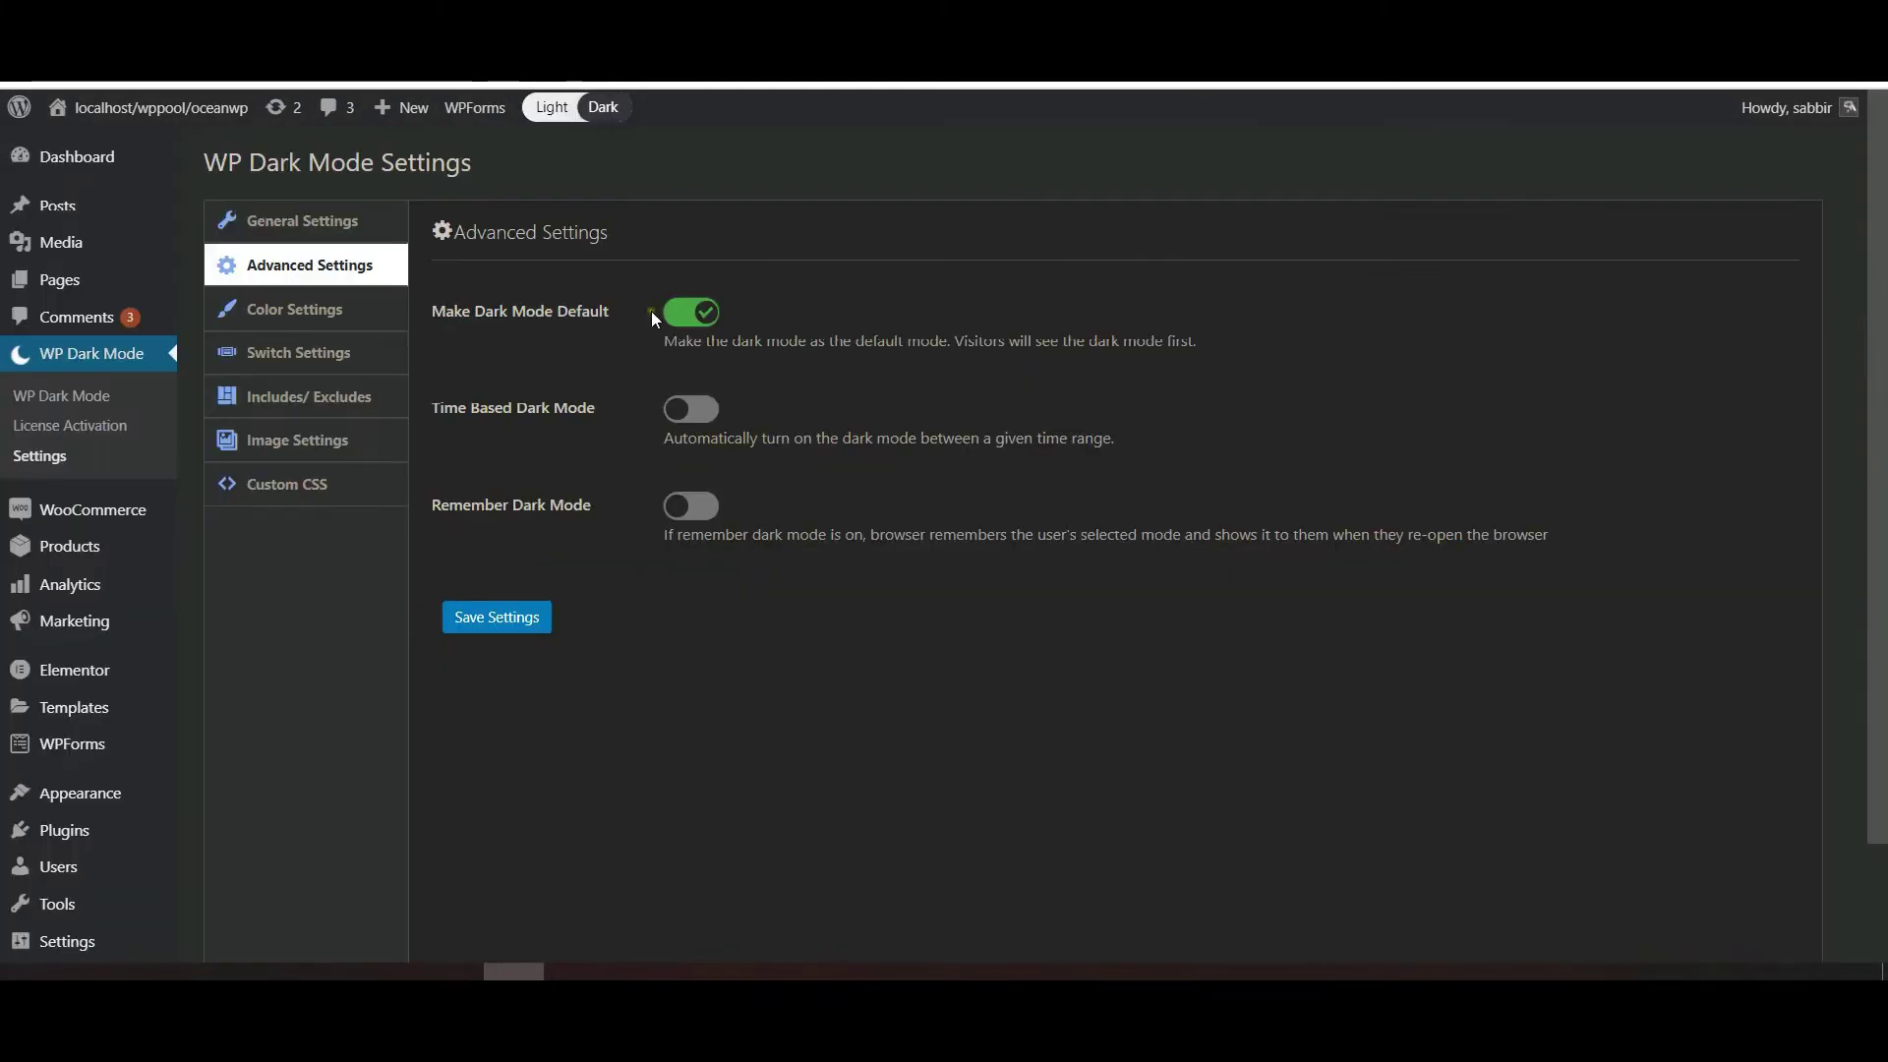
- Enable color presets in the color settings, select the Fuchsia preset and save the settings
left_click(313, 307)
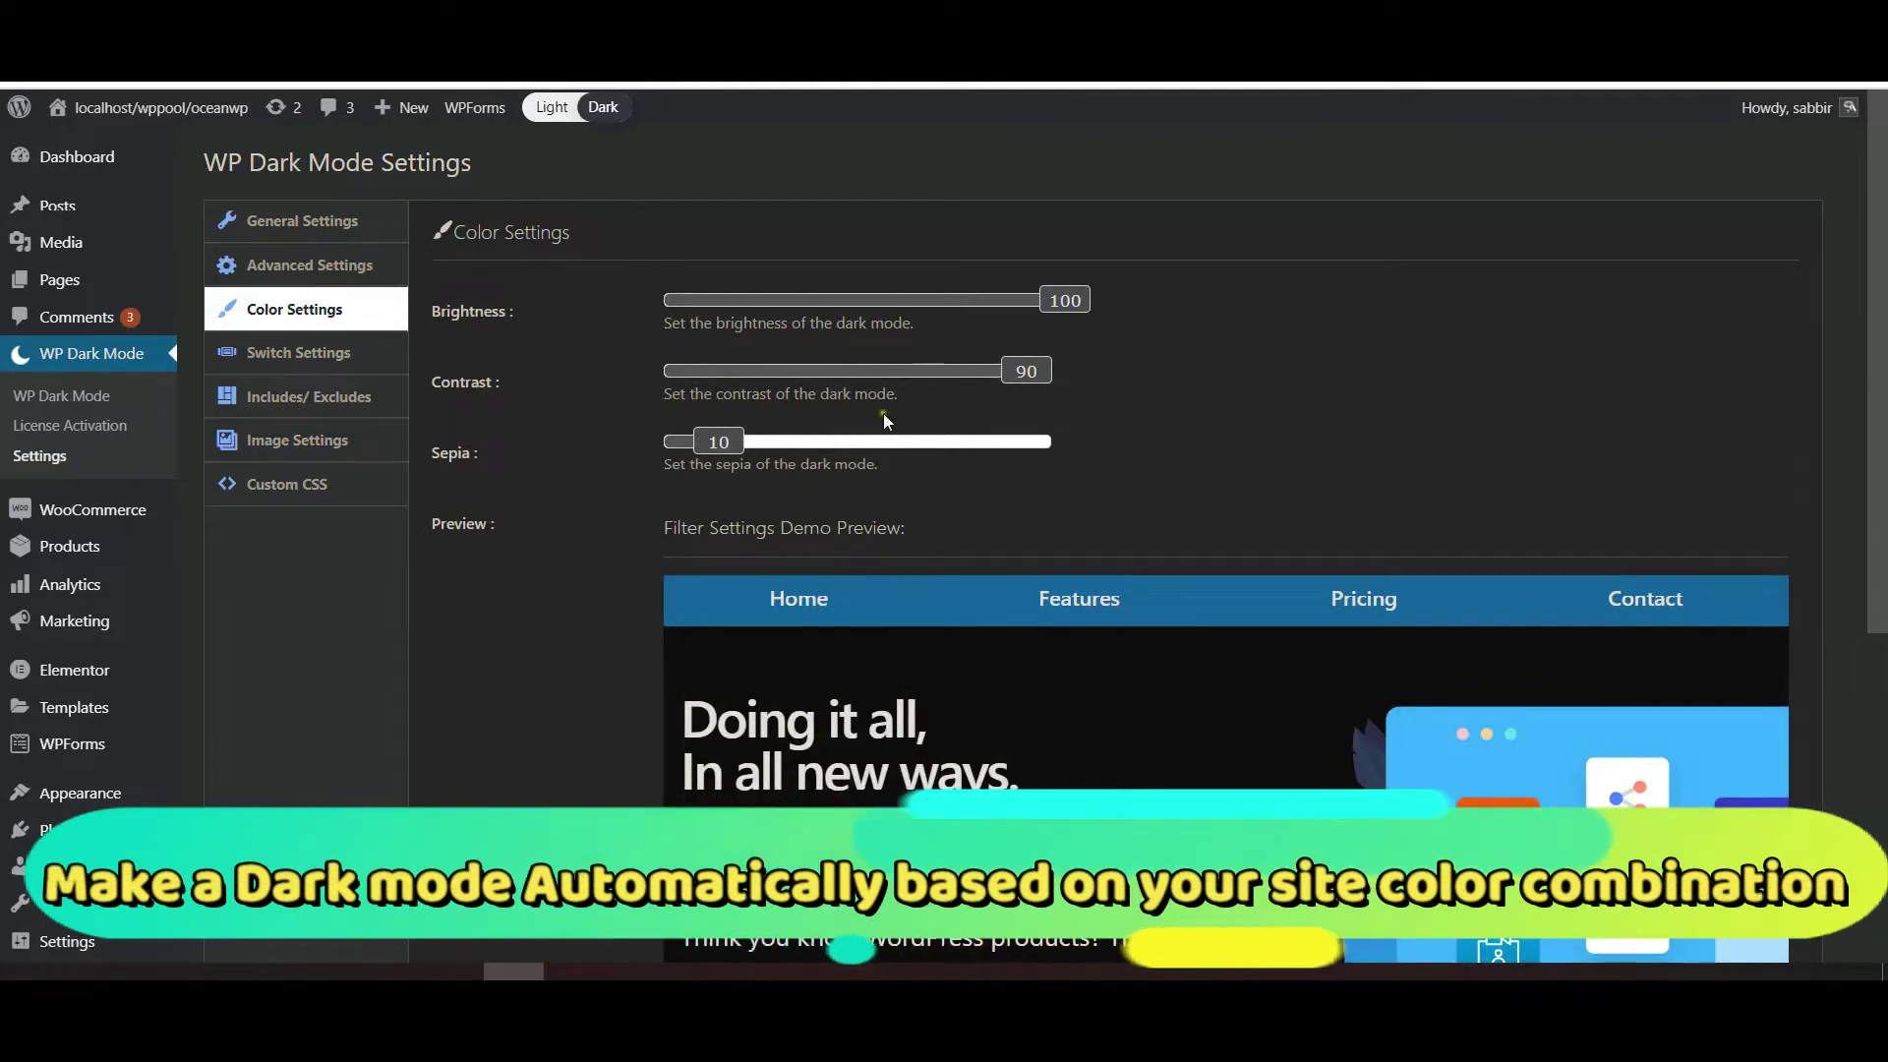
scroll(889, 445, "down", 5)
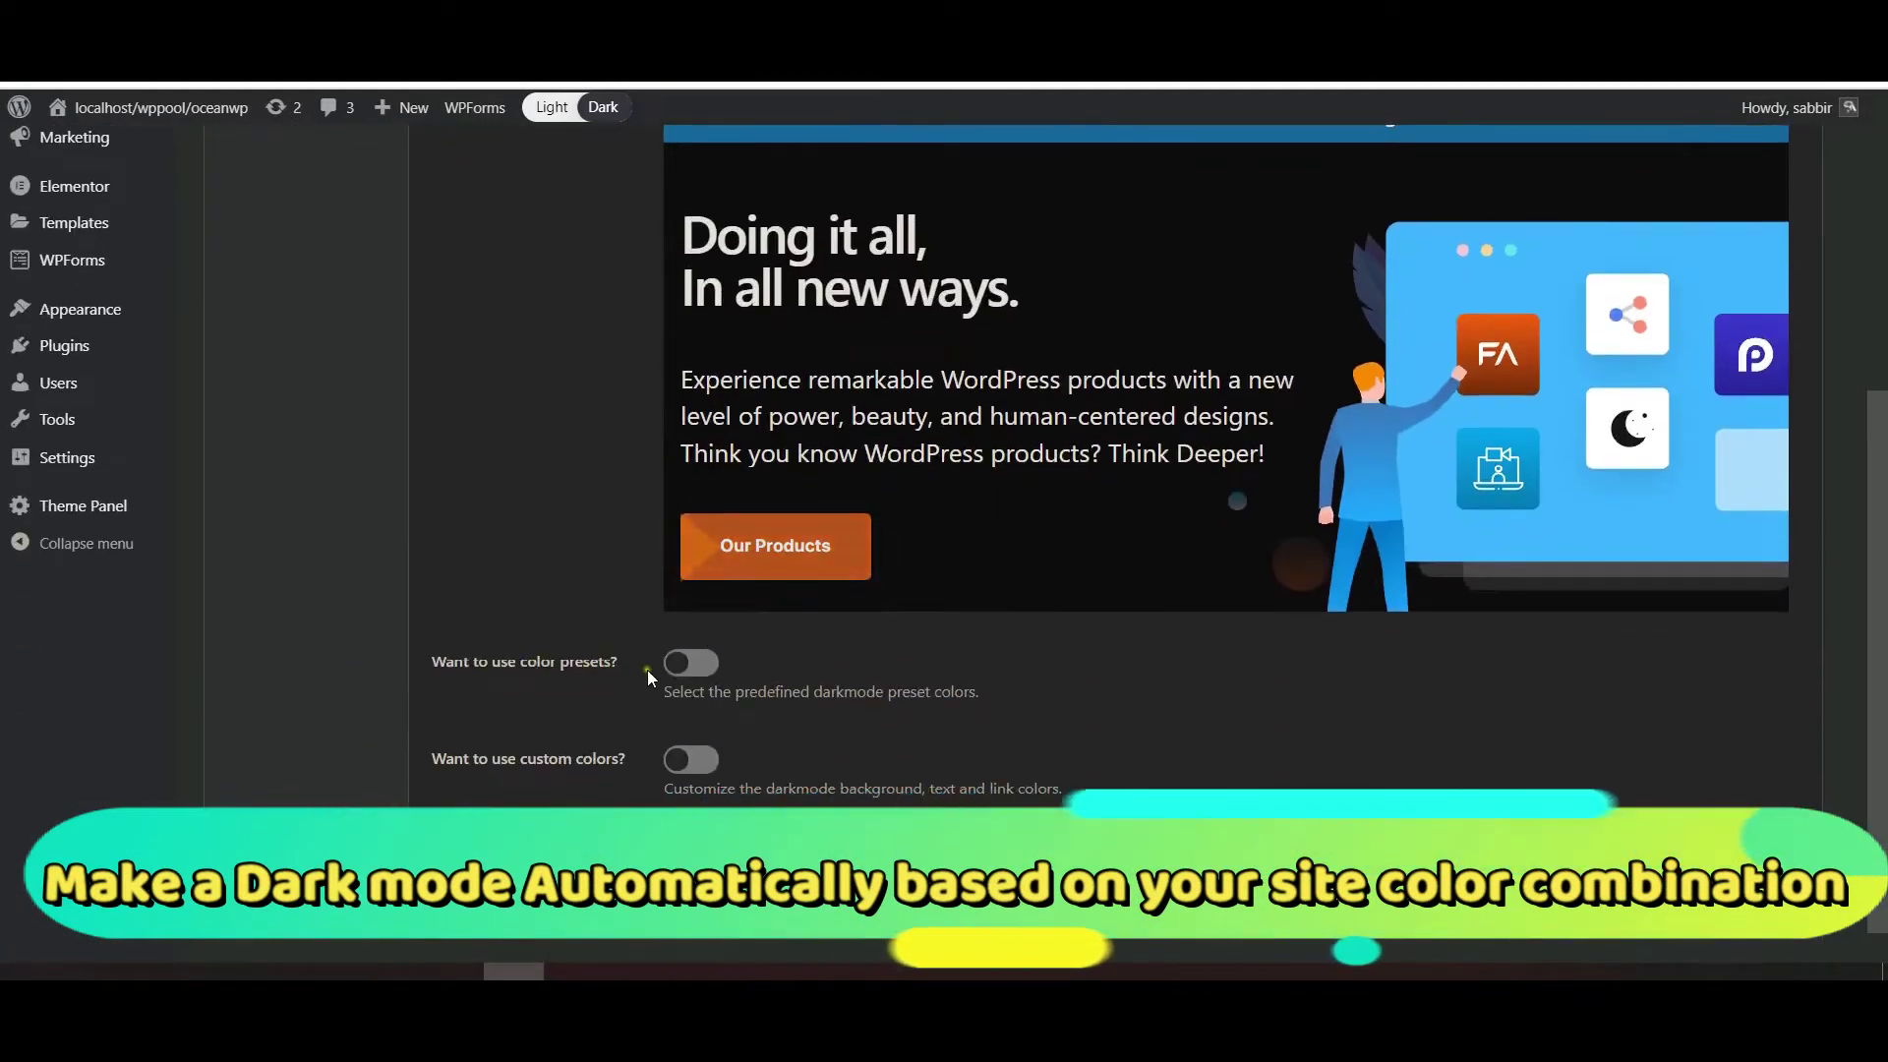
left_click(690, 663)
scroll(878, 531, "up", 3)
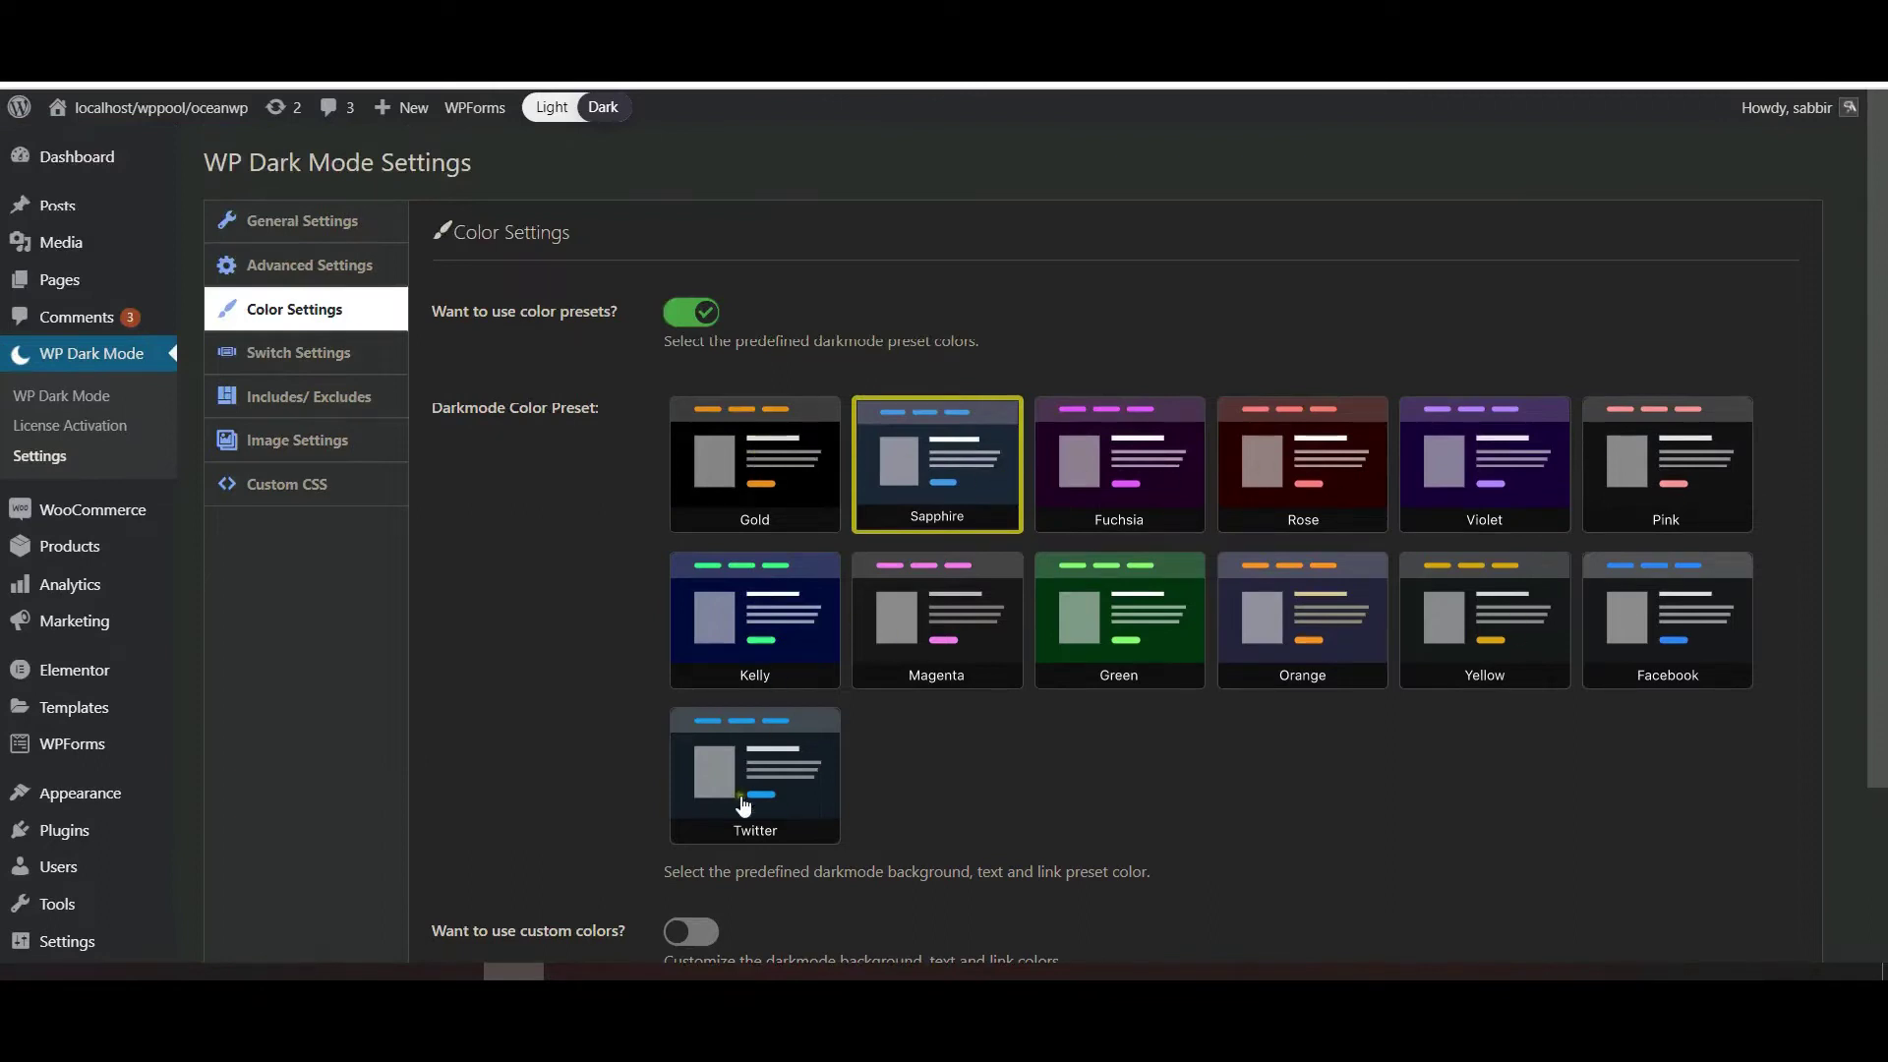
left_click(1180, 499)
scroll(548, 841, "down", 2)
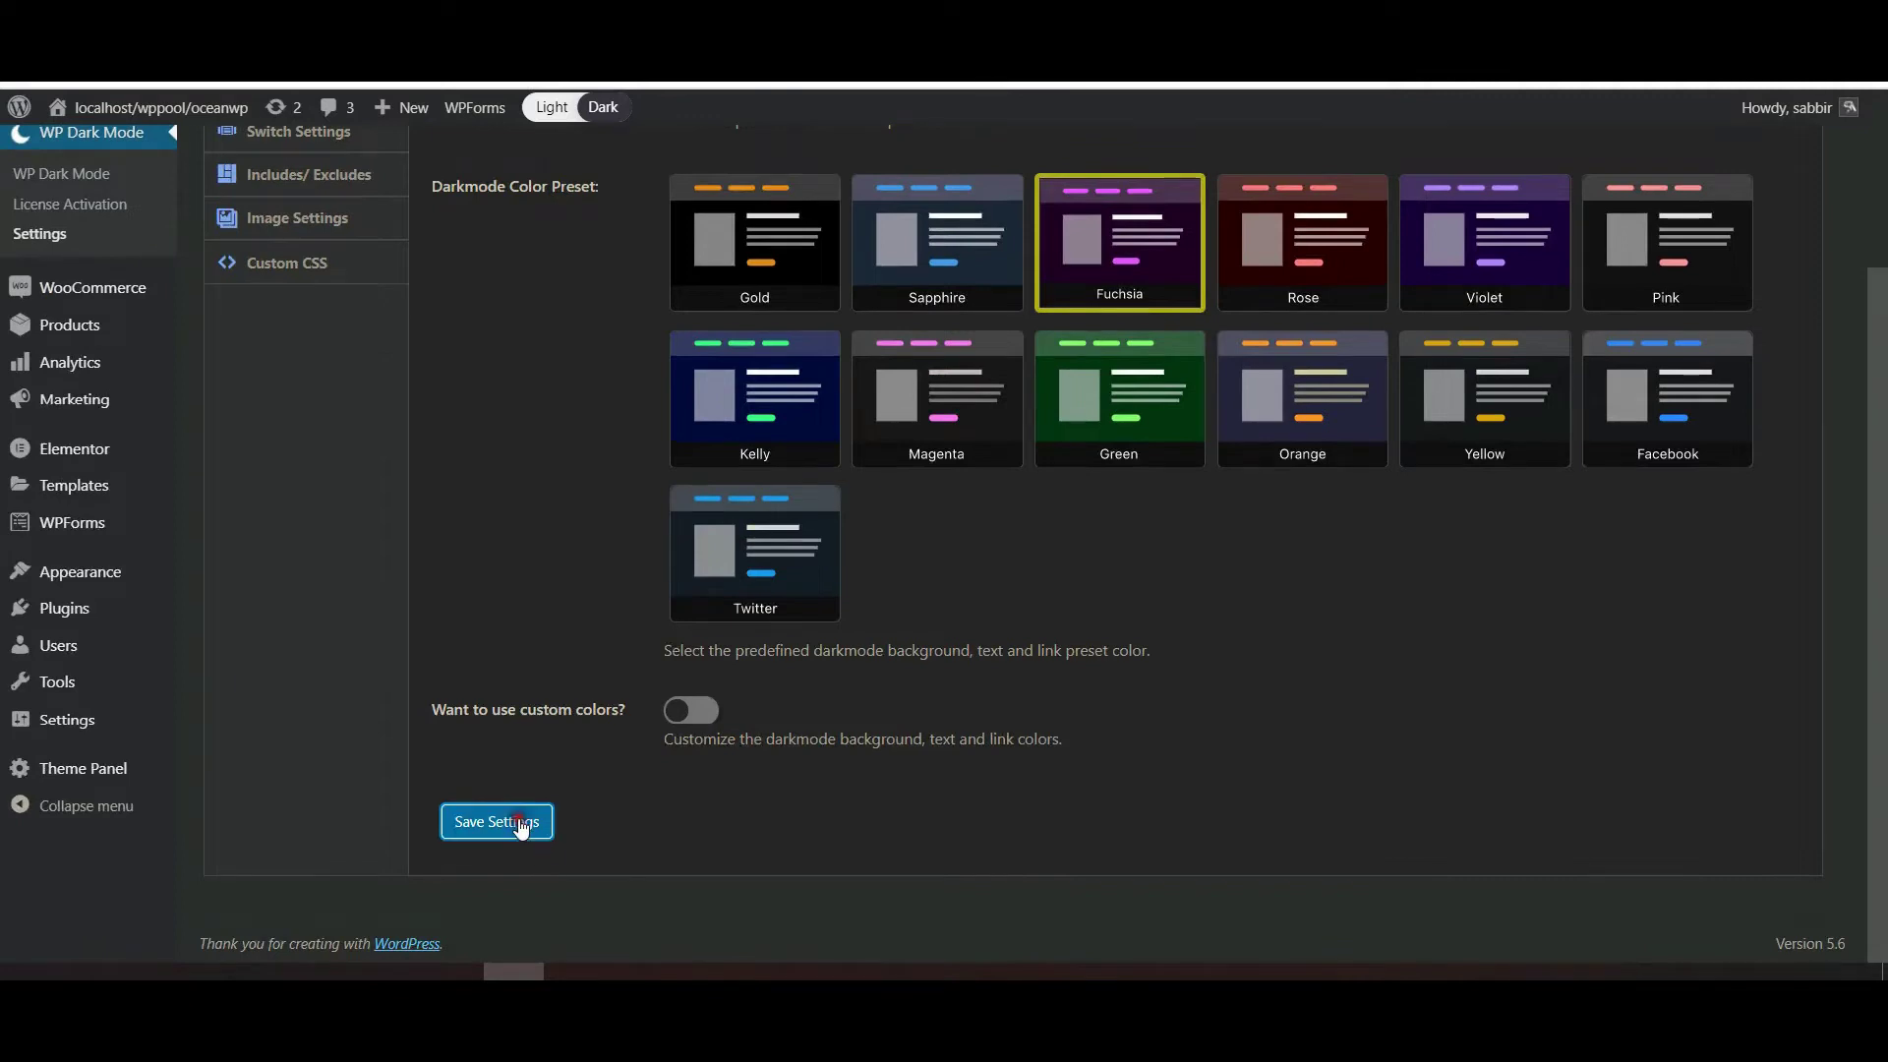
scroll(1153, 561, "up", 2)
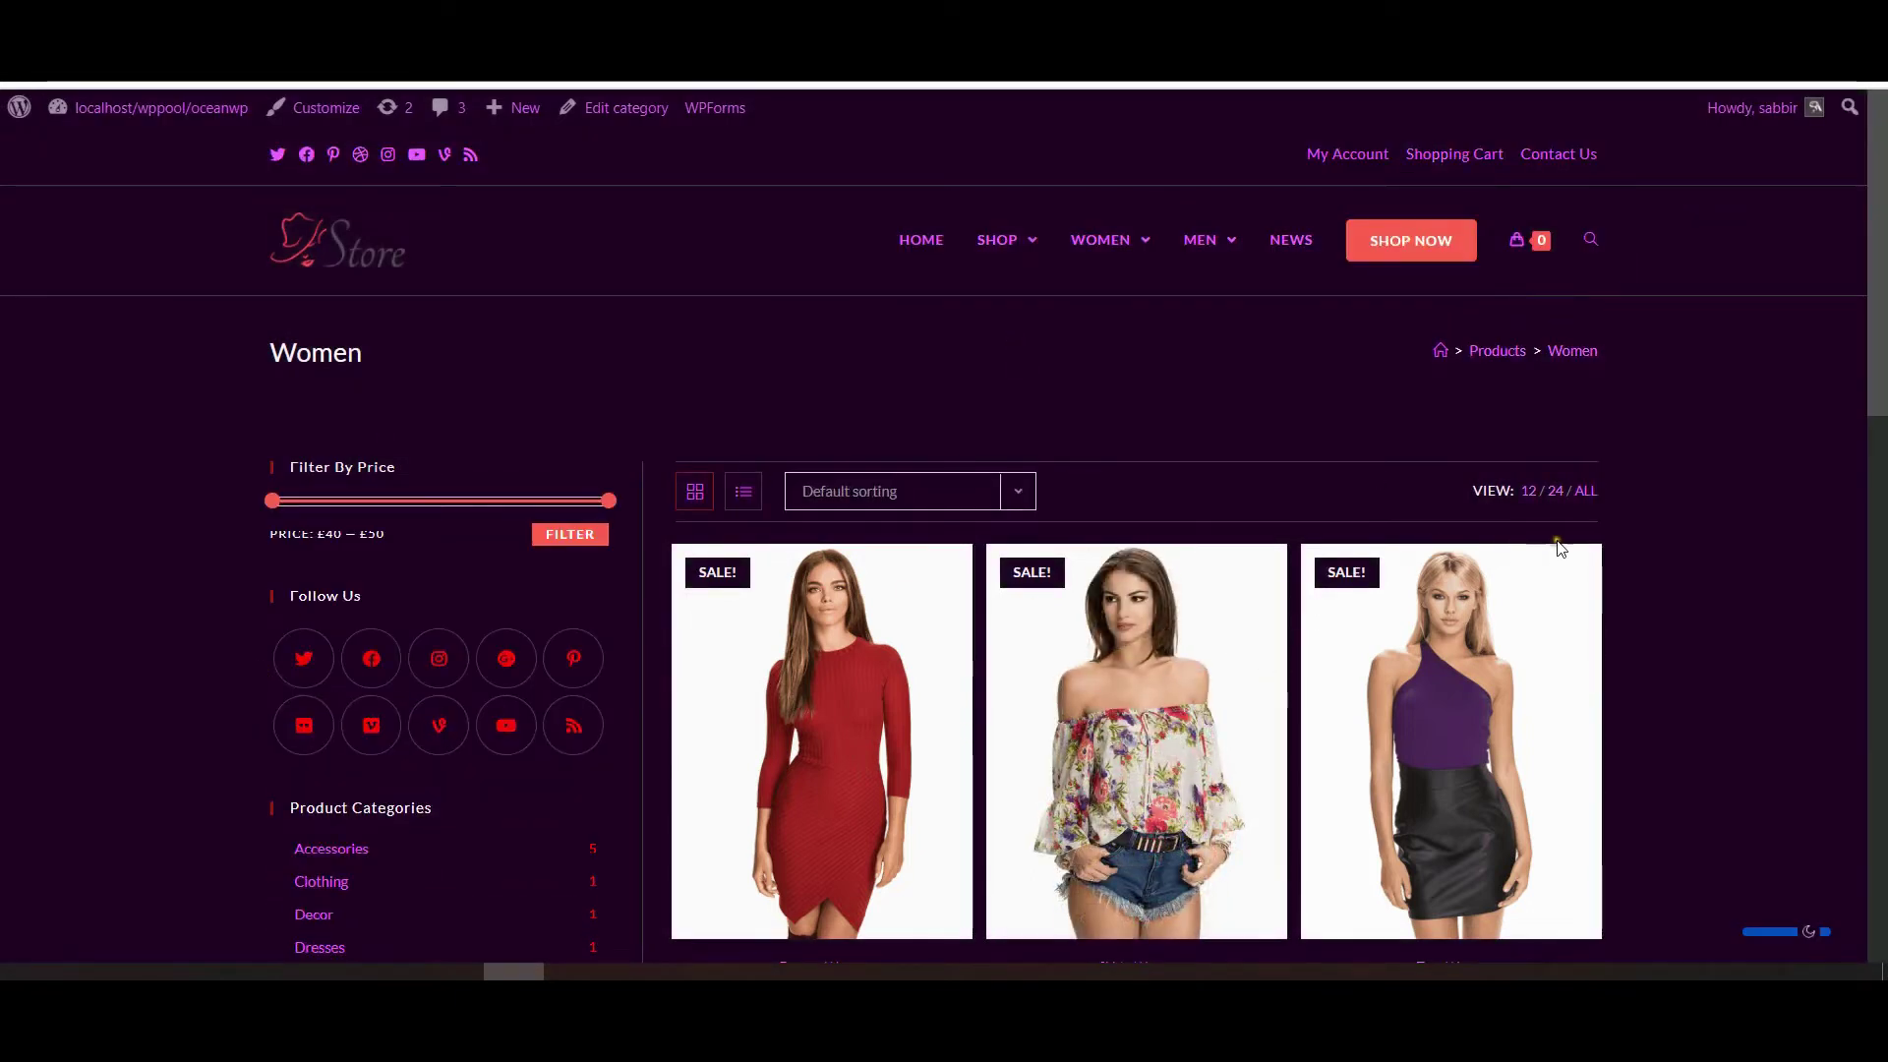
- Examine the Women category page of the store with the Fuchsia dark mode preset applied
scroll(1235, 586, "down", 10)
scroll(1281, 611, "up", 8)
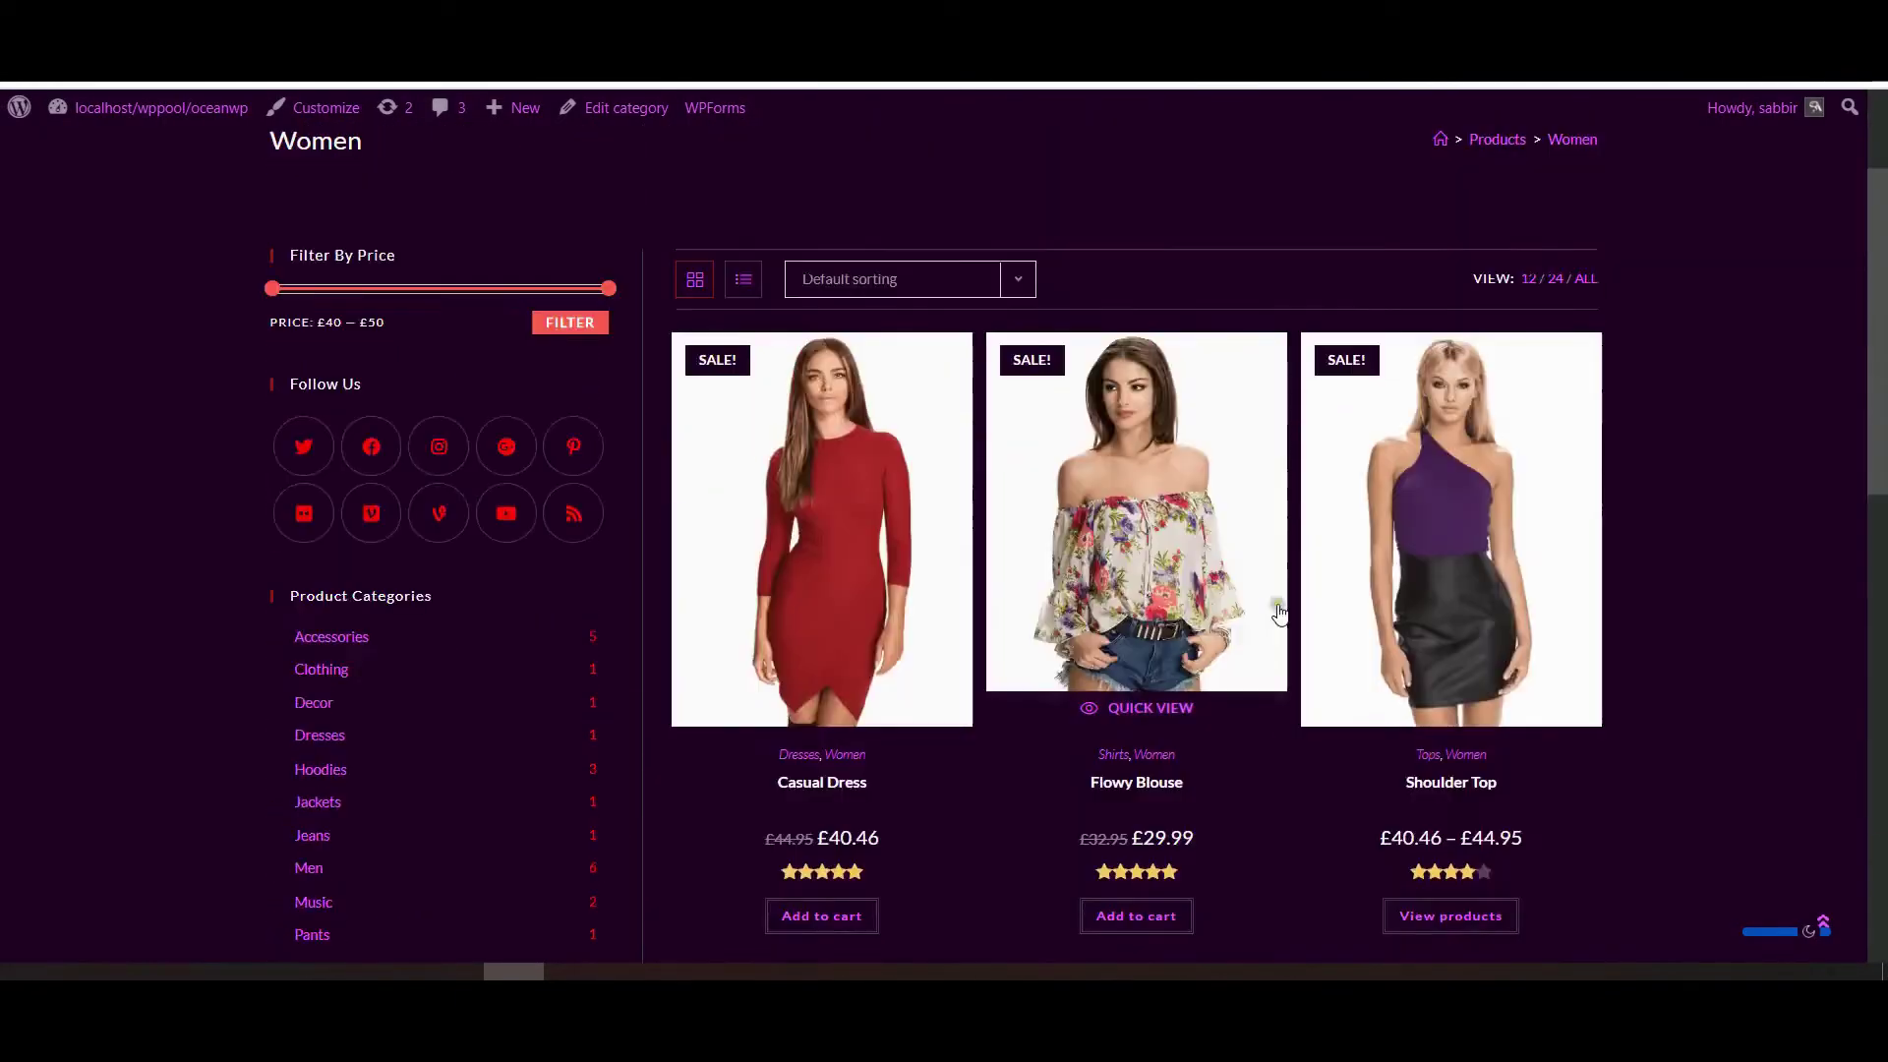
scroll(1279, 613, "up", 2)
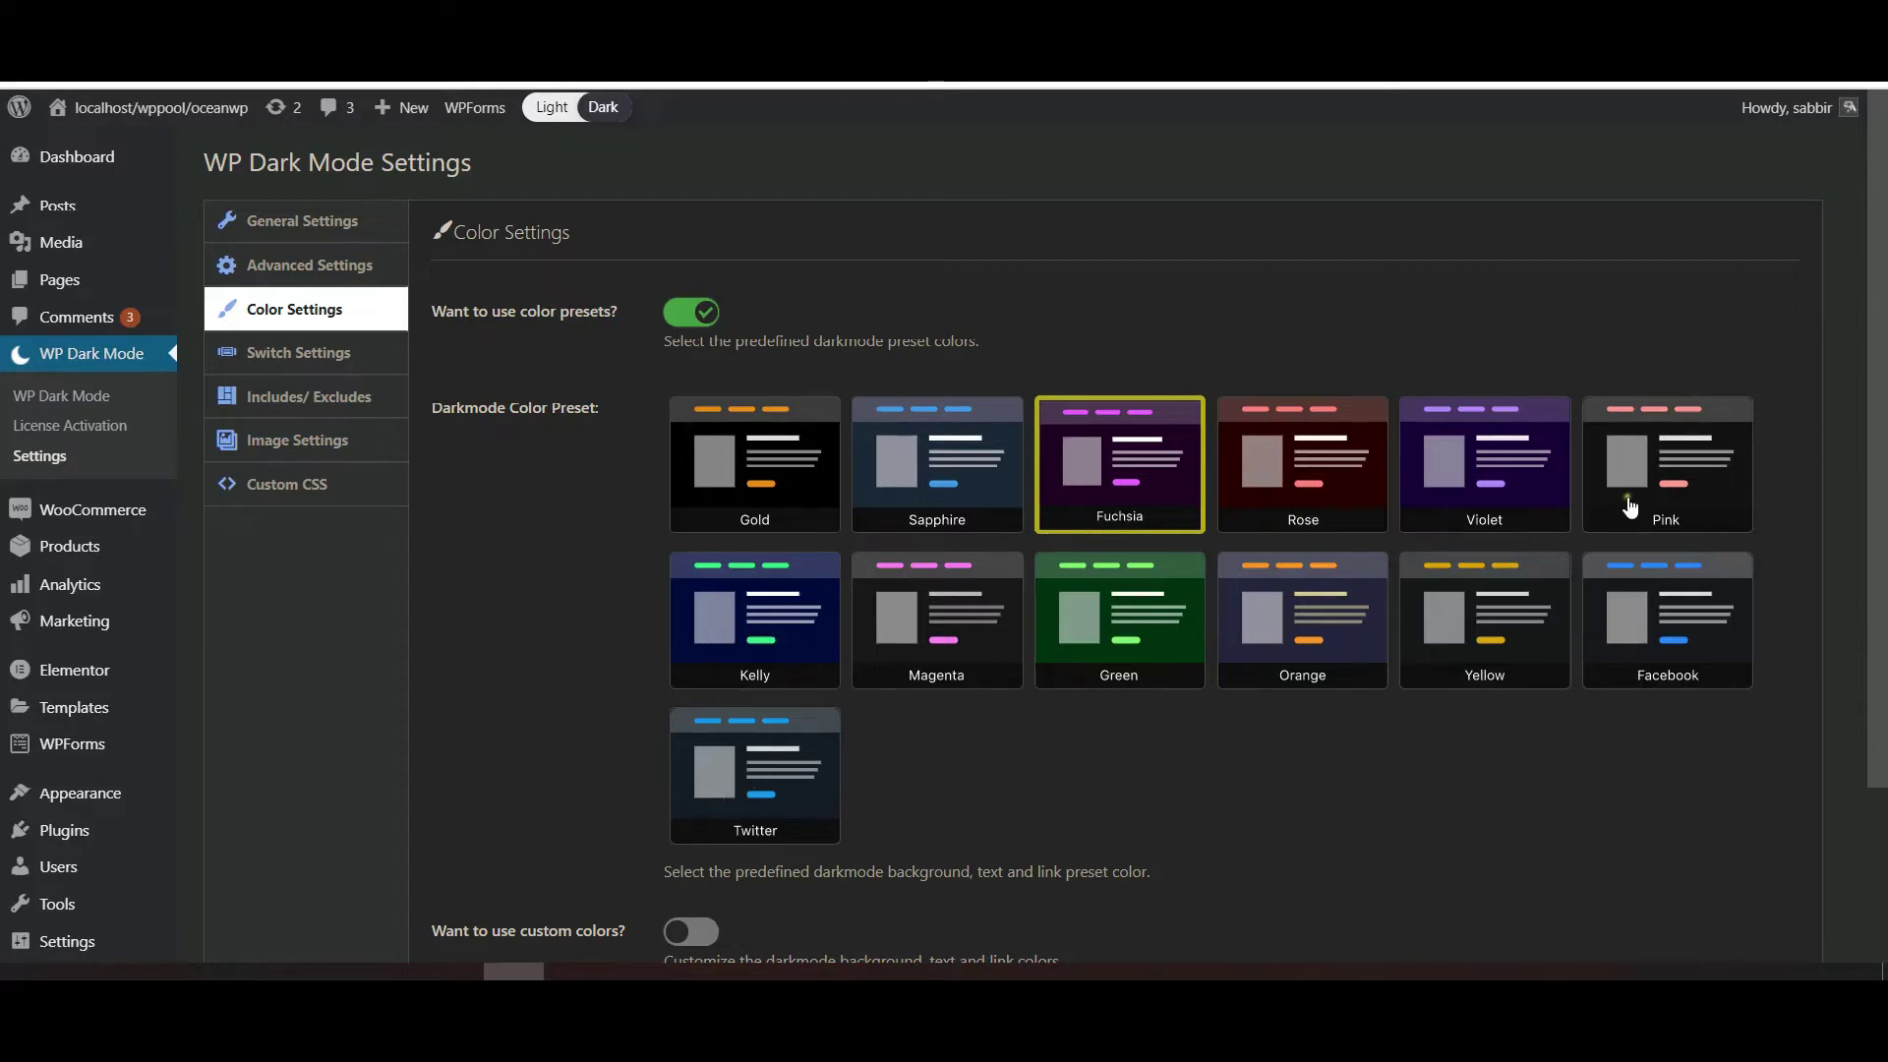
- Select the Rose dark mode color preset
left_click(1308, 482)
scroll(628, 723, "down", 3)
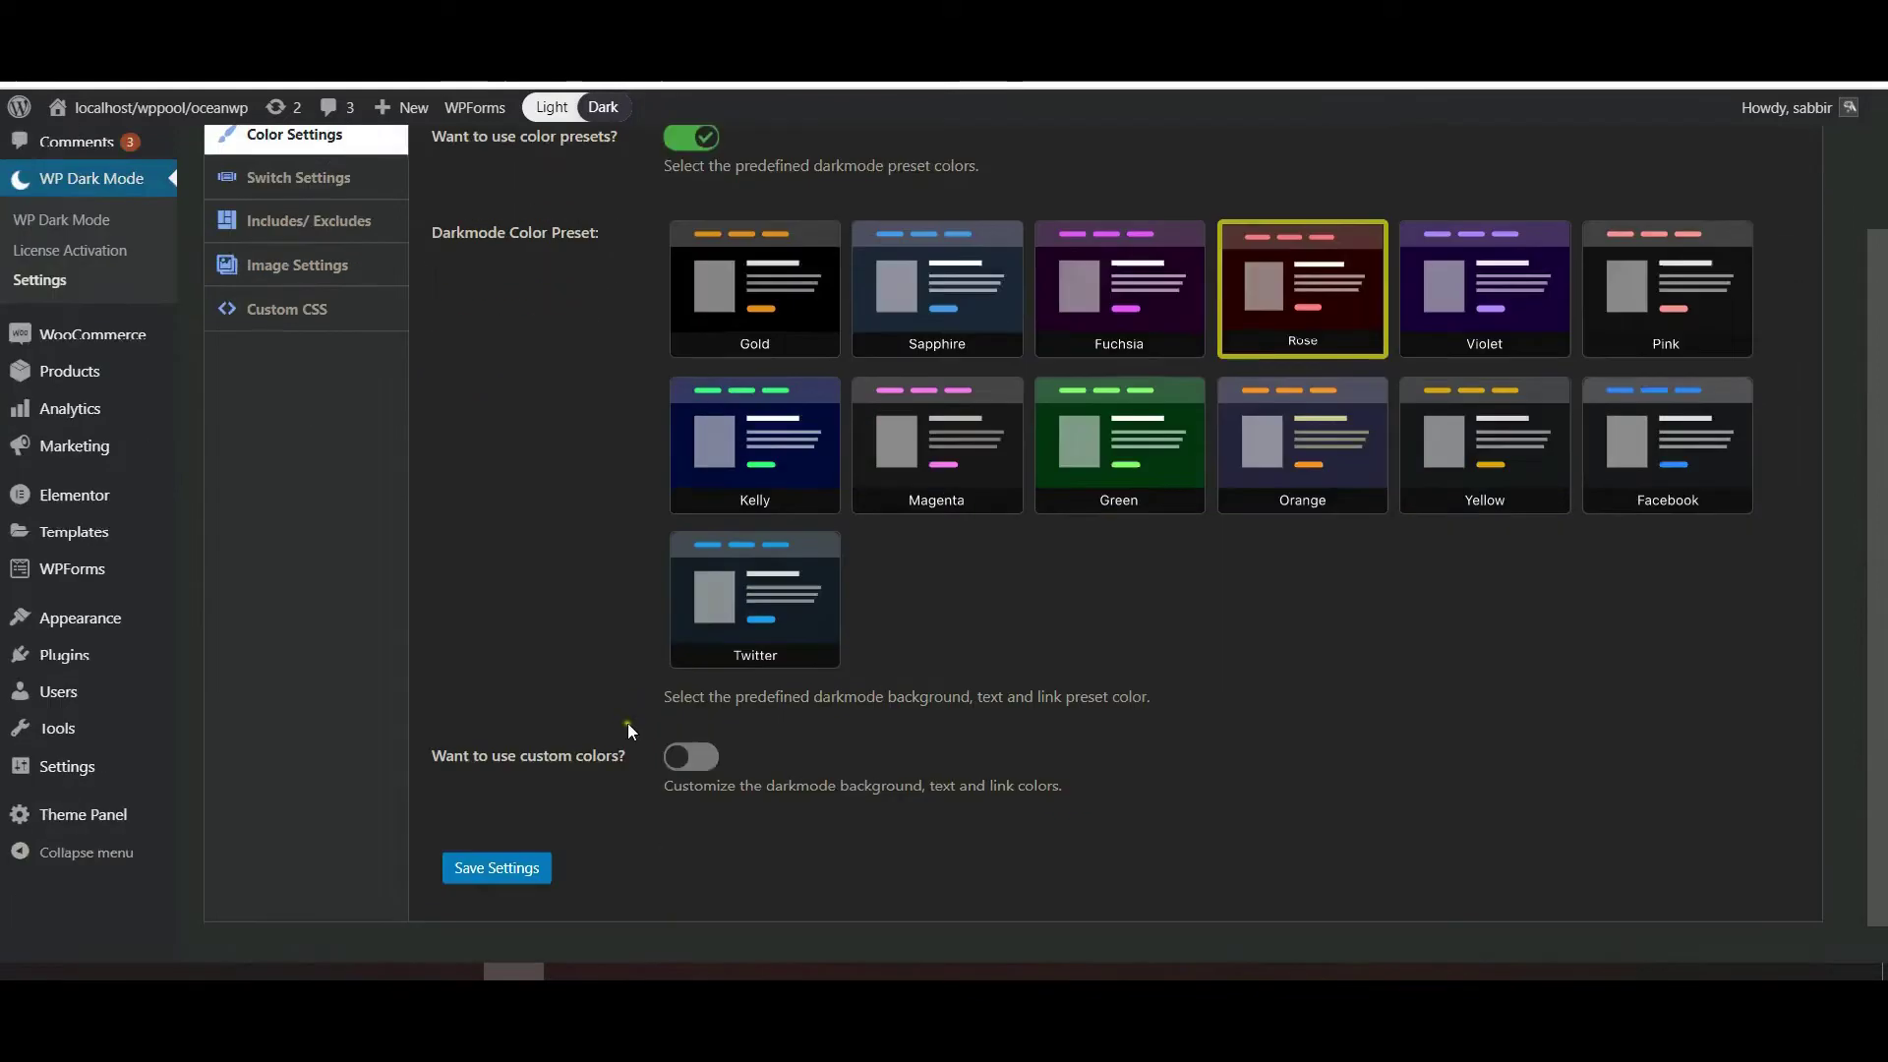
scroll(585, 723, "up", 3)
- Choose the second floating switch style, with Light and Dark labels, set its position to Left Bottom and save the switch settings
left_click(337, 356)
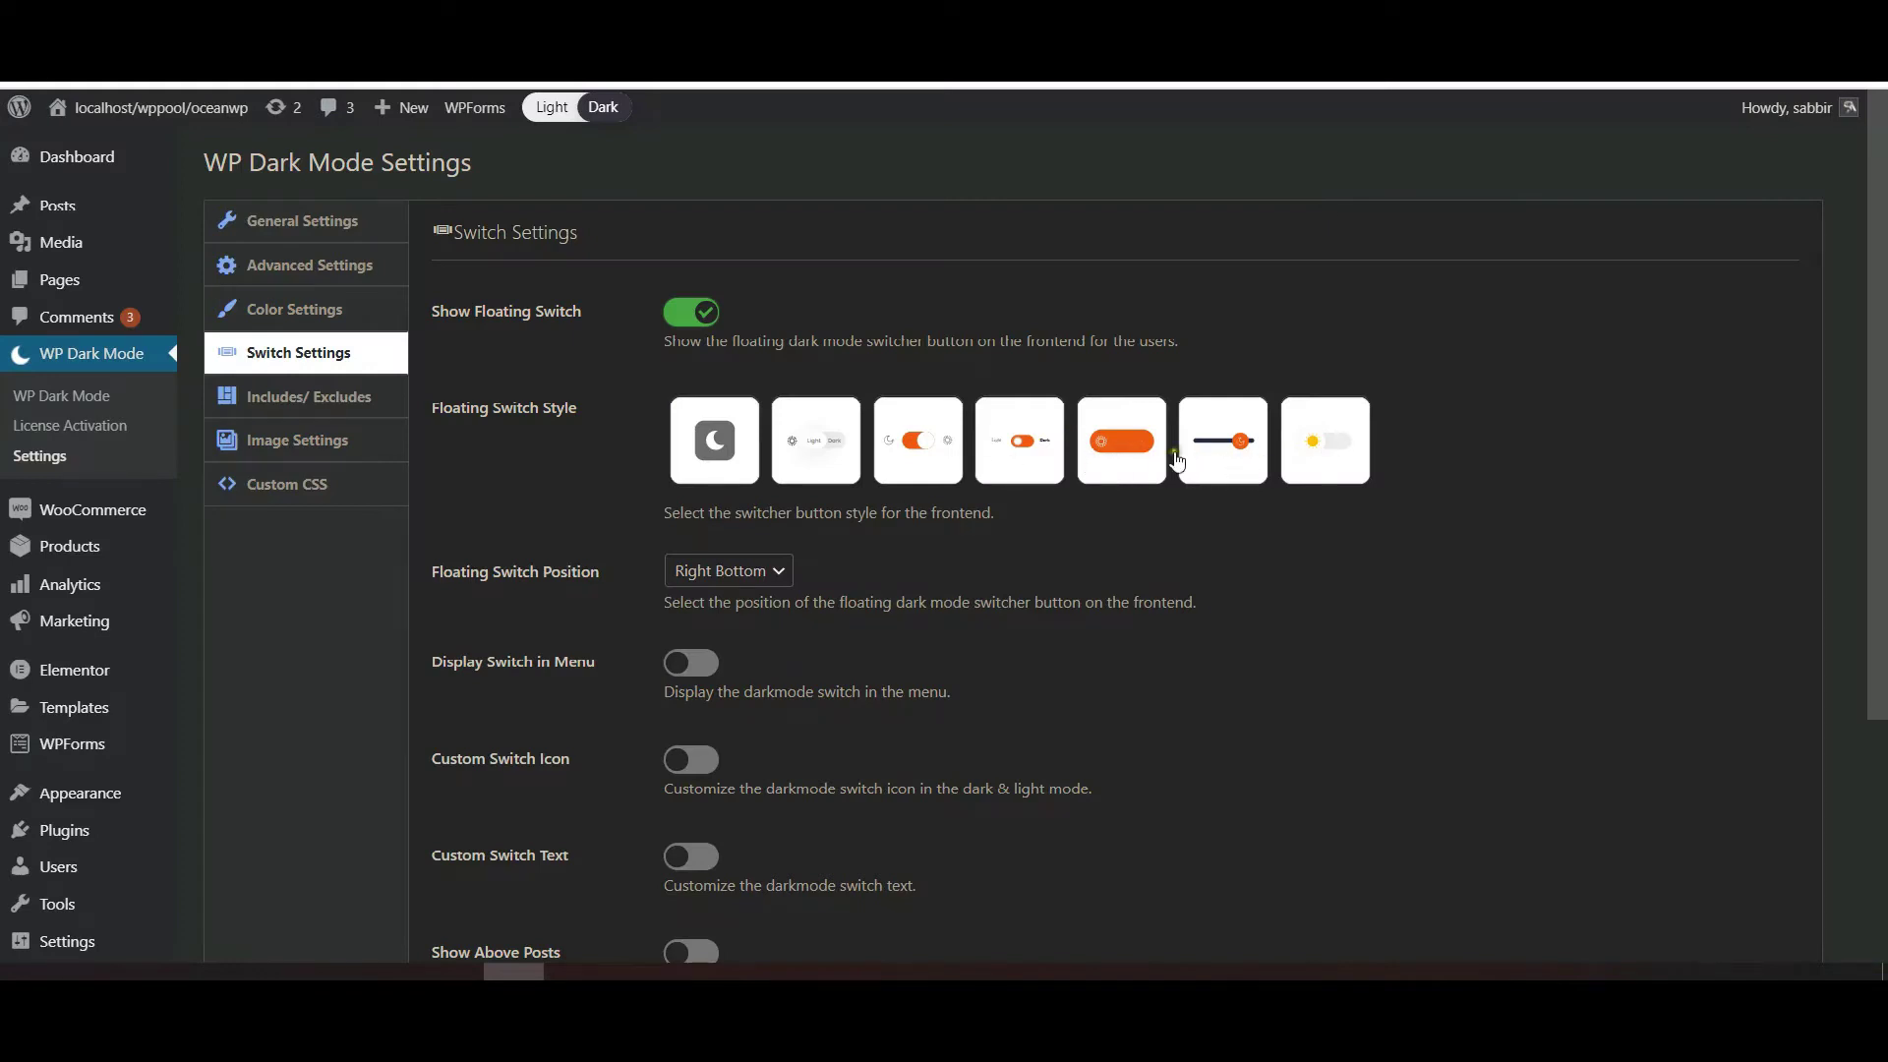
left_click(826, 452)
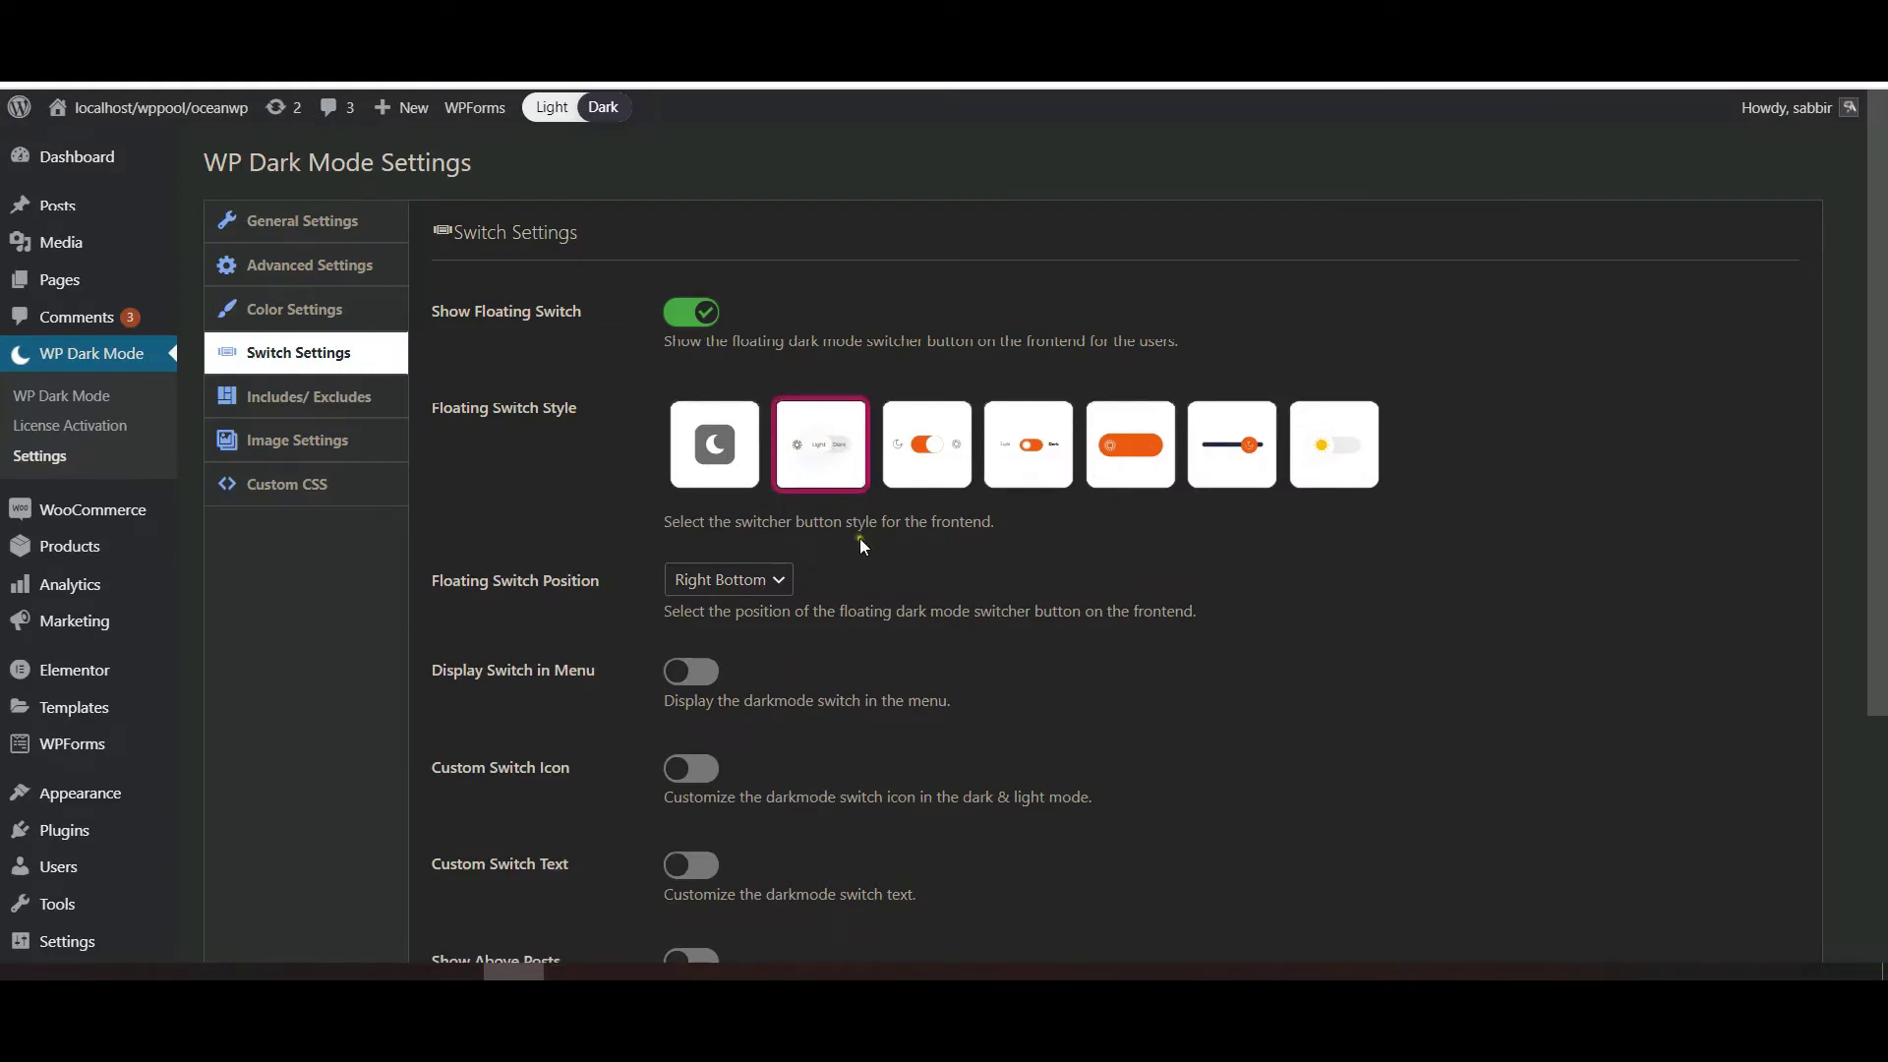
left_click(726, 583)
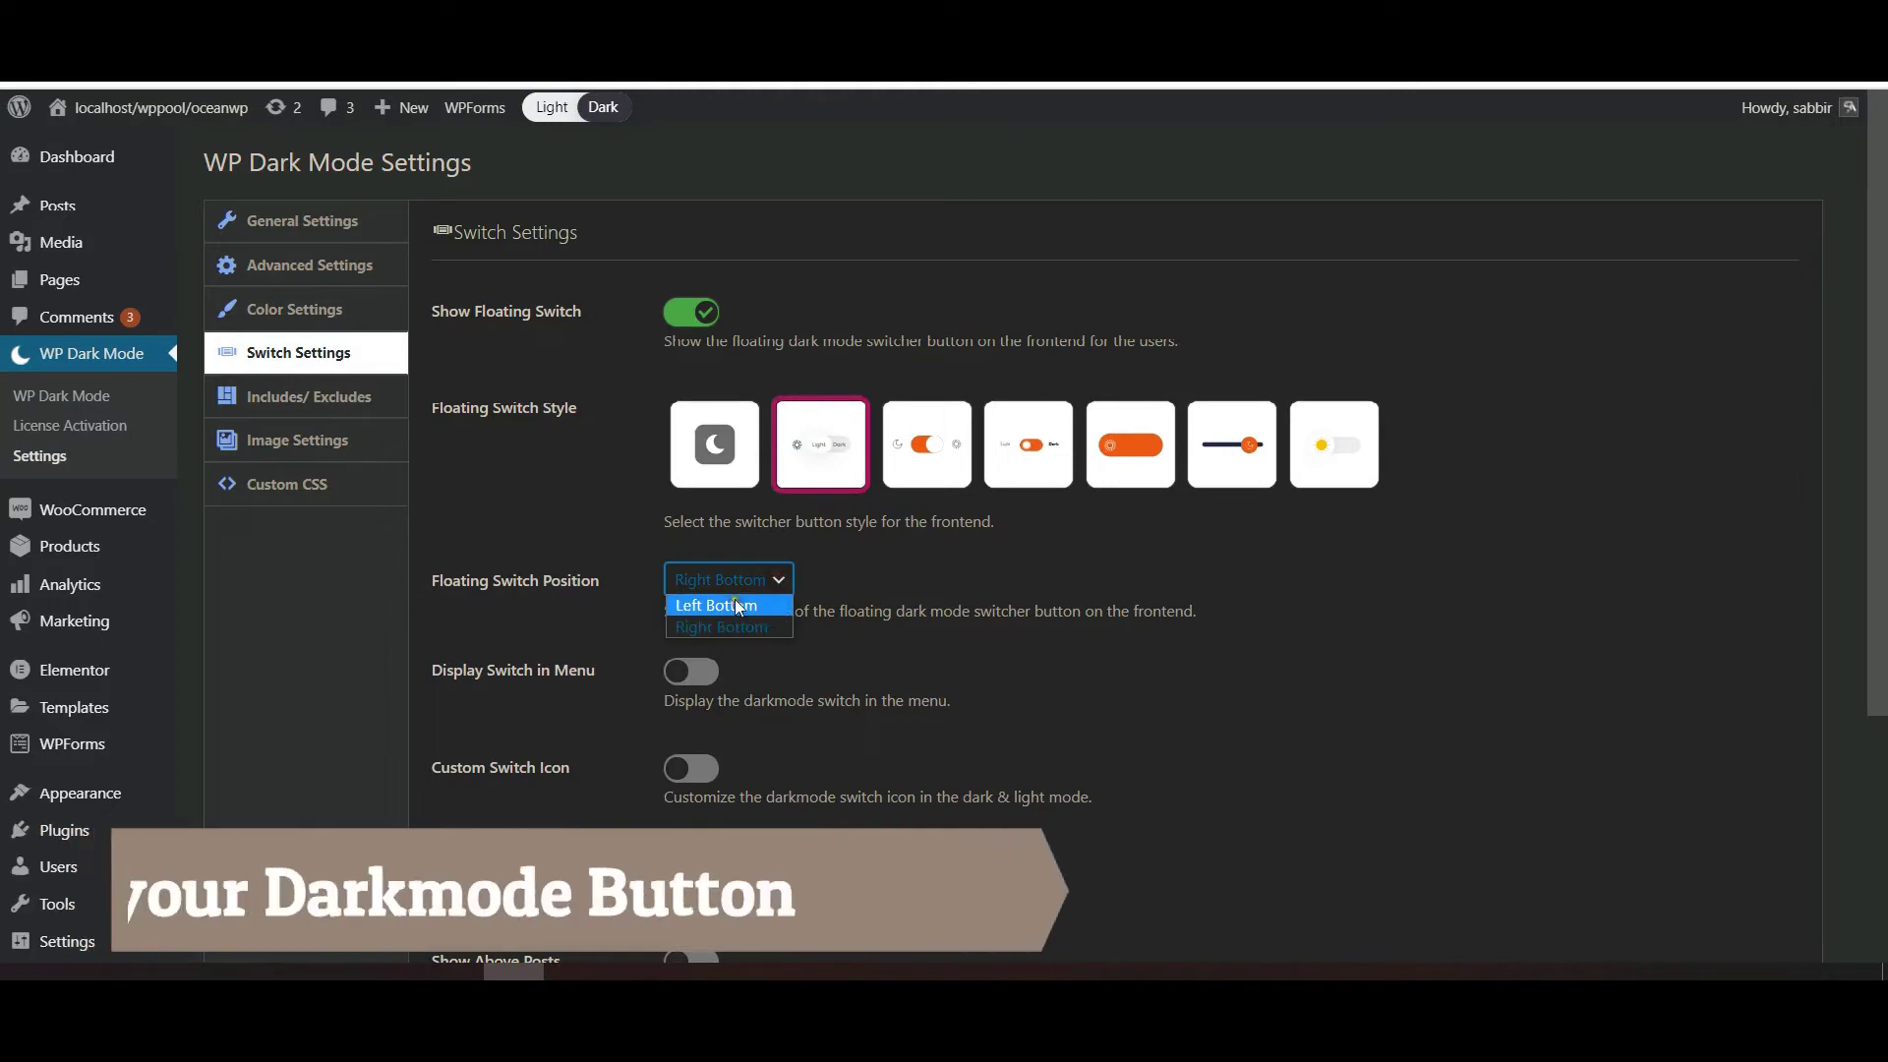
left_click(740, 605)
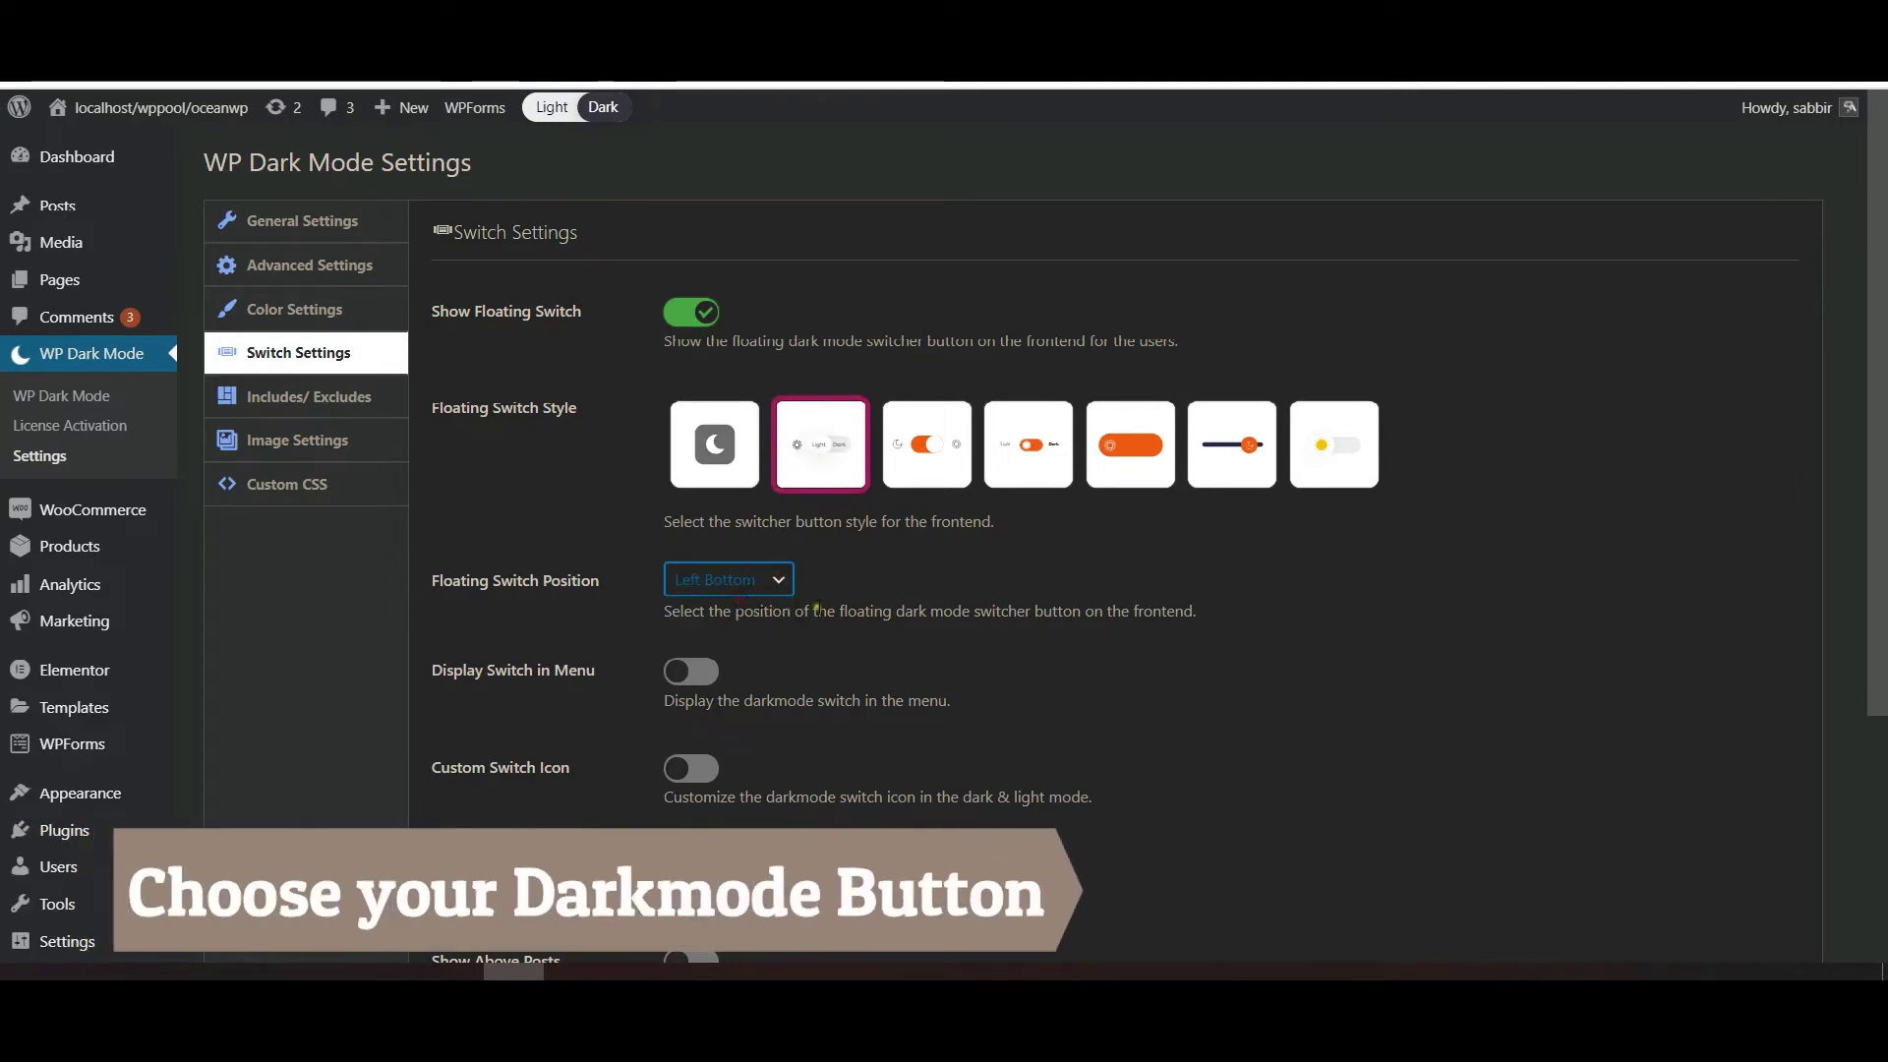
scroll(755, 551, "down", 2)
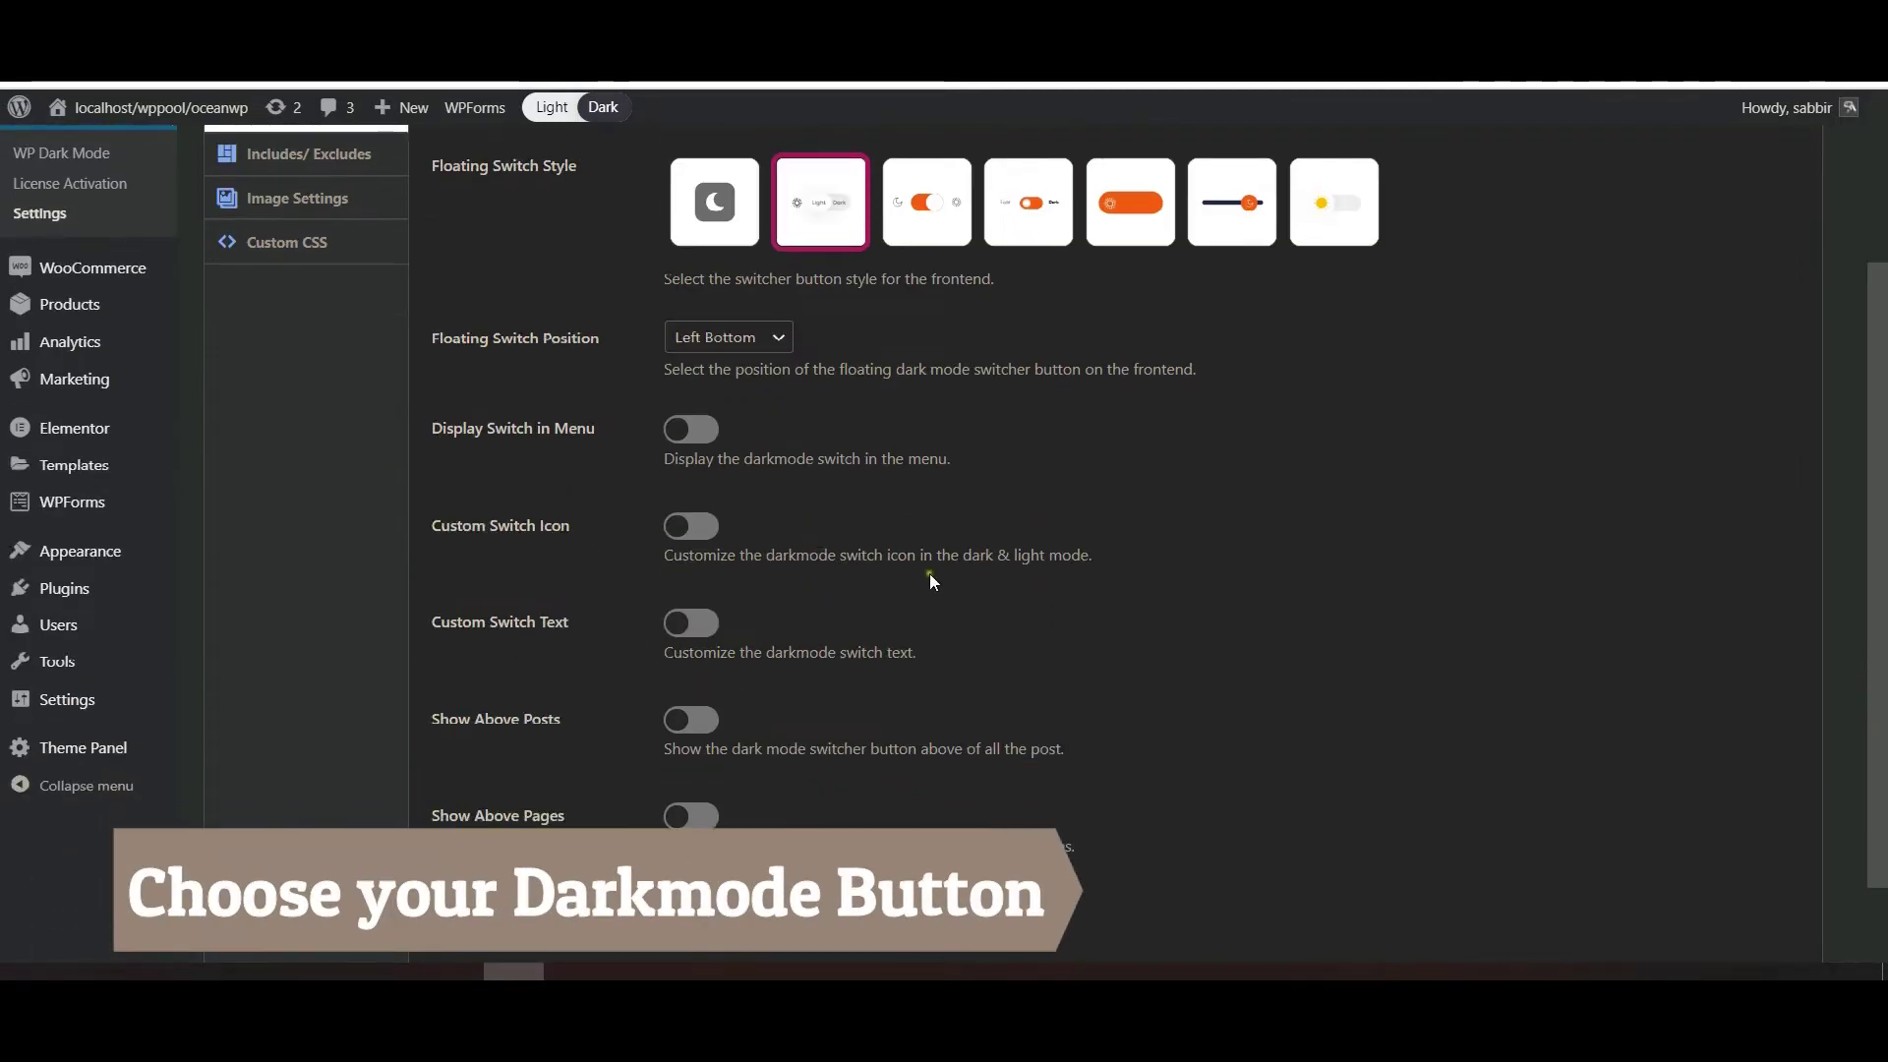
scroll(830, 578, "up", 2)
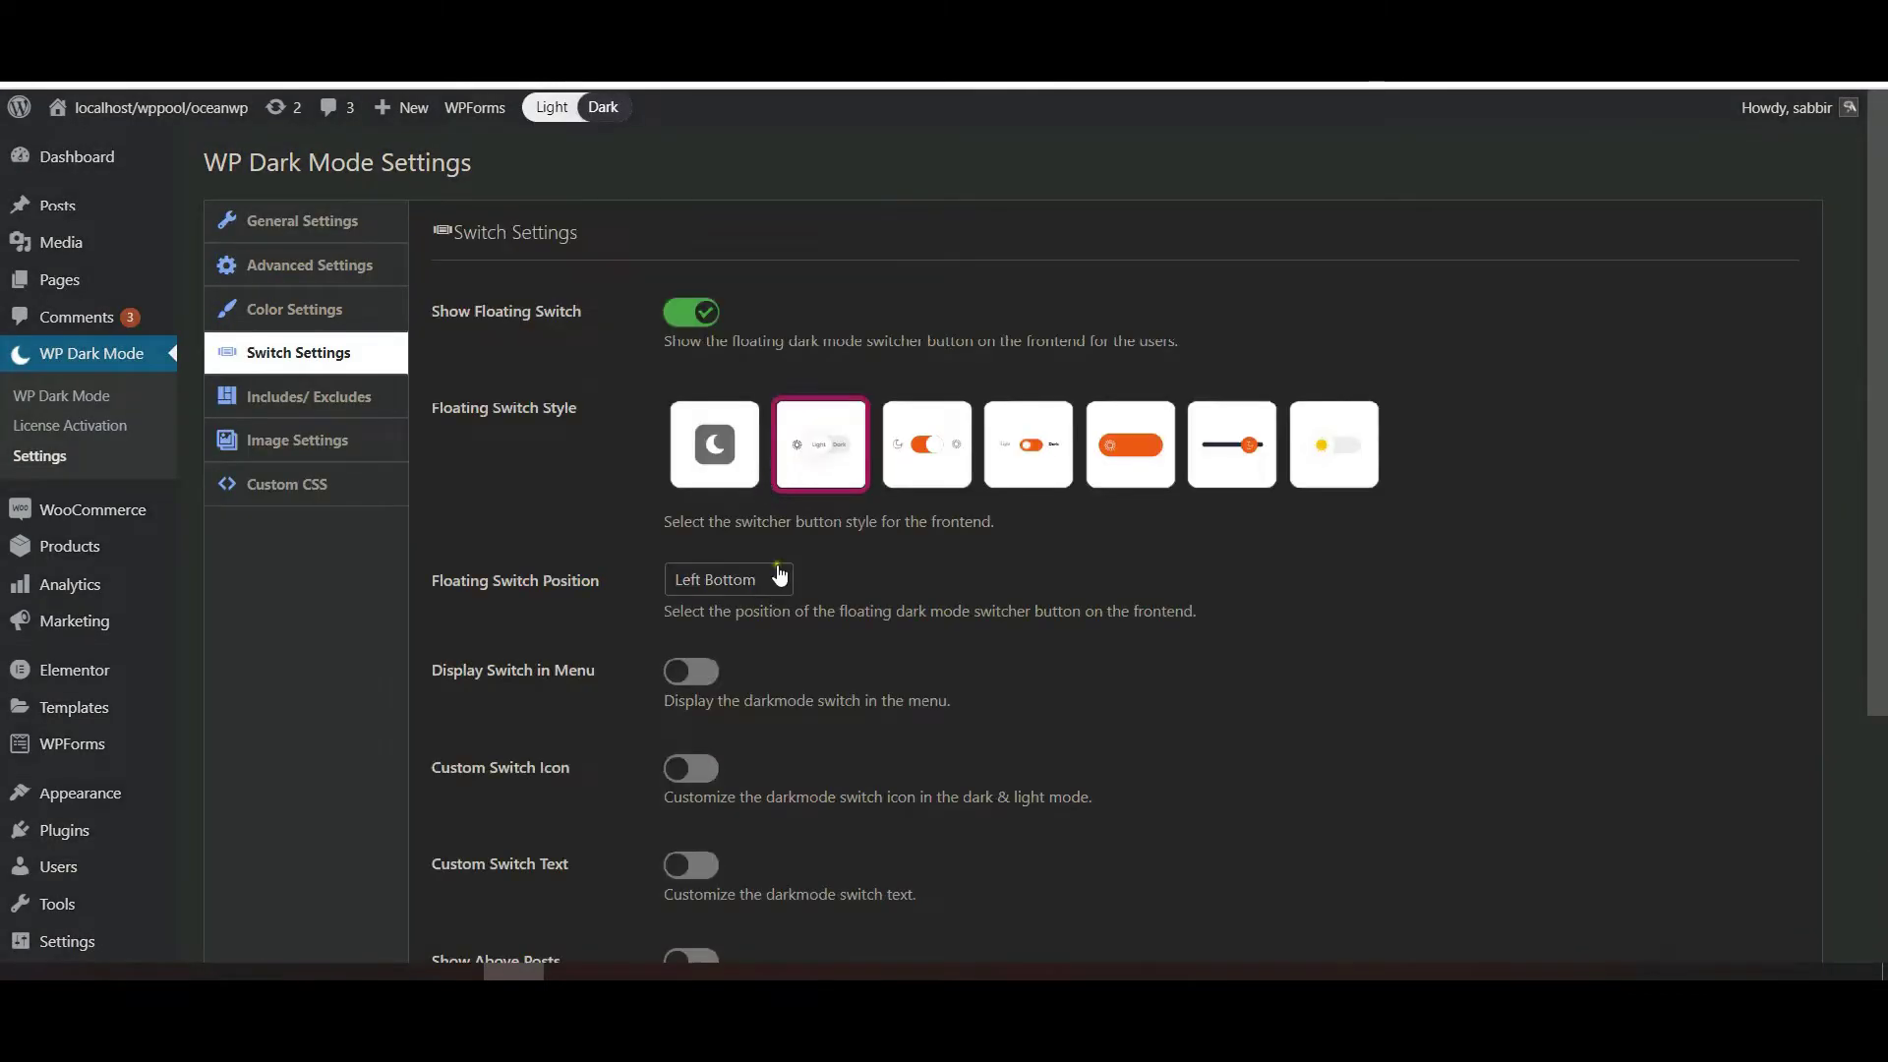
scroll(698, 716, "down", 3)
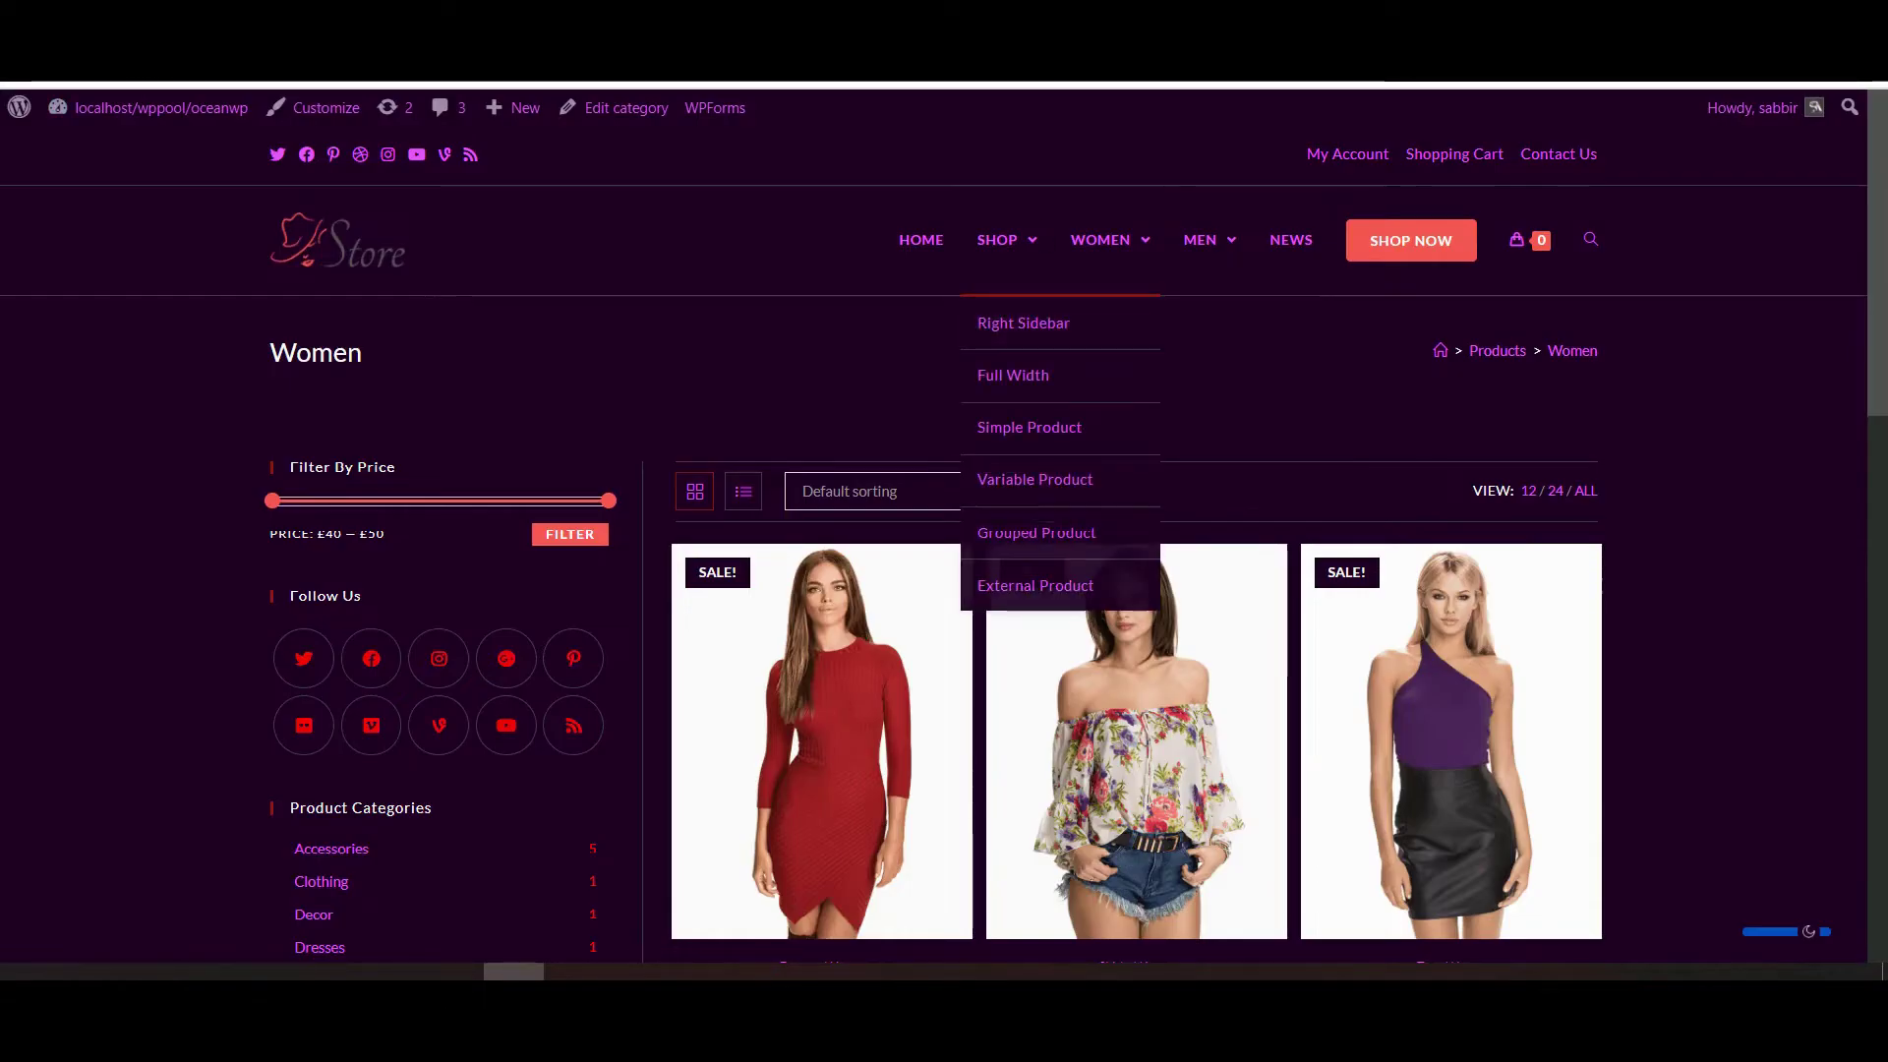
- Reload the store's Women page and test the floating switch in light and dark mode
key("F5")
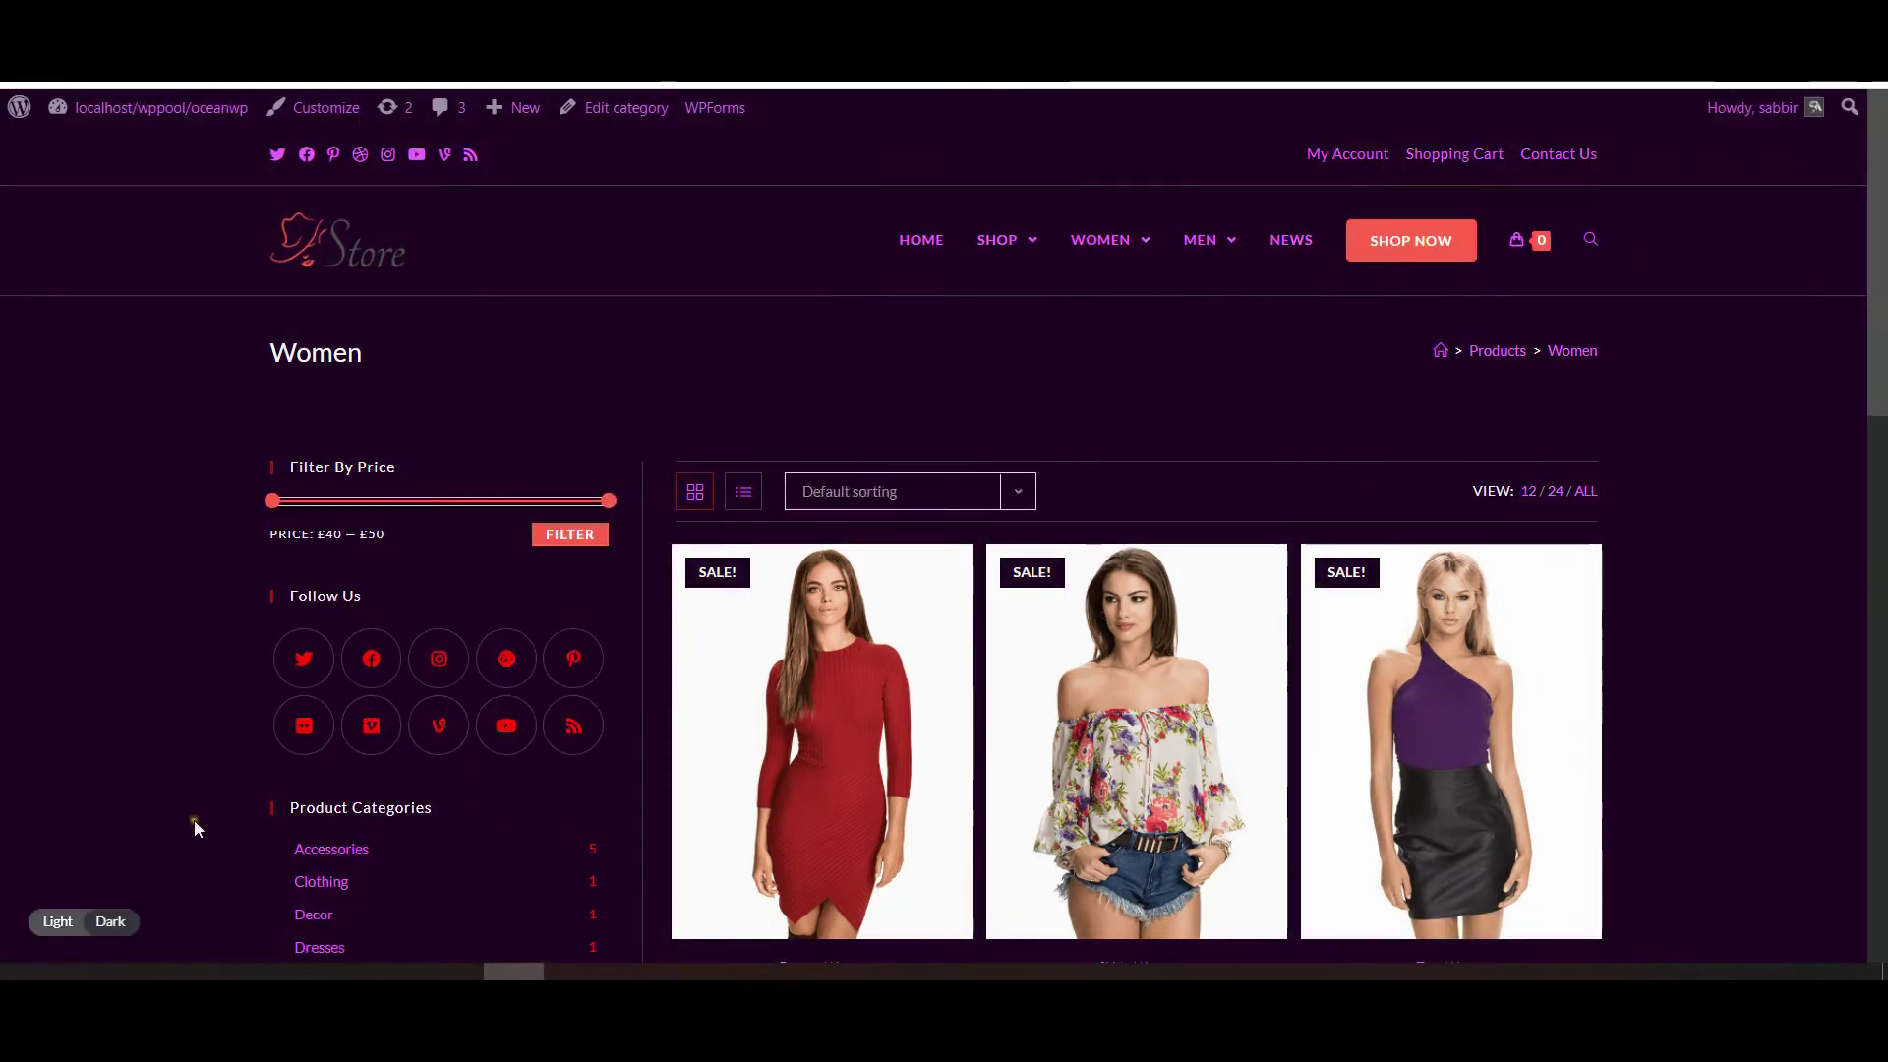
left_click(37, 923)
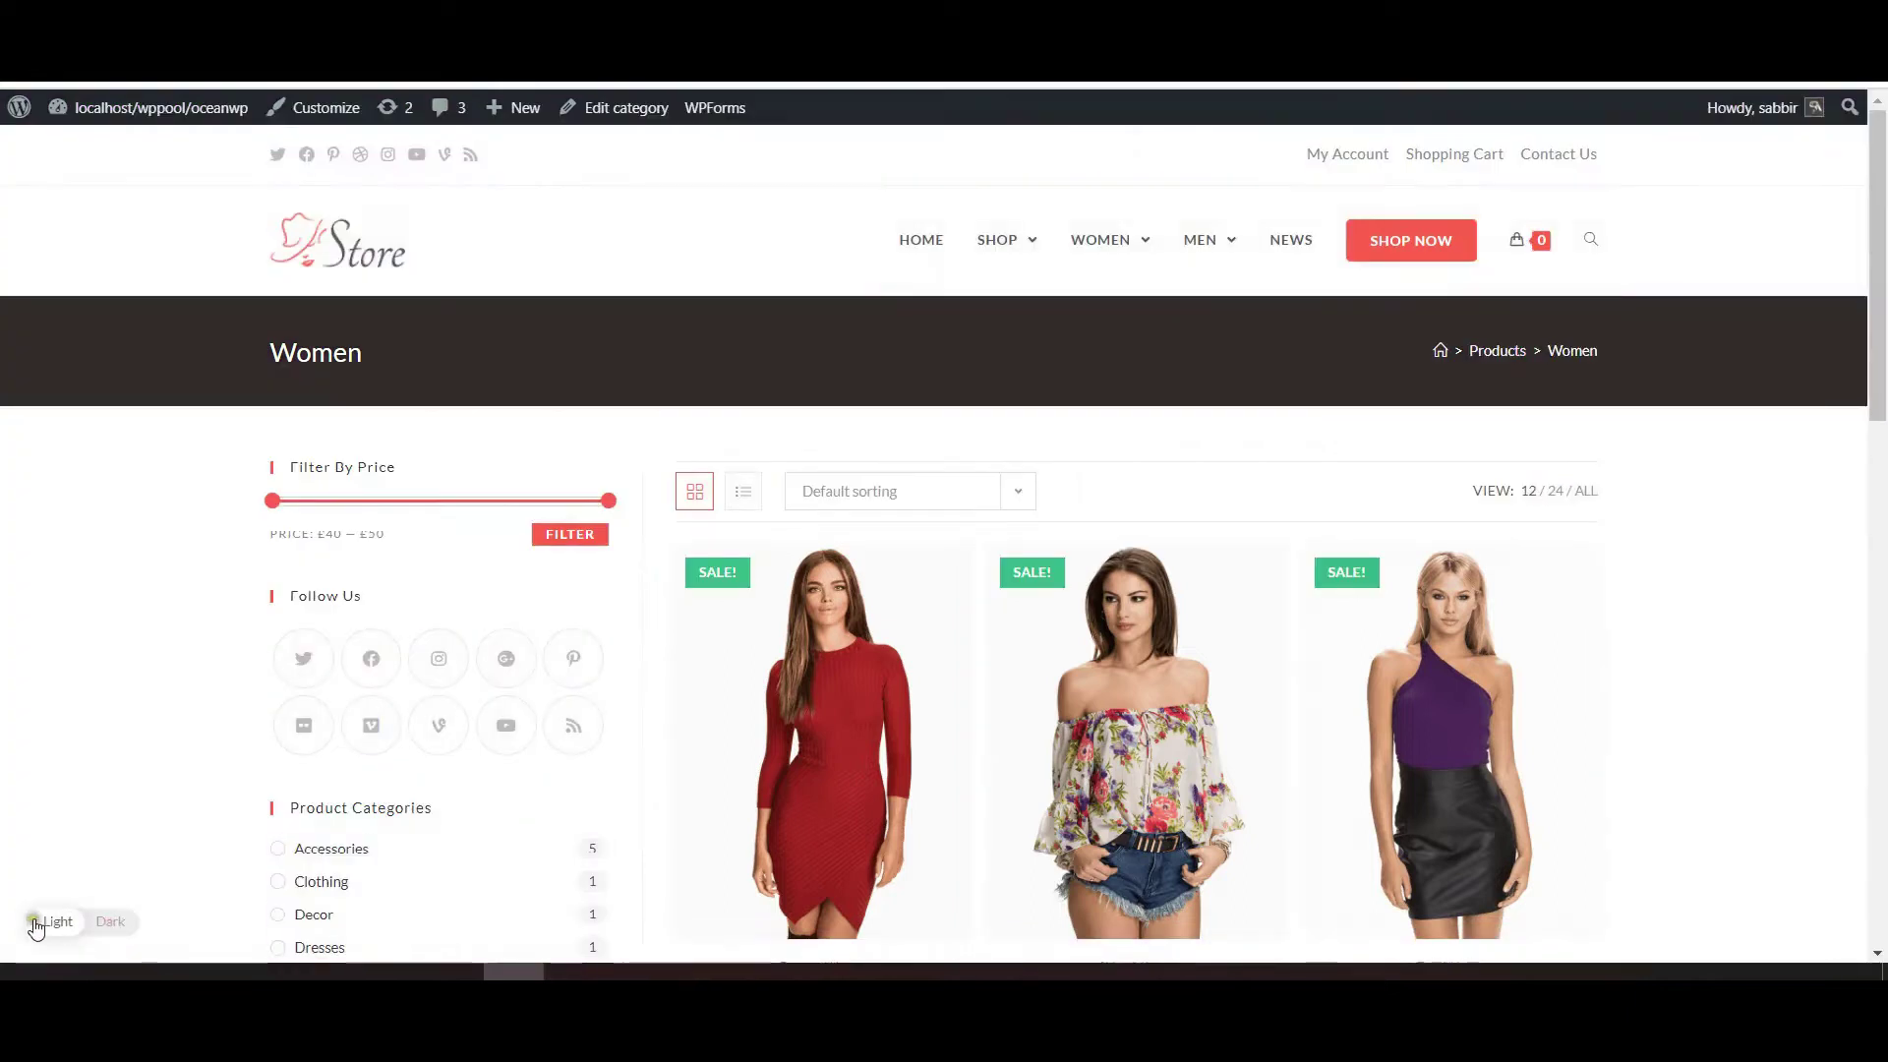
left_click(118, 924)
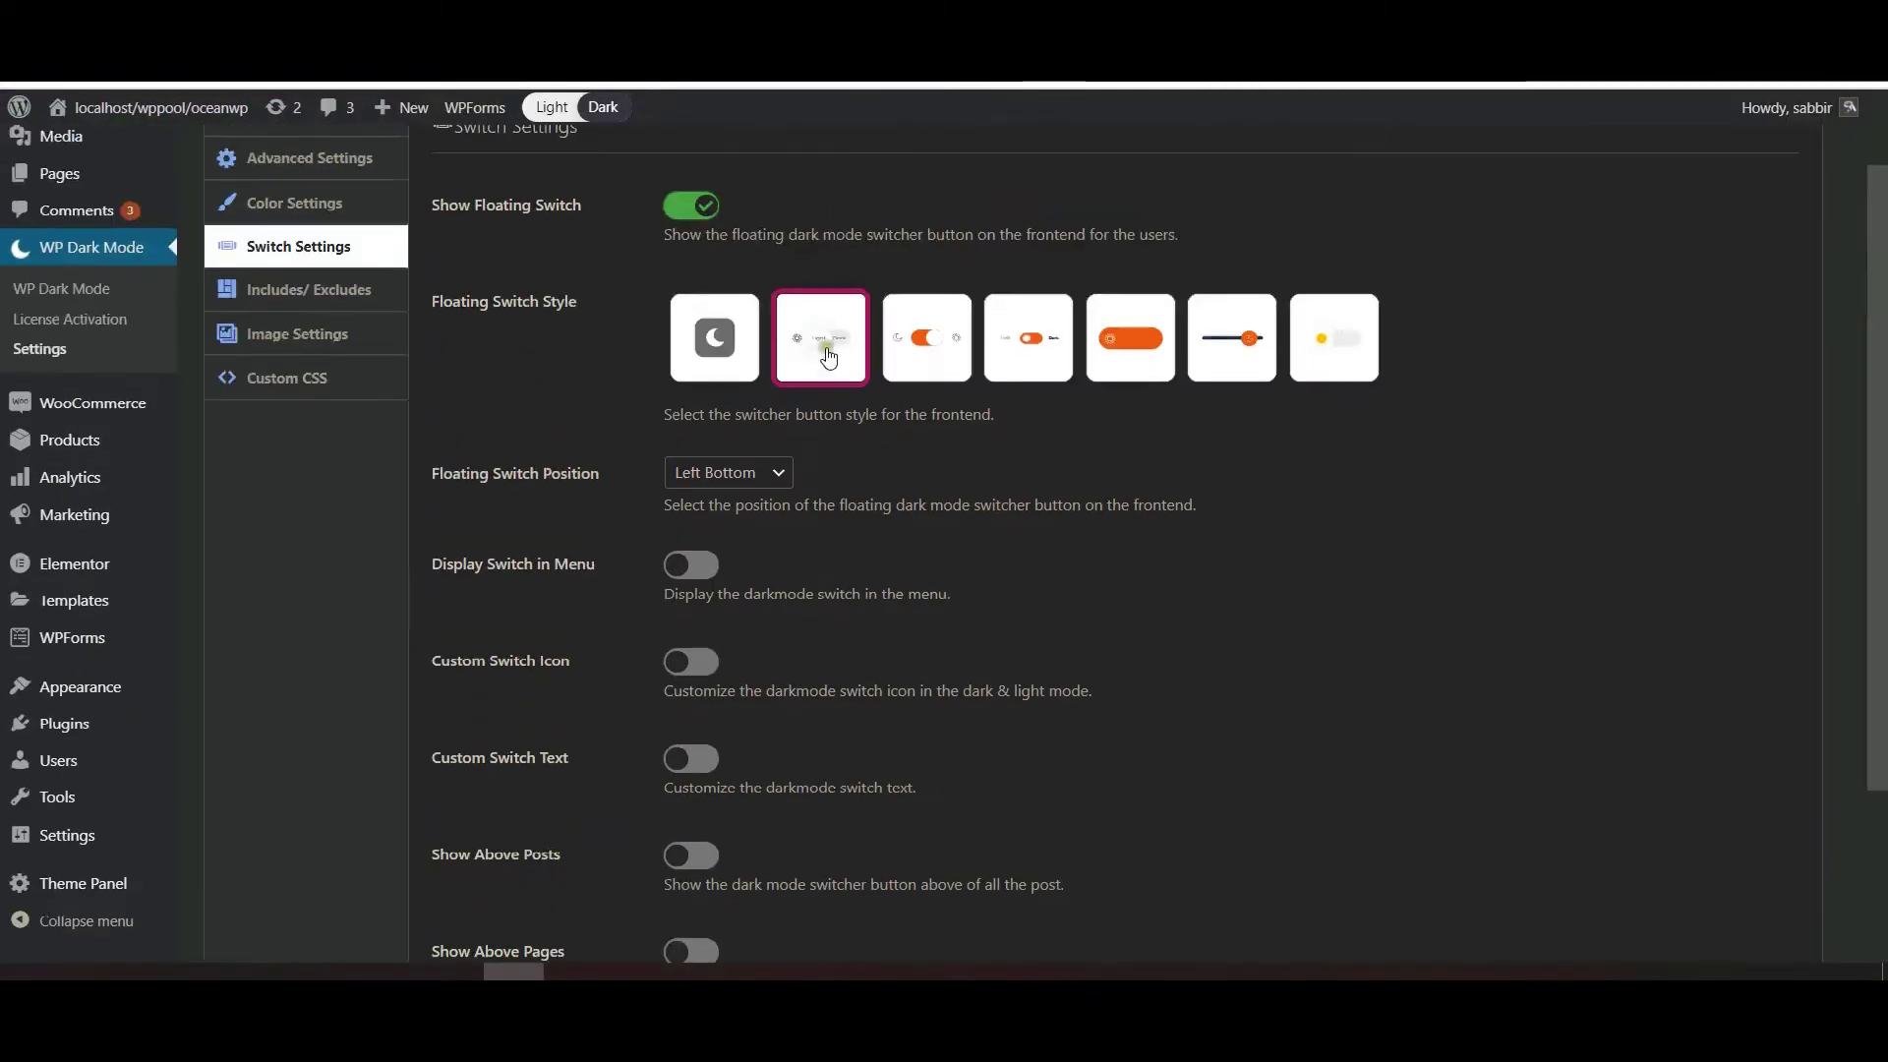
- Change the floating switch position to Right Bottom and save the switch settings
left_click(774, 474)
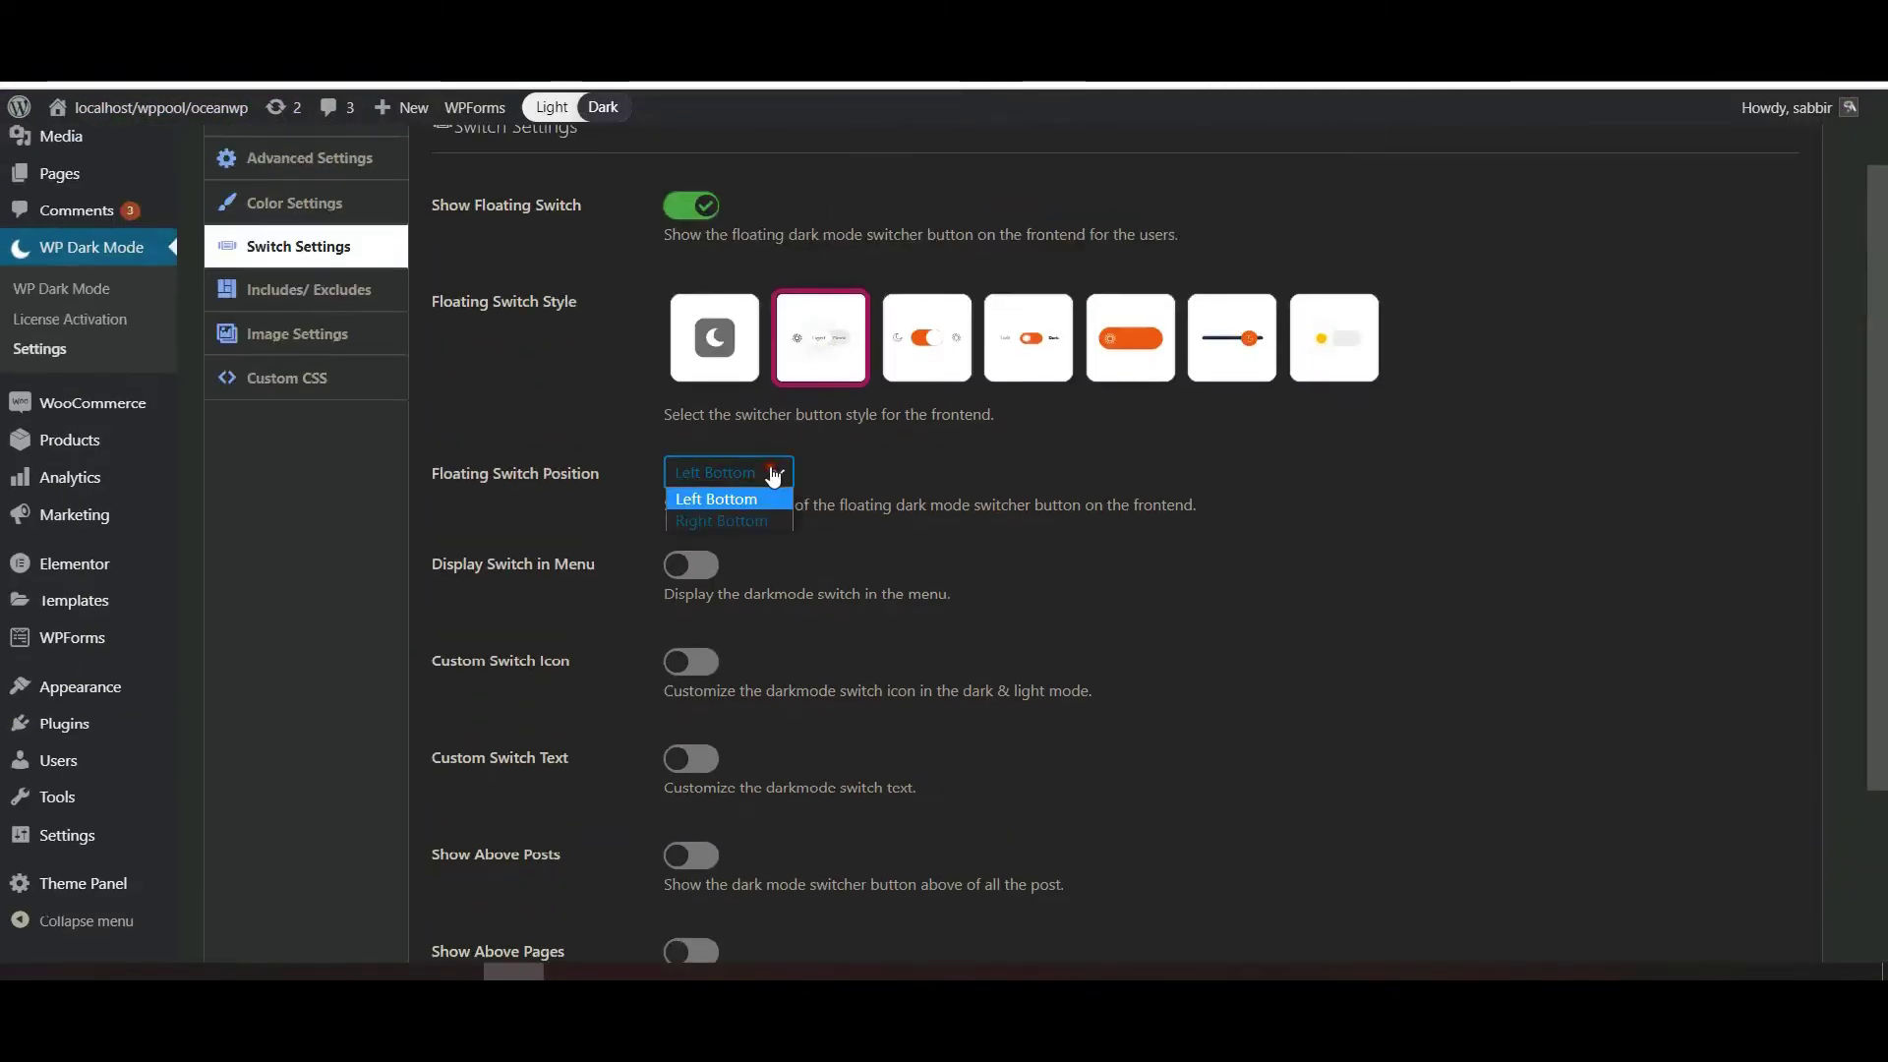
left_click(722, 521)
scroll(736, 376, "up", 2)
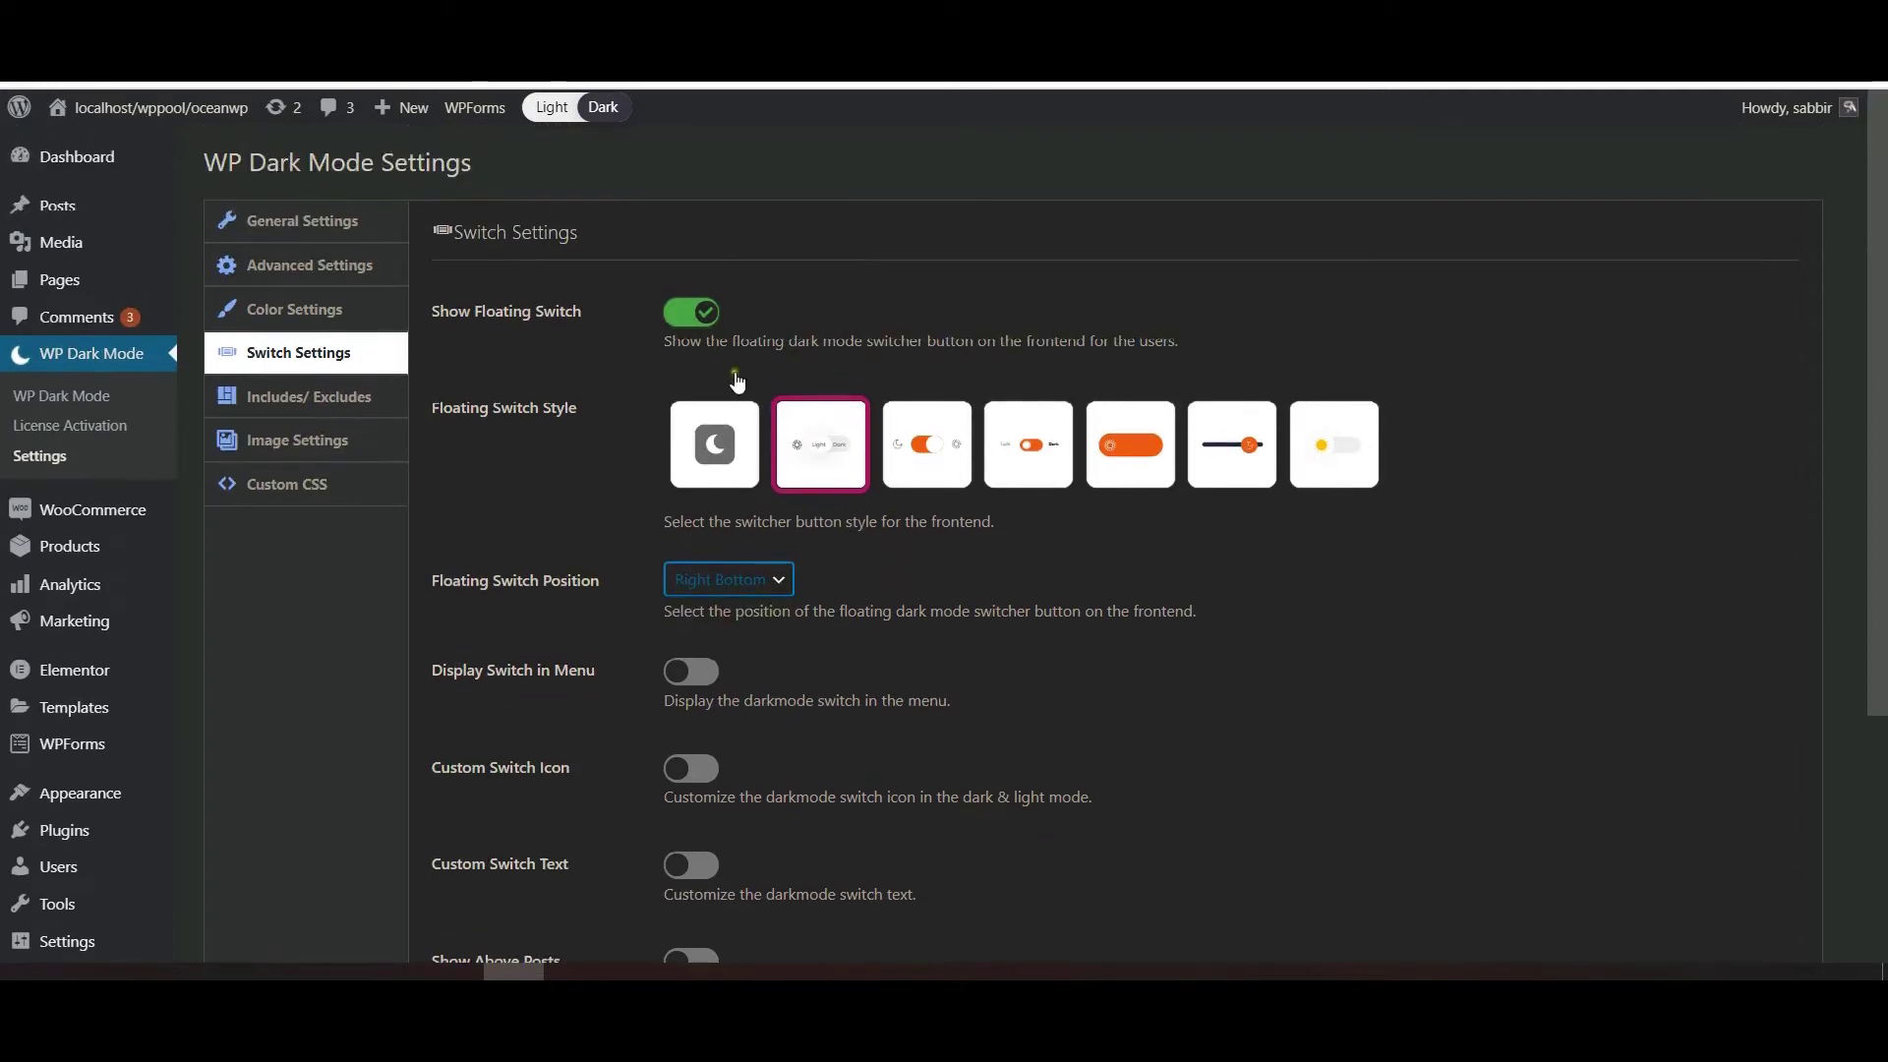
scroll(685, 685, "down", 3)
left_click(502, 930)
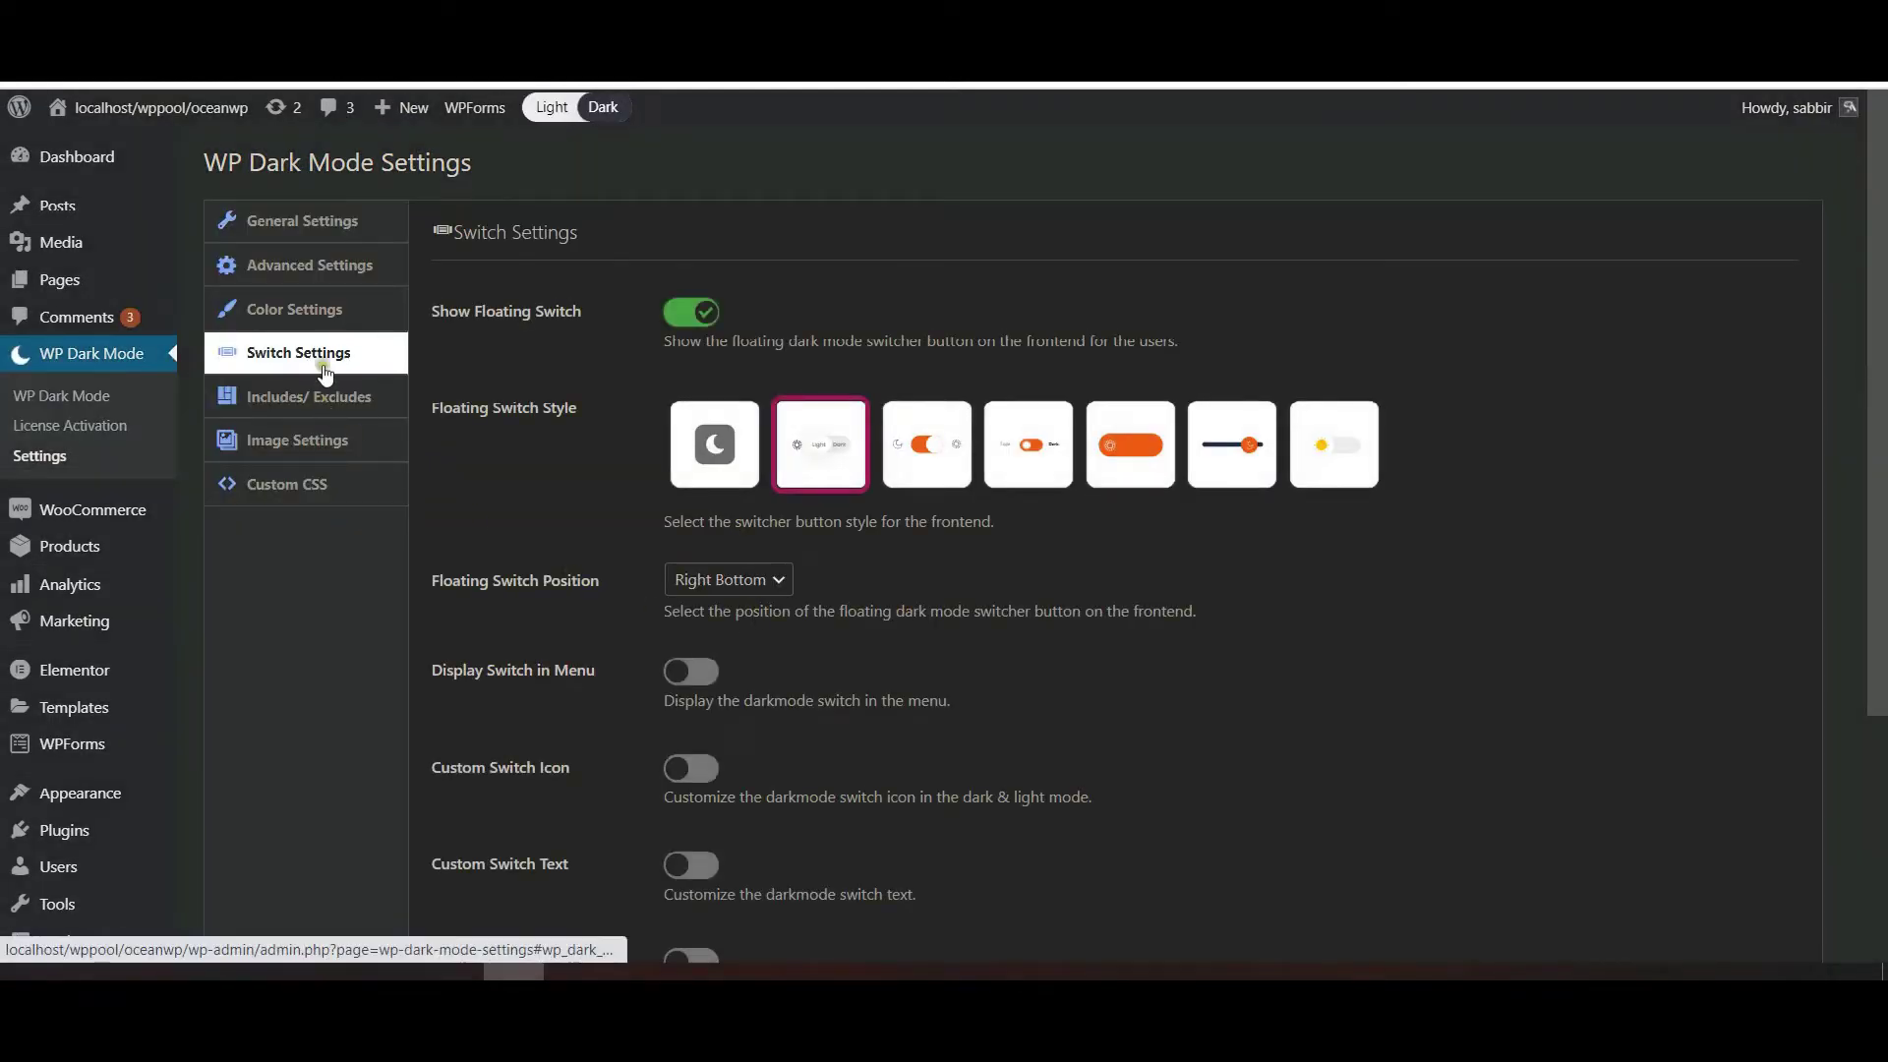
- Turn off the color presets and enable custom colors in the dark mode color settings
left_click(324, 308)
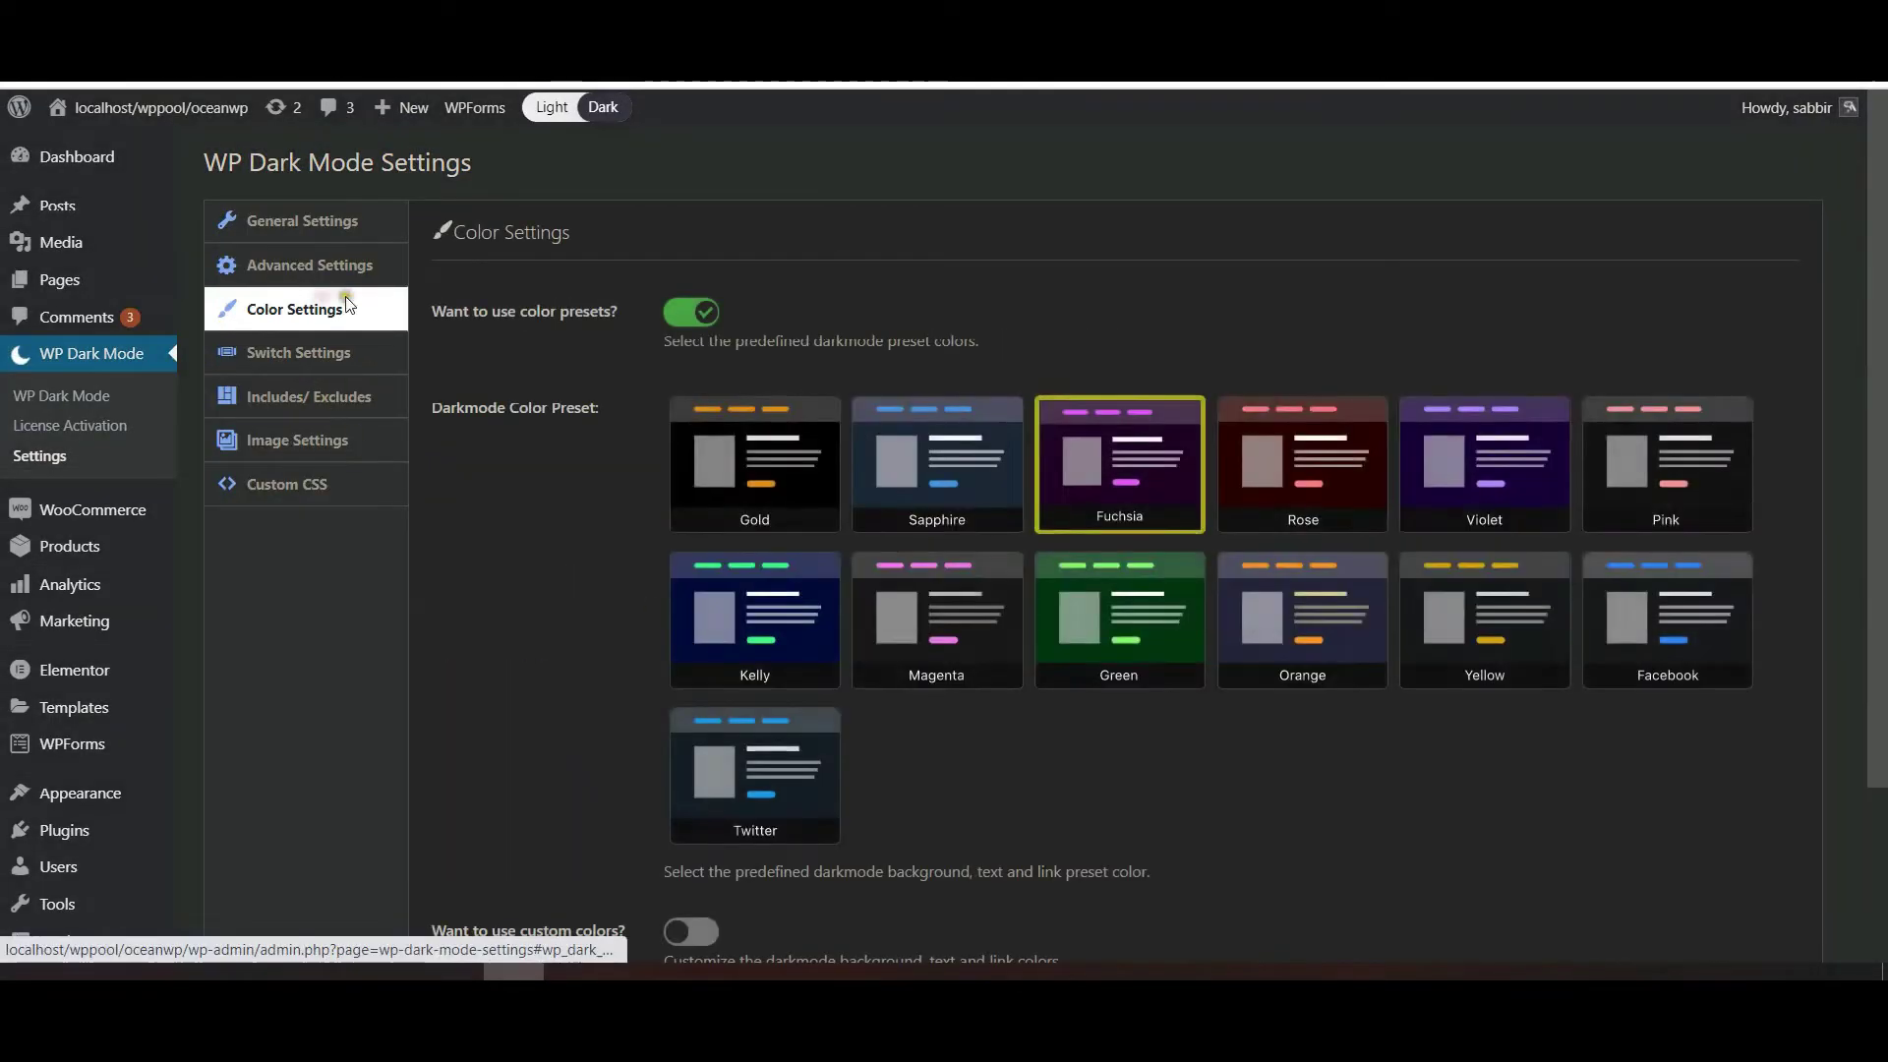
left_click(685, 315)
scroll(959, 677, "down", 5)
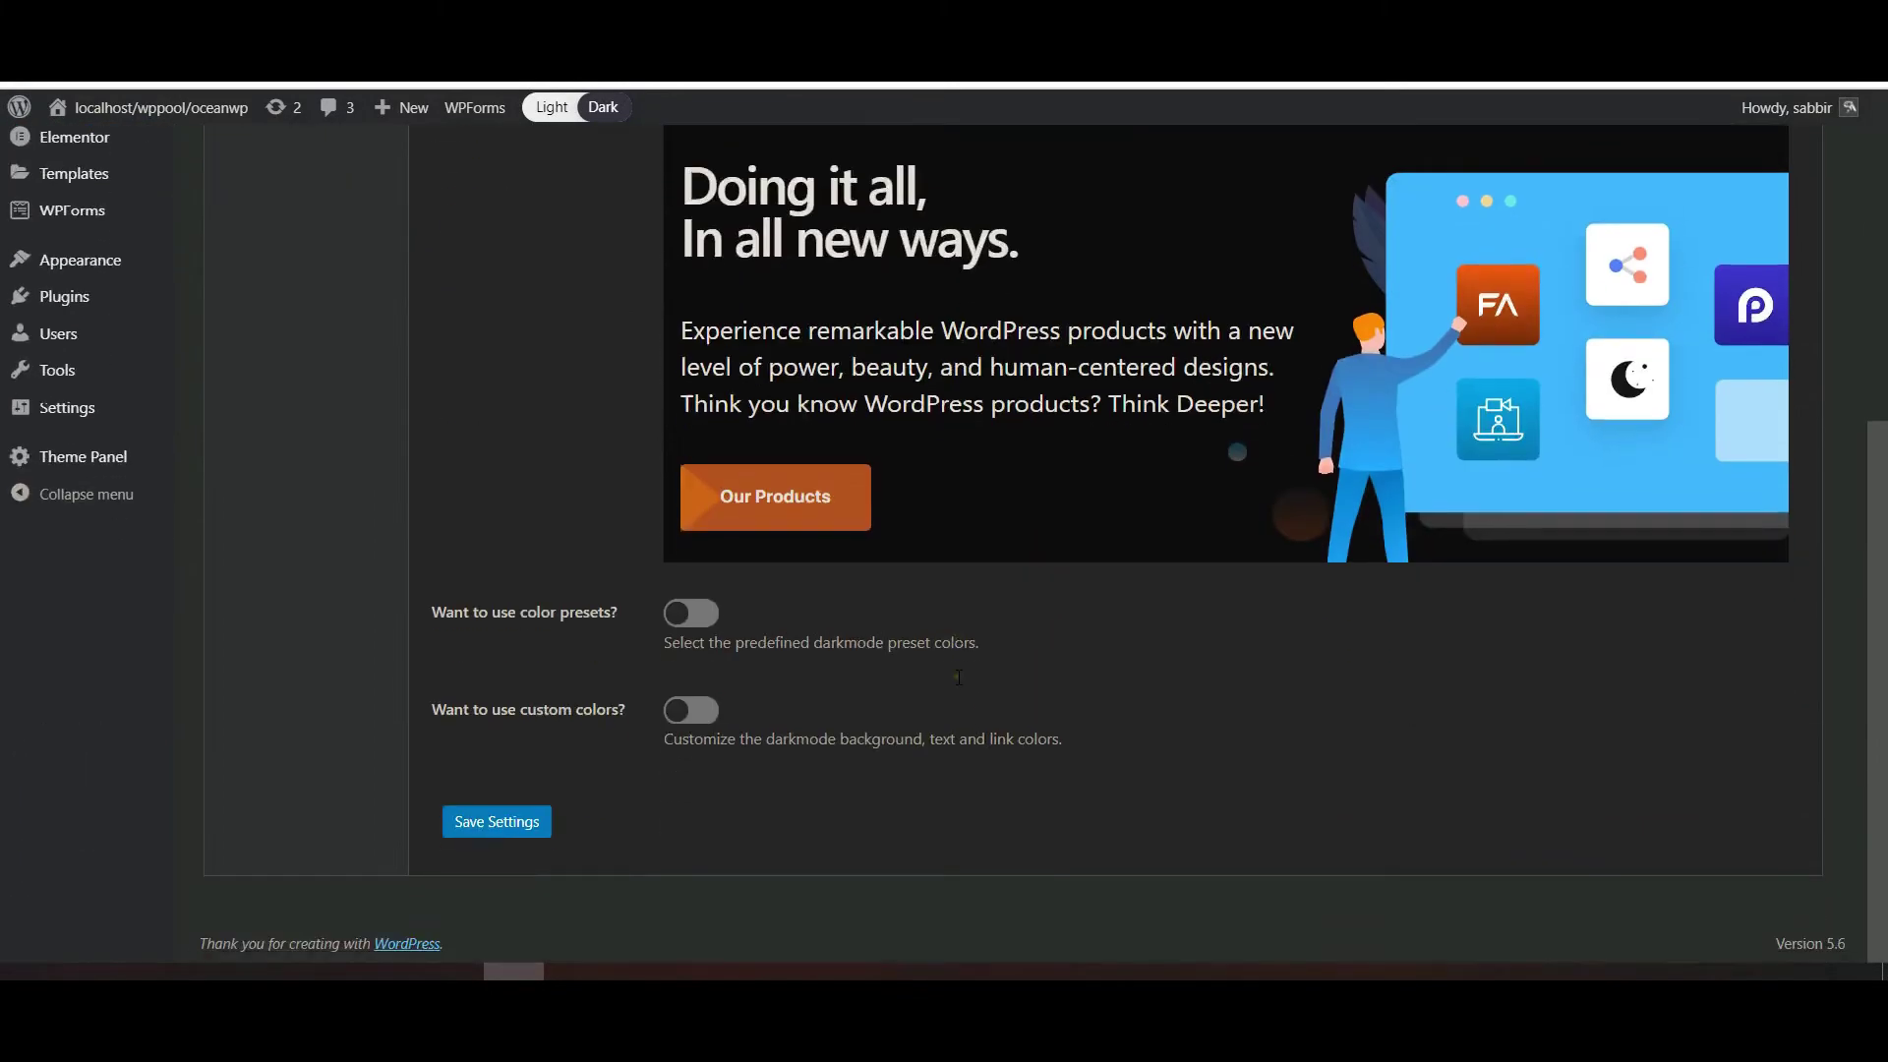
left_click(693, 713)
scroll(859, 716, "down", 3)
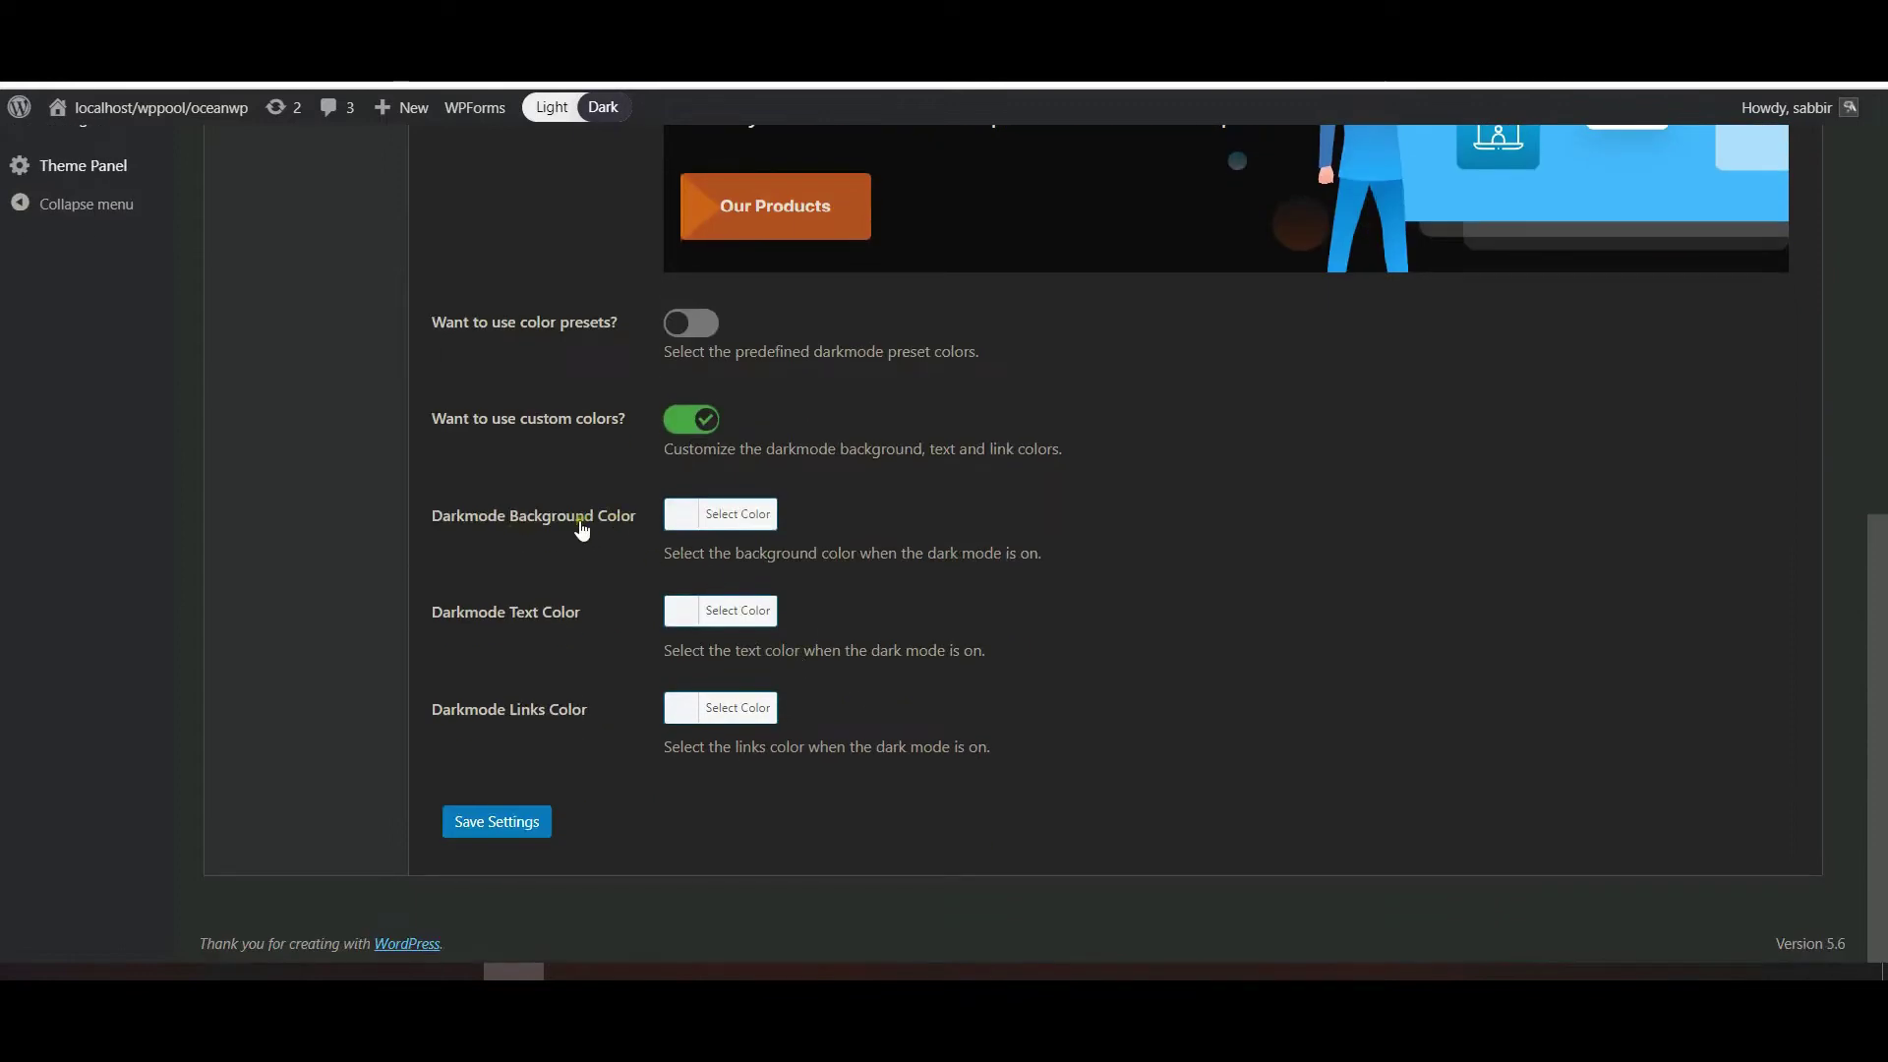
- Set the dark mode background color to yellow #eeee22 and the text color to red #dd3333
left_click(688, 516)
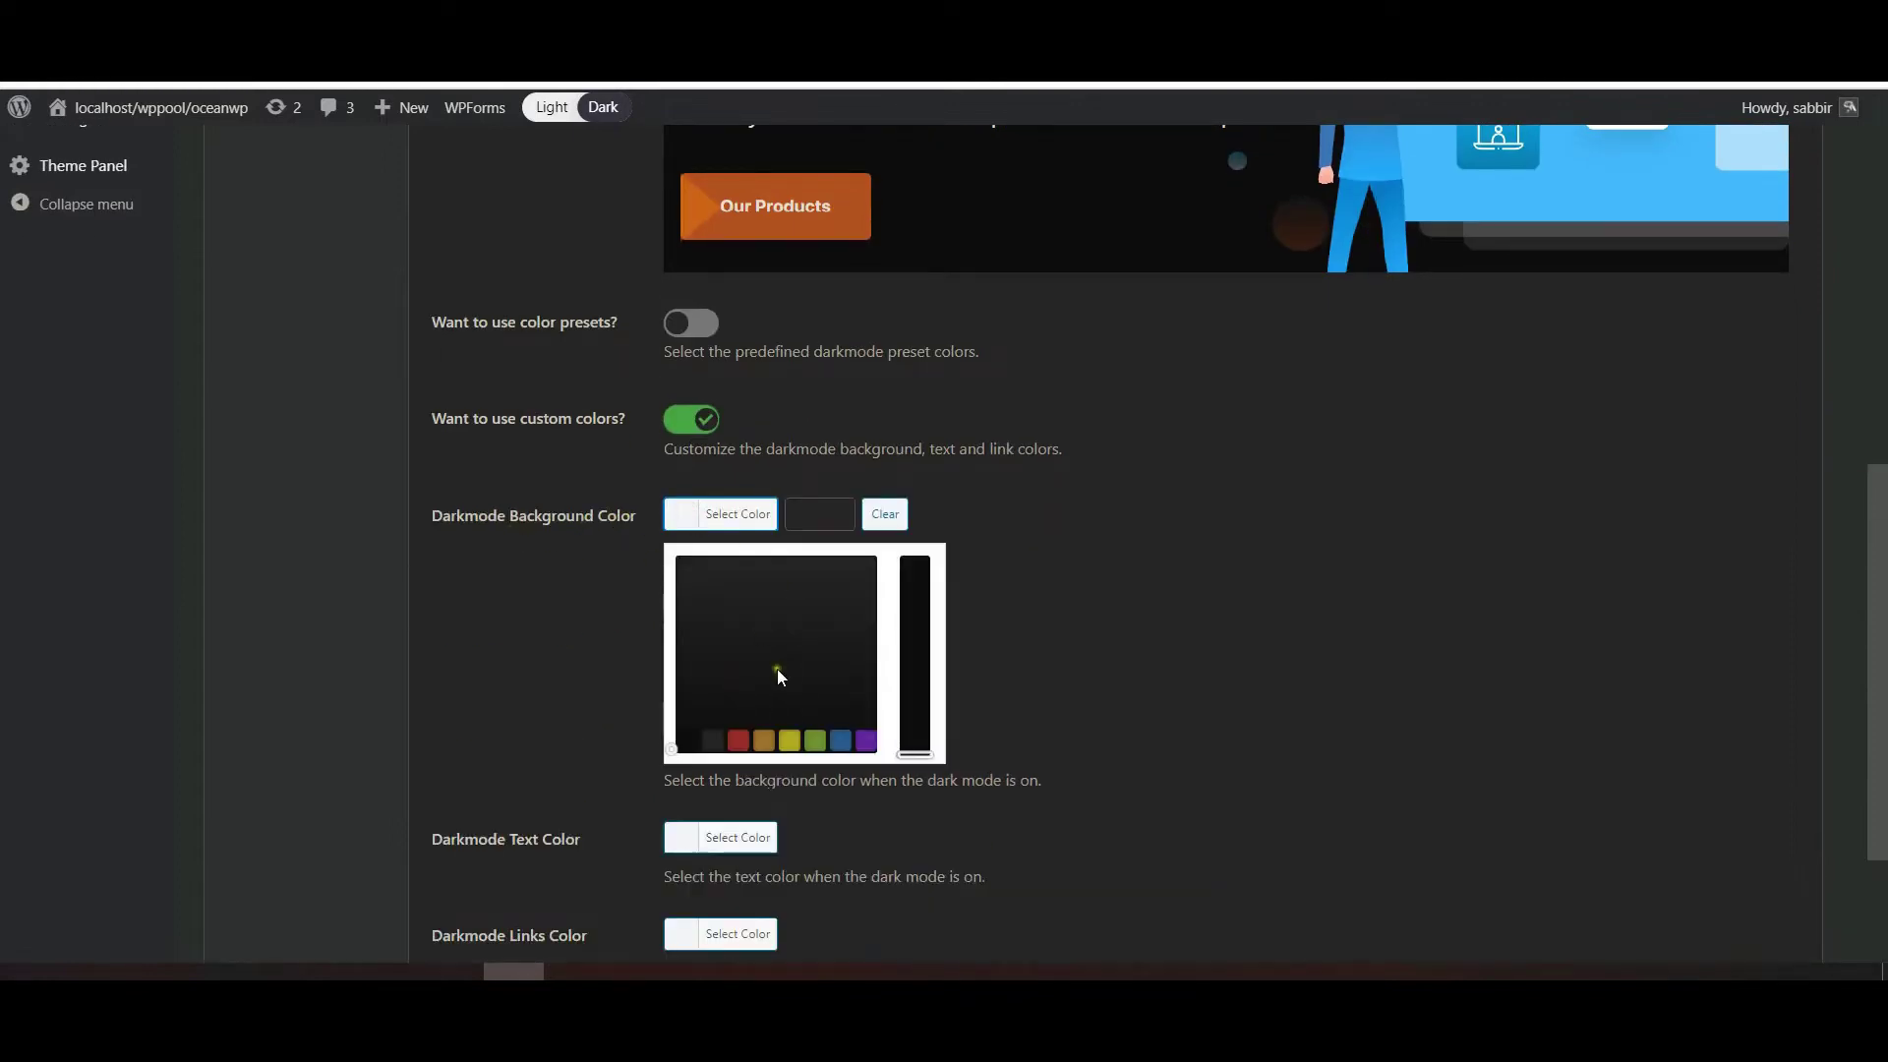
left_click(791, 742)
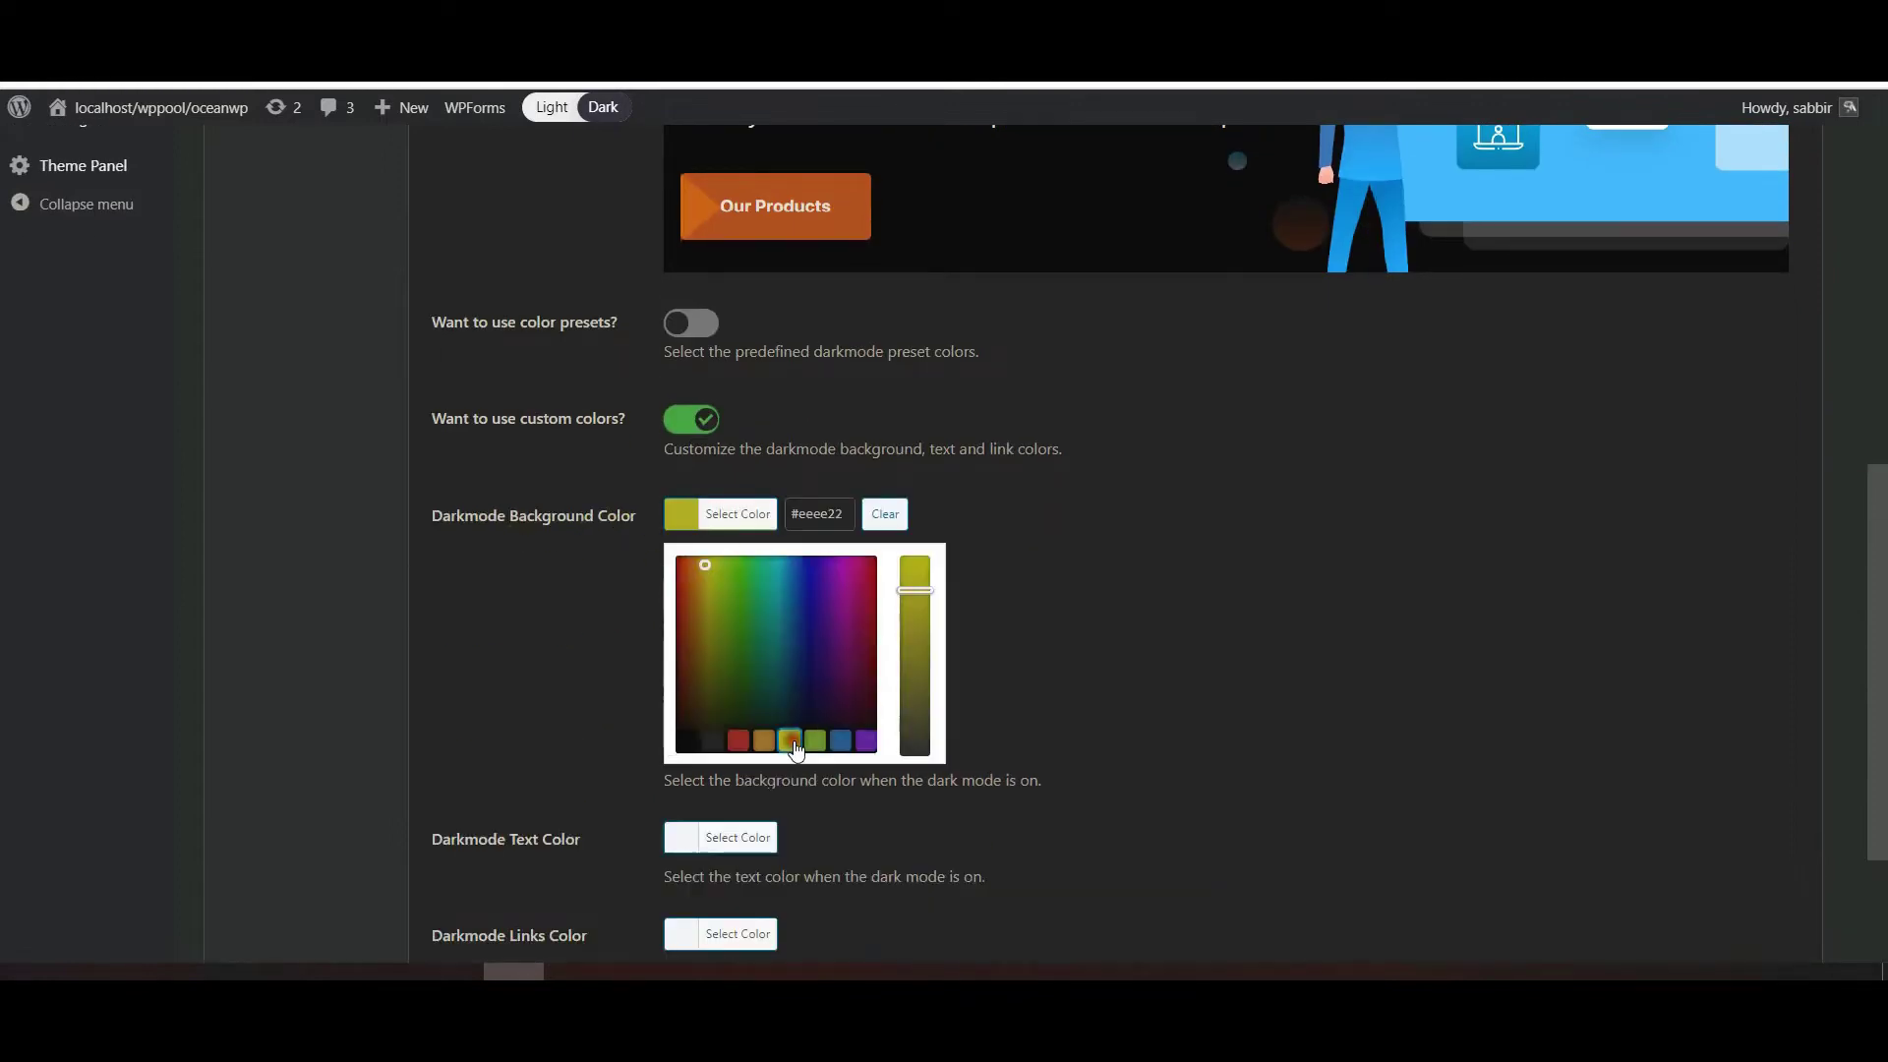
left_click(1129, 590)
left_click(679, 612)
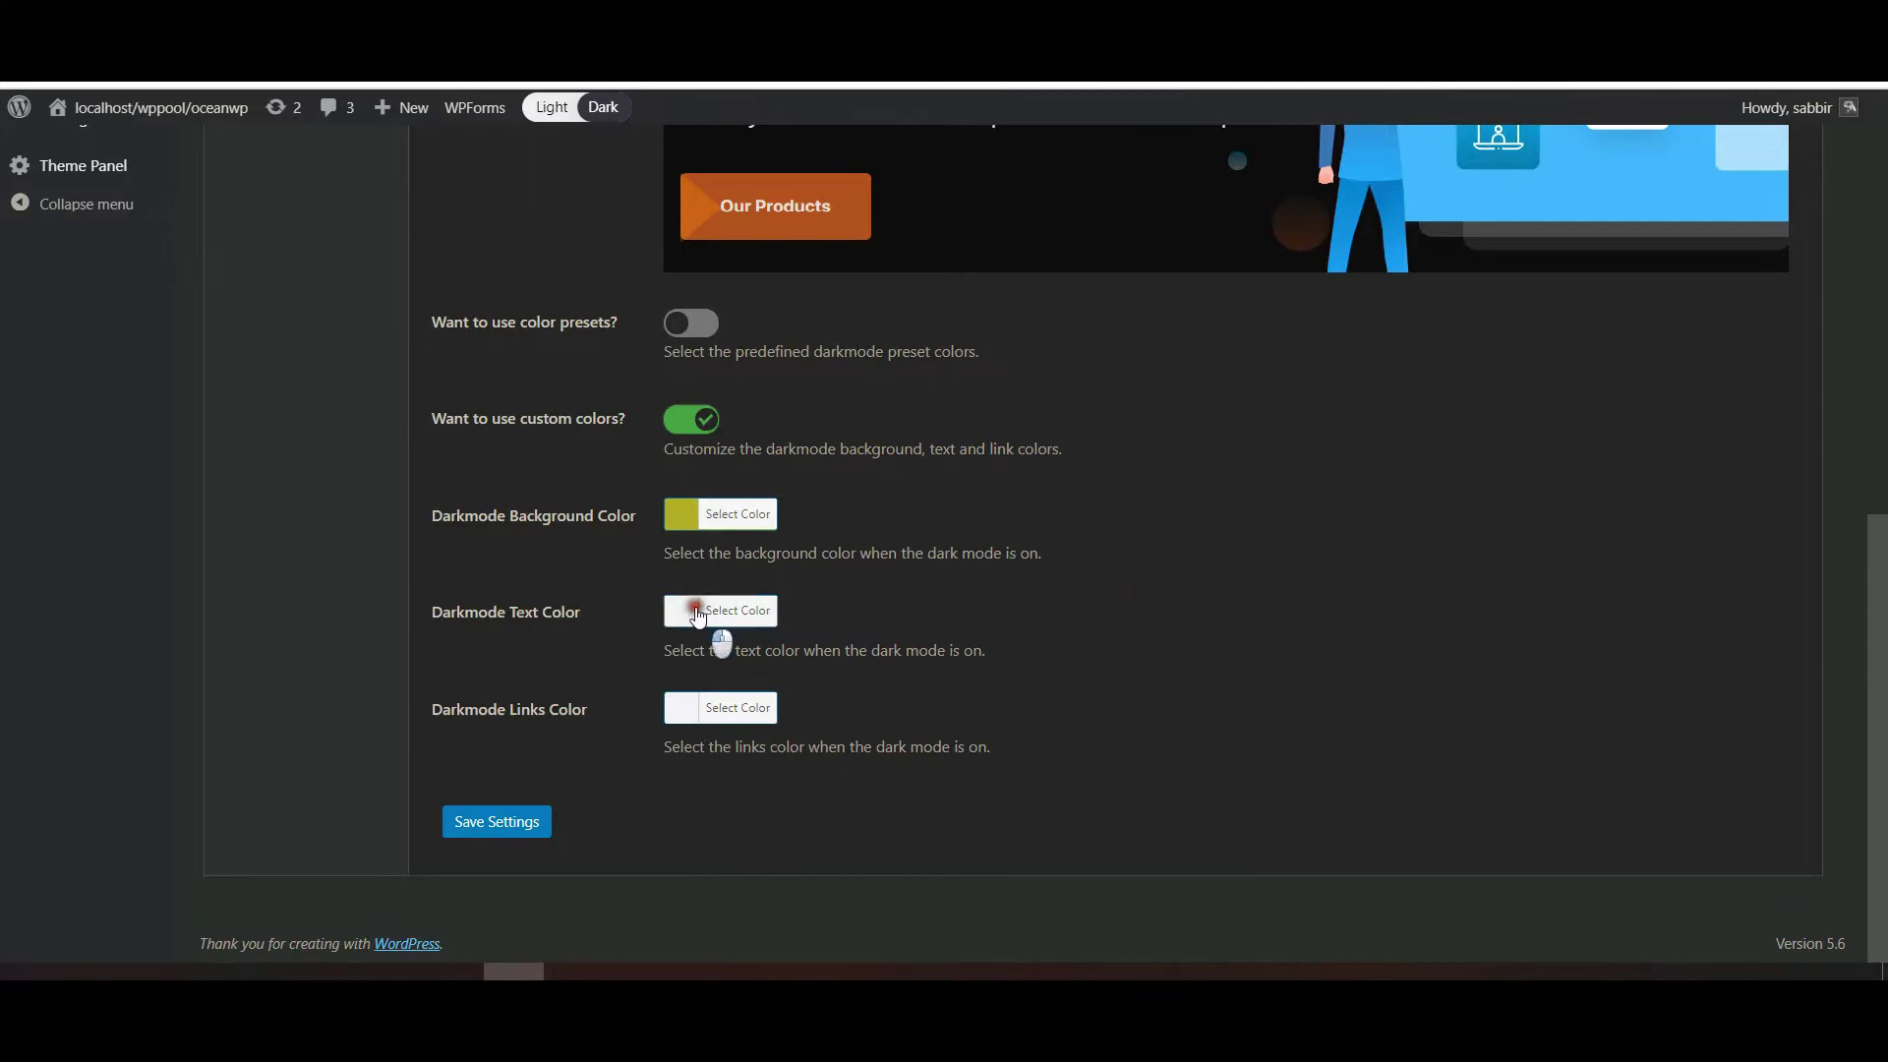
left_click(738, 838)
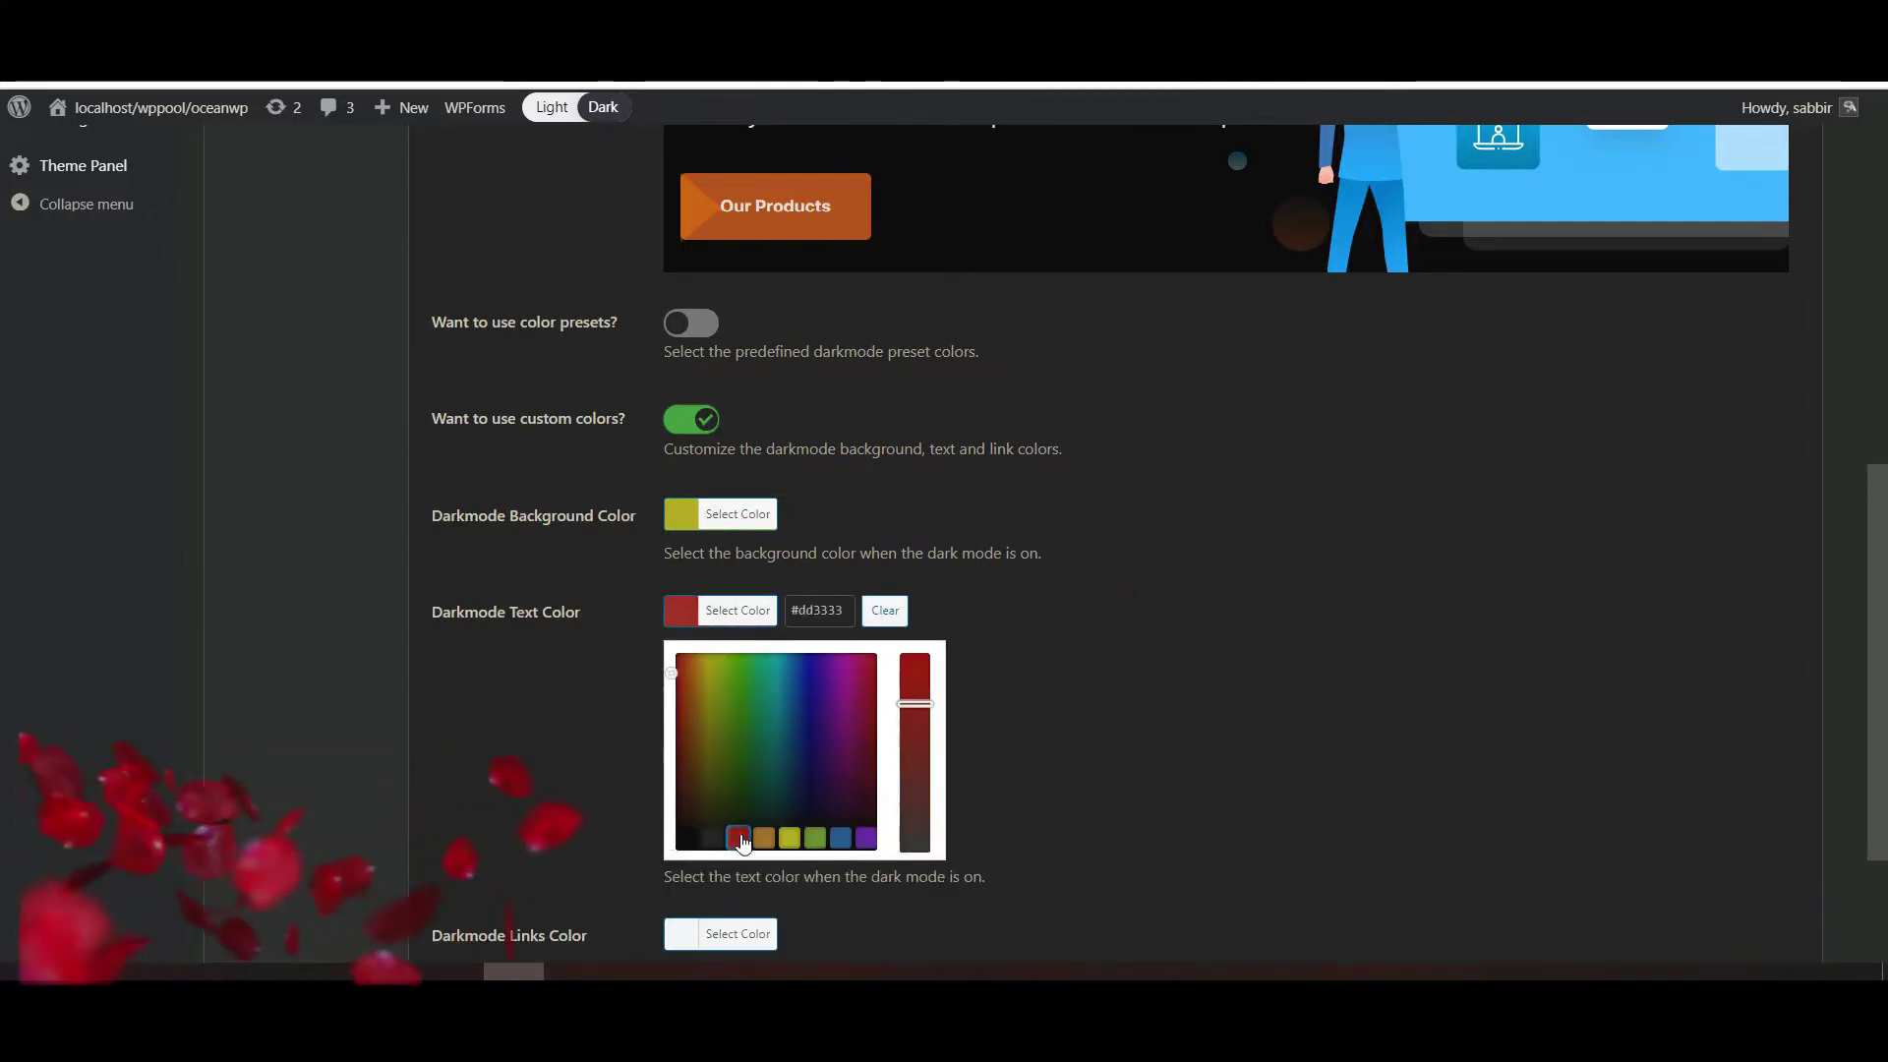
left_click(619, 716)
- Set the dark mode links color to purple #8224e3, save the color settings and view the result on the store's Women page
left_click(704, 702)
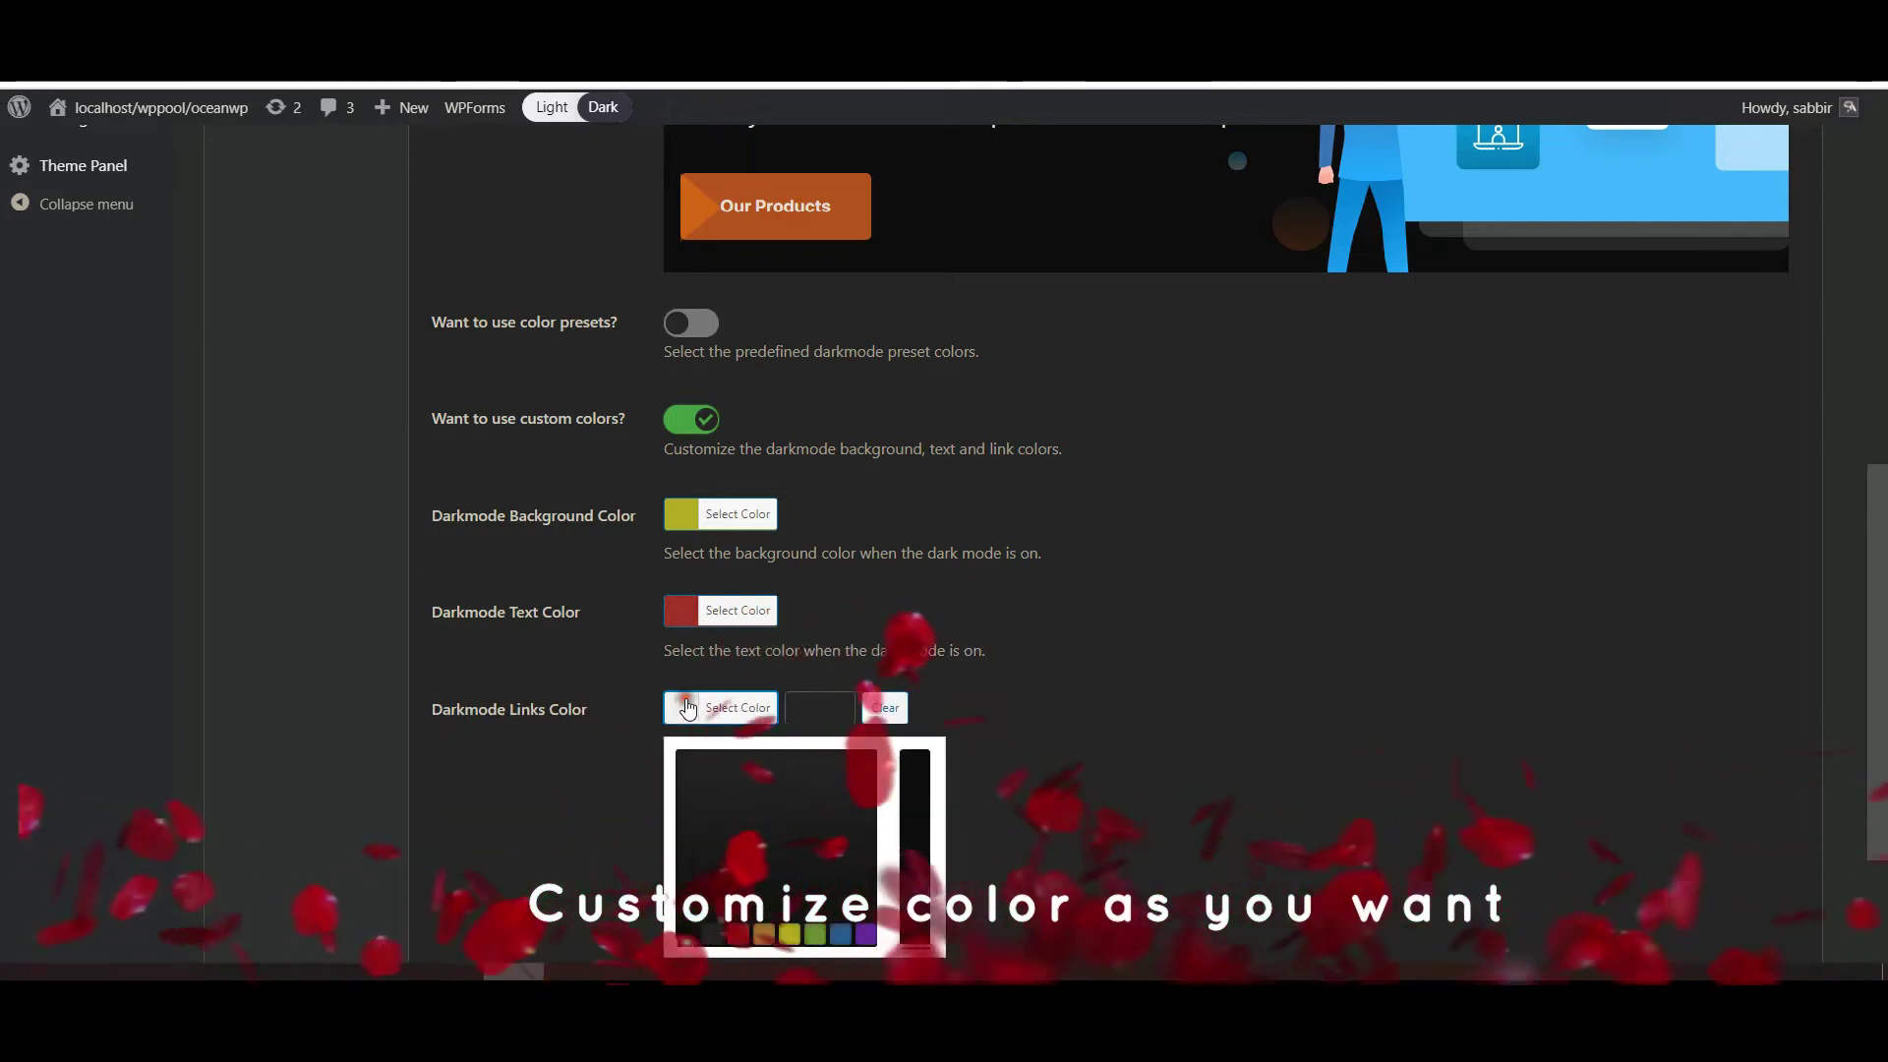
left_click(863, 936)
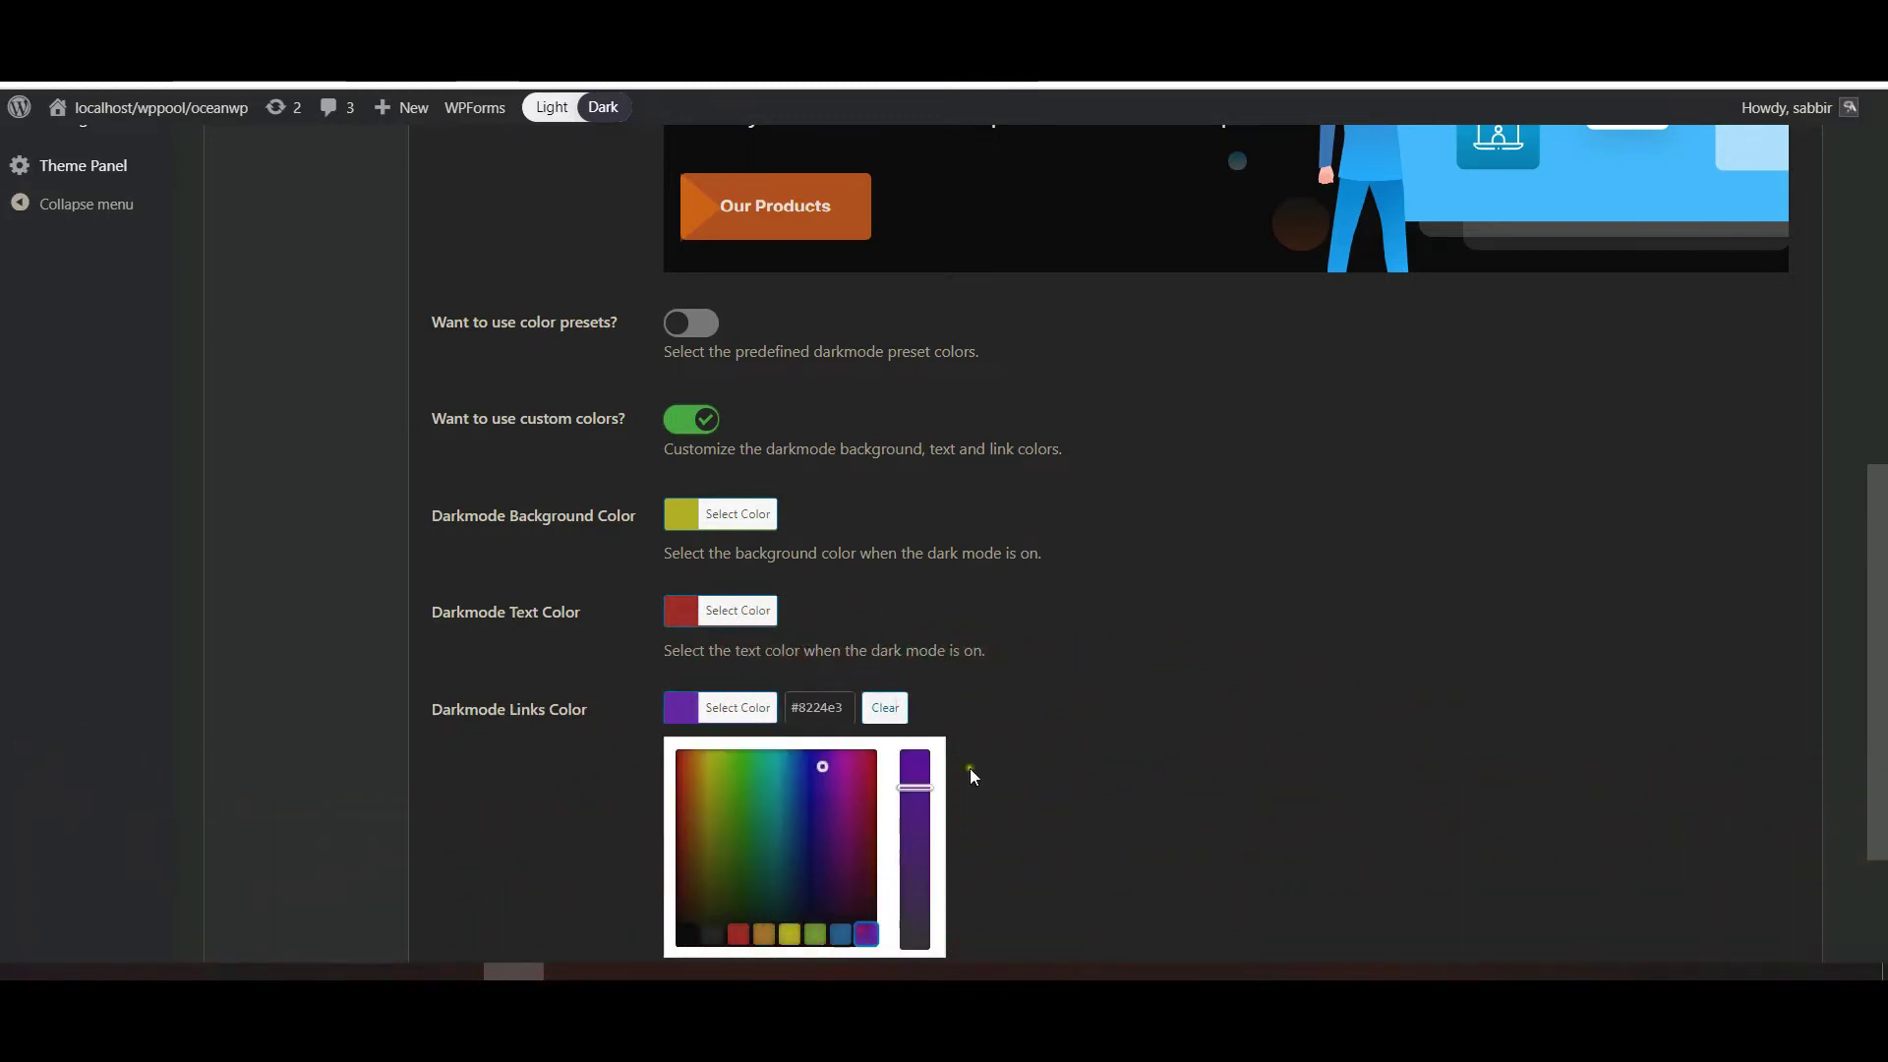
left_click(1133, 730)
left_click(480, 826)
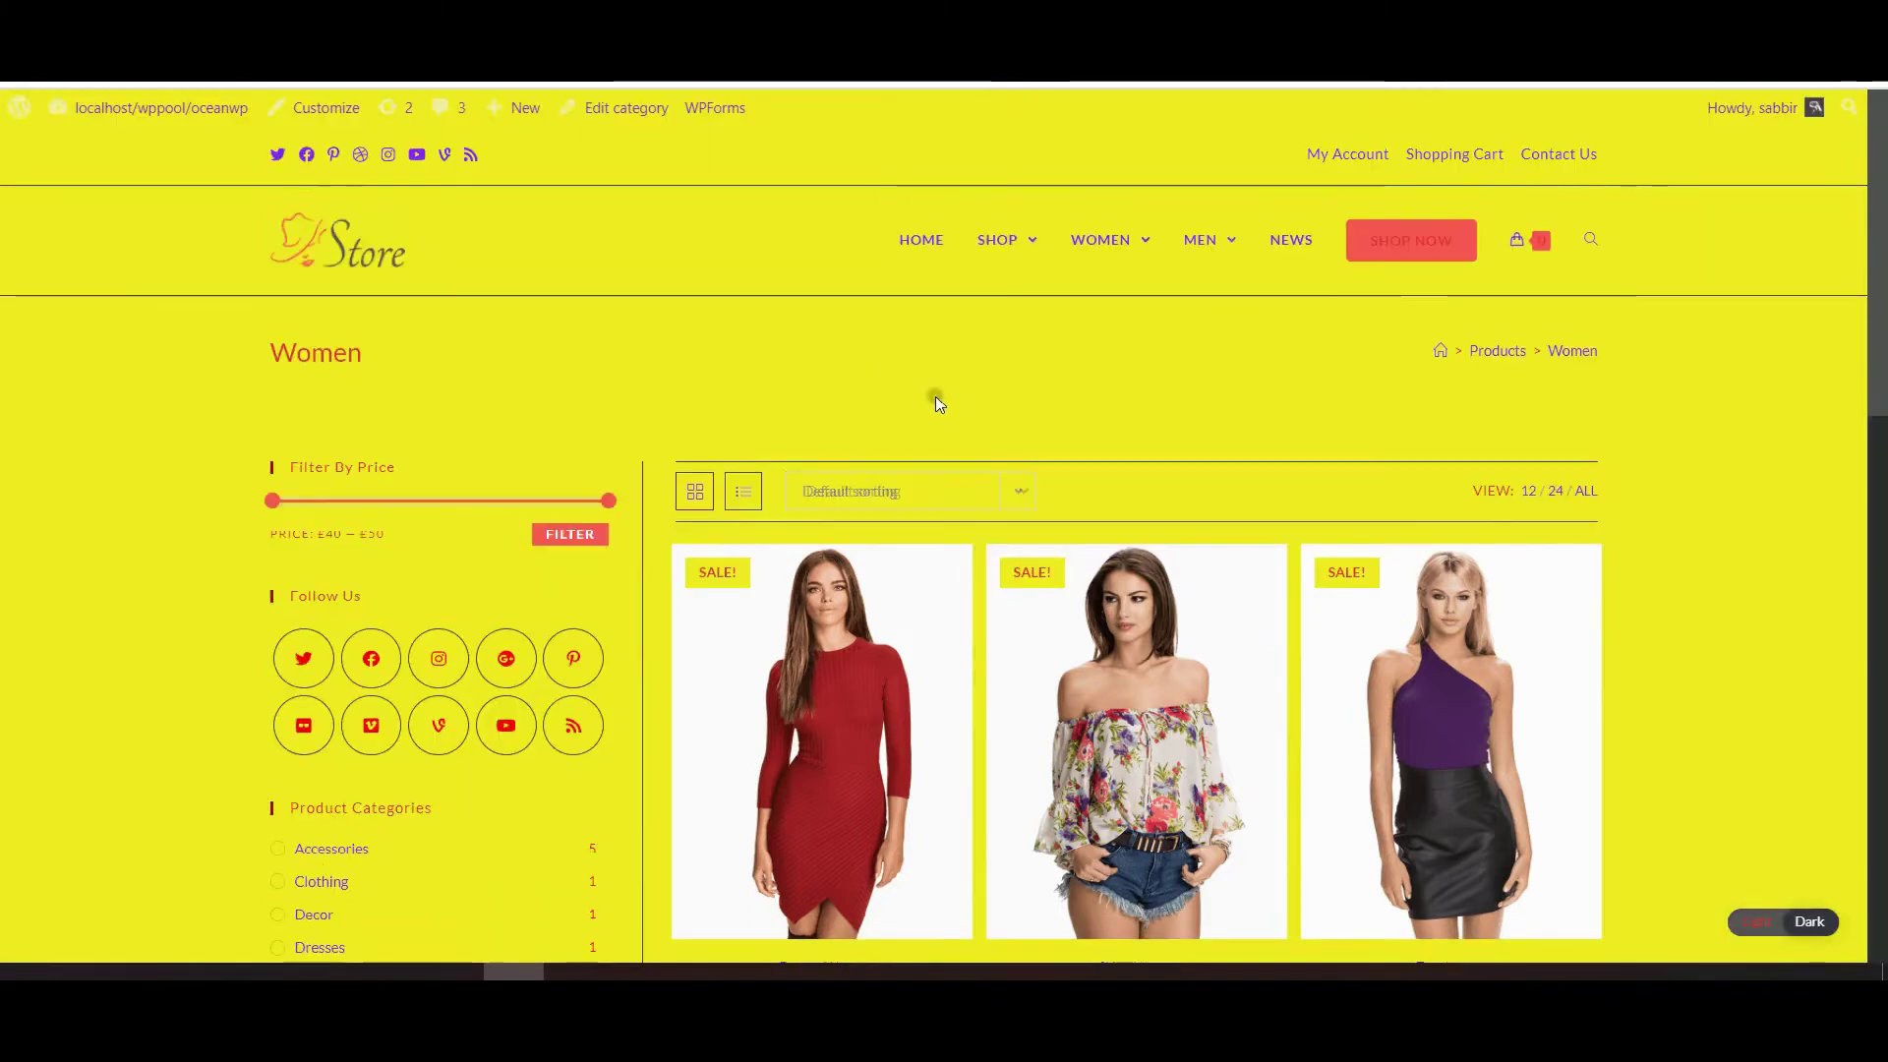
scroll(1135, 378, "down", 5)
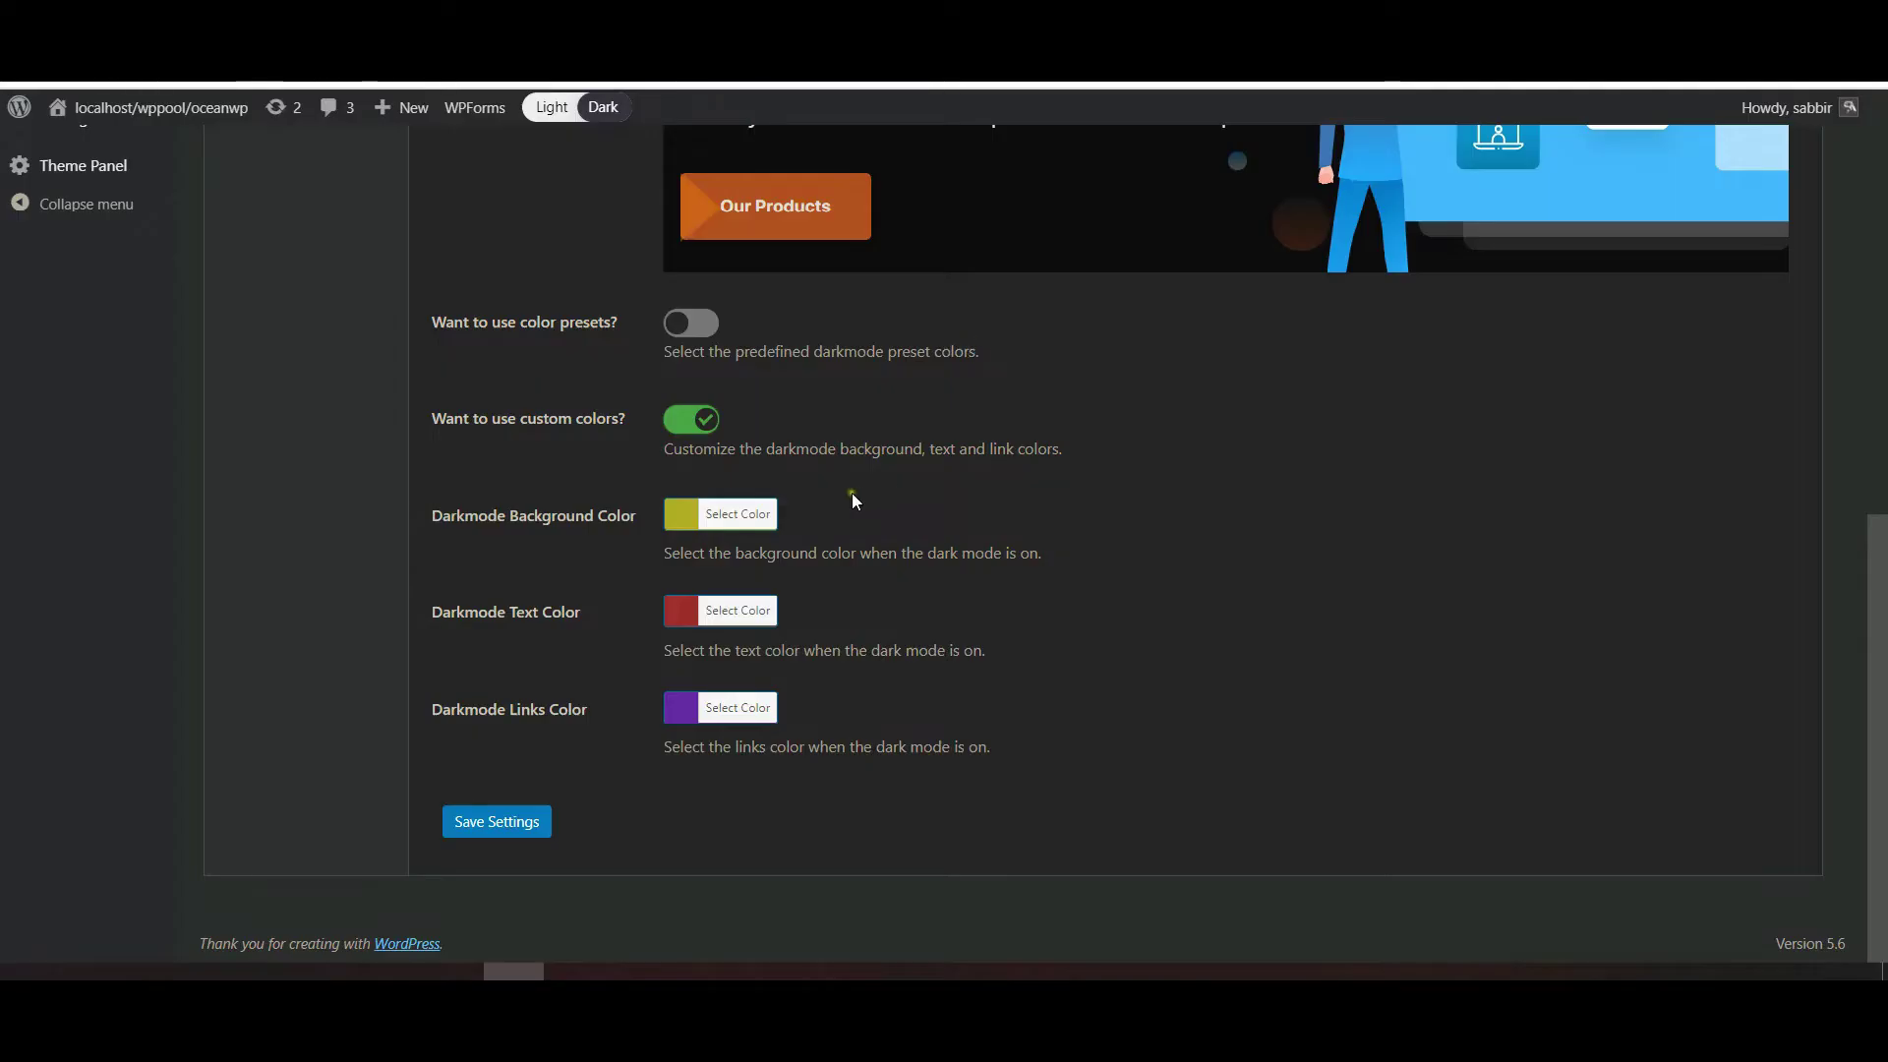
- Disable the custom dark mode colors and save the color settings
scroll(851, 492, "up", 3)
left_click(691, 658)
scroll(696, 681, "up", 5)
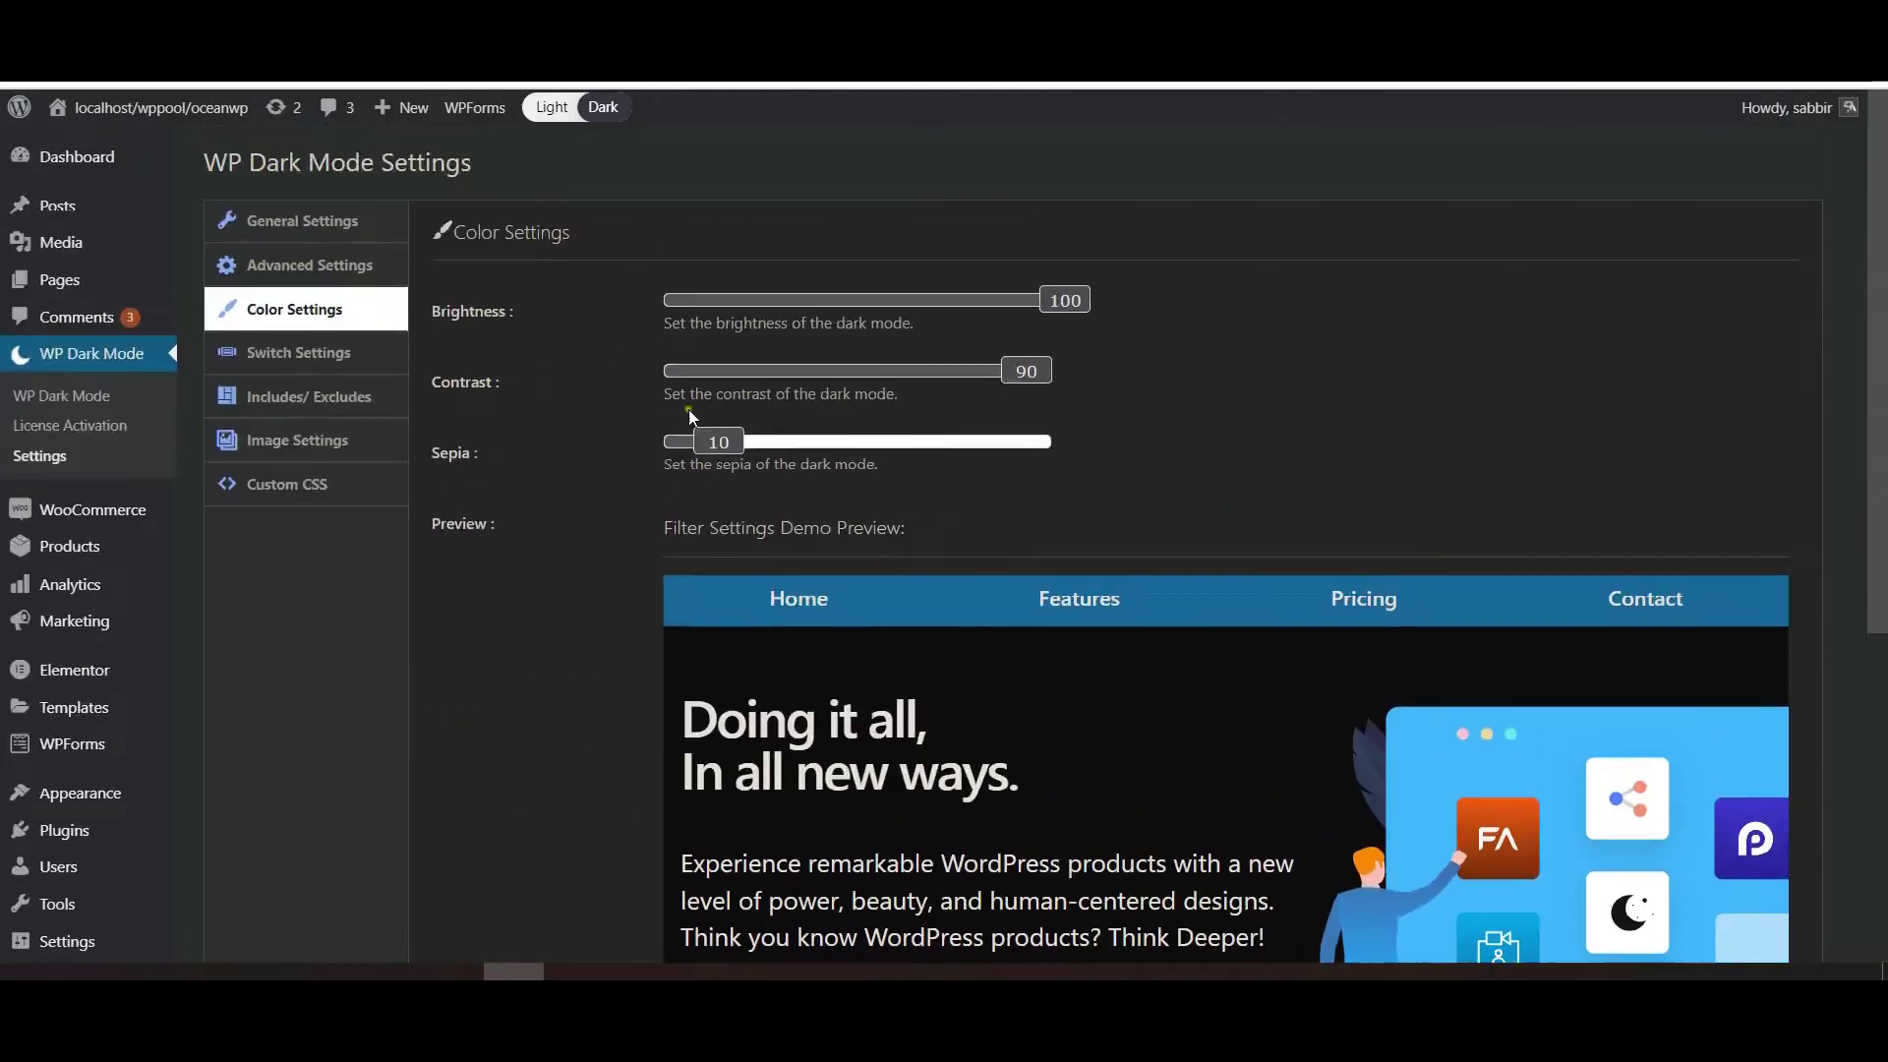
scroll(680, 653, "down", 5)
left_click(518, 866)
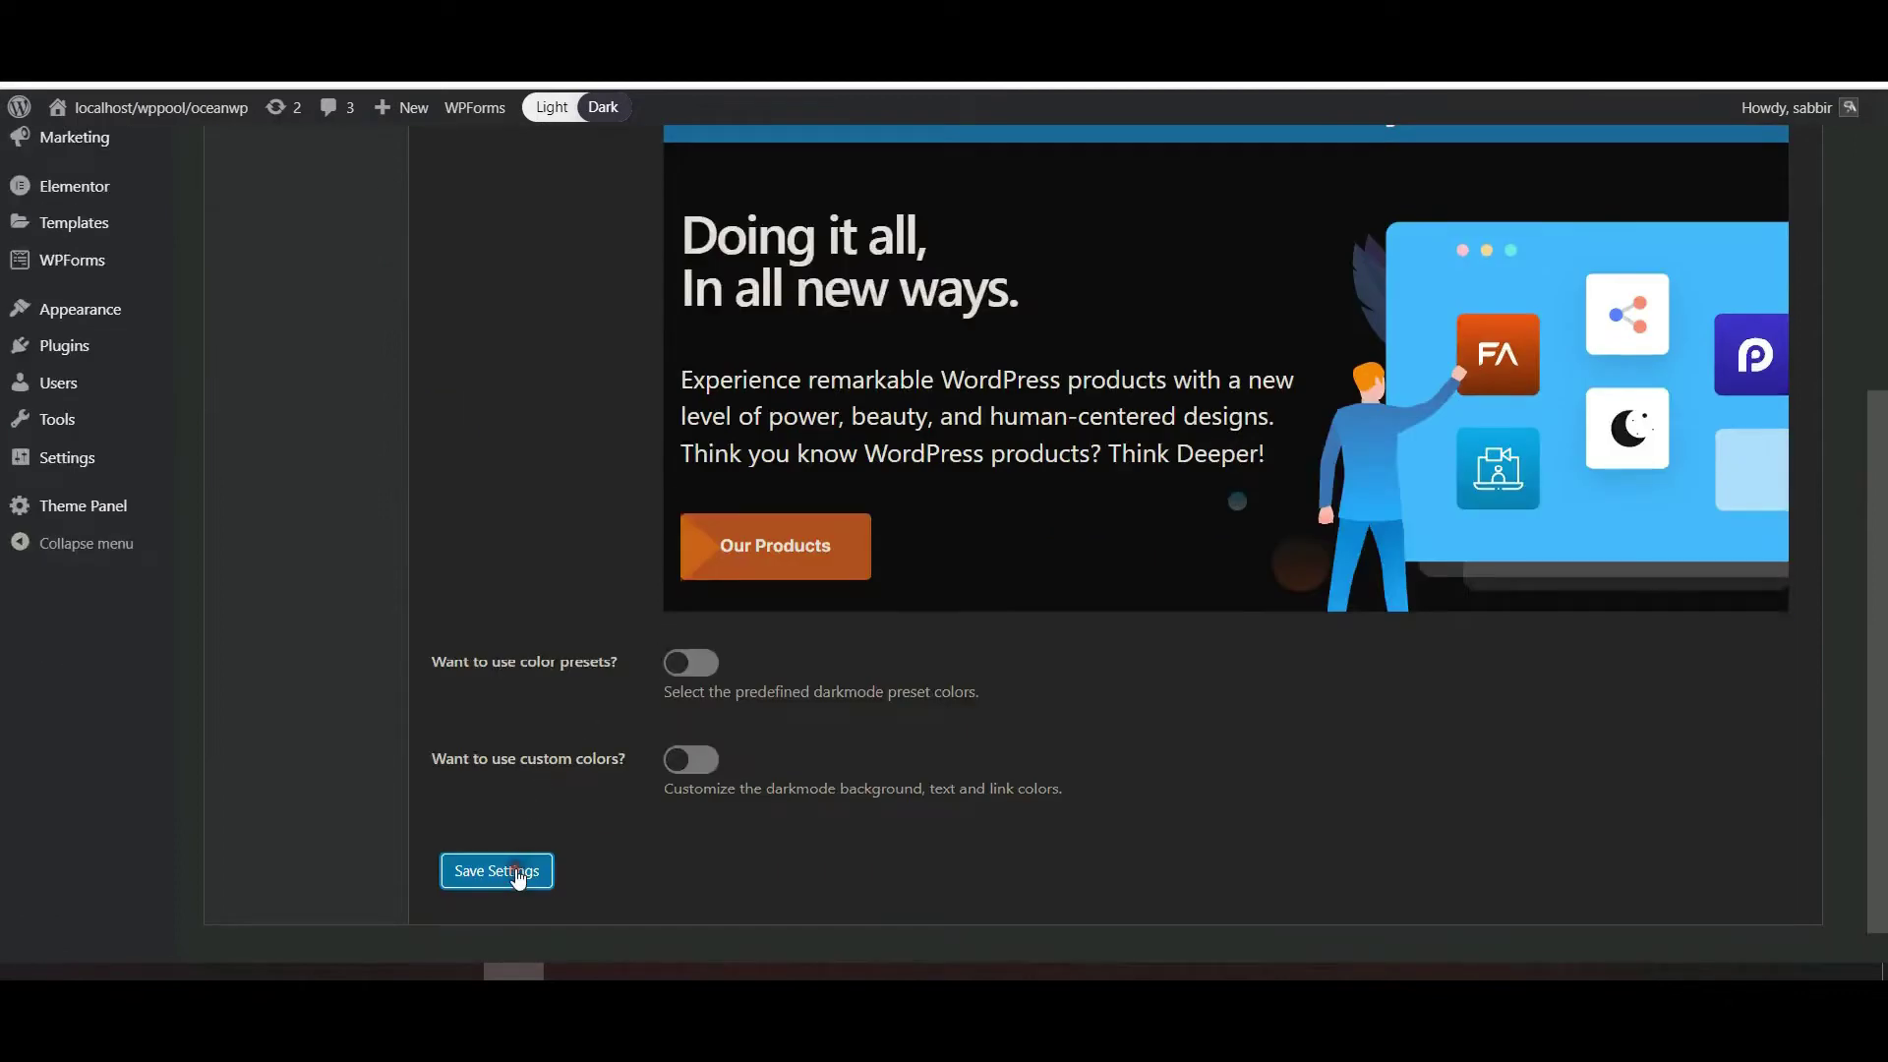
- Set the dark mode brightness to 65, contrast to 65 and sepia to 40, and save the color settings
scroll(663, 571, "up", 3)
scroll(664, 558, "up", 2)
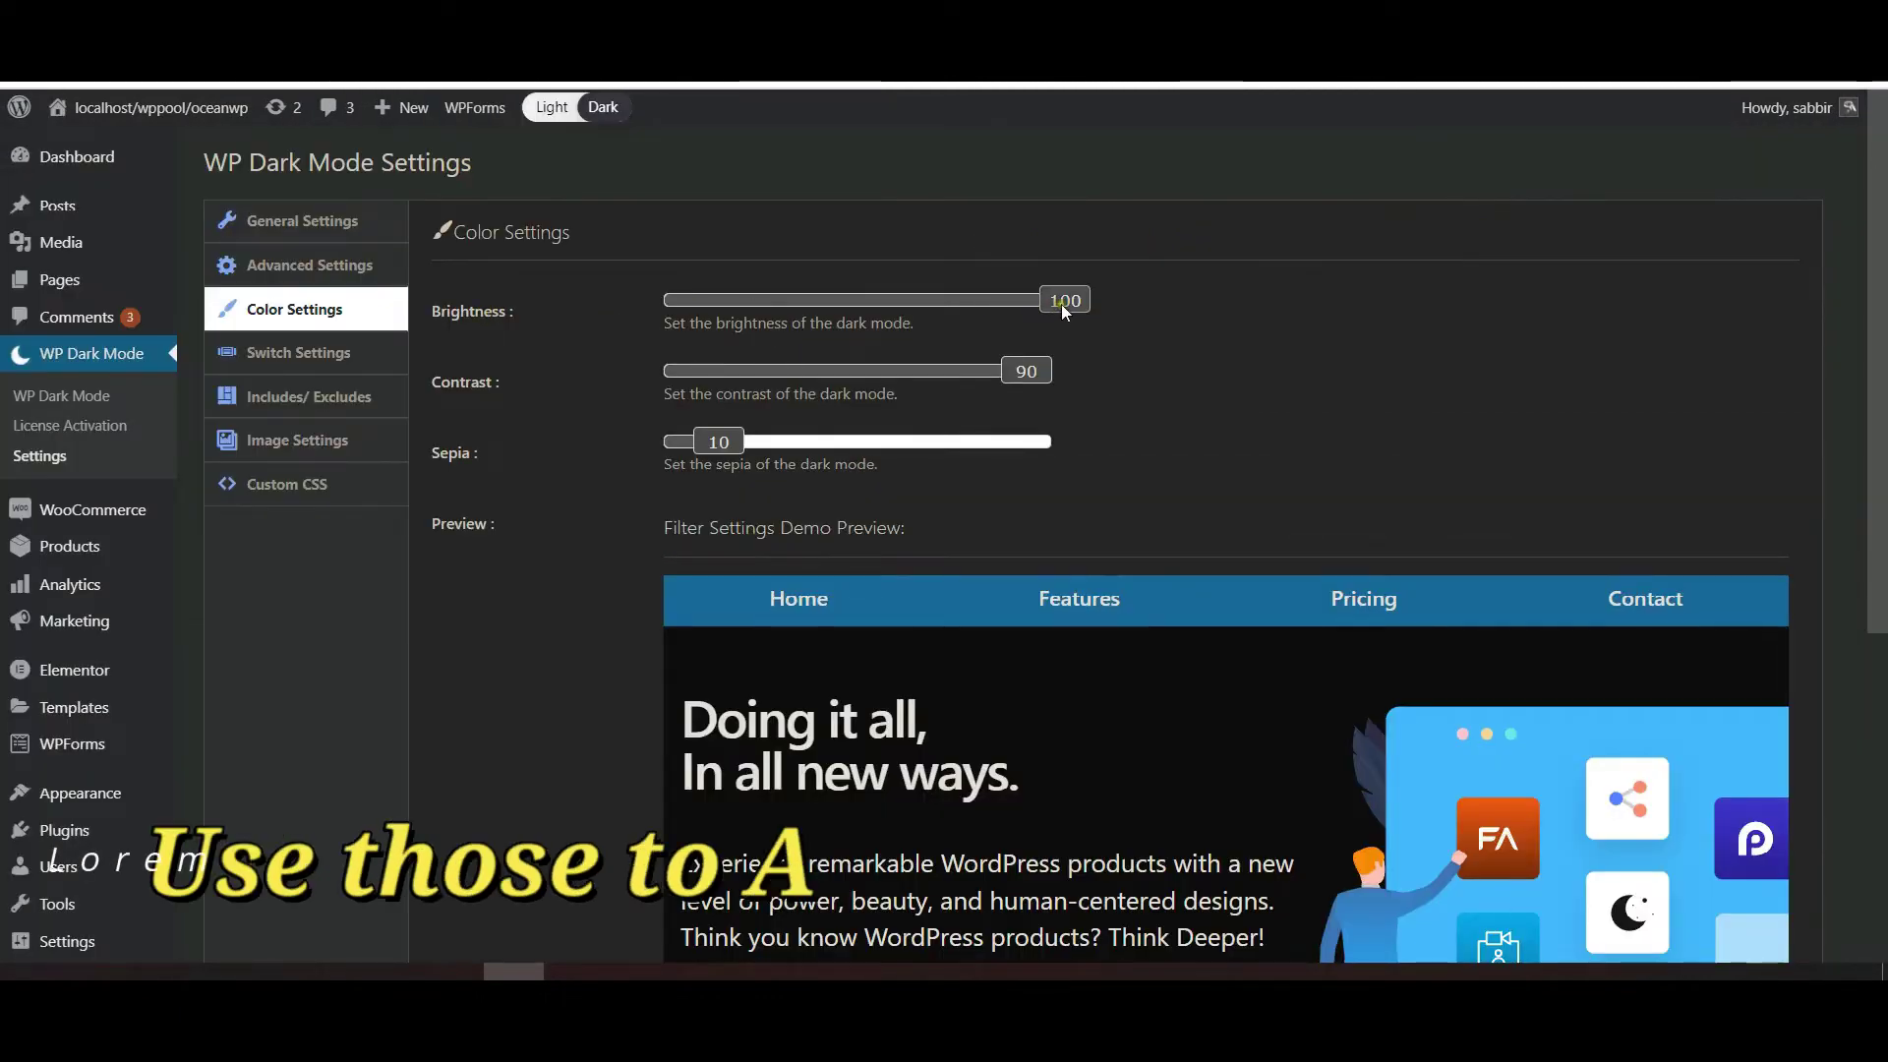
left_click_drag(1060, 304, 906, 308)
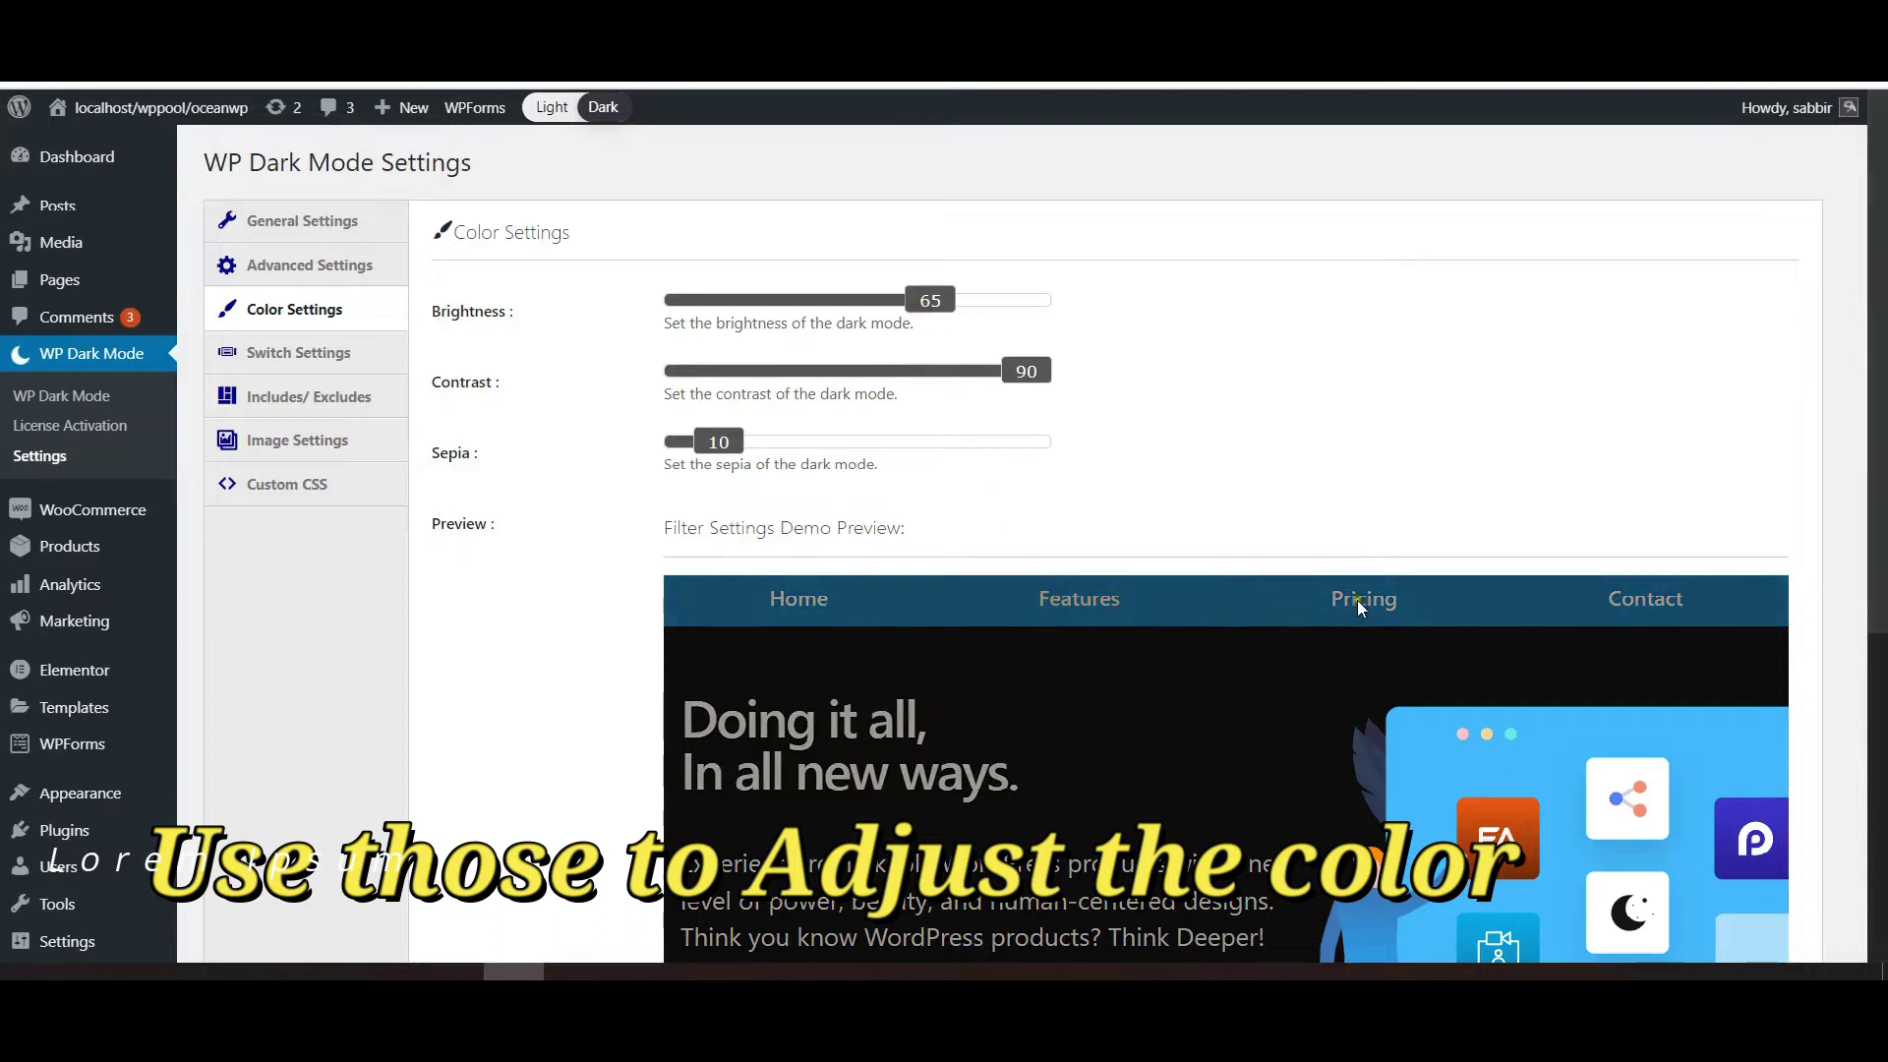
left_click_drag(1019, 379, 917, 377)
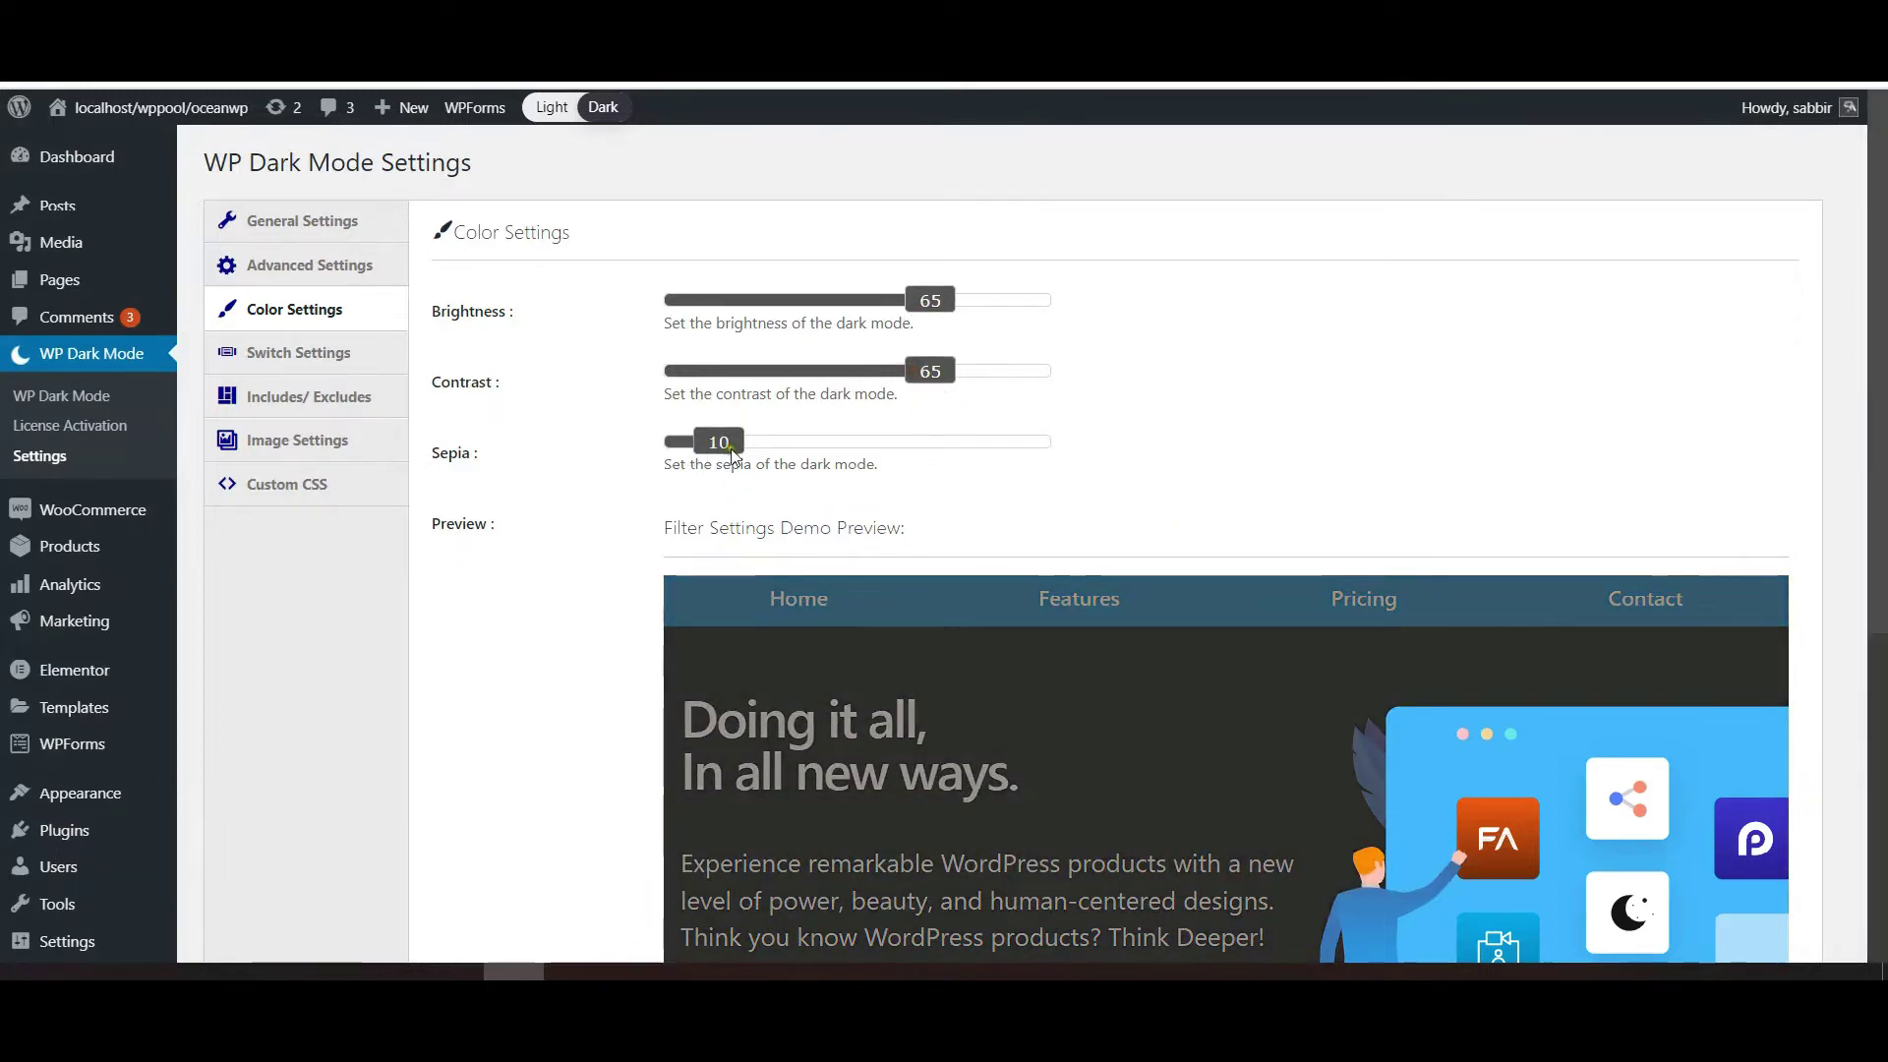
left_click(789, 442)
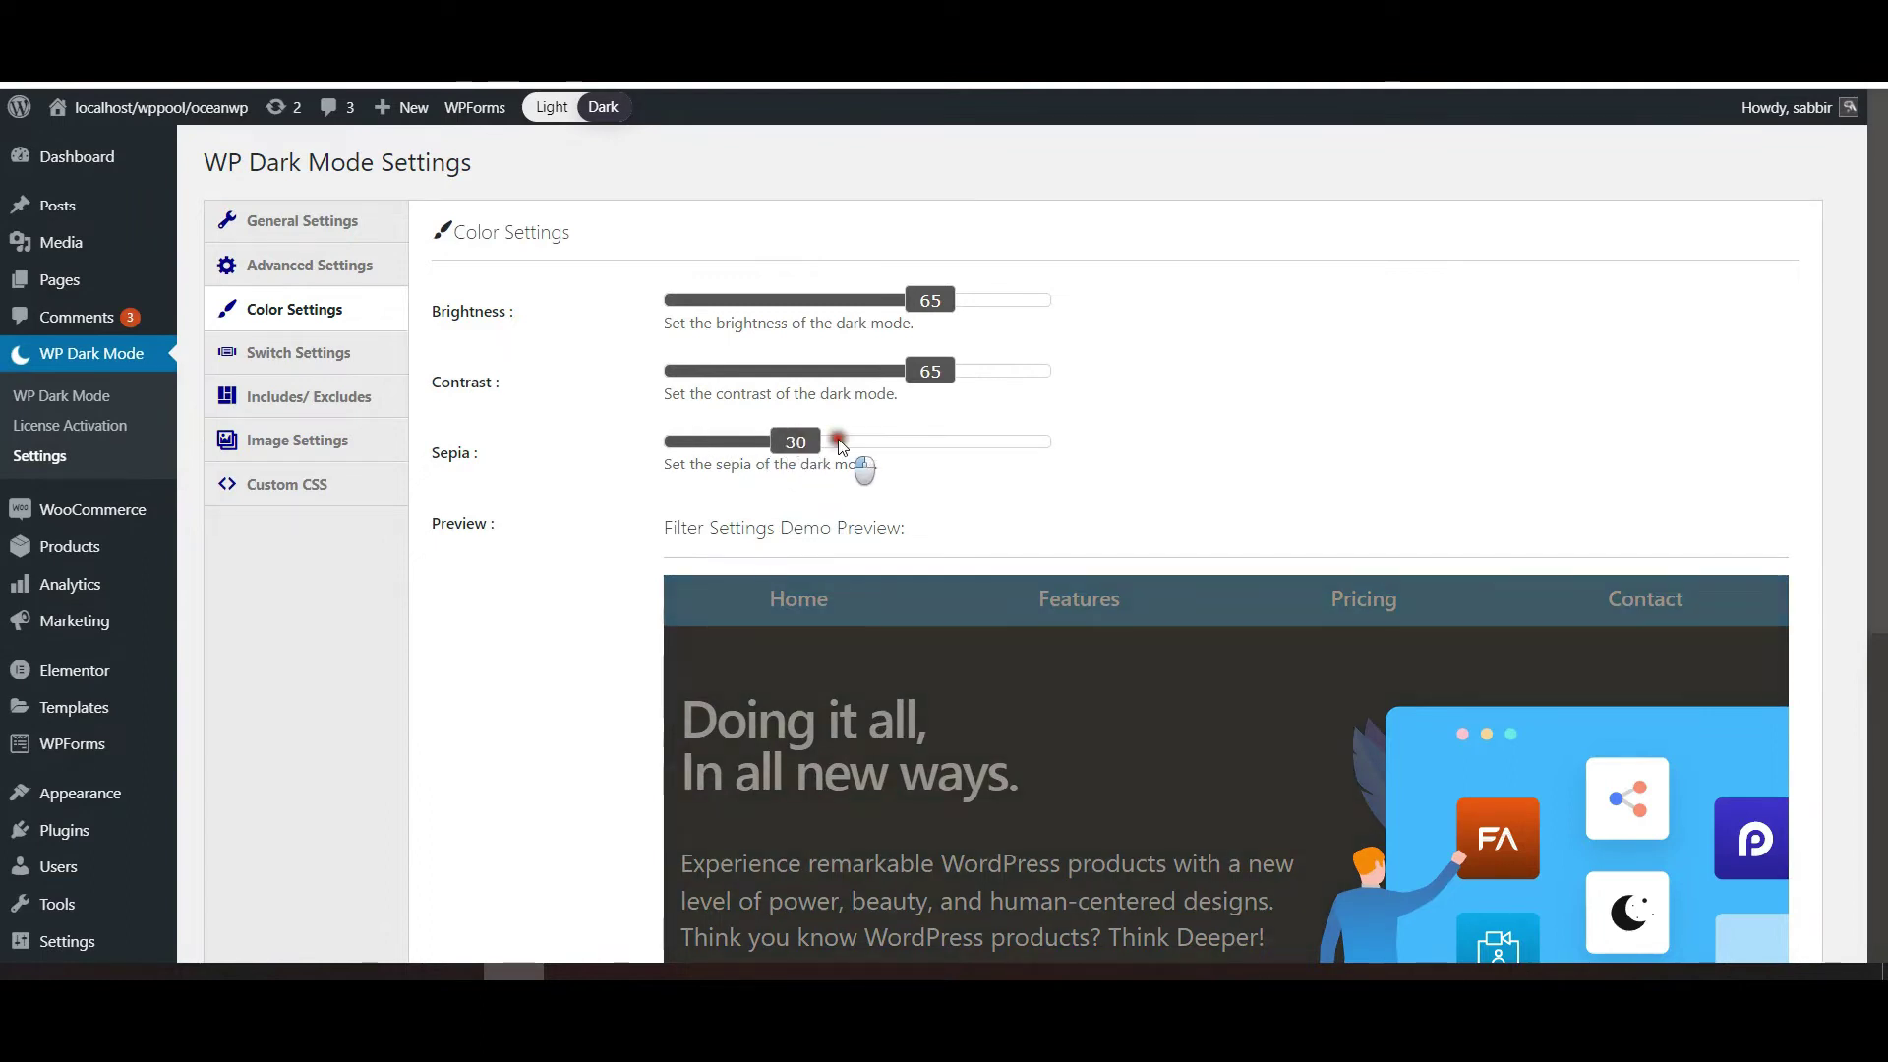
left_click(834, 436)
scroll(828, 501, "down", 1)
scroll(826, 501, "down", 6)
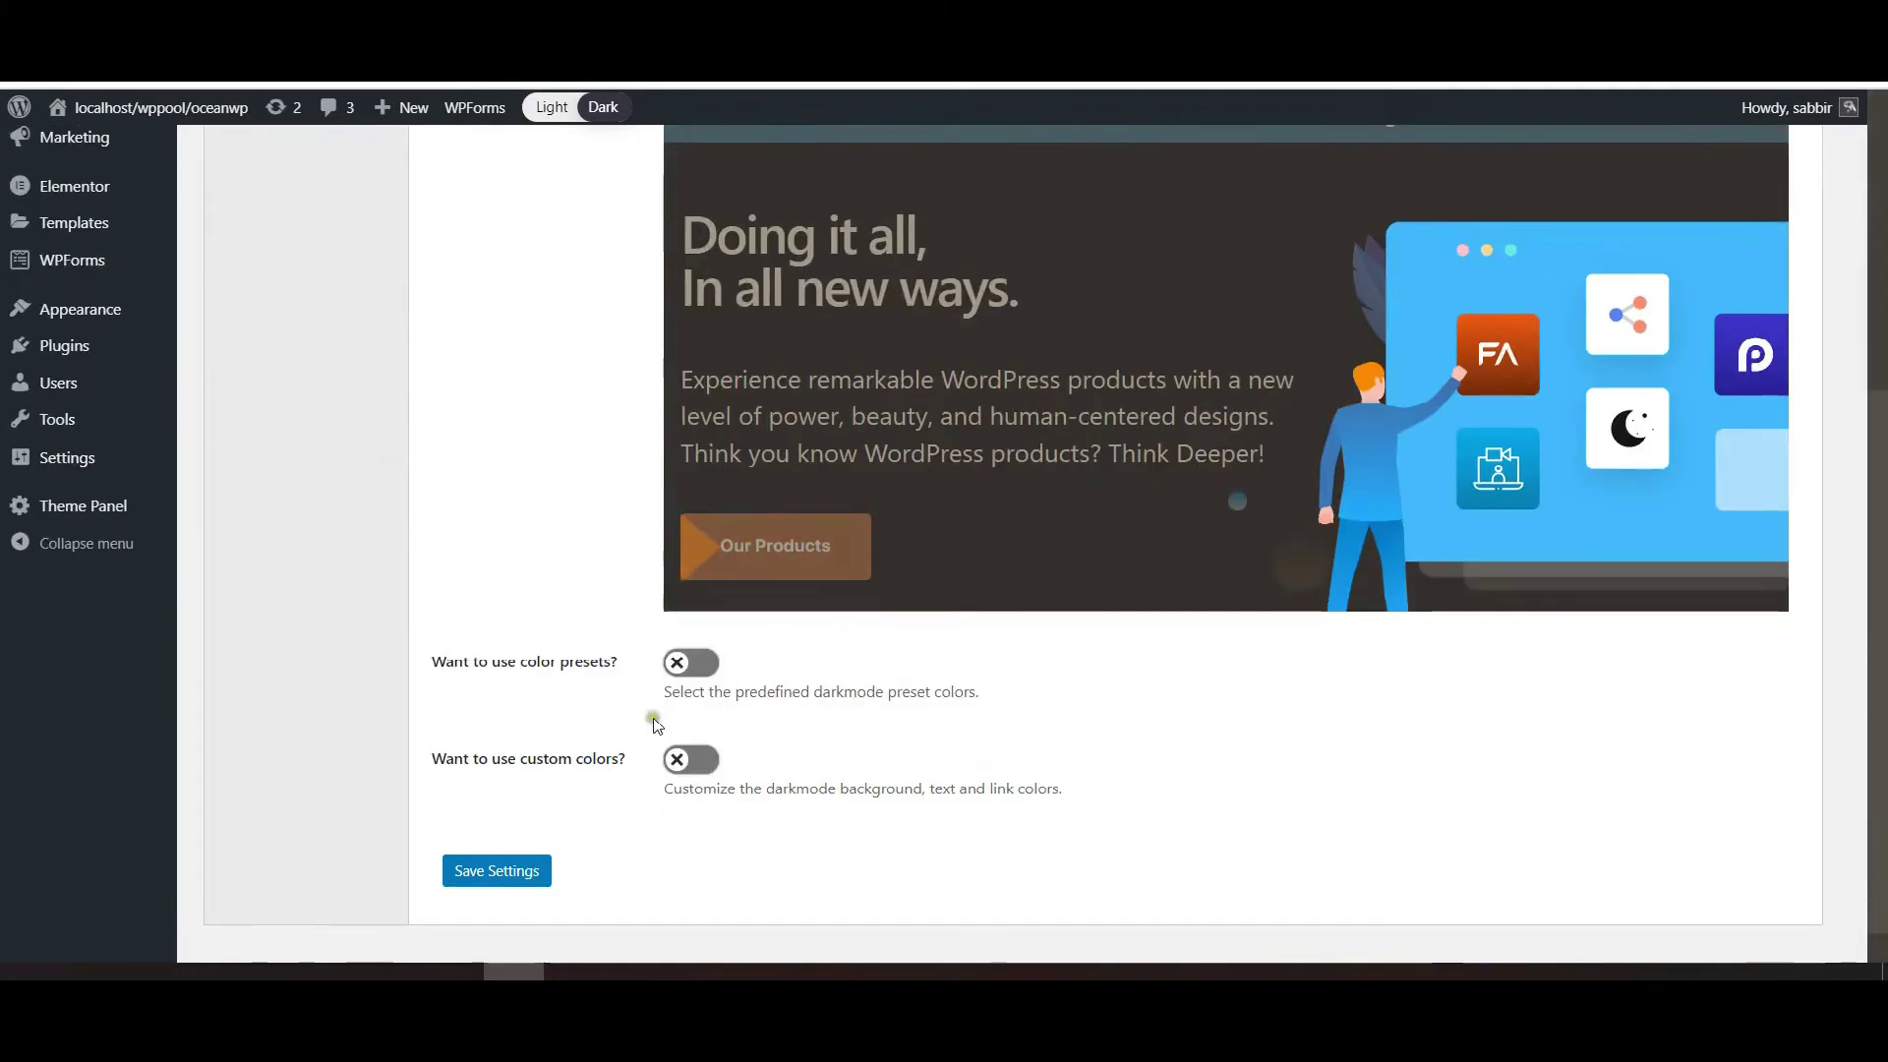
left_click(493, 869)
- Load the store's Women page and examine how the adjusted brightness, contrast and sepia look across the product list
scroll(1062, 517, "up", 5)
scroll(1045, 312, "up", 2)
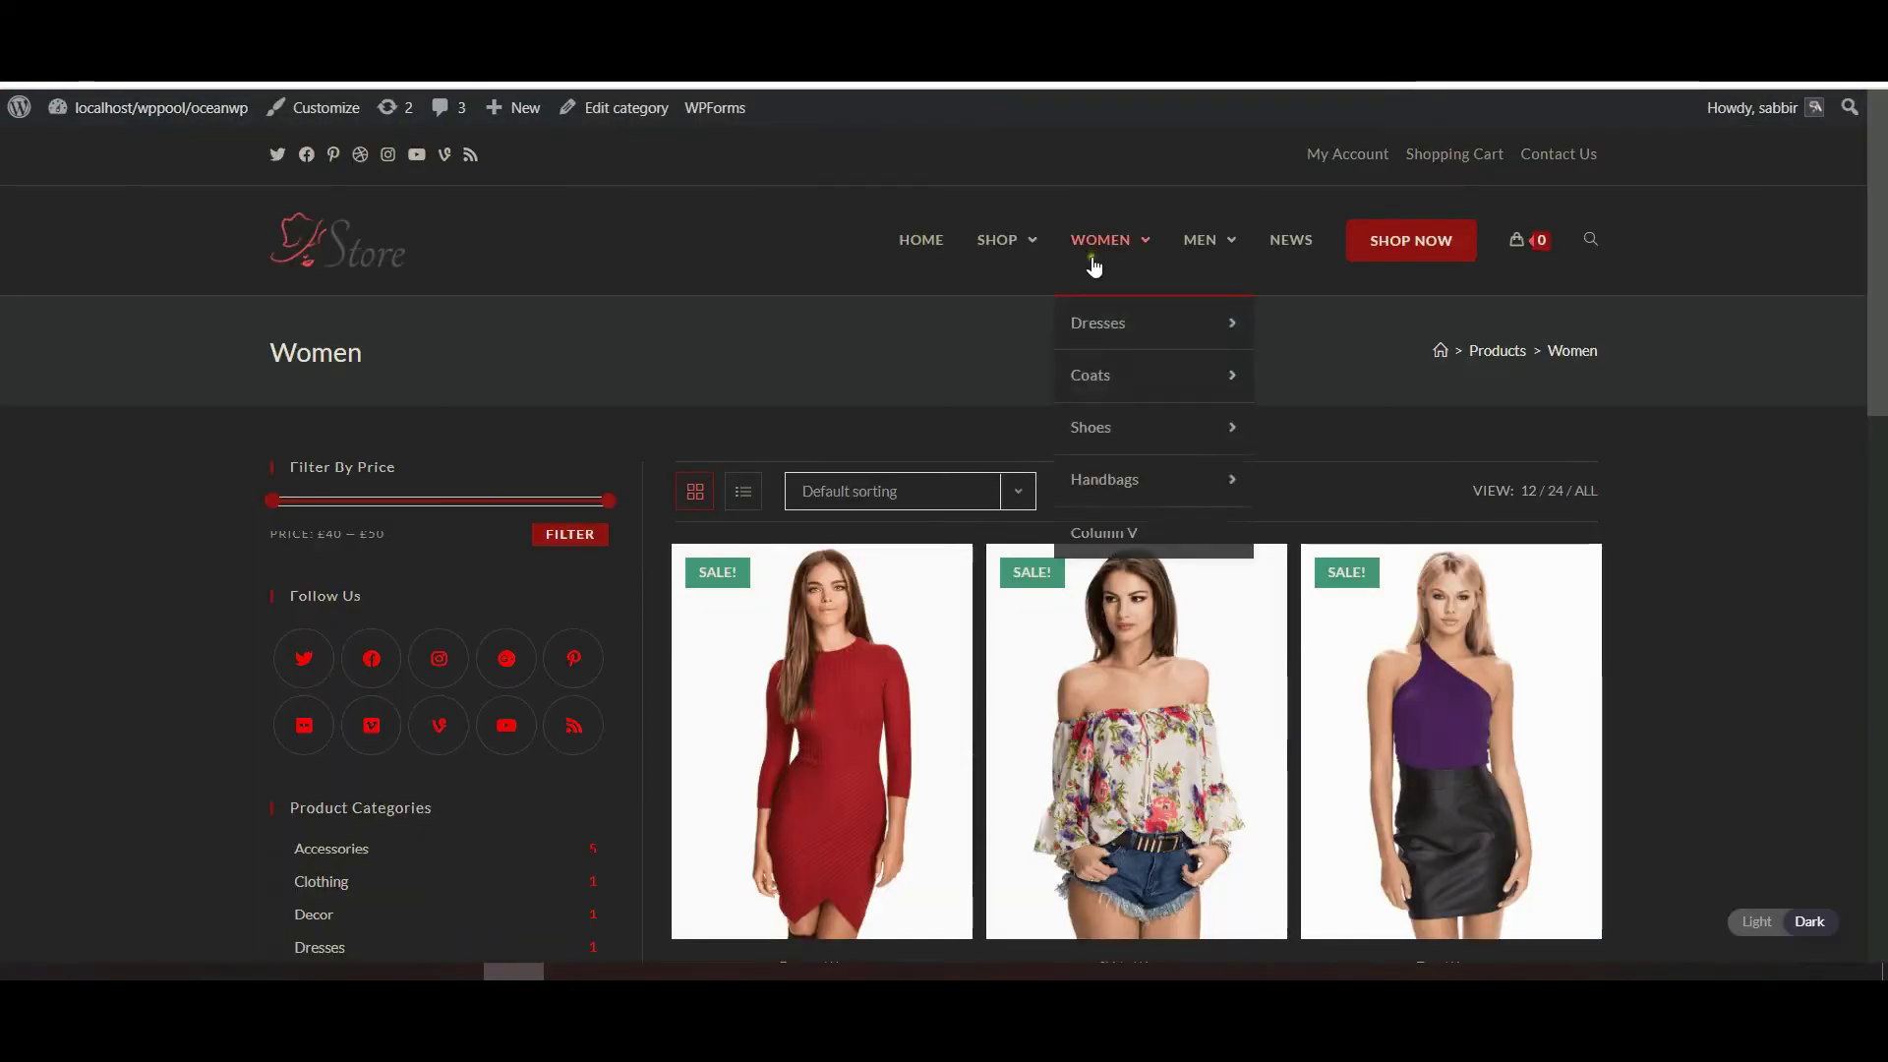
left_click(1094, 266)
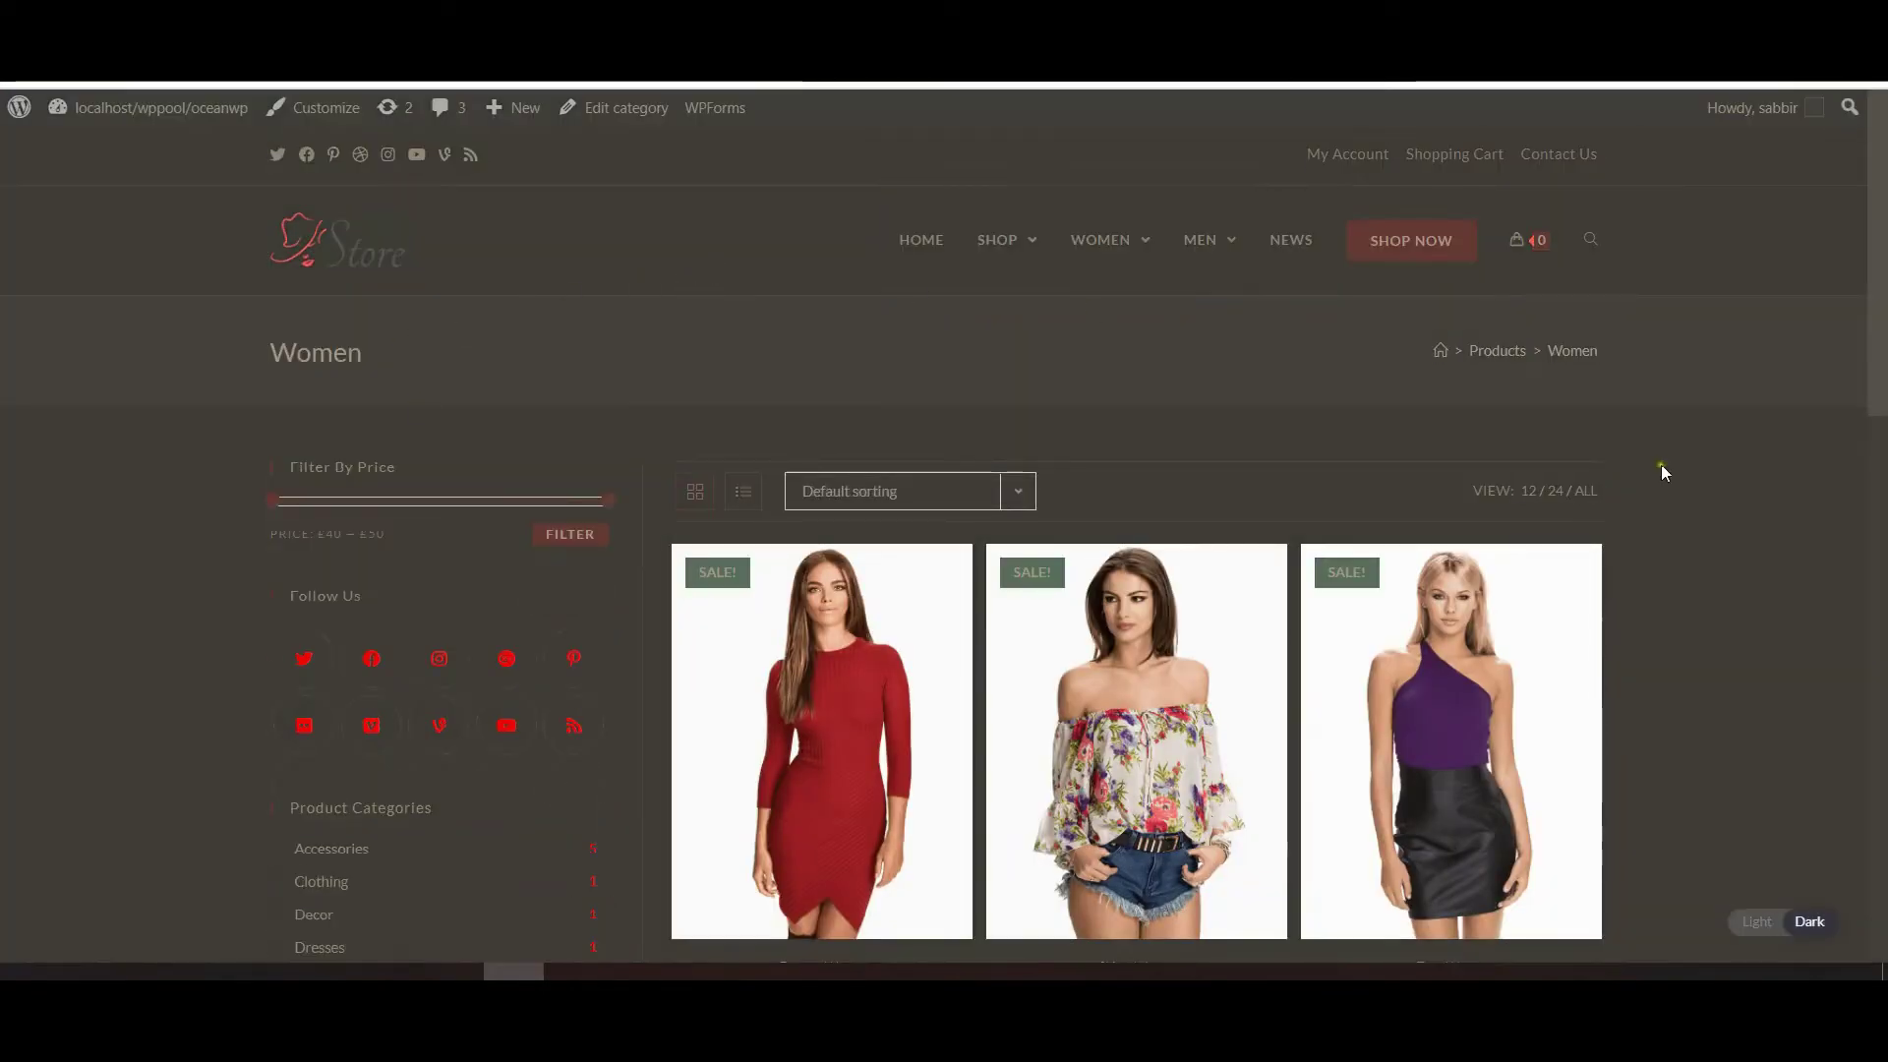
scroll(496, 662, "down", 9)
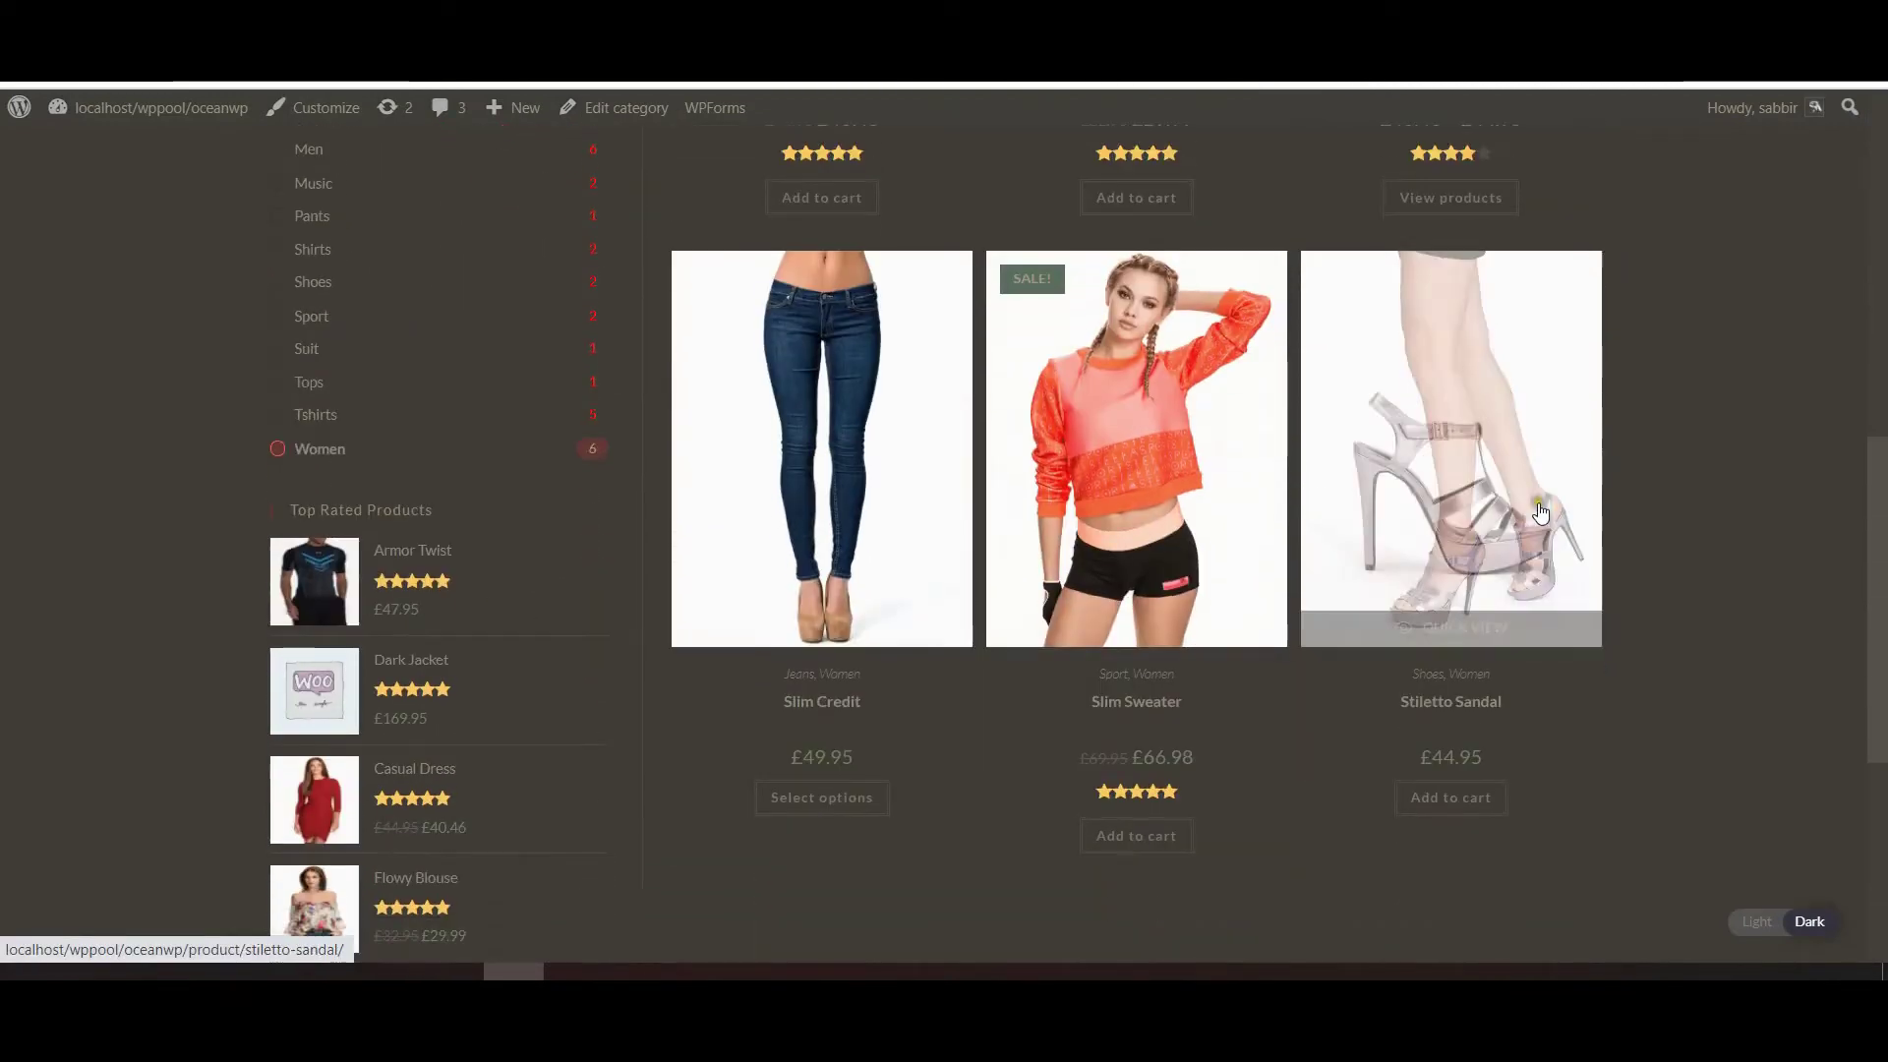
scroll(1648, 492, "up", 6)
scroll(1649, 487, "up", 3)
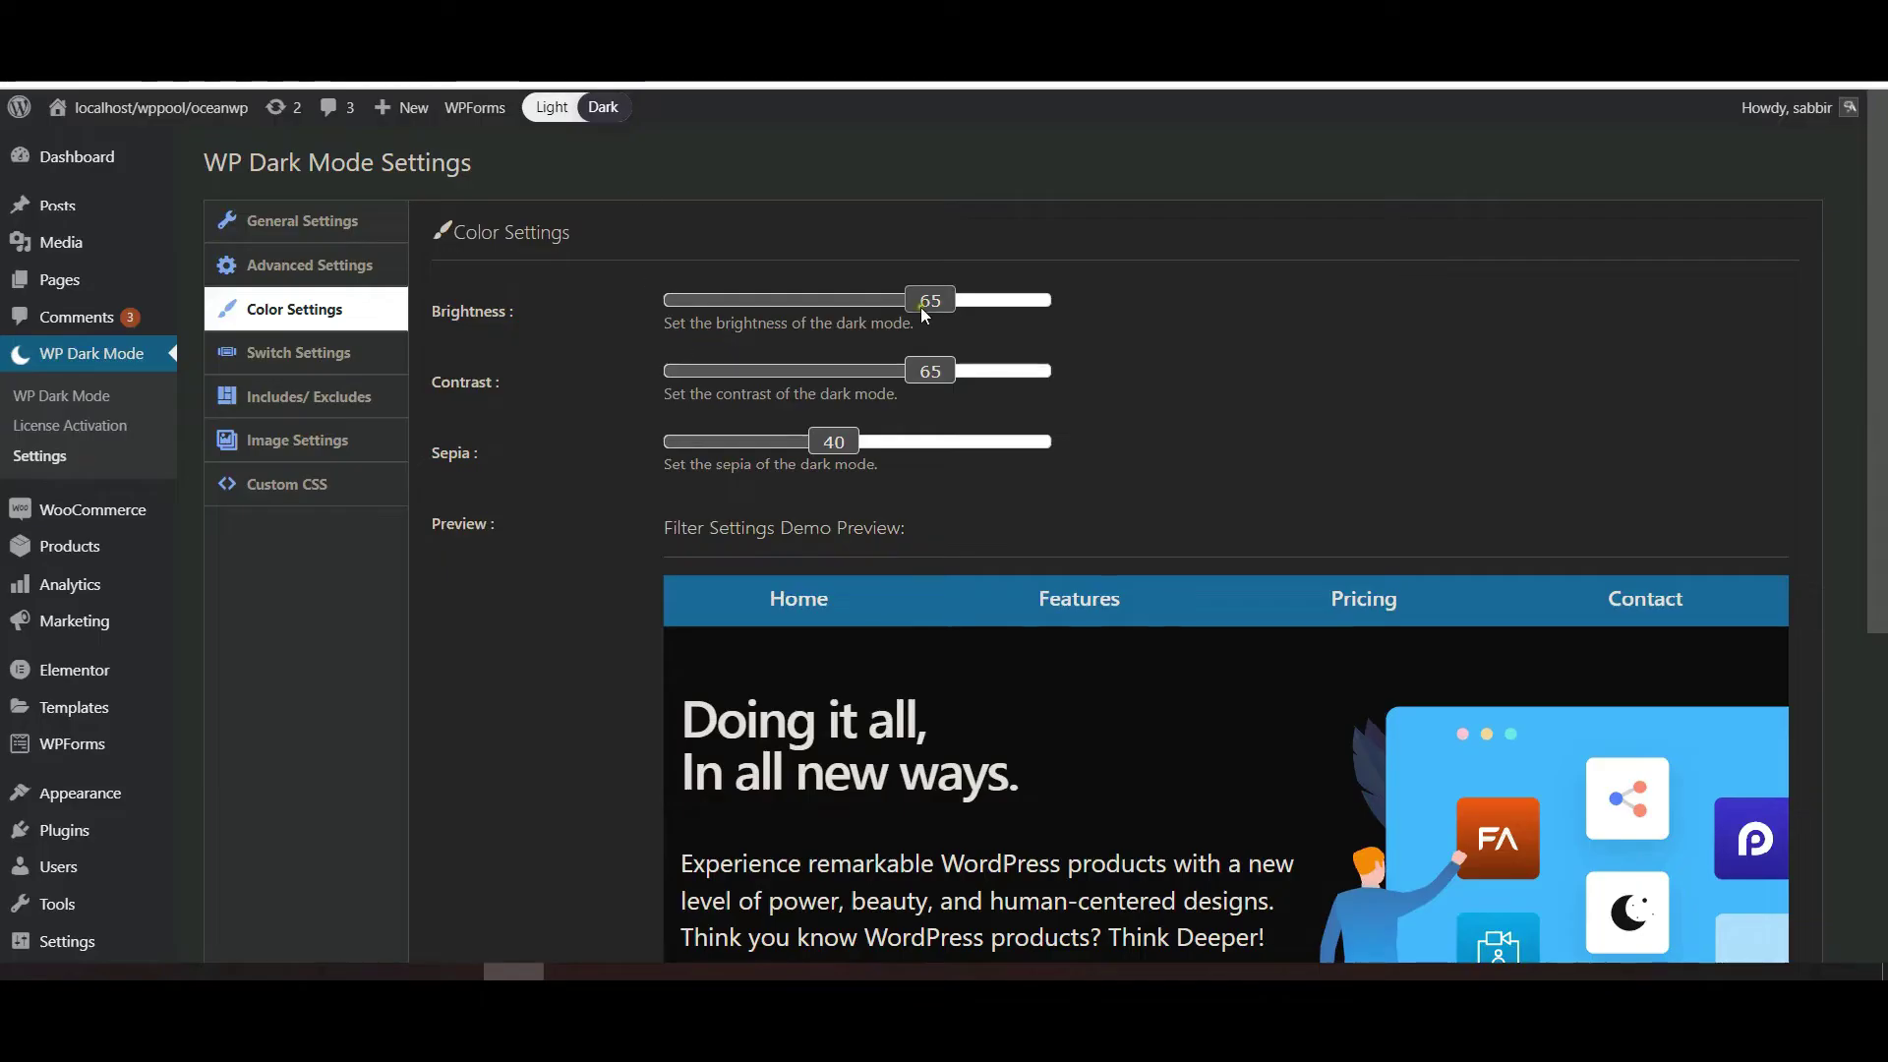
- Set the dark mode brightness to 100, contrast to 90 and sepia to 10, and save the color settings
left_click_drag(922, 313, 1066, 325)
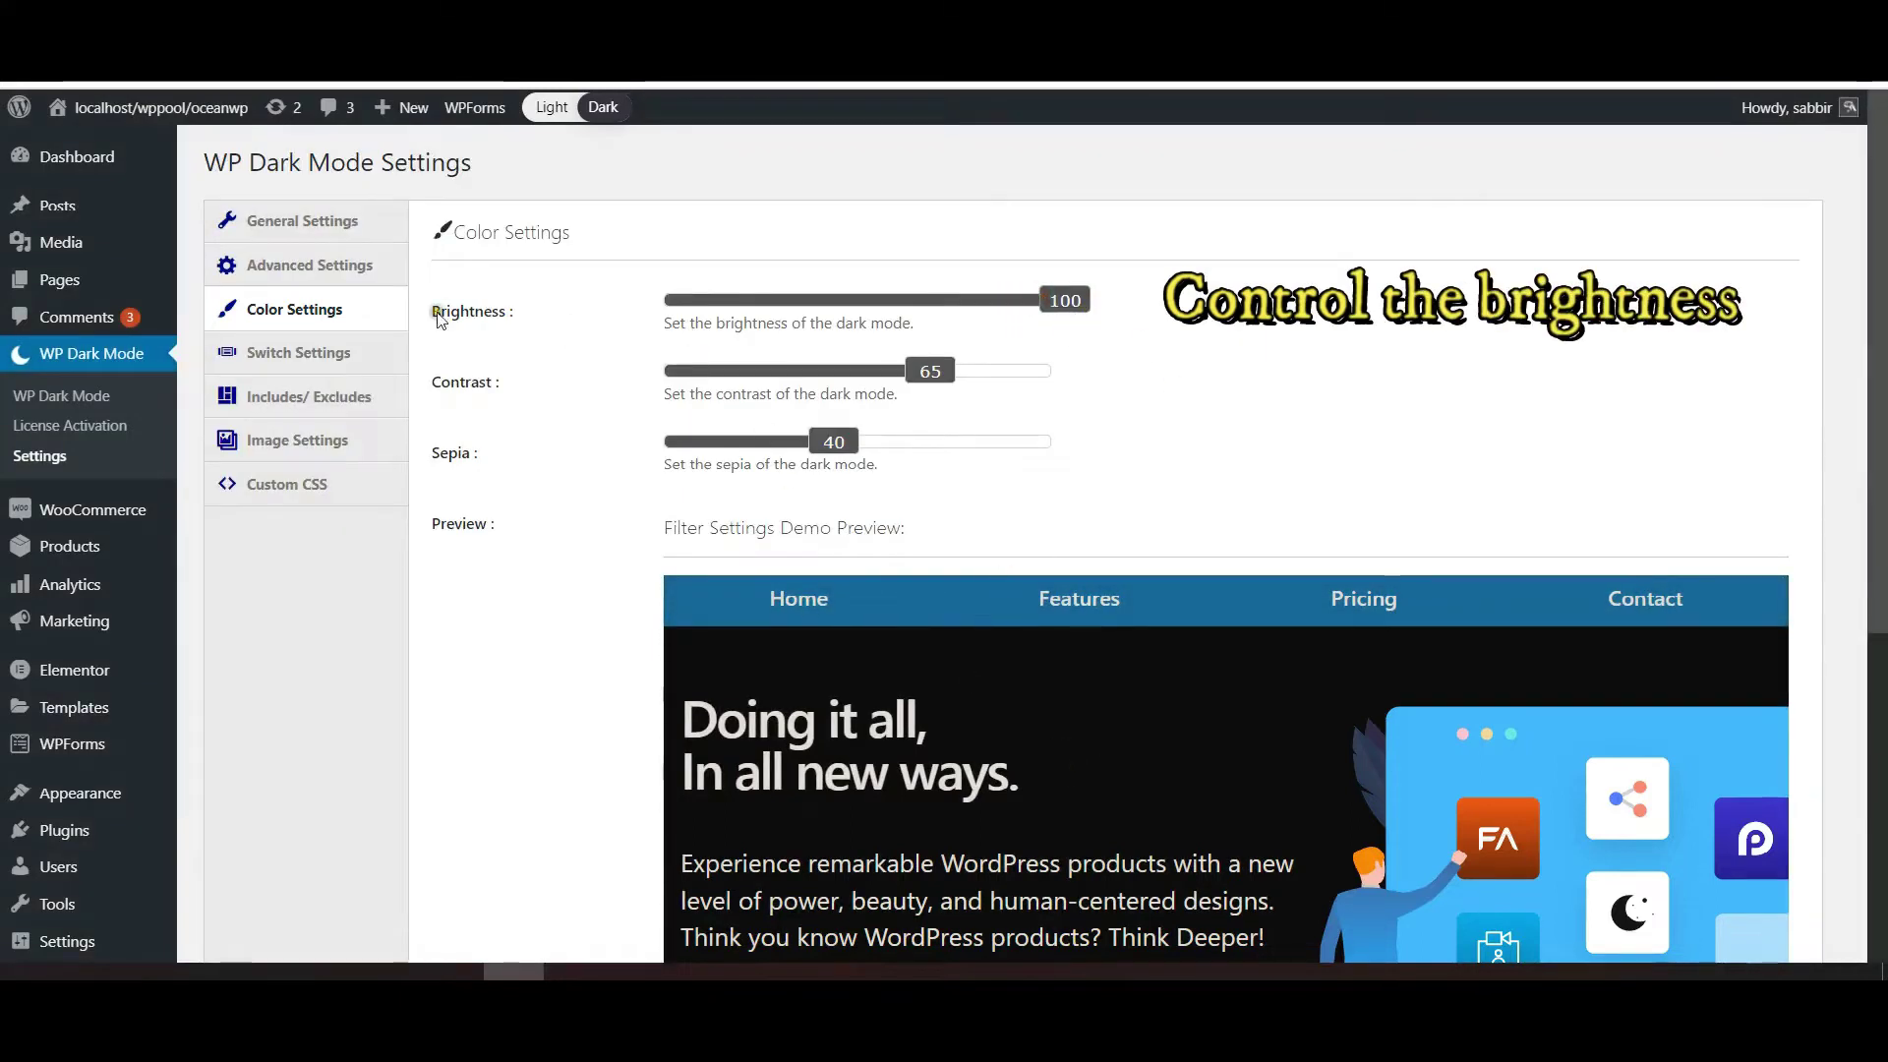
scroll(590, 590, "down", 5)
left_click(481, 871)
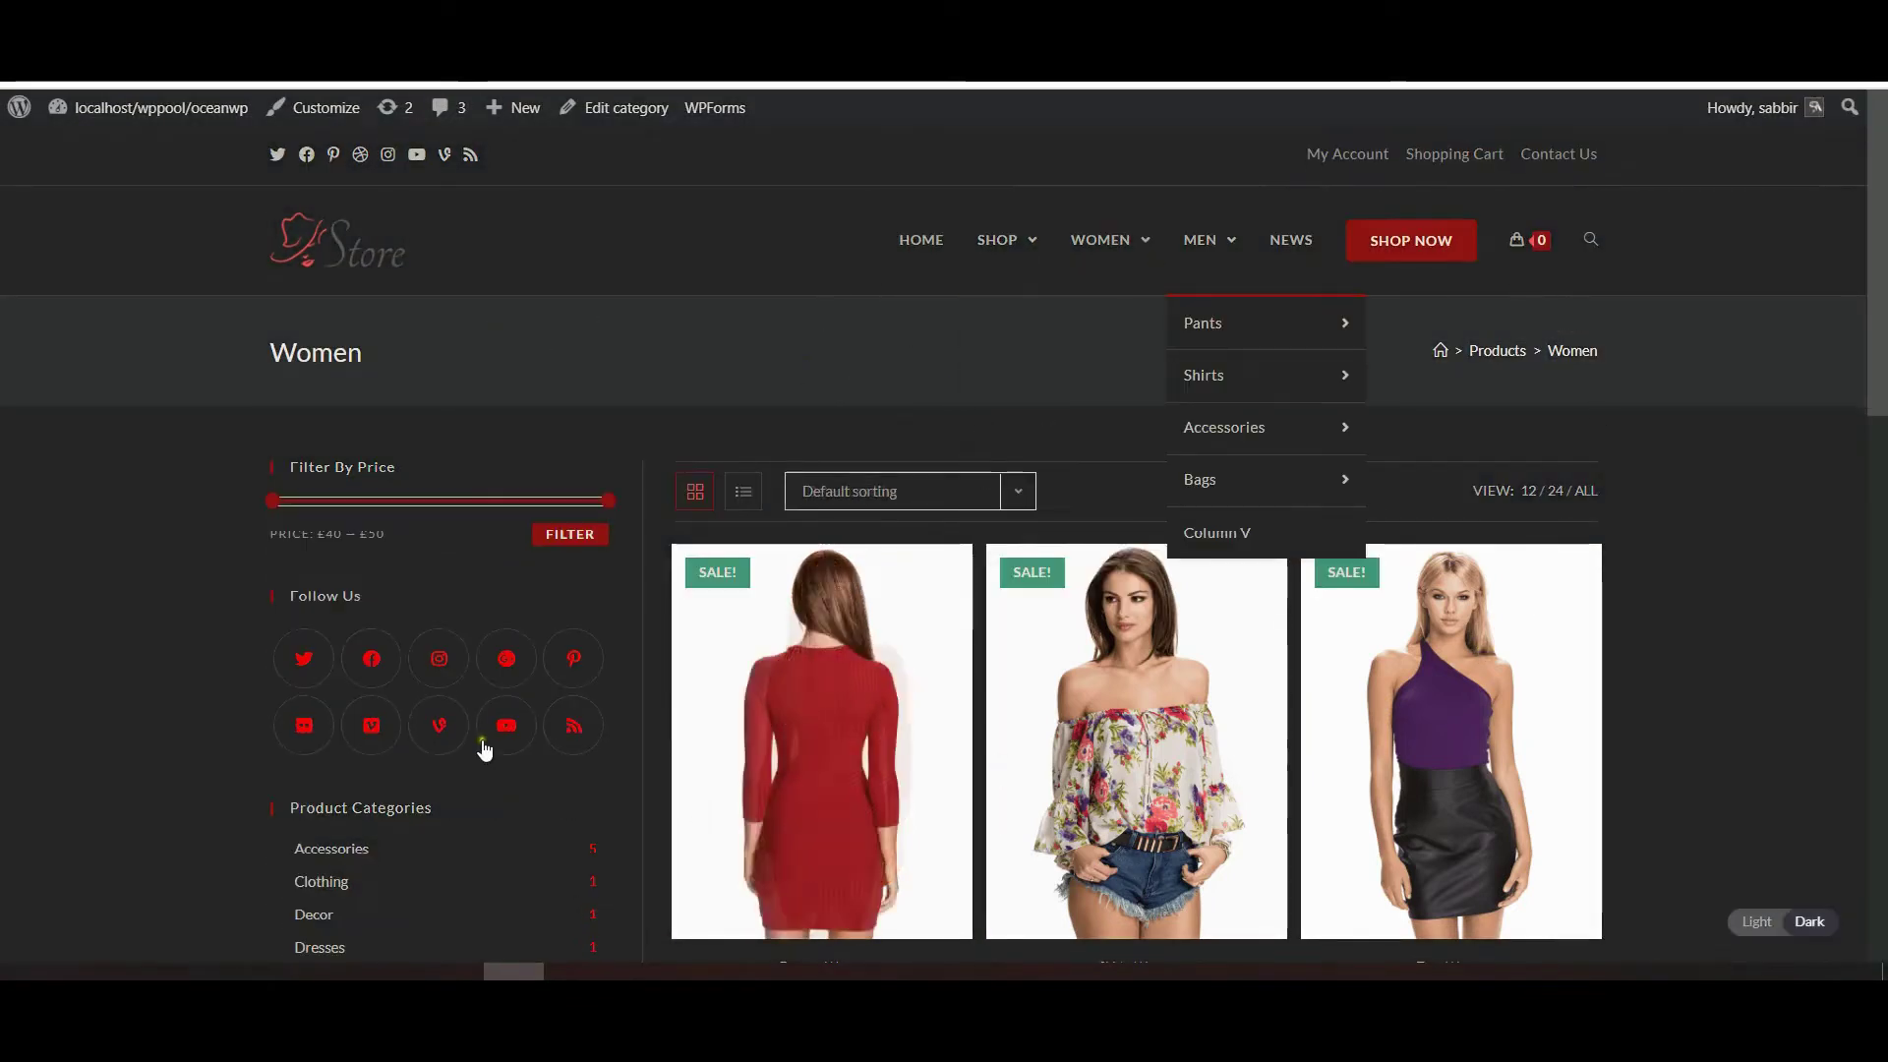
- Examine the store's Women page with the restored dark mode color levels
scroll(409, 677, "down", 5)
scroll(1029, 594, "down", 5)
scroll(1028, 594, "up", 5)
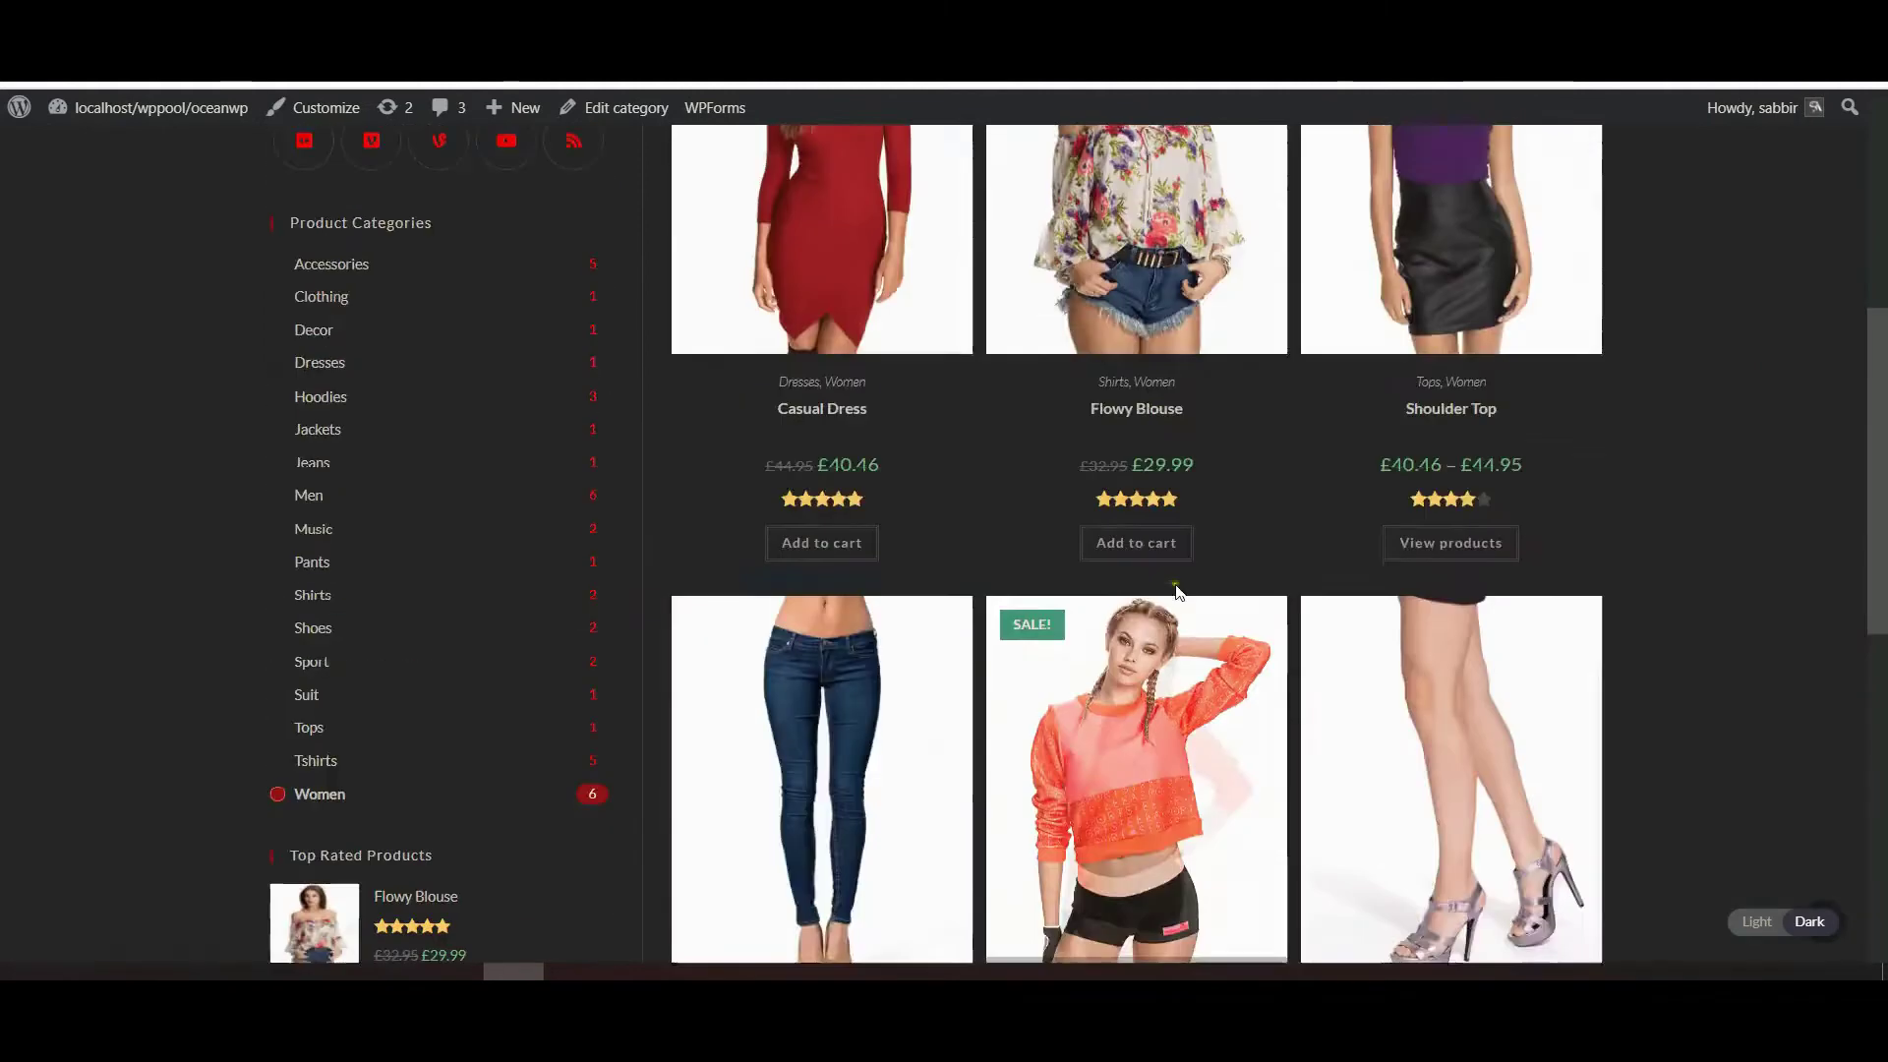
scroll(1029, 593, "up", 5)
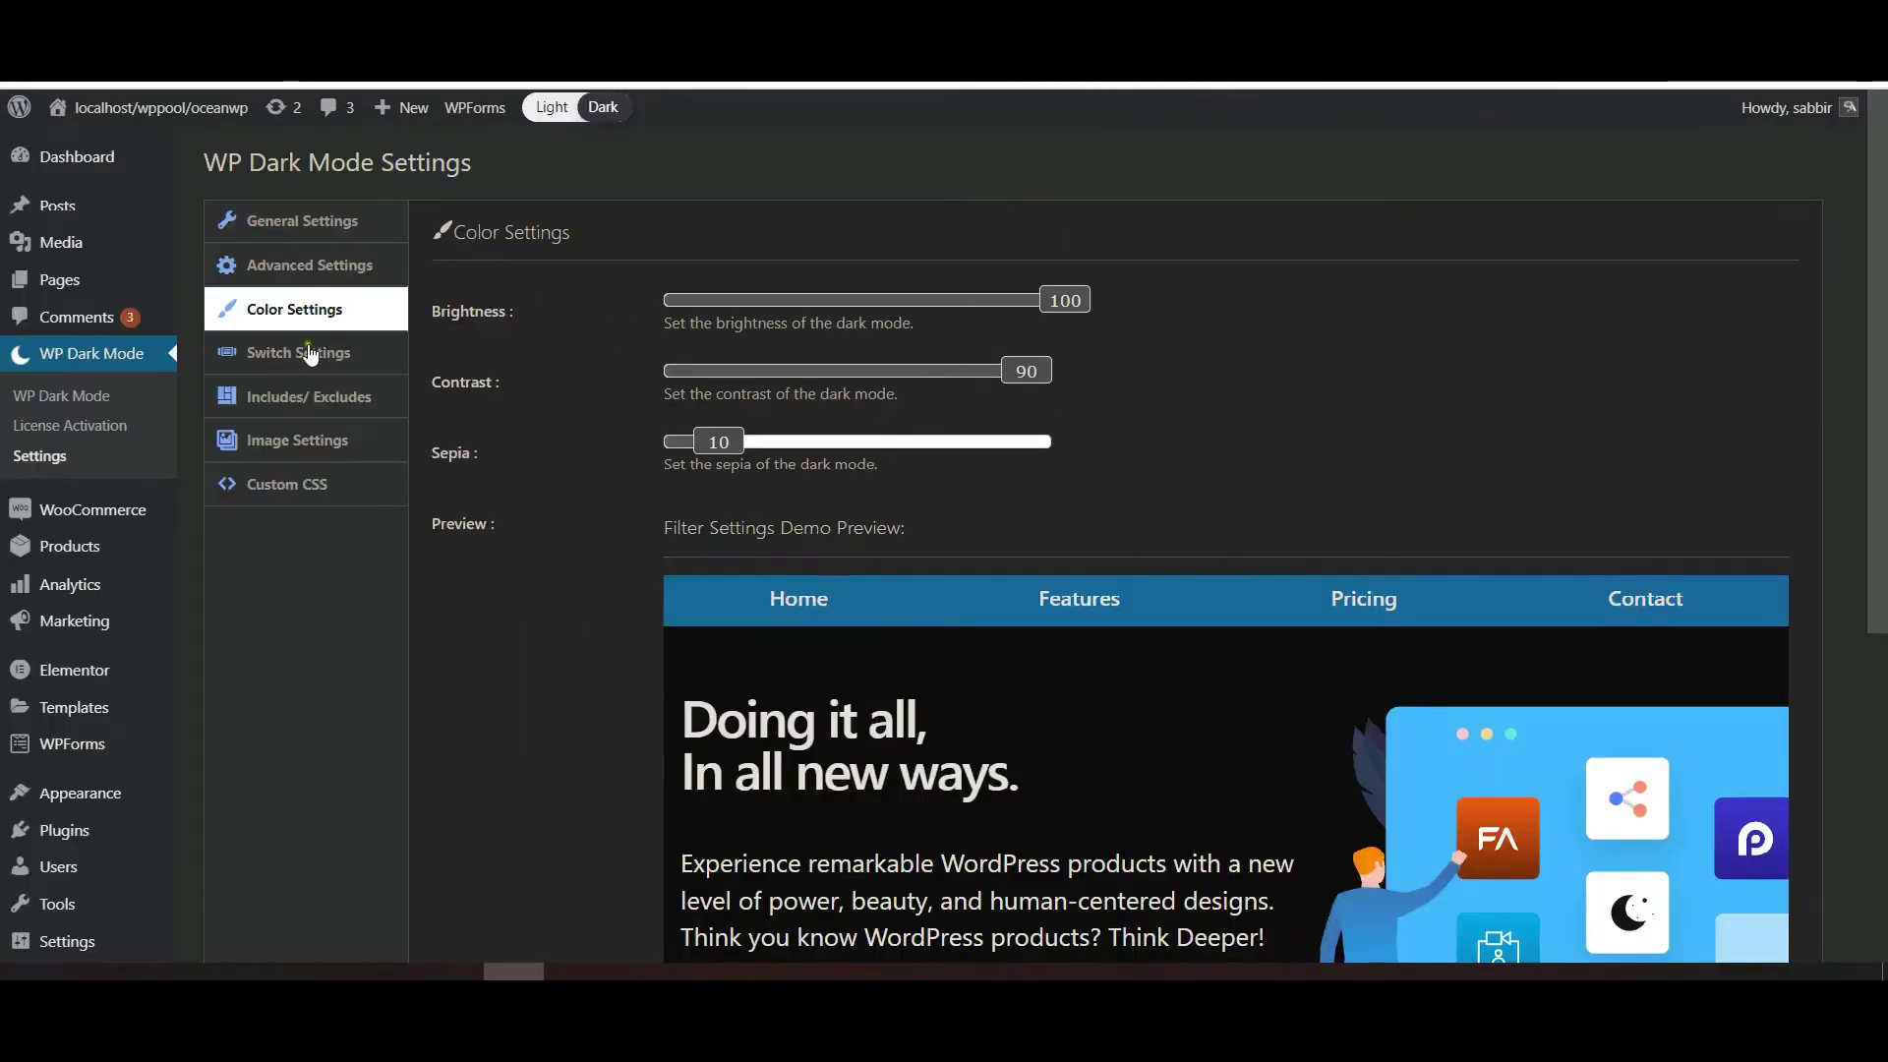
- Open the Includes/Excludes settings and inspect the header area of the store's Women page with the browser's developer tools
left_click(308, 354)
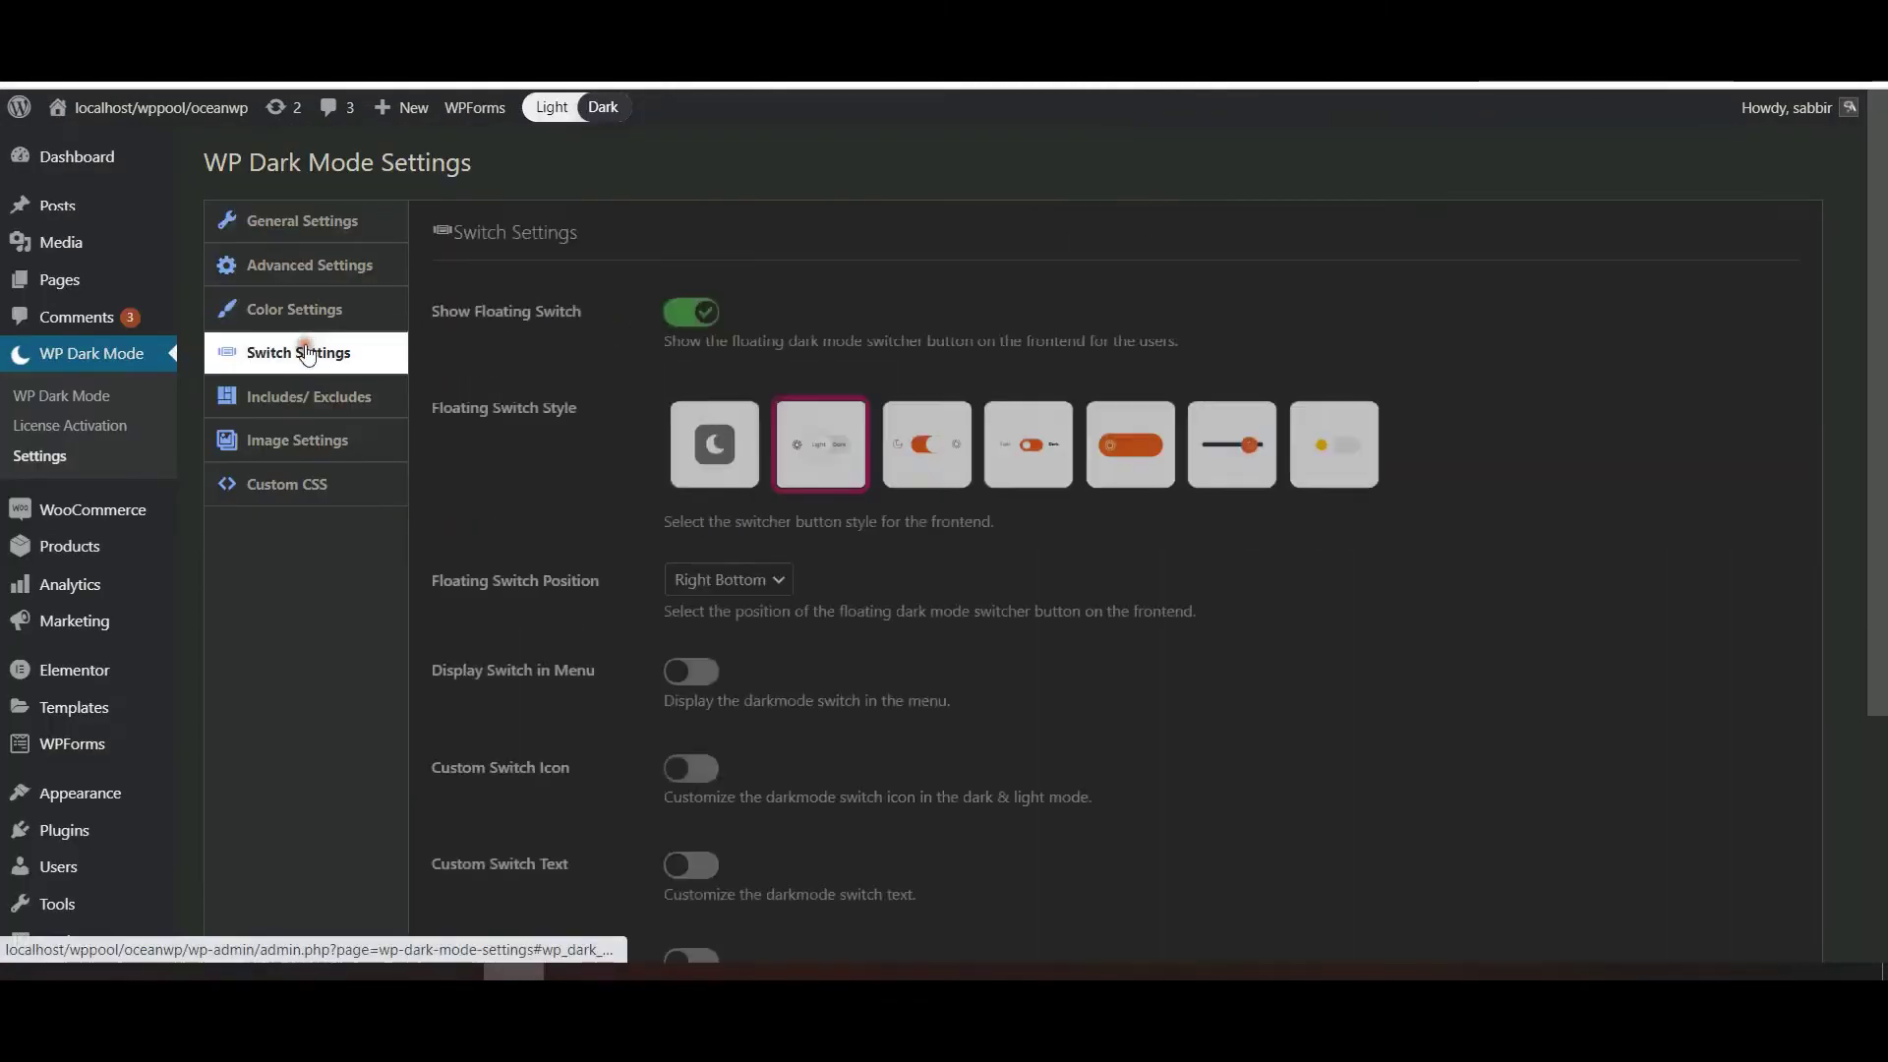
left_click(351, 410)
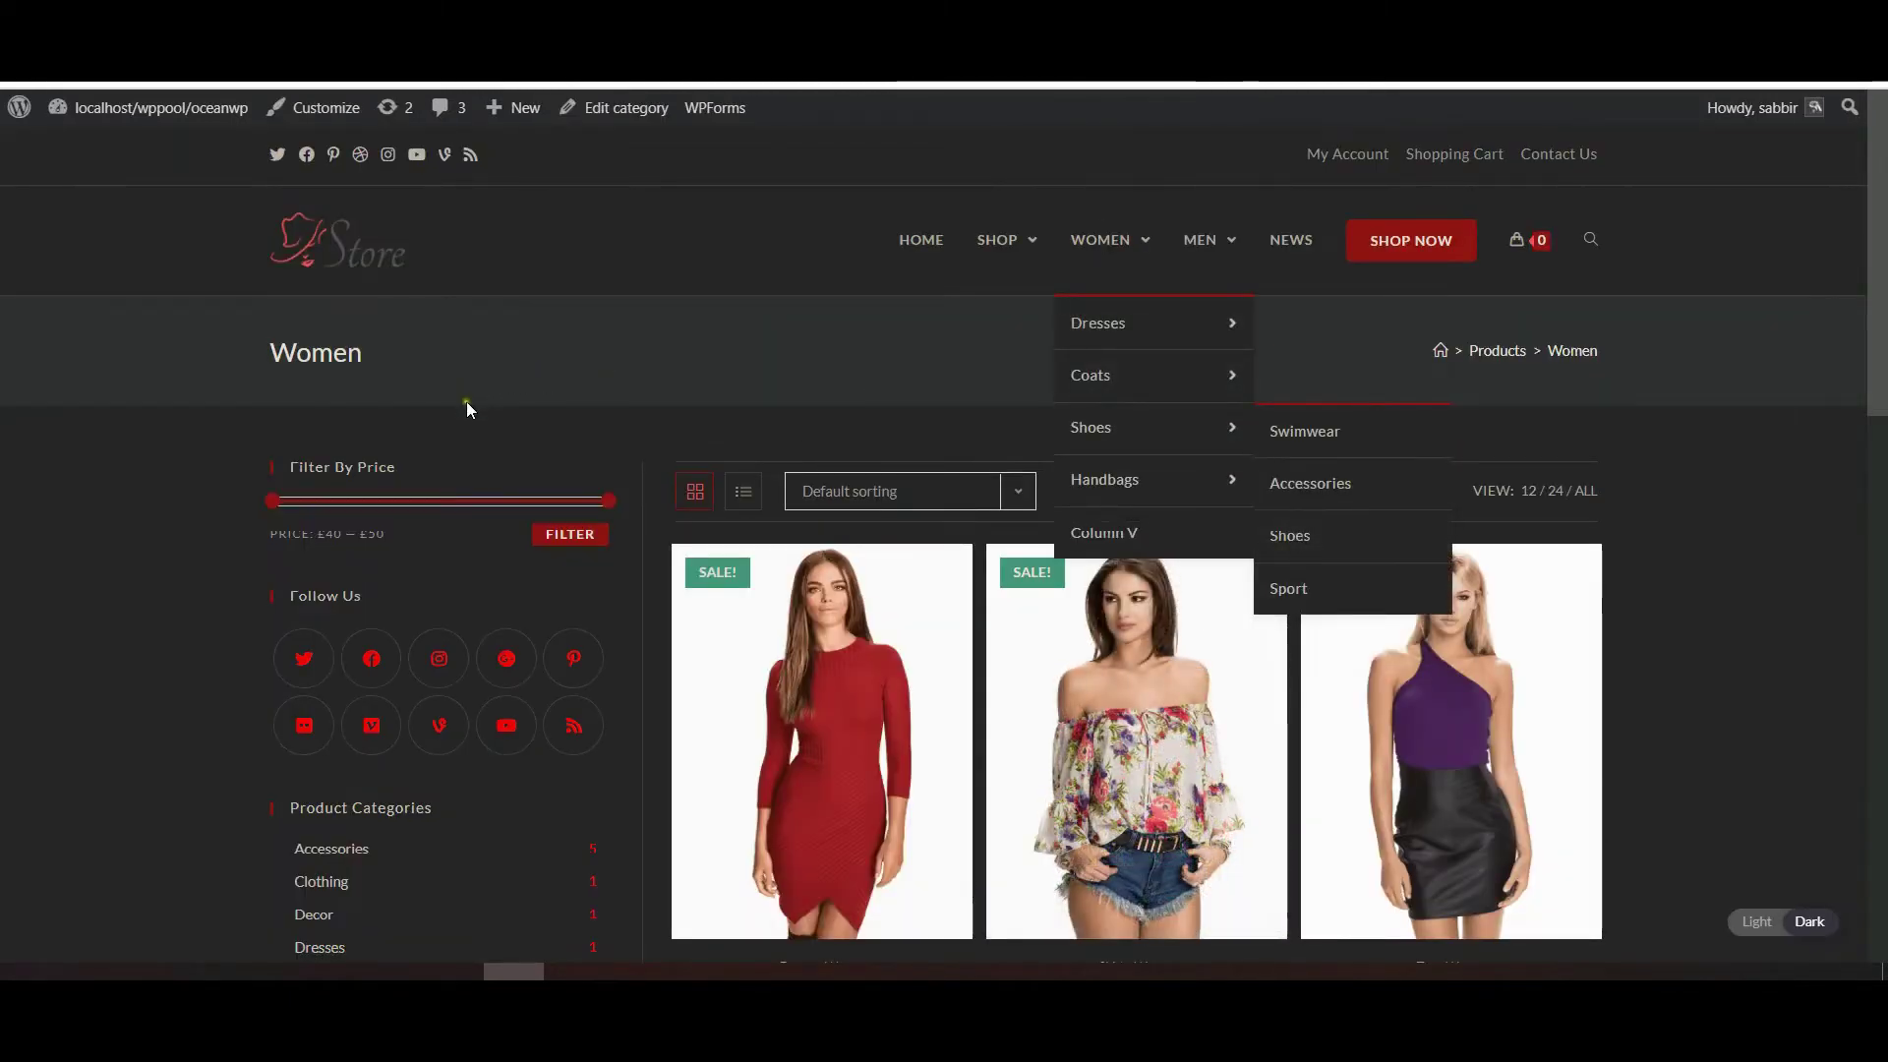
scroll(466, 401, "down", 1)
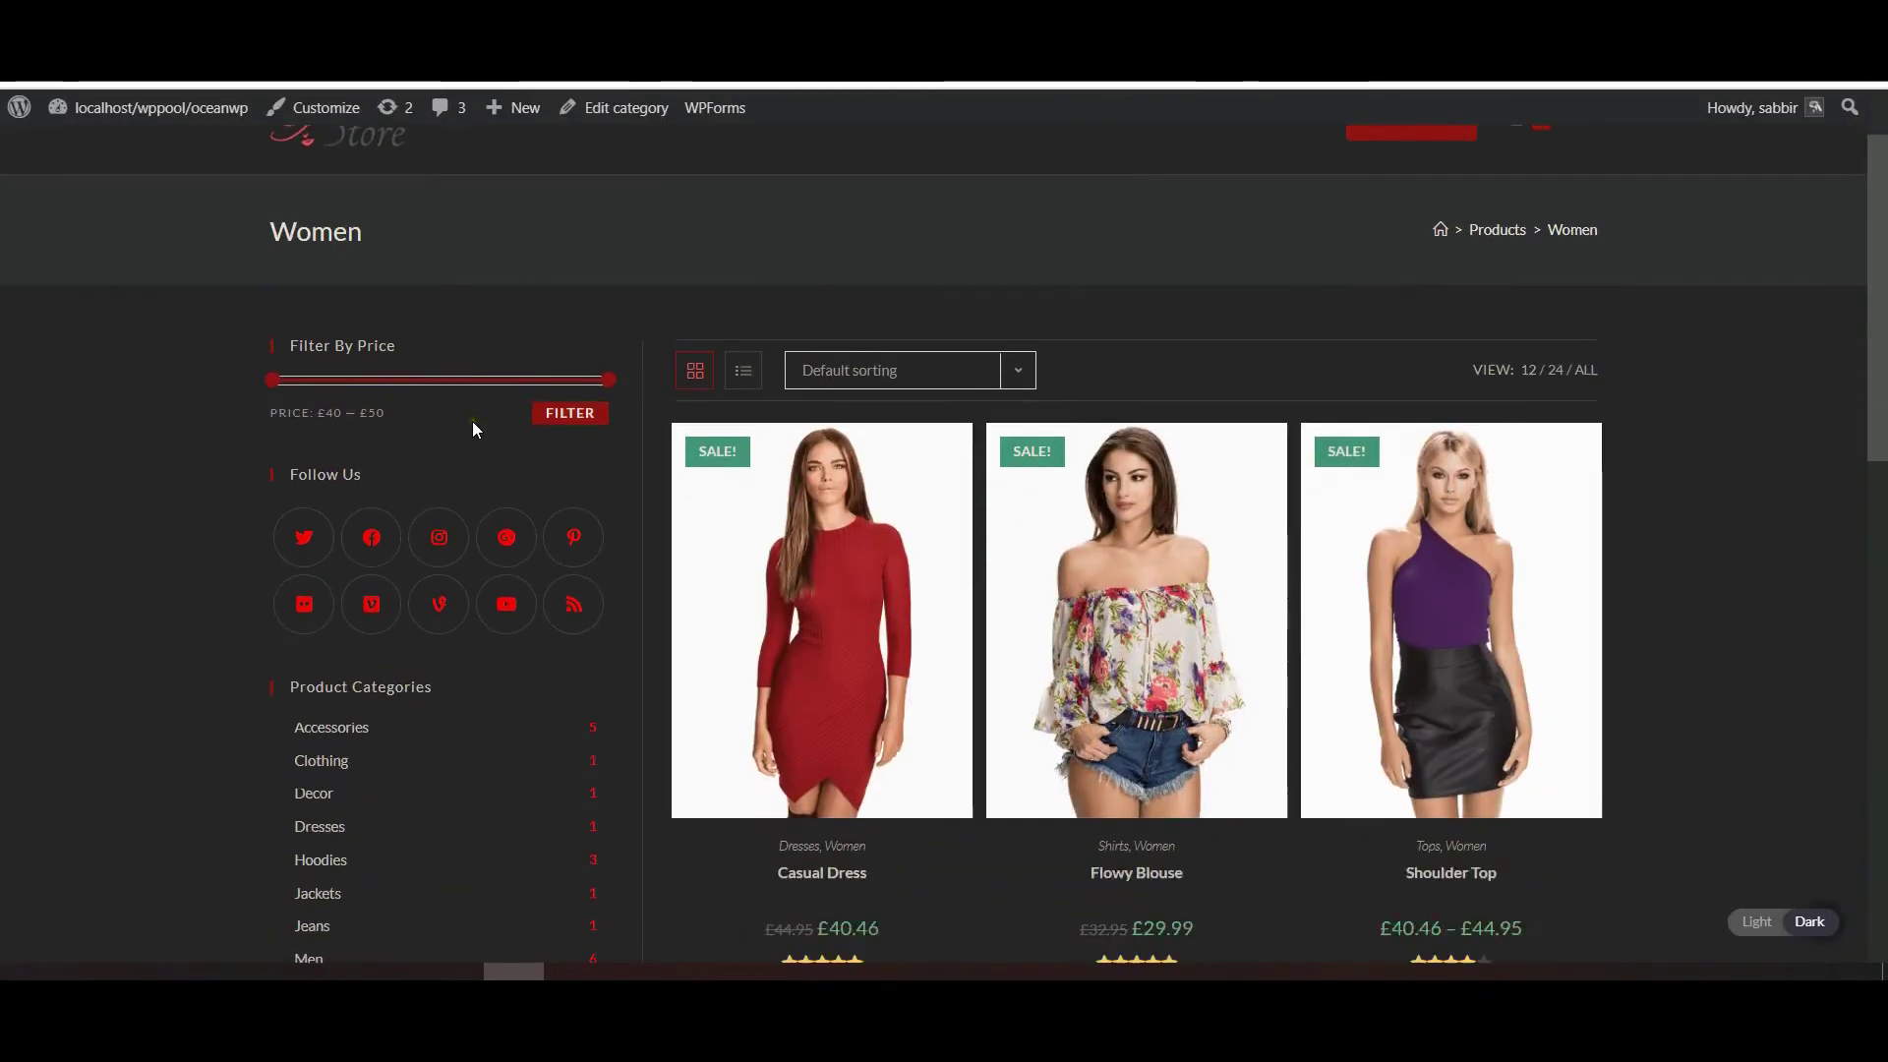
scroll(473, 429, "up", 1)
right_click(1664, 236)
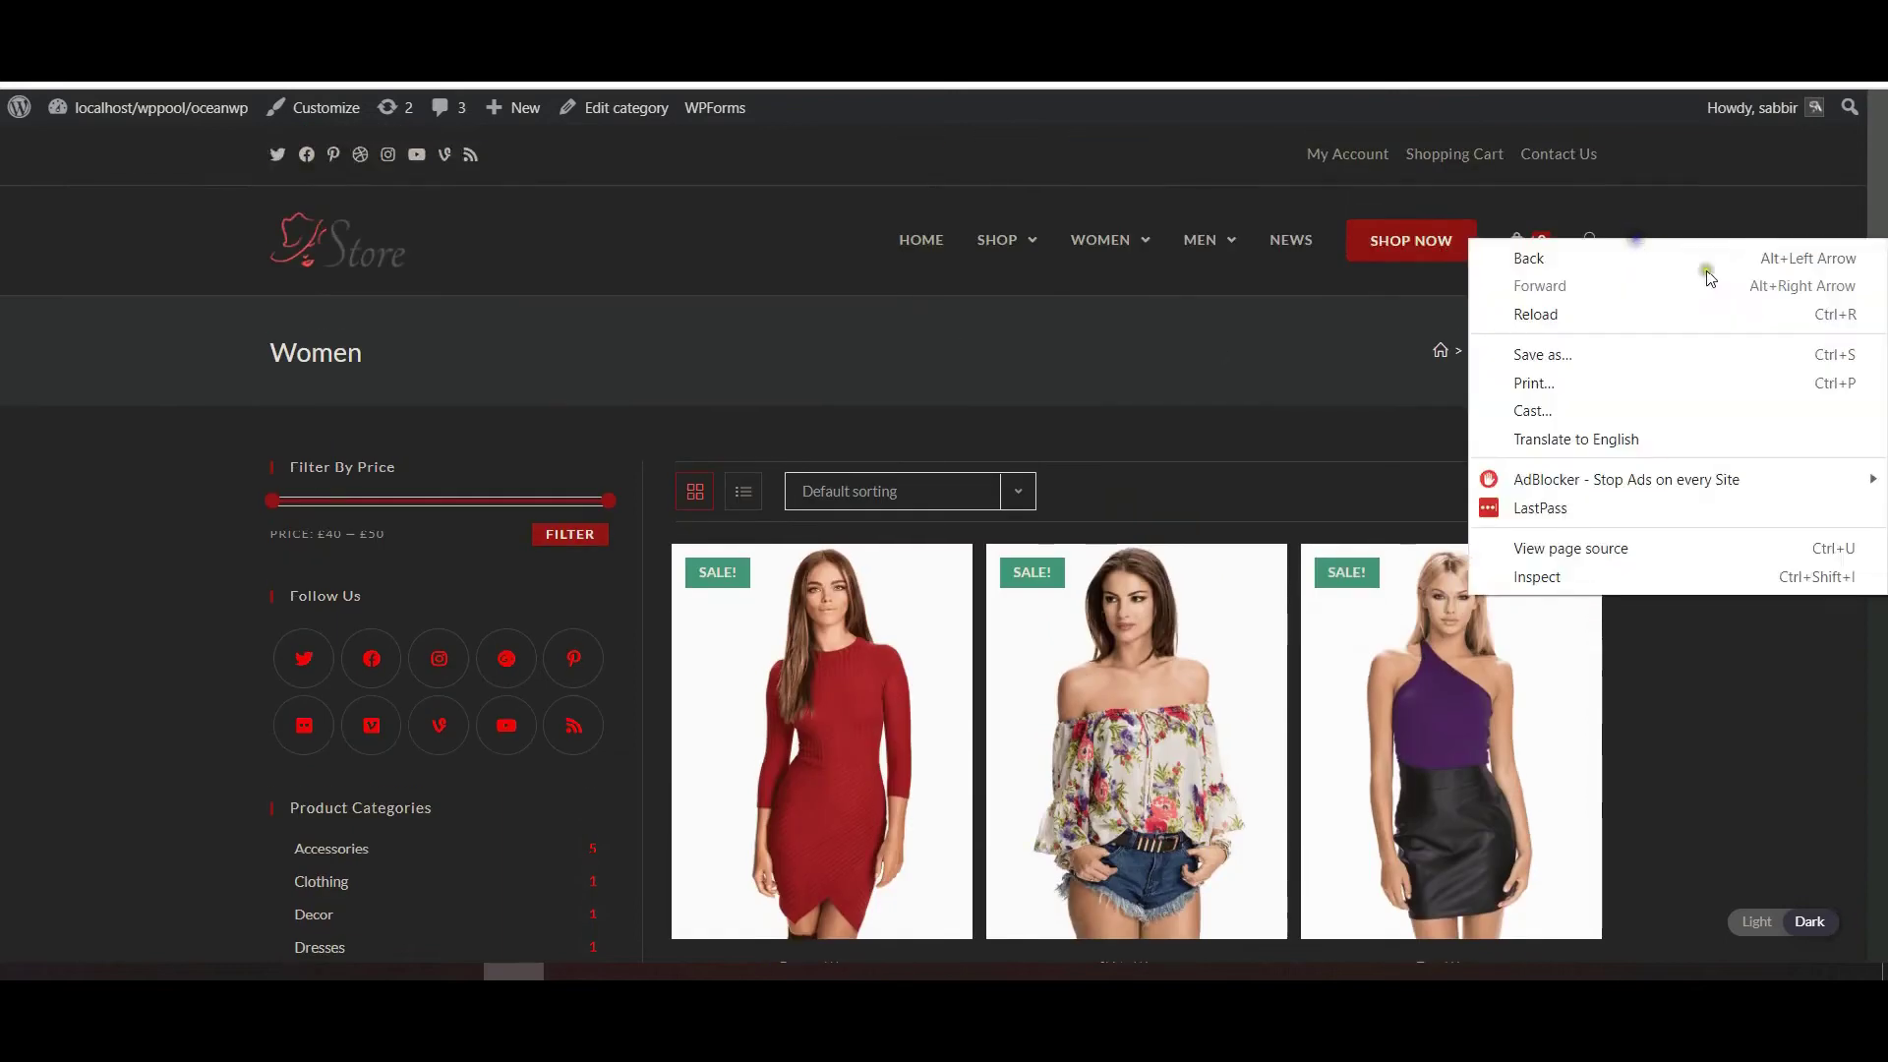
left_click(1561, 570)
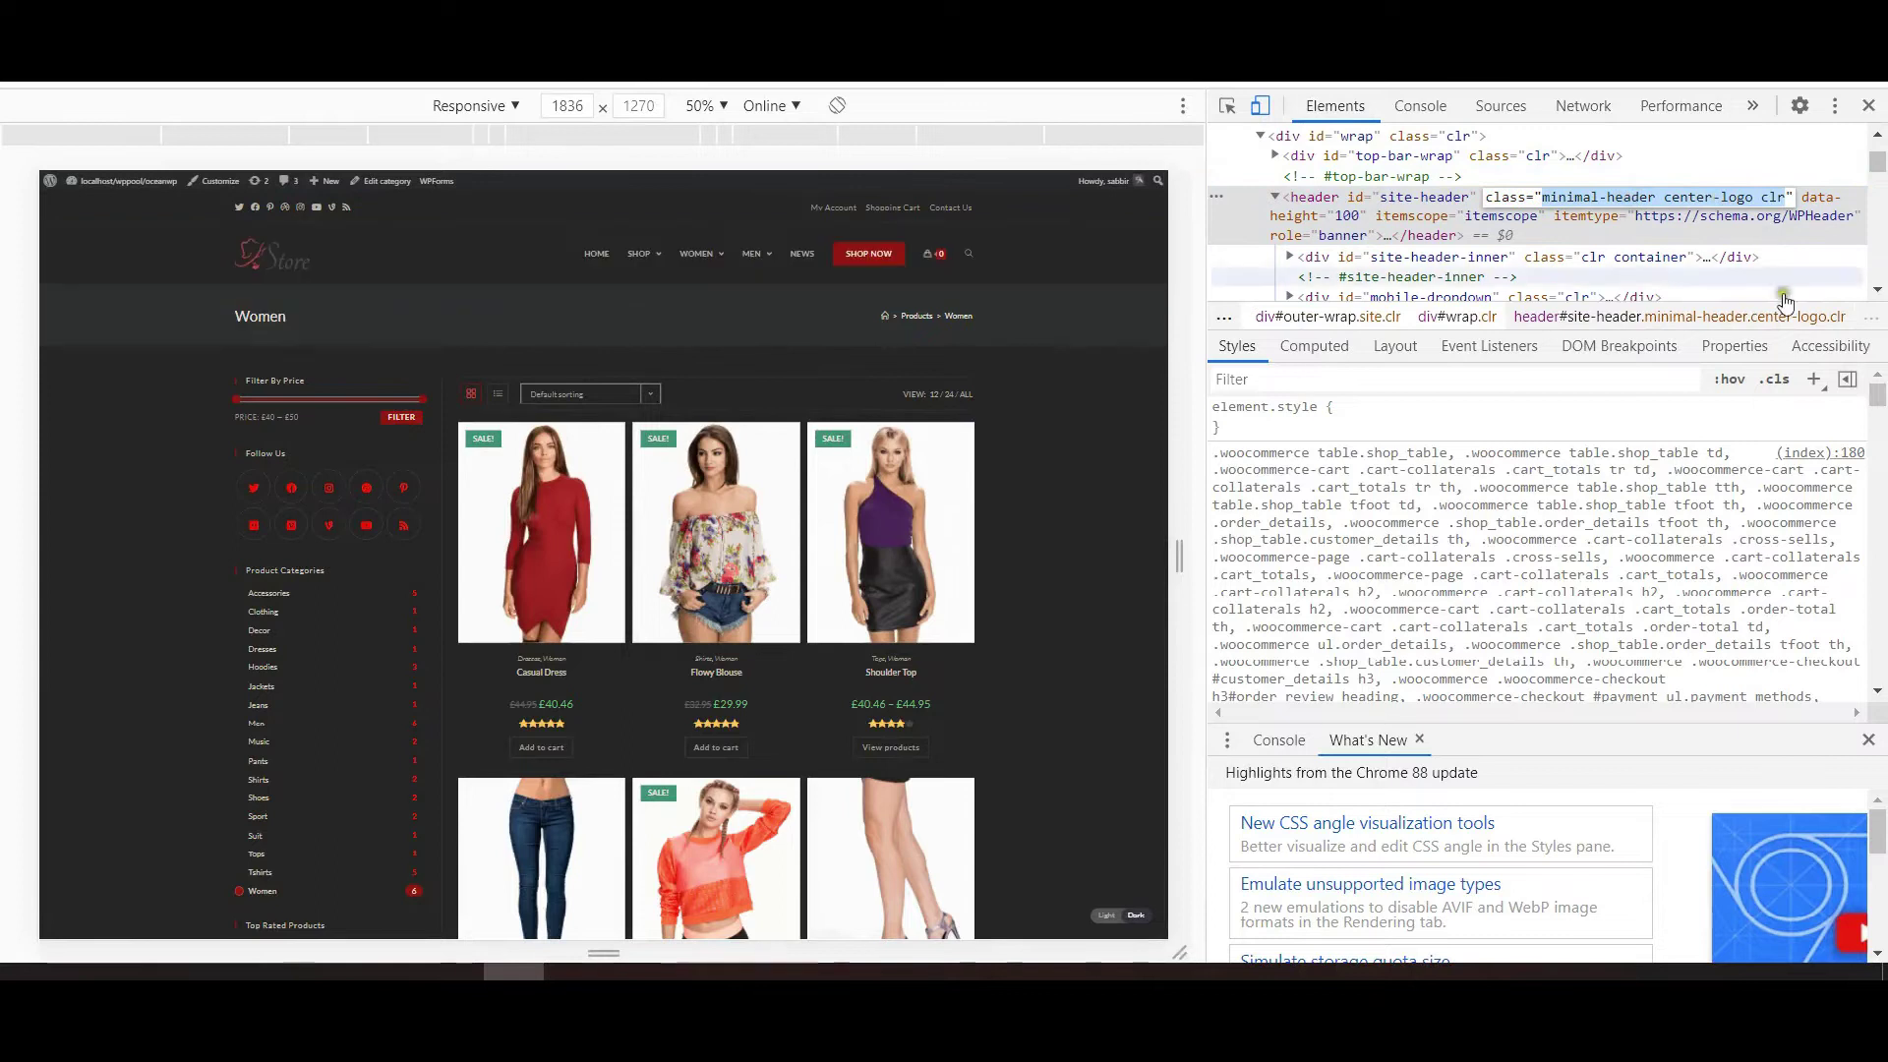
- Create a new style rule for the site header, copy its selector header#site-header and close the developer tools
left_click(1814, 378)
right_click(1316, 449)
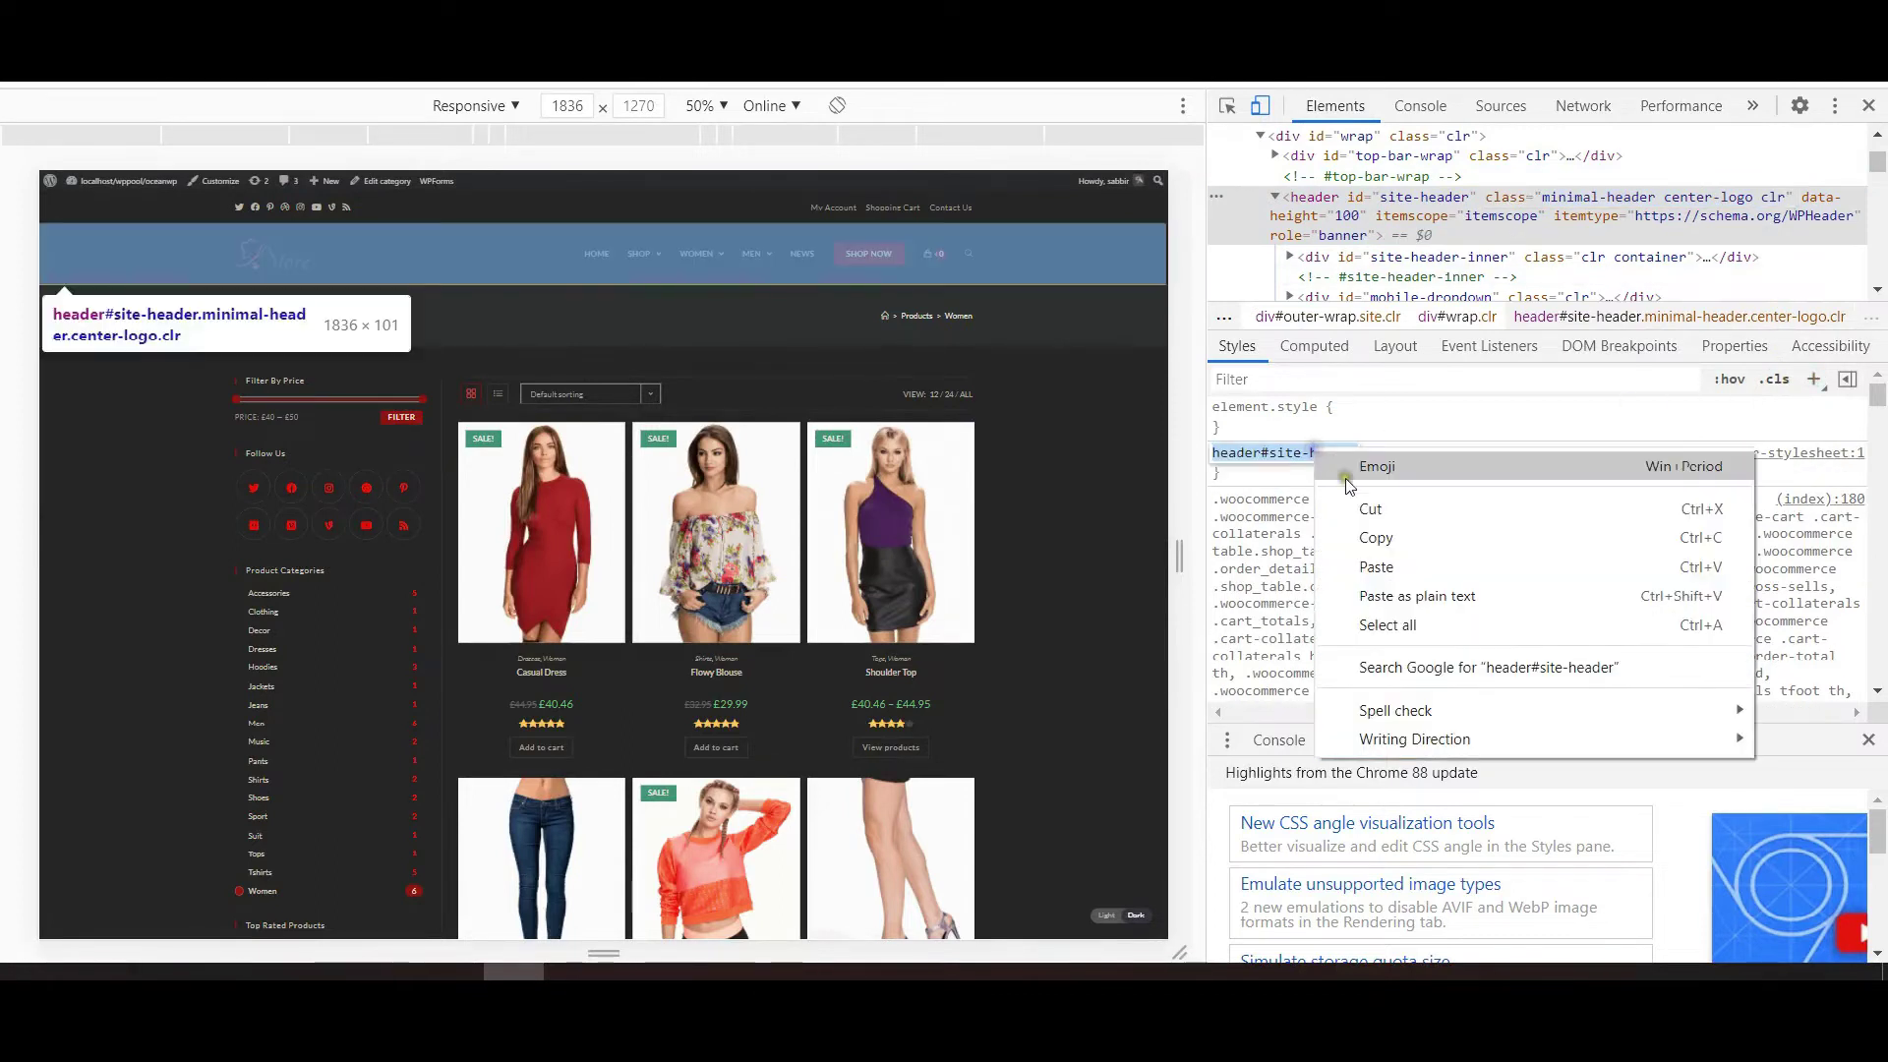
left_click(1454, 535)
left_click(1871, 108)
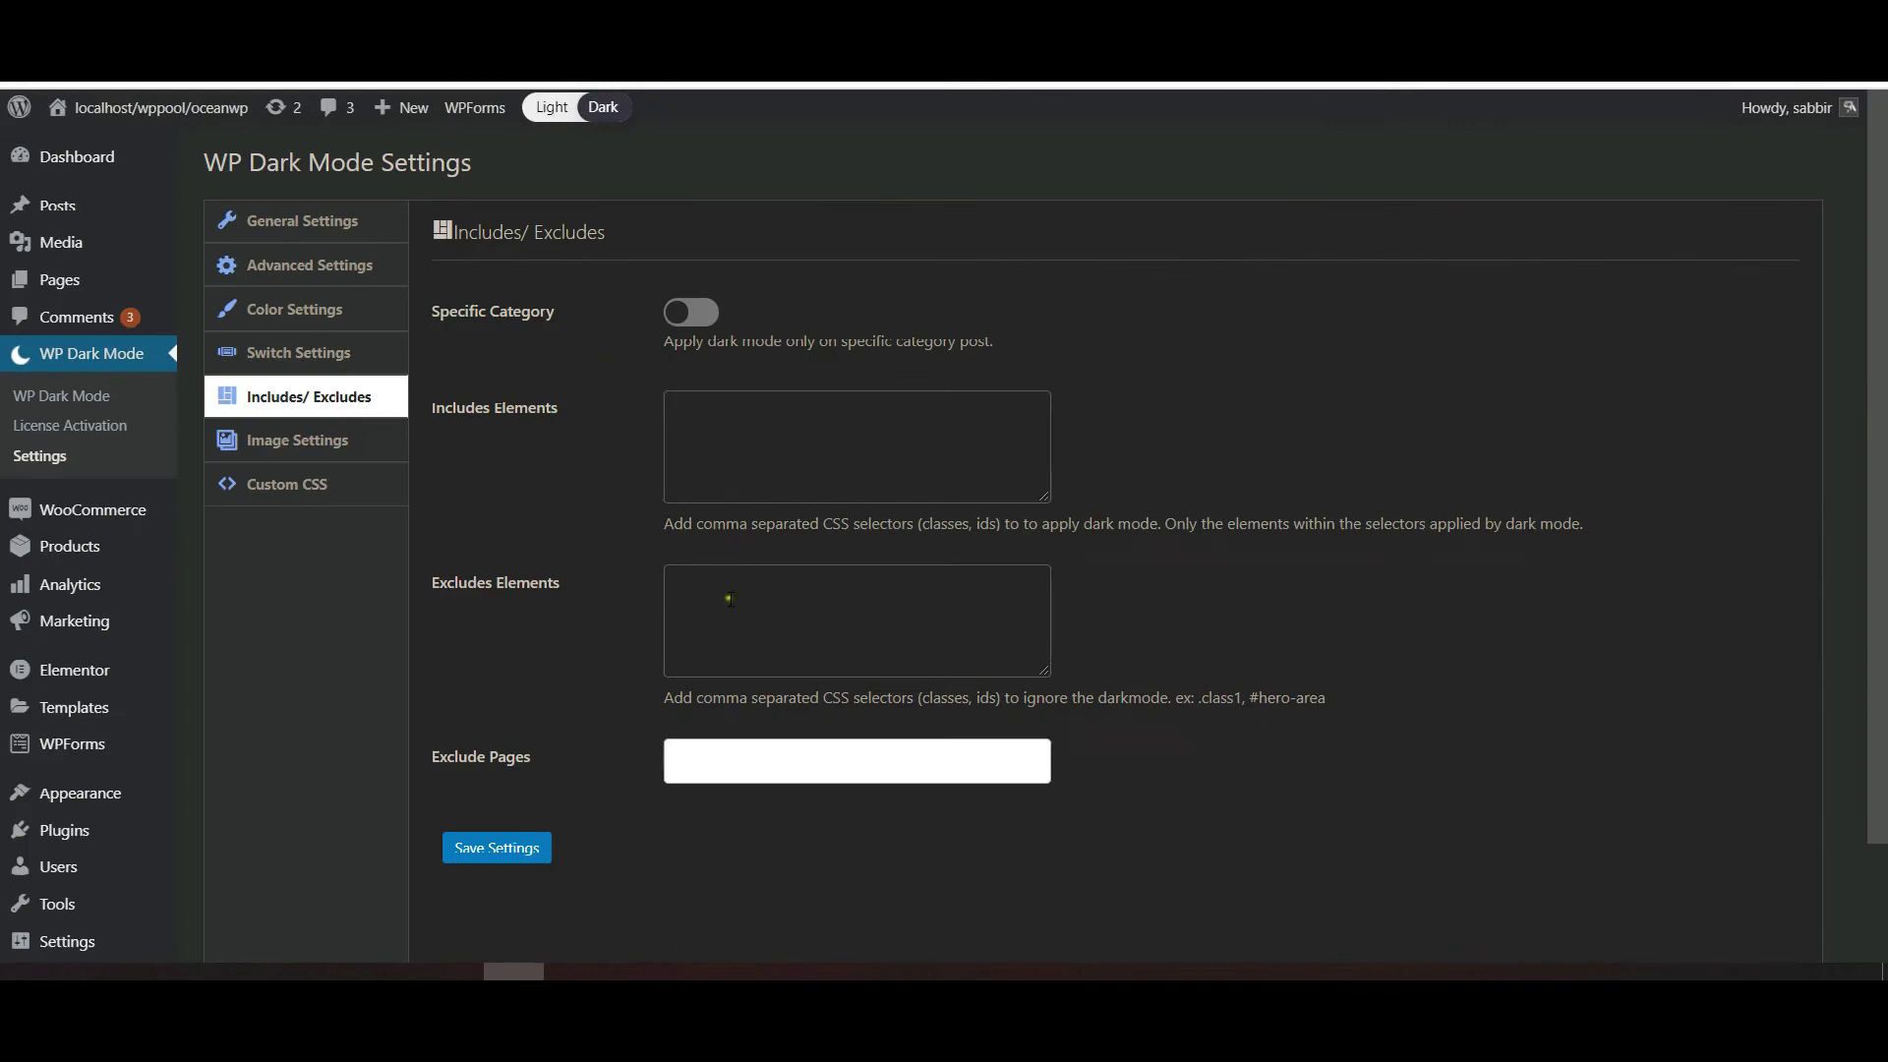
- Add header#site-header to the elements excluded from dark mode and save the Includes/Excludes settings
left_click(727, 595)
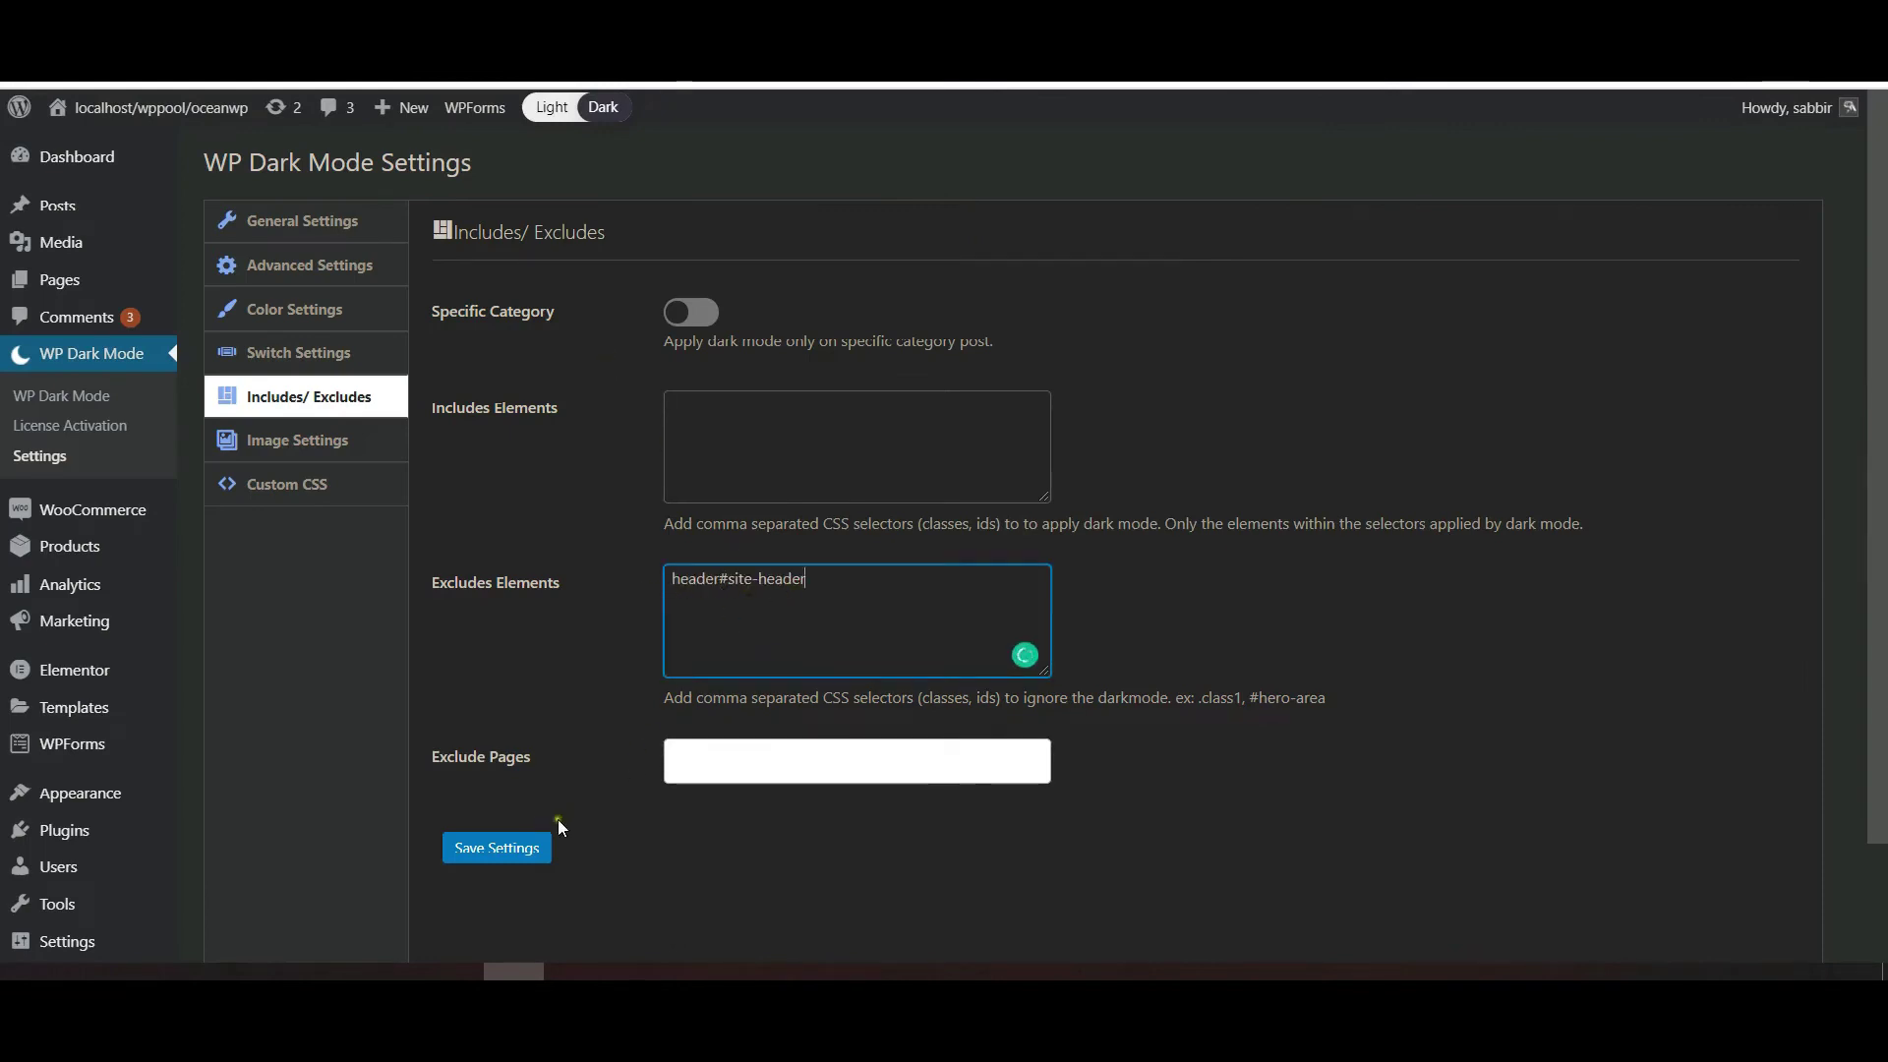
left_click(500, 847)
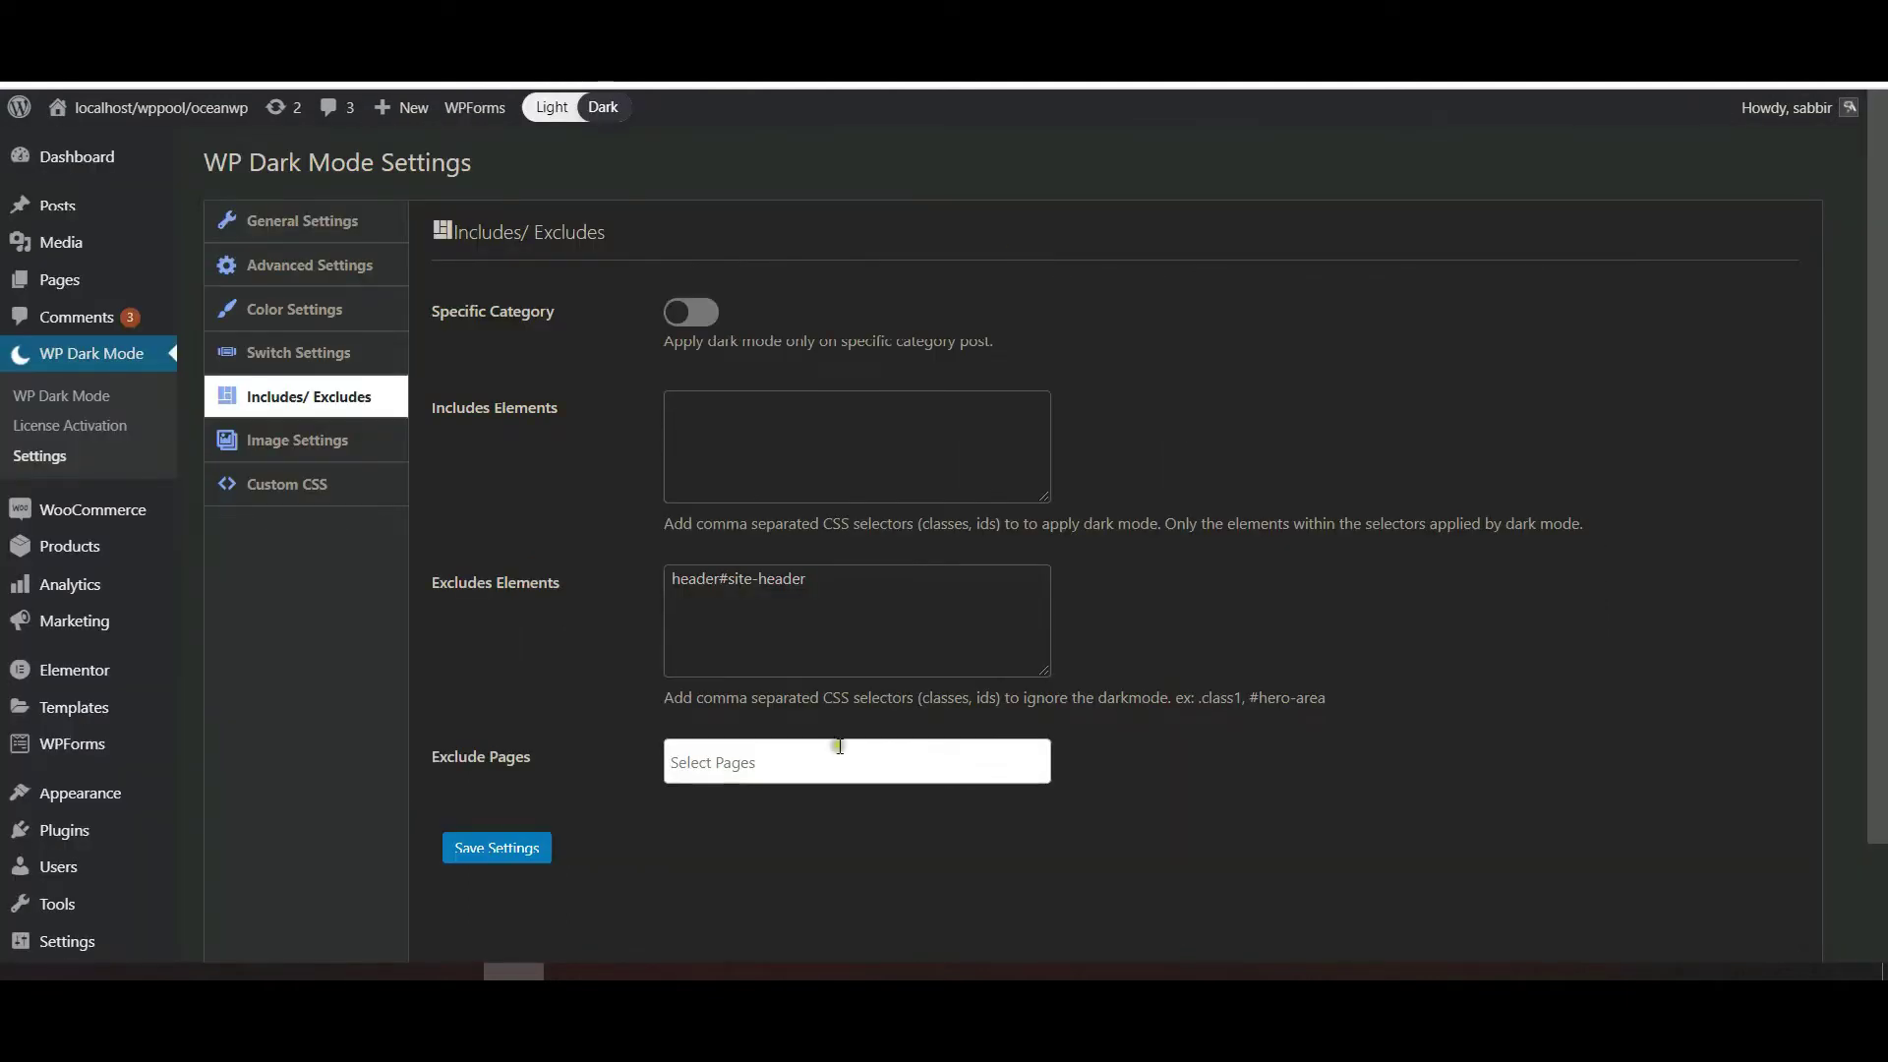
- Exclude the My Account page from dark mode and save the Includes/Excludes settings
left_click(751, 765)
scroll(718, 649, "down", 2)
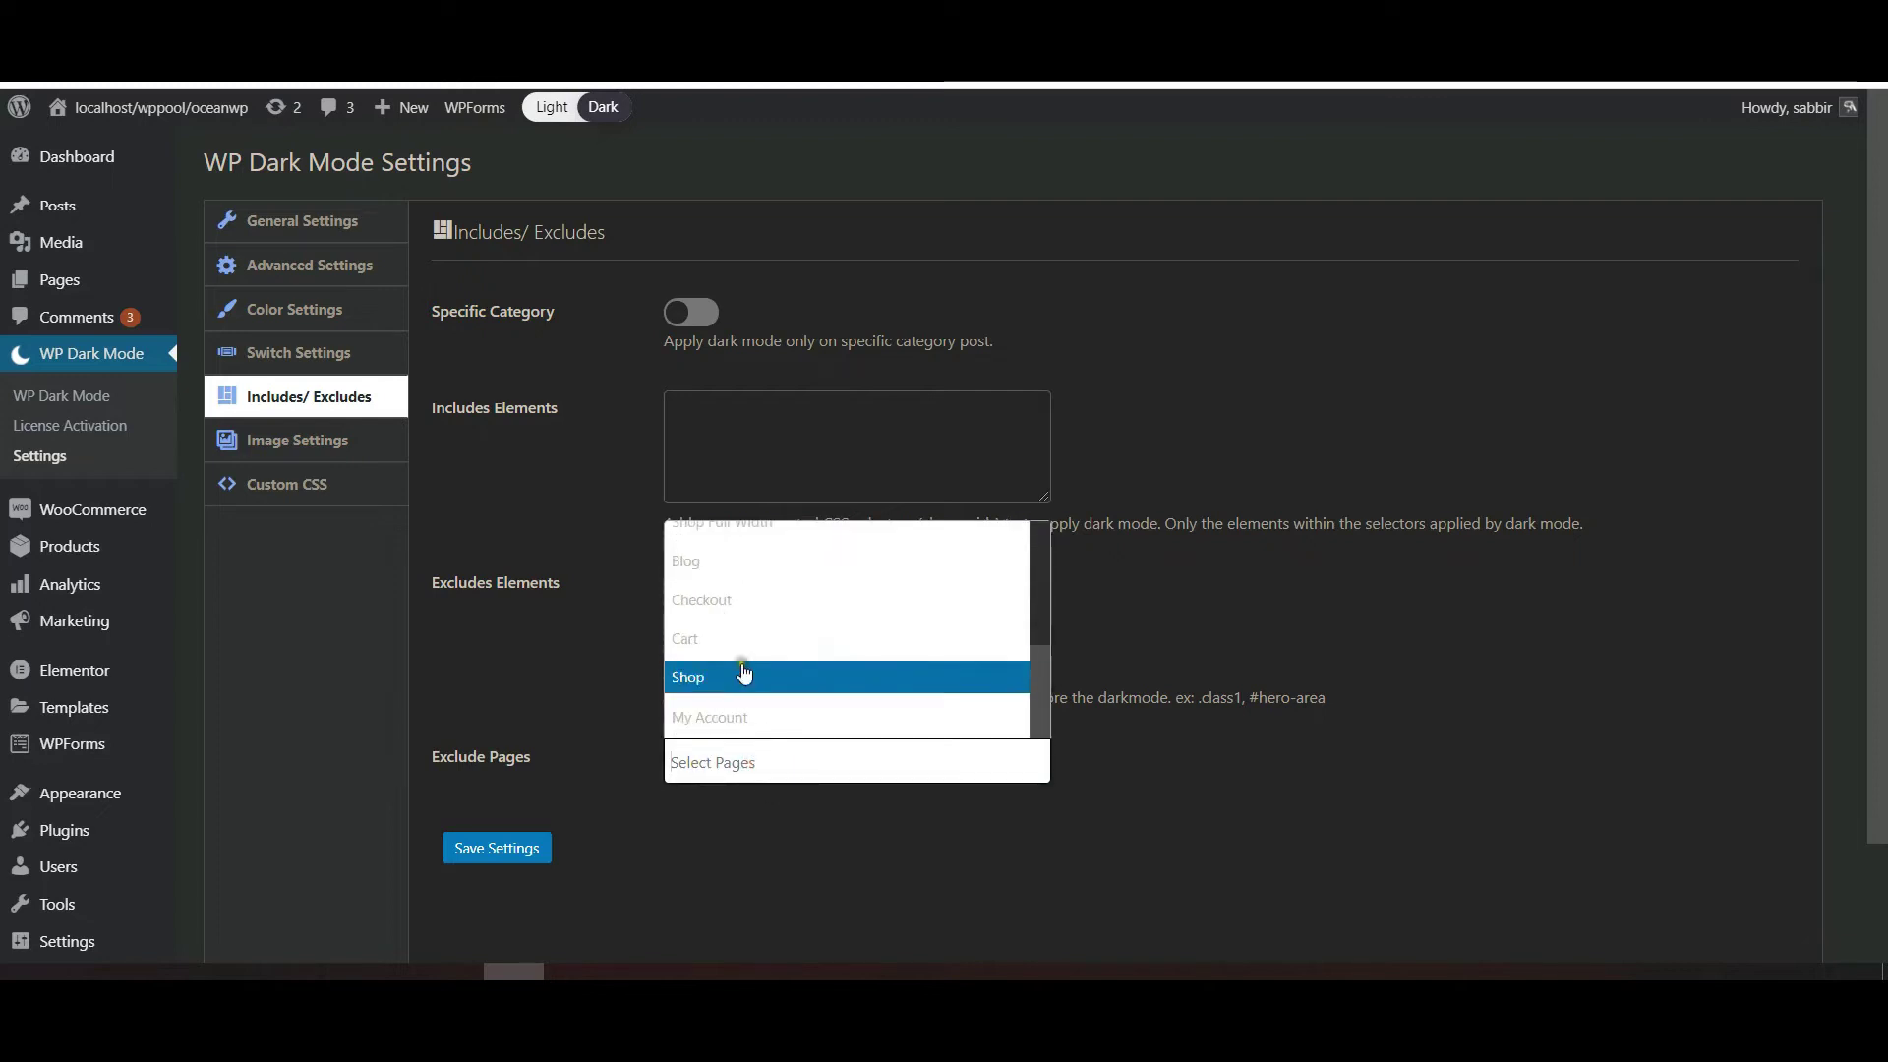
left_click(745, 719)
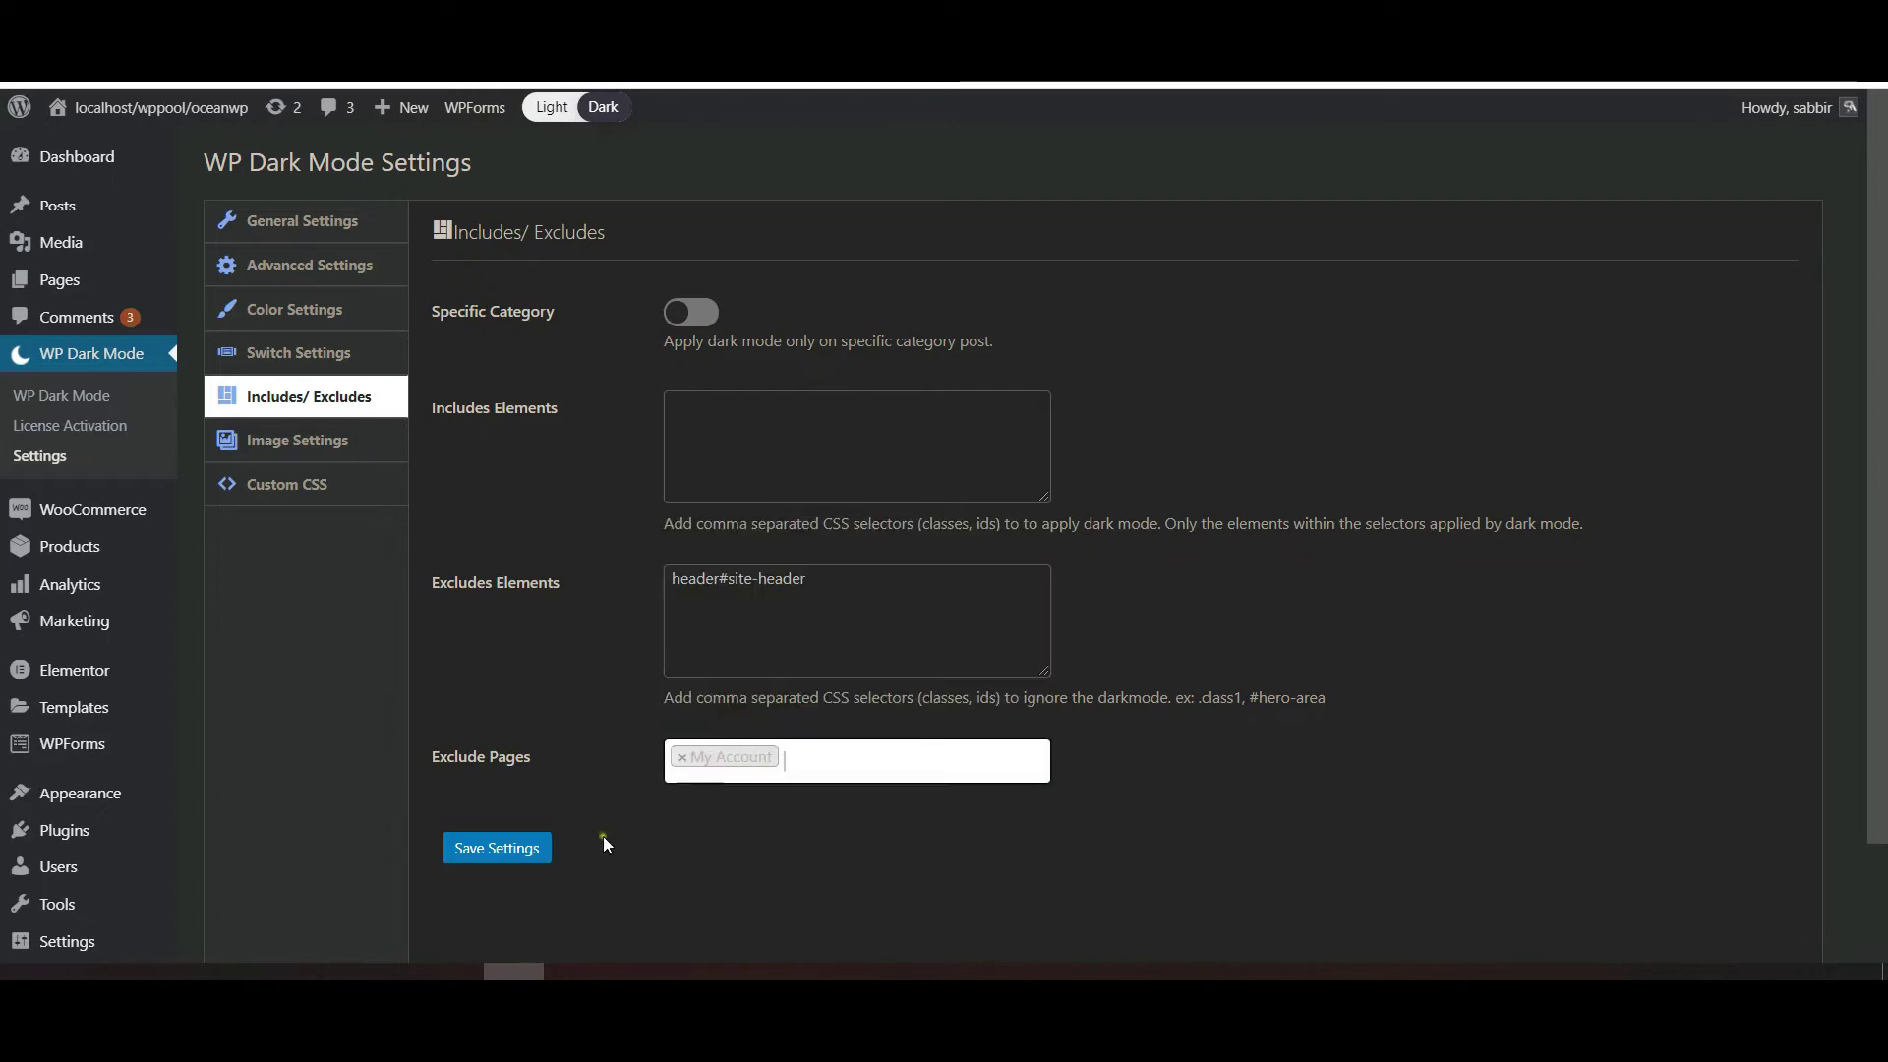
left_click(505, 848)
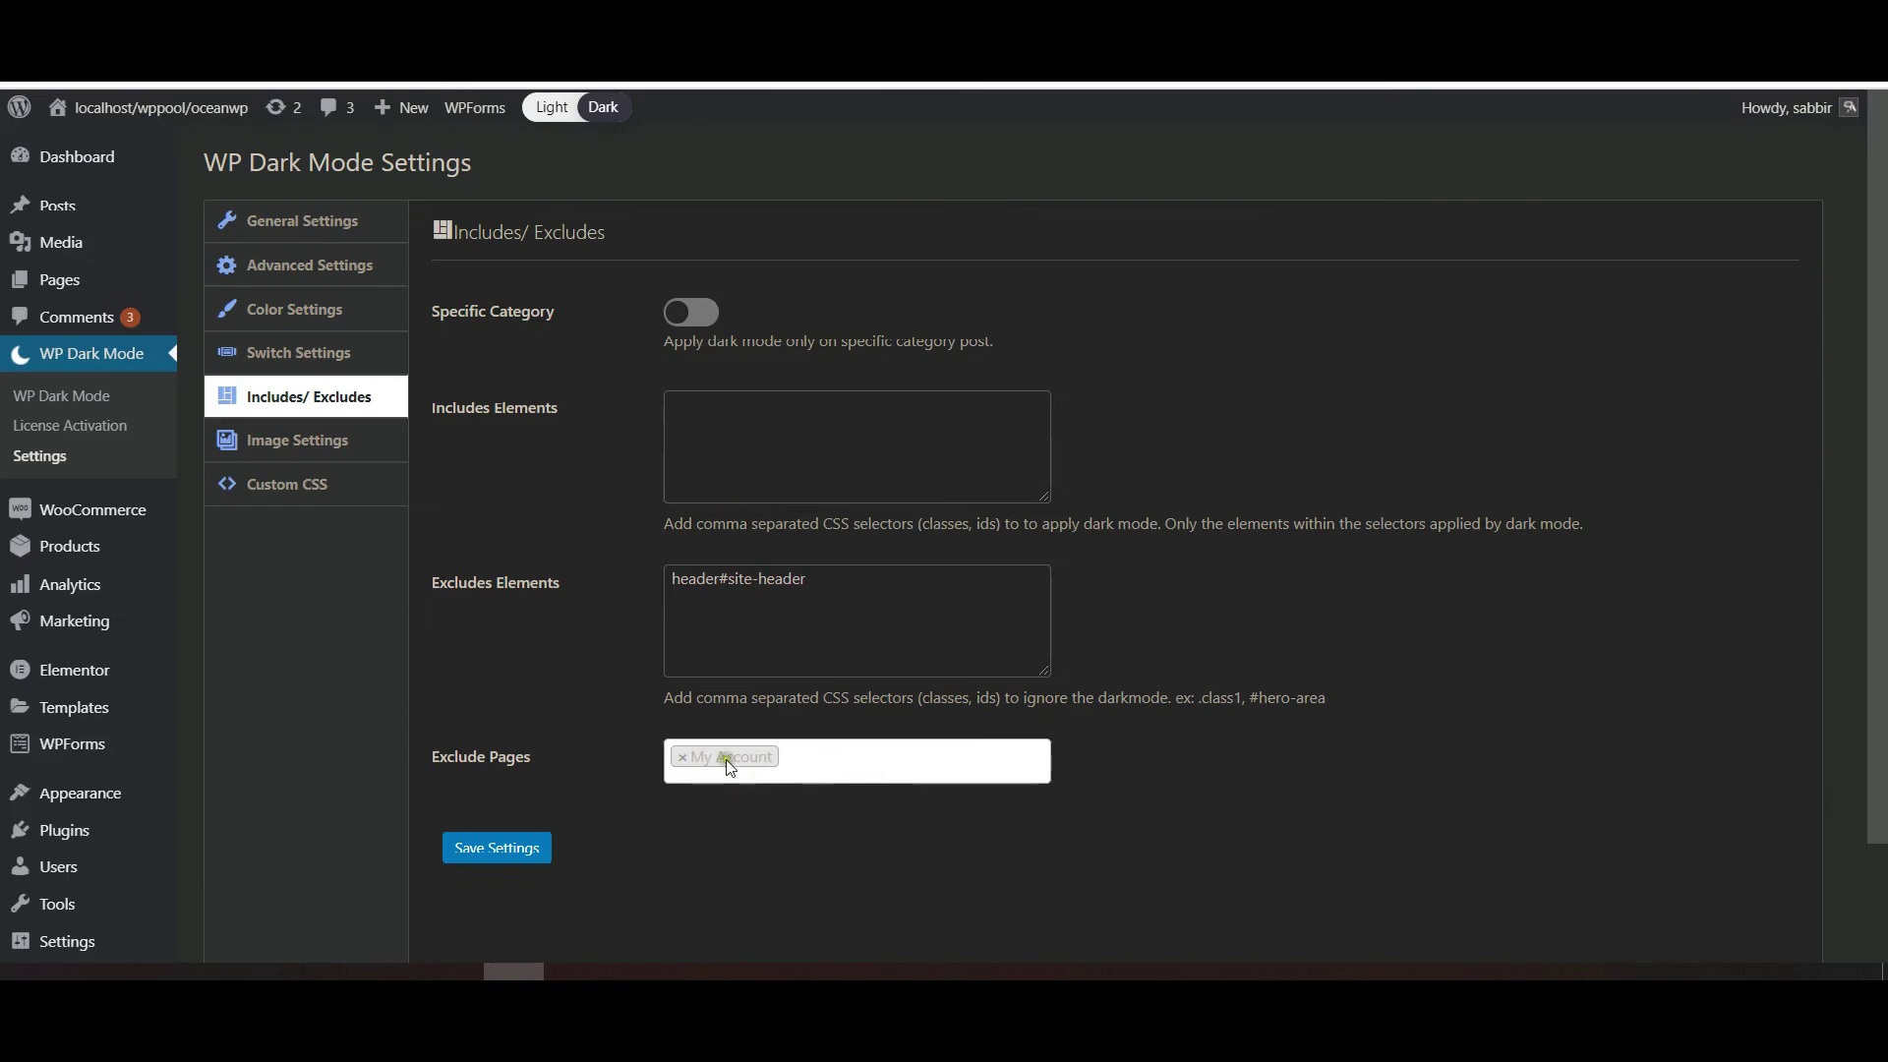
- Remove My Account from the excluded pages, save, then reload the store's My Account page and toggle its dark mode switch
left_click(682, 758)
left_click(477, 855)
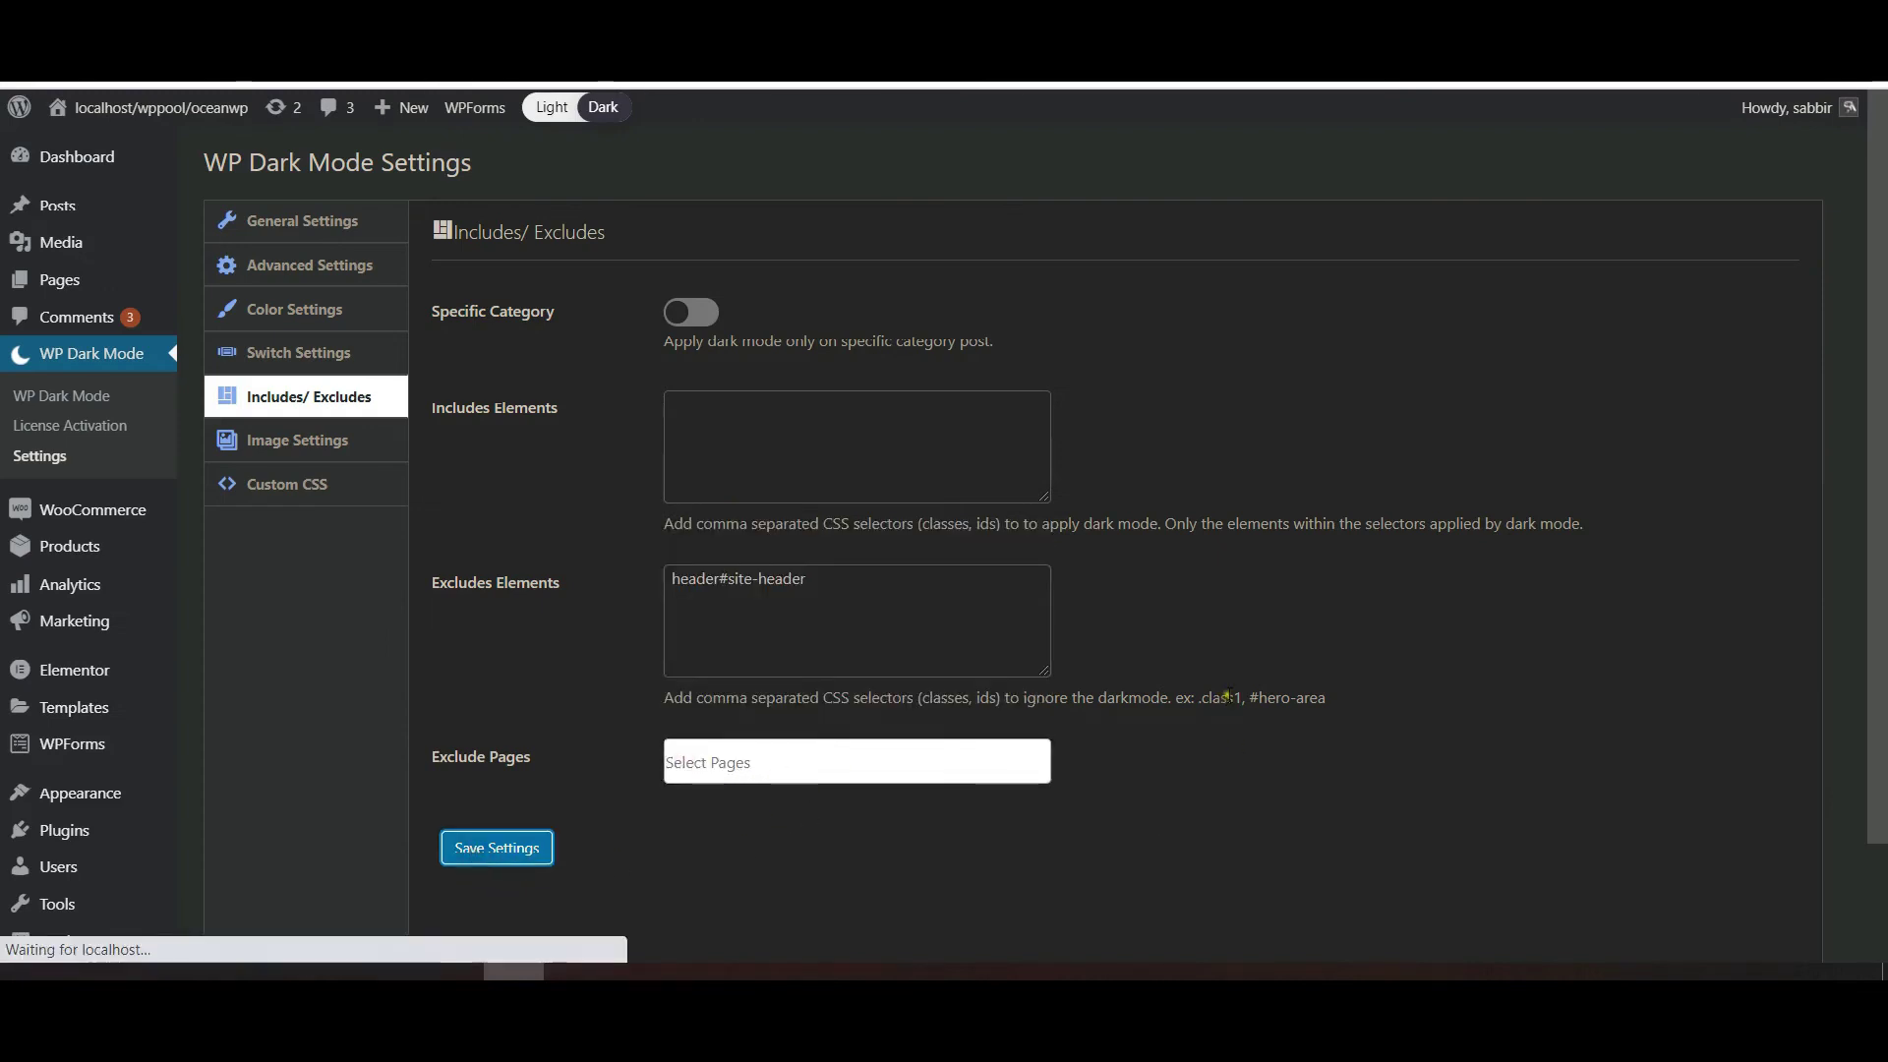
key("ctrl+Tab")
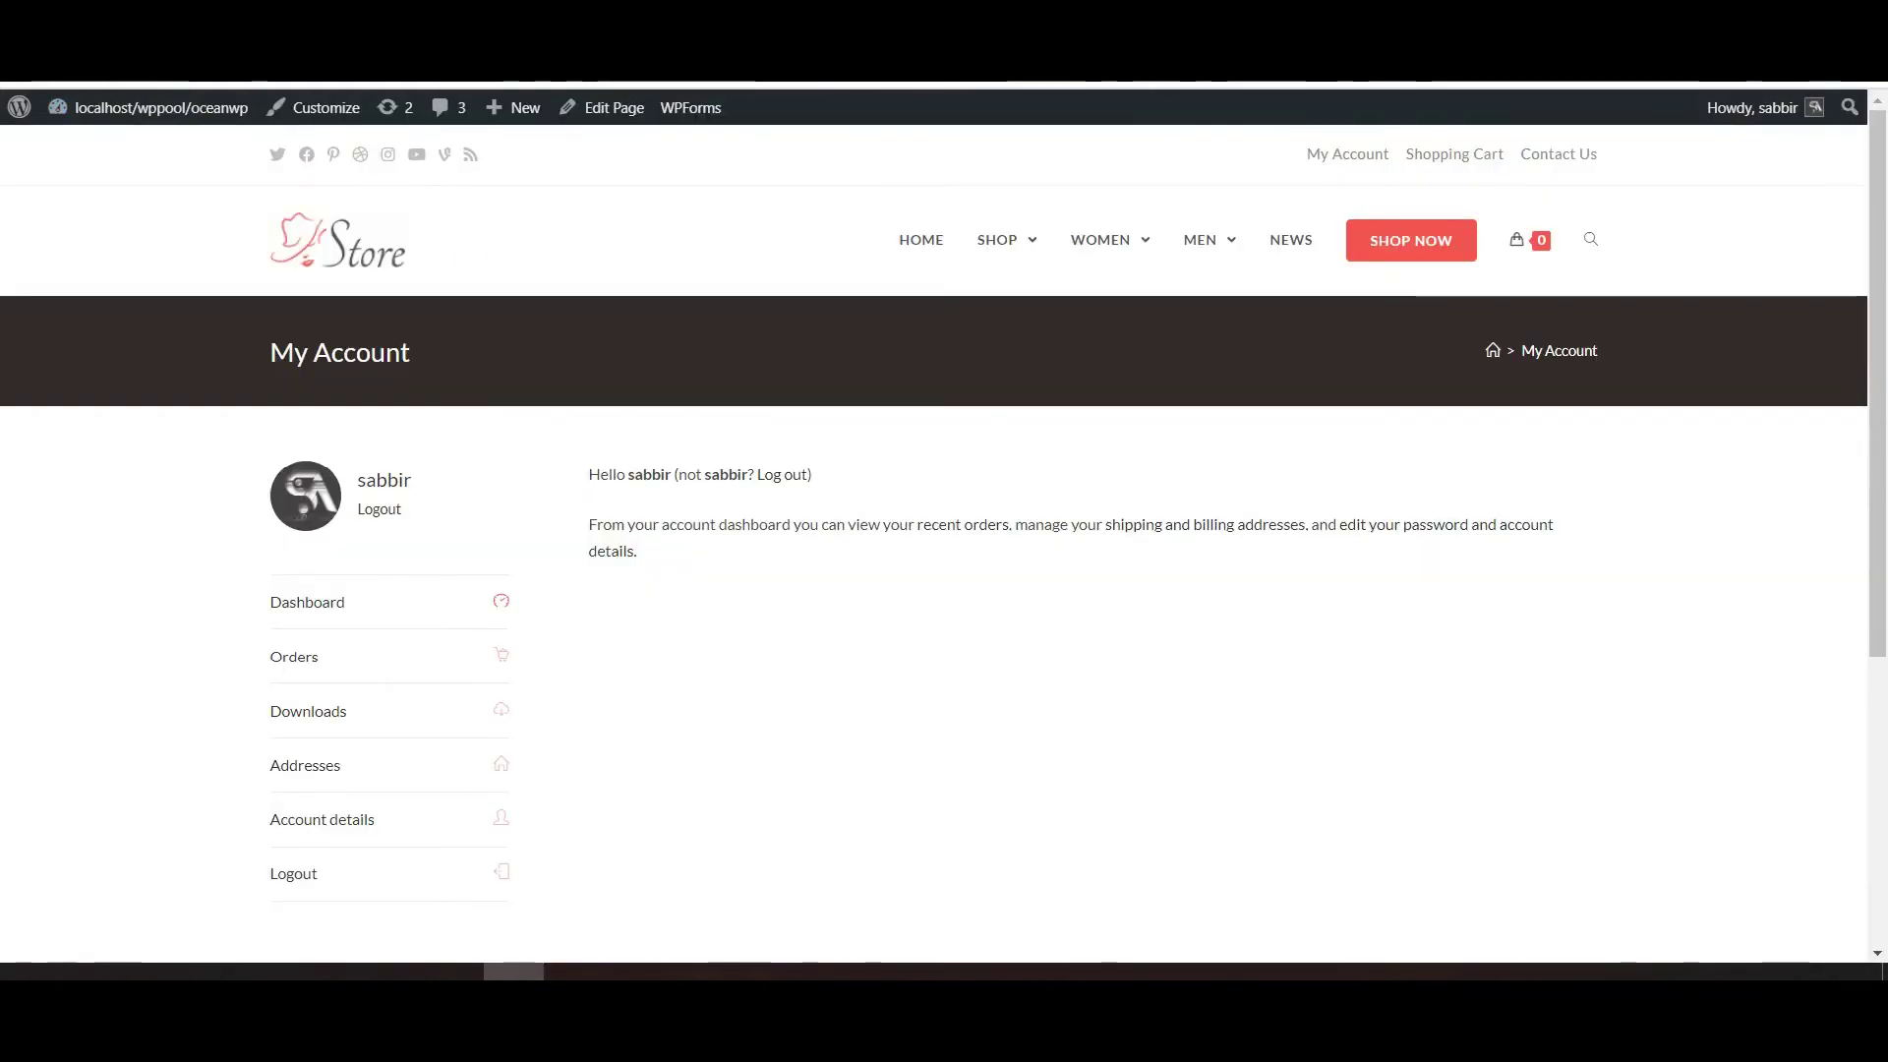
key("F5")
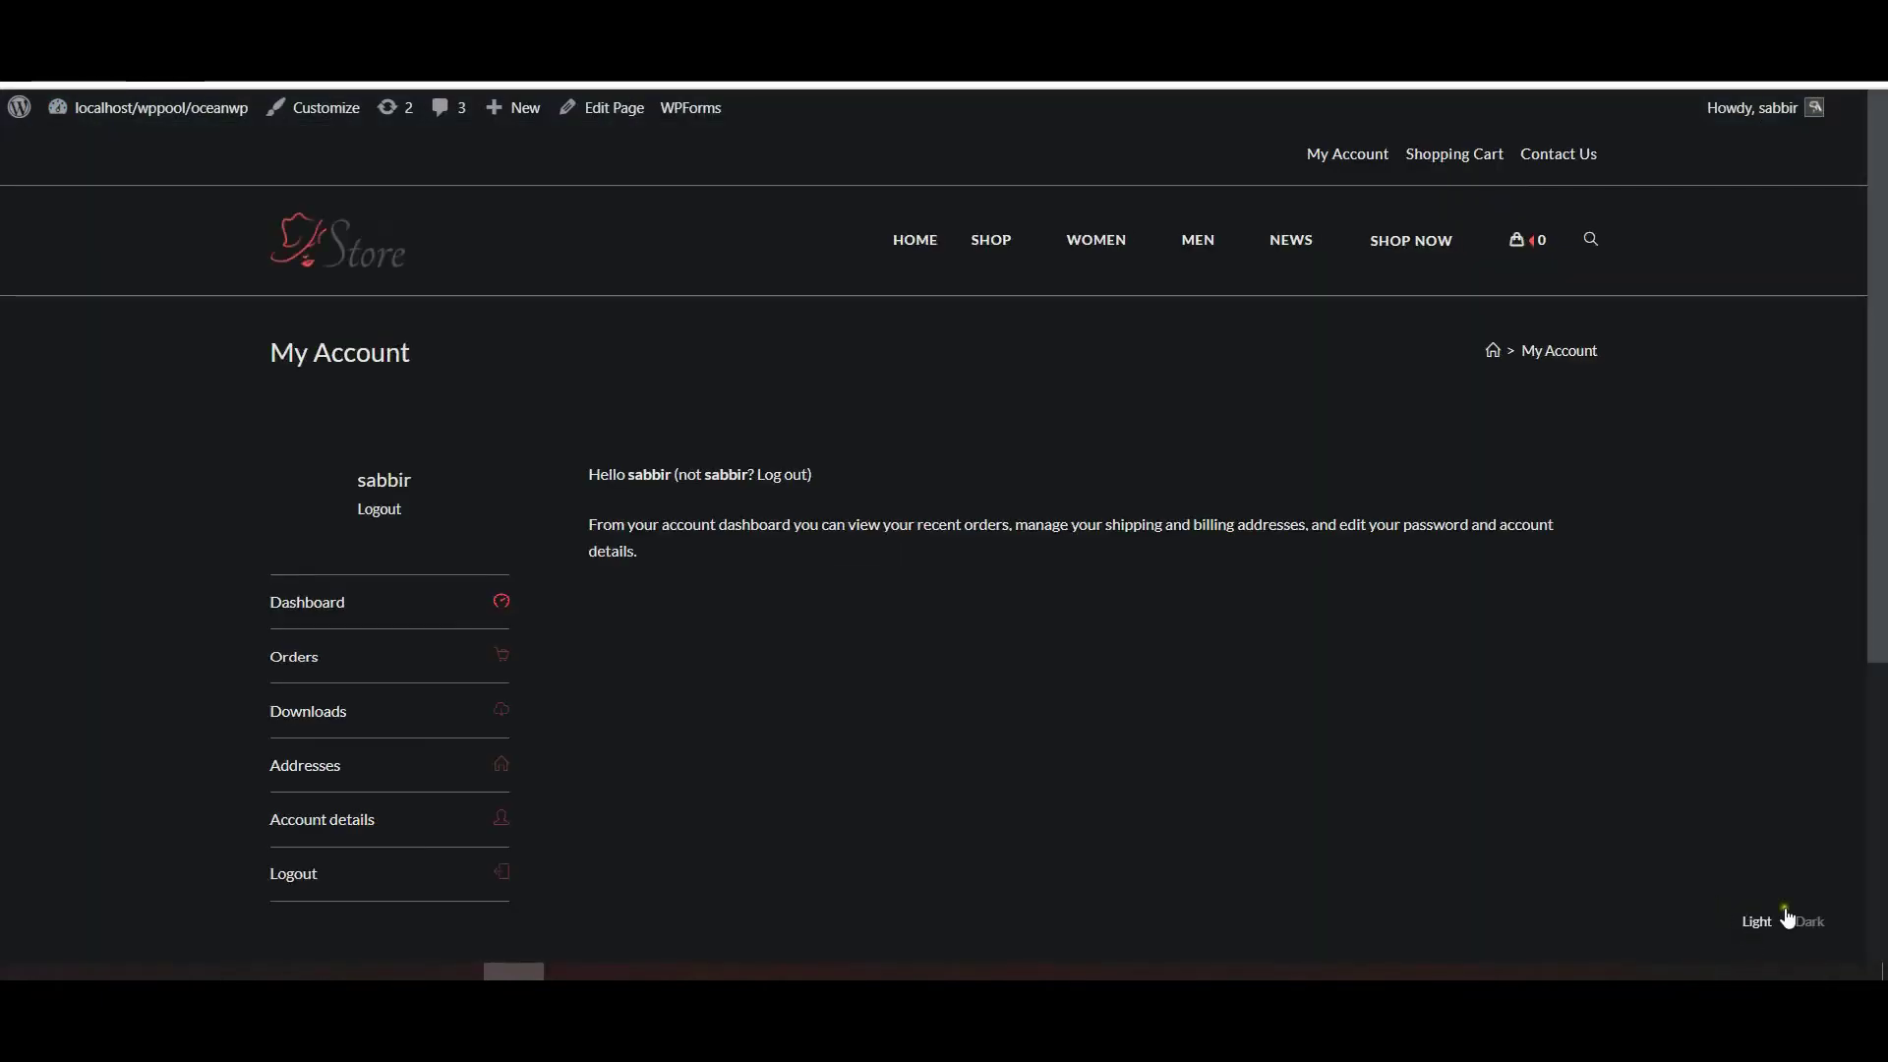
left_click(1787, 918)
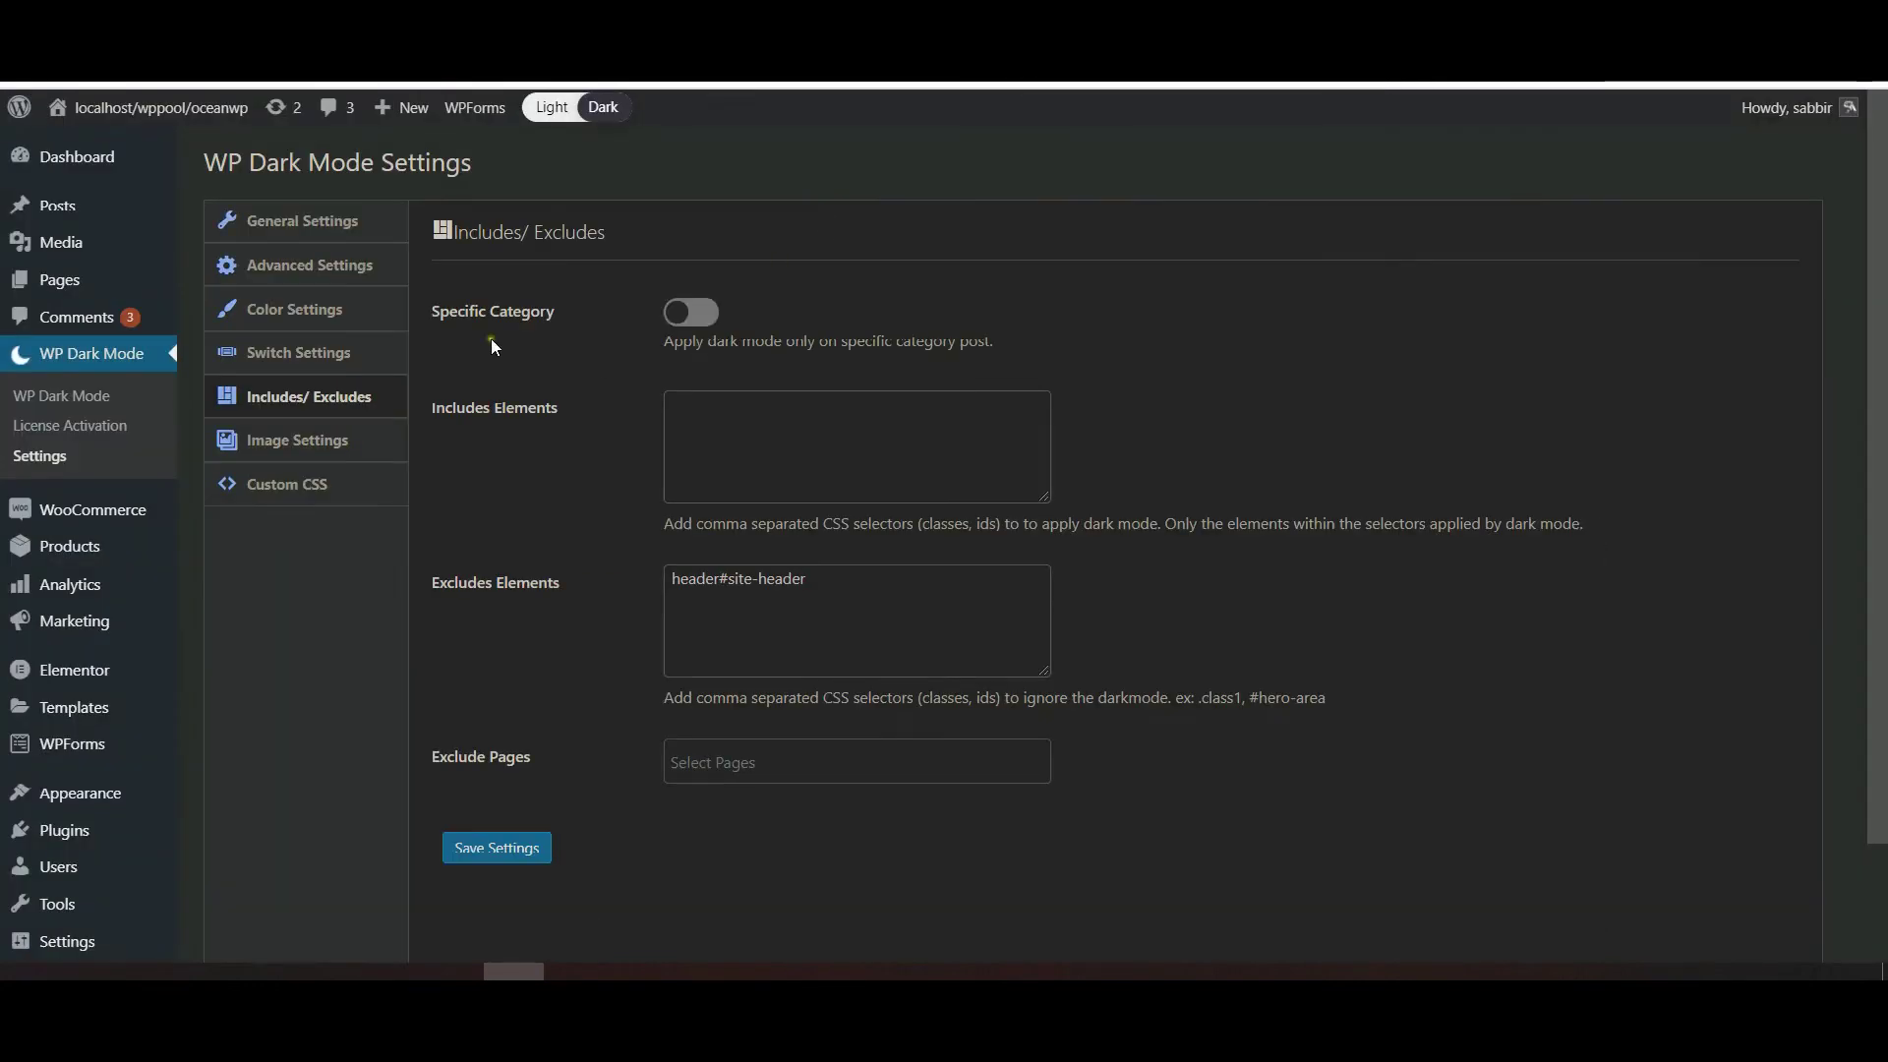
- Open the plugin's Image Settings and look over the store's home page
left_click(301, 445)
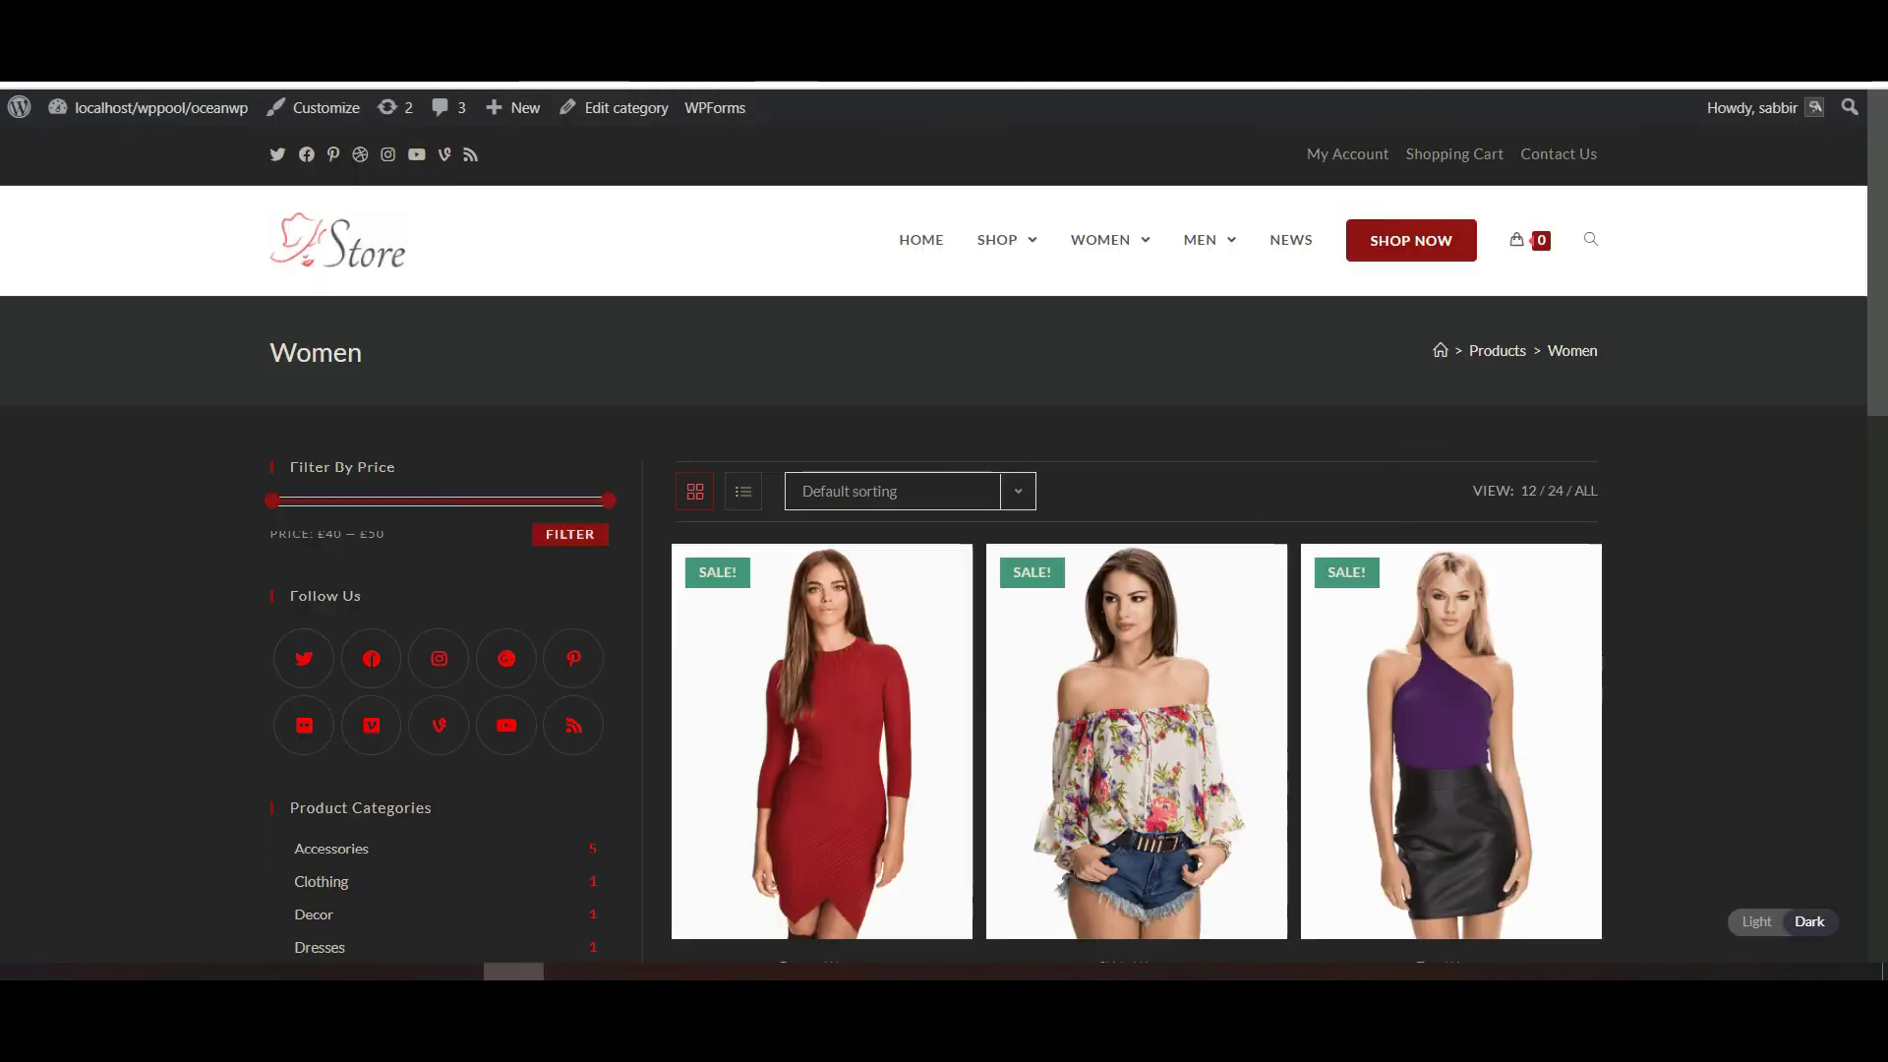
left_click(920, 240)
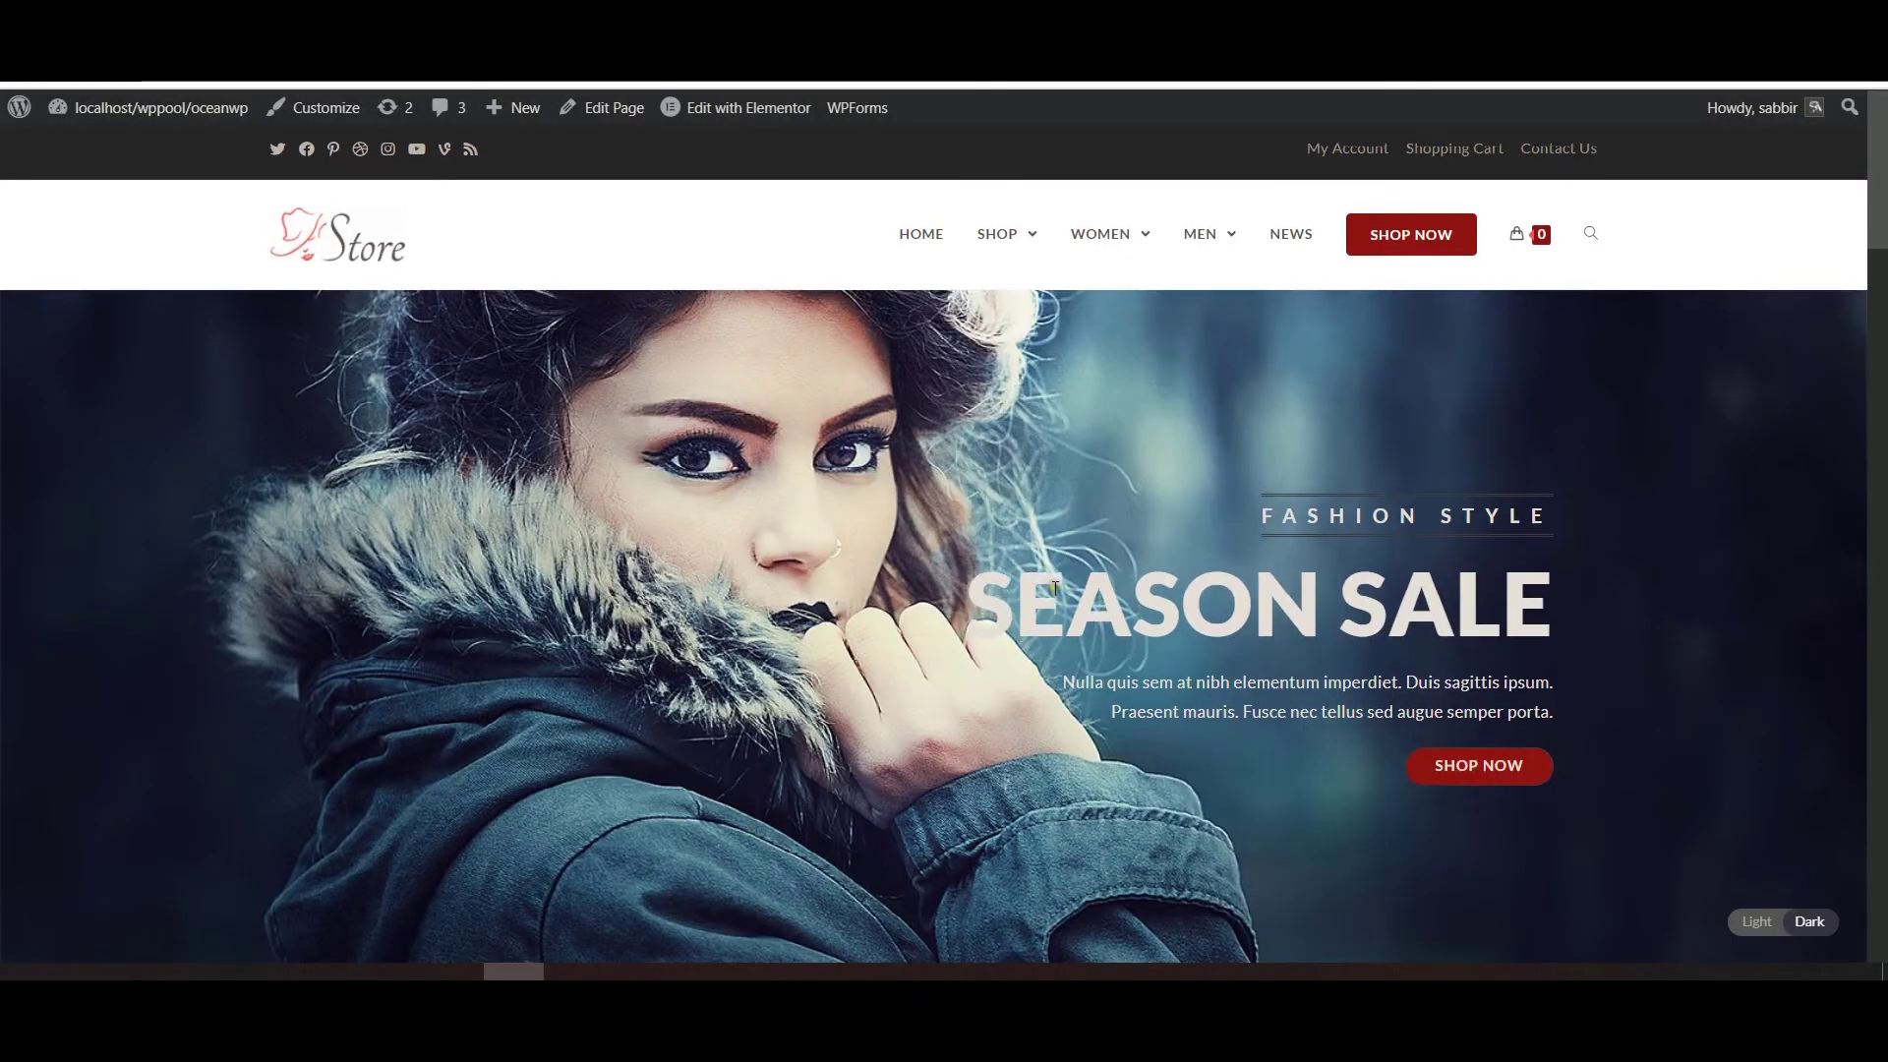
scroll(1030, 588, "down", 10)
scroll(927, 598, "up", 12)
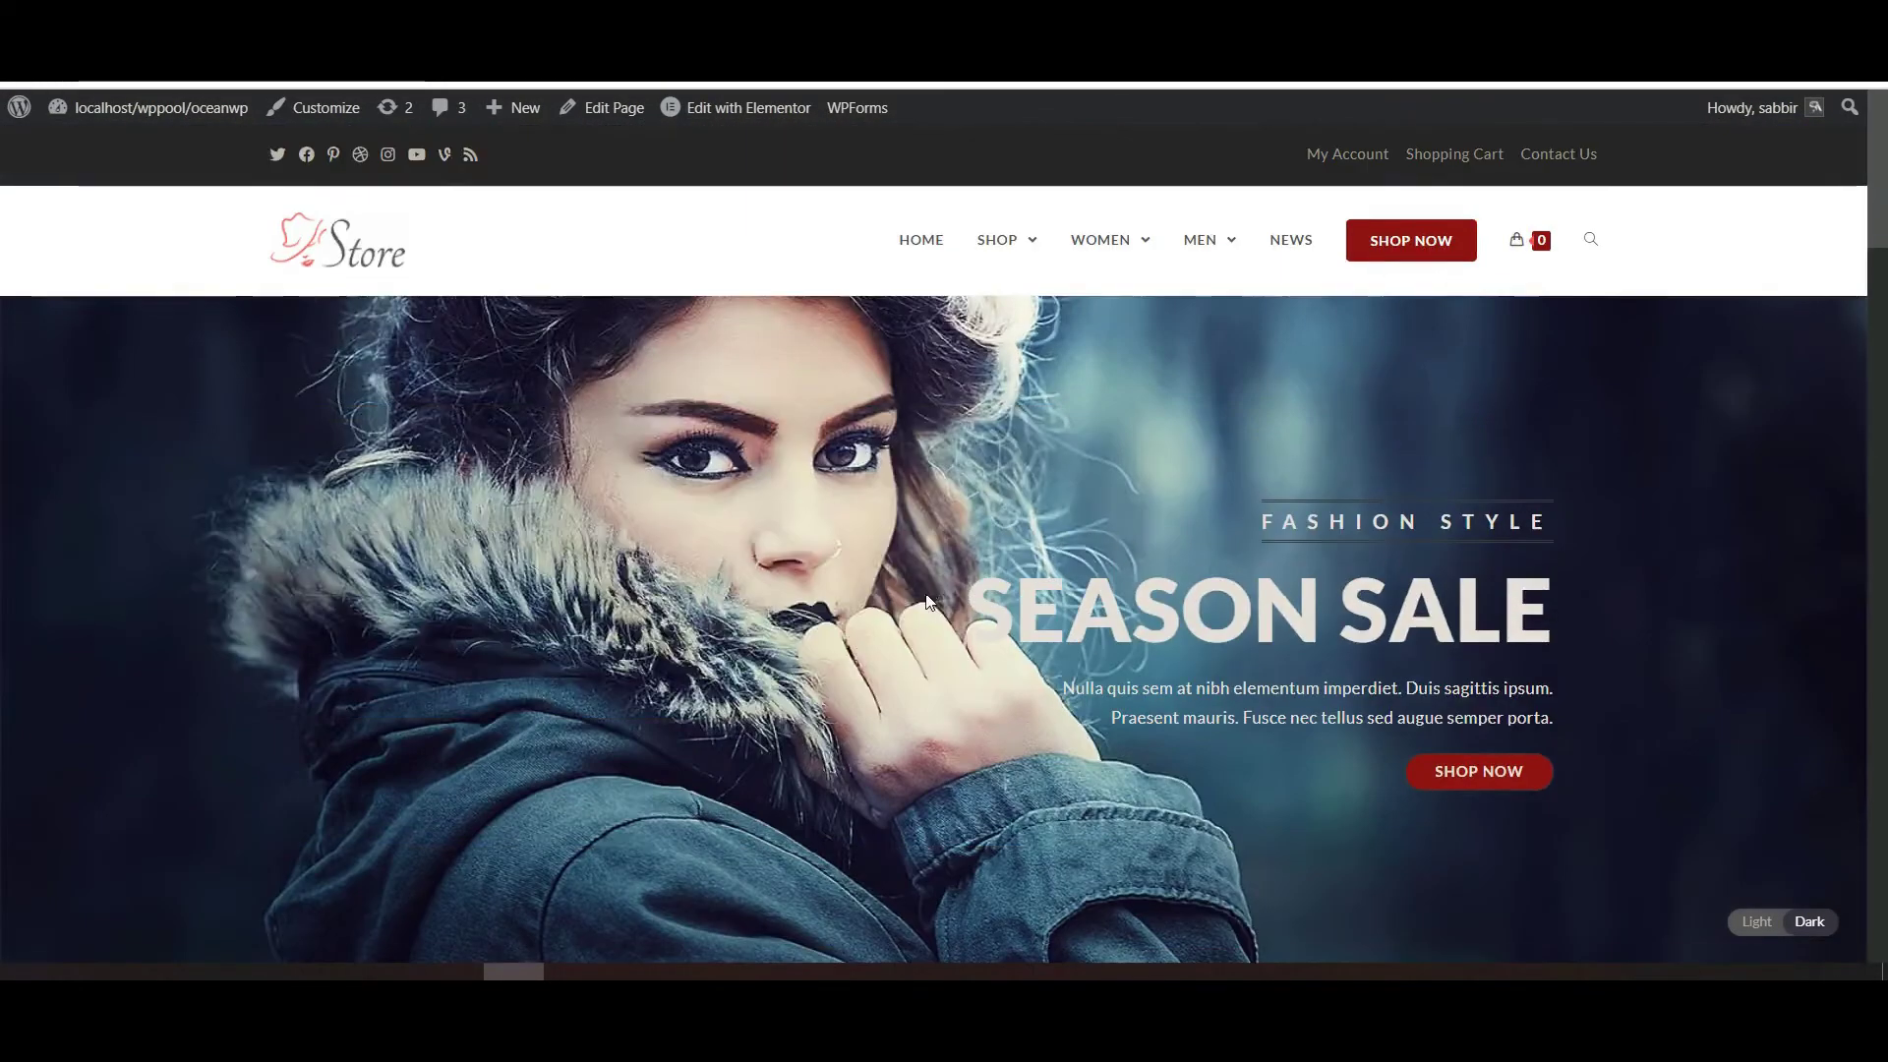
- Inspect the home page's Season Sale banner with the developer tools and copy its background image URL
right_click(776, 480)
left_click(916, 818)
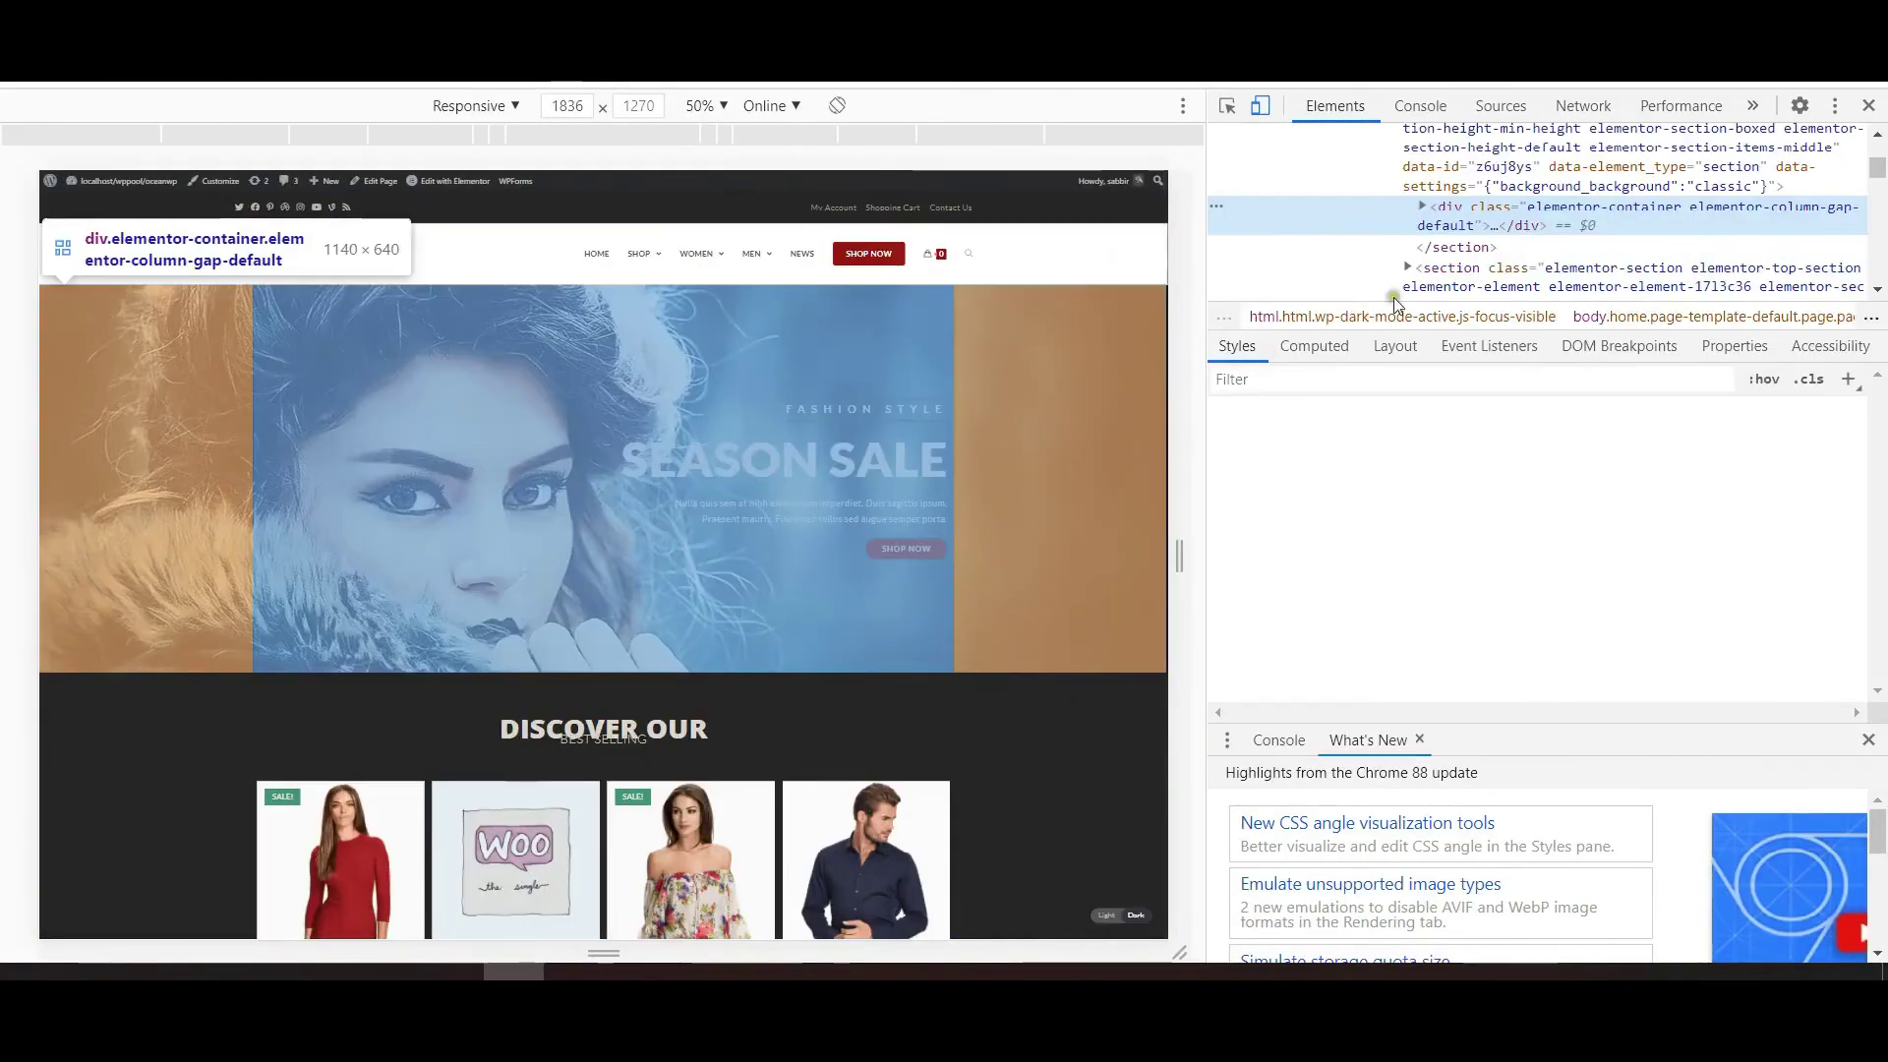
left_click(1613, 191)
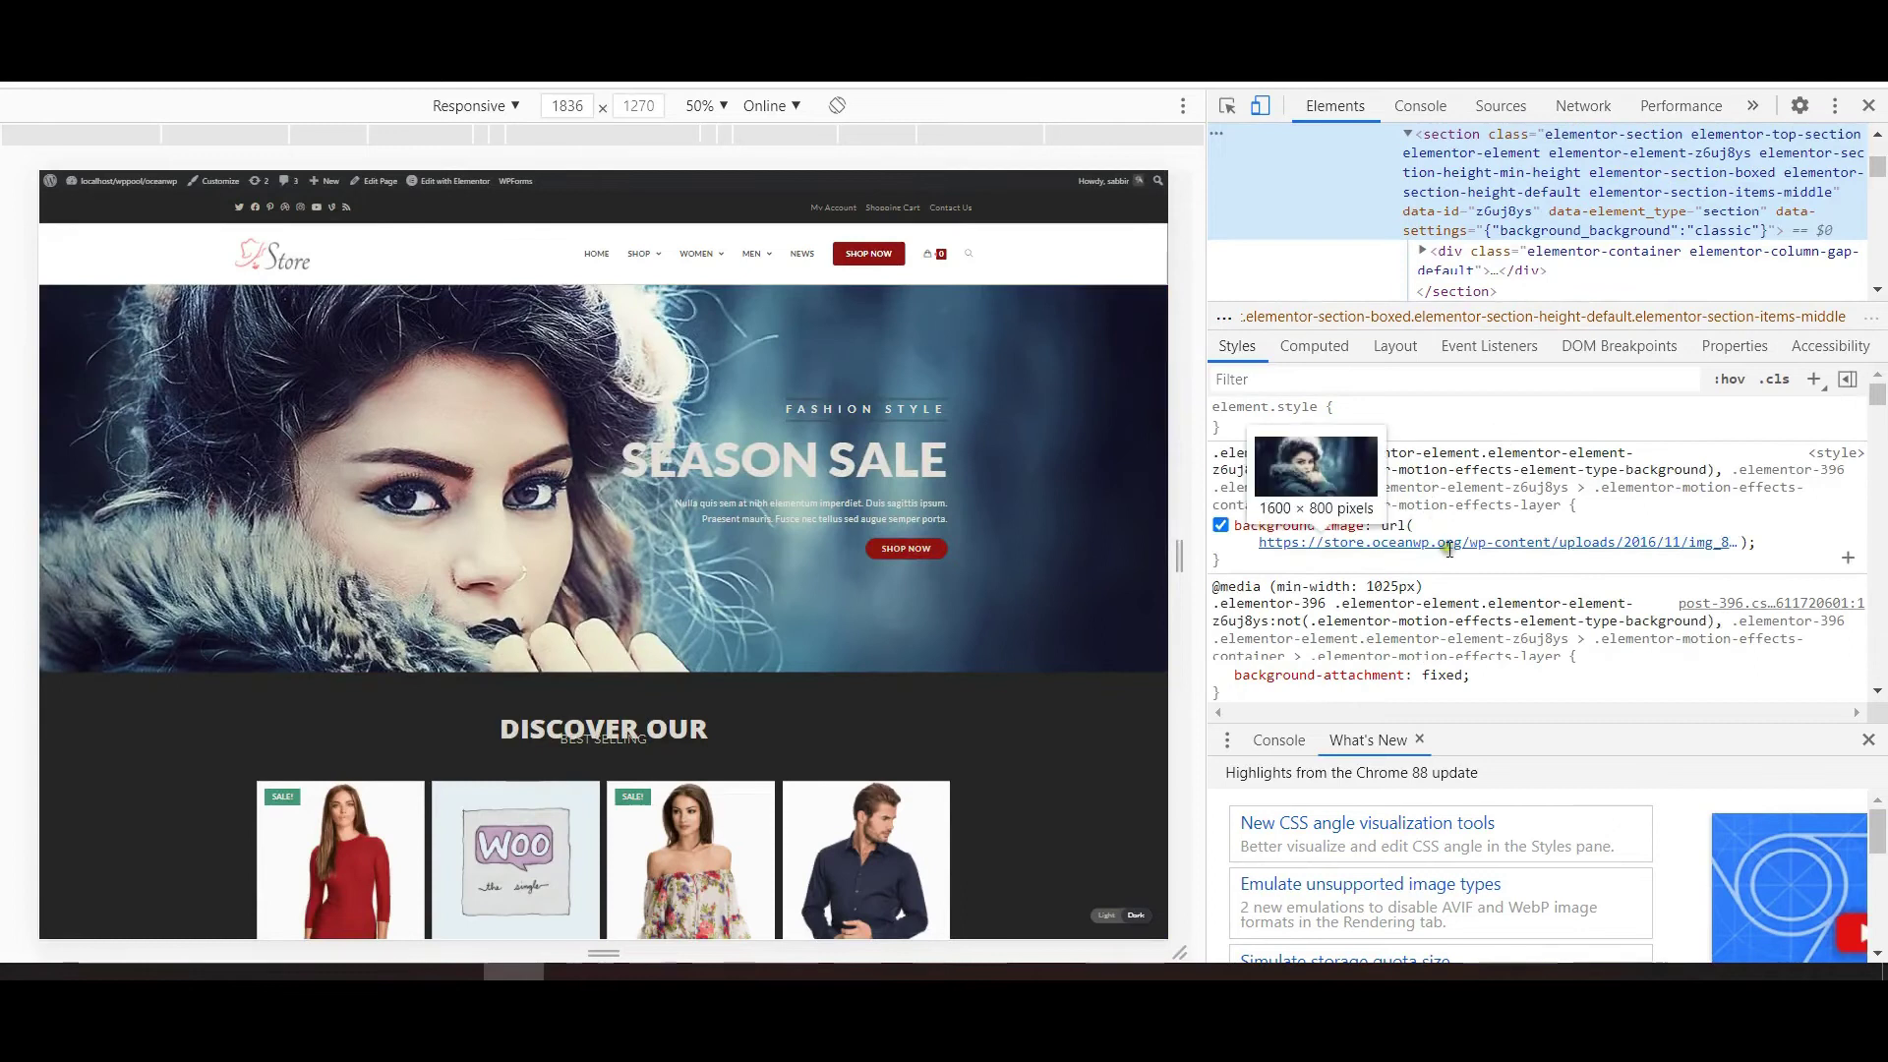
left_click(1433, 543)
left_click_drag(1253, 542, 1805, 543)
right_click(1796, 542)
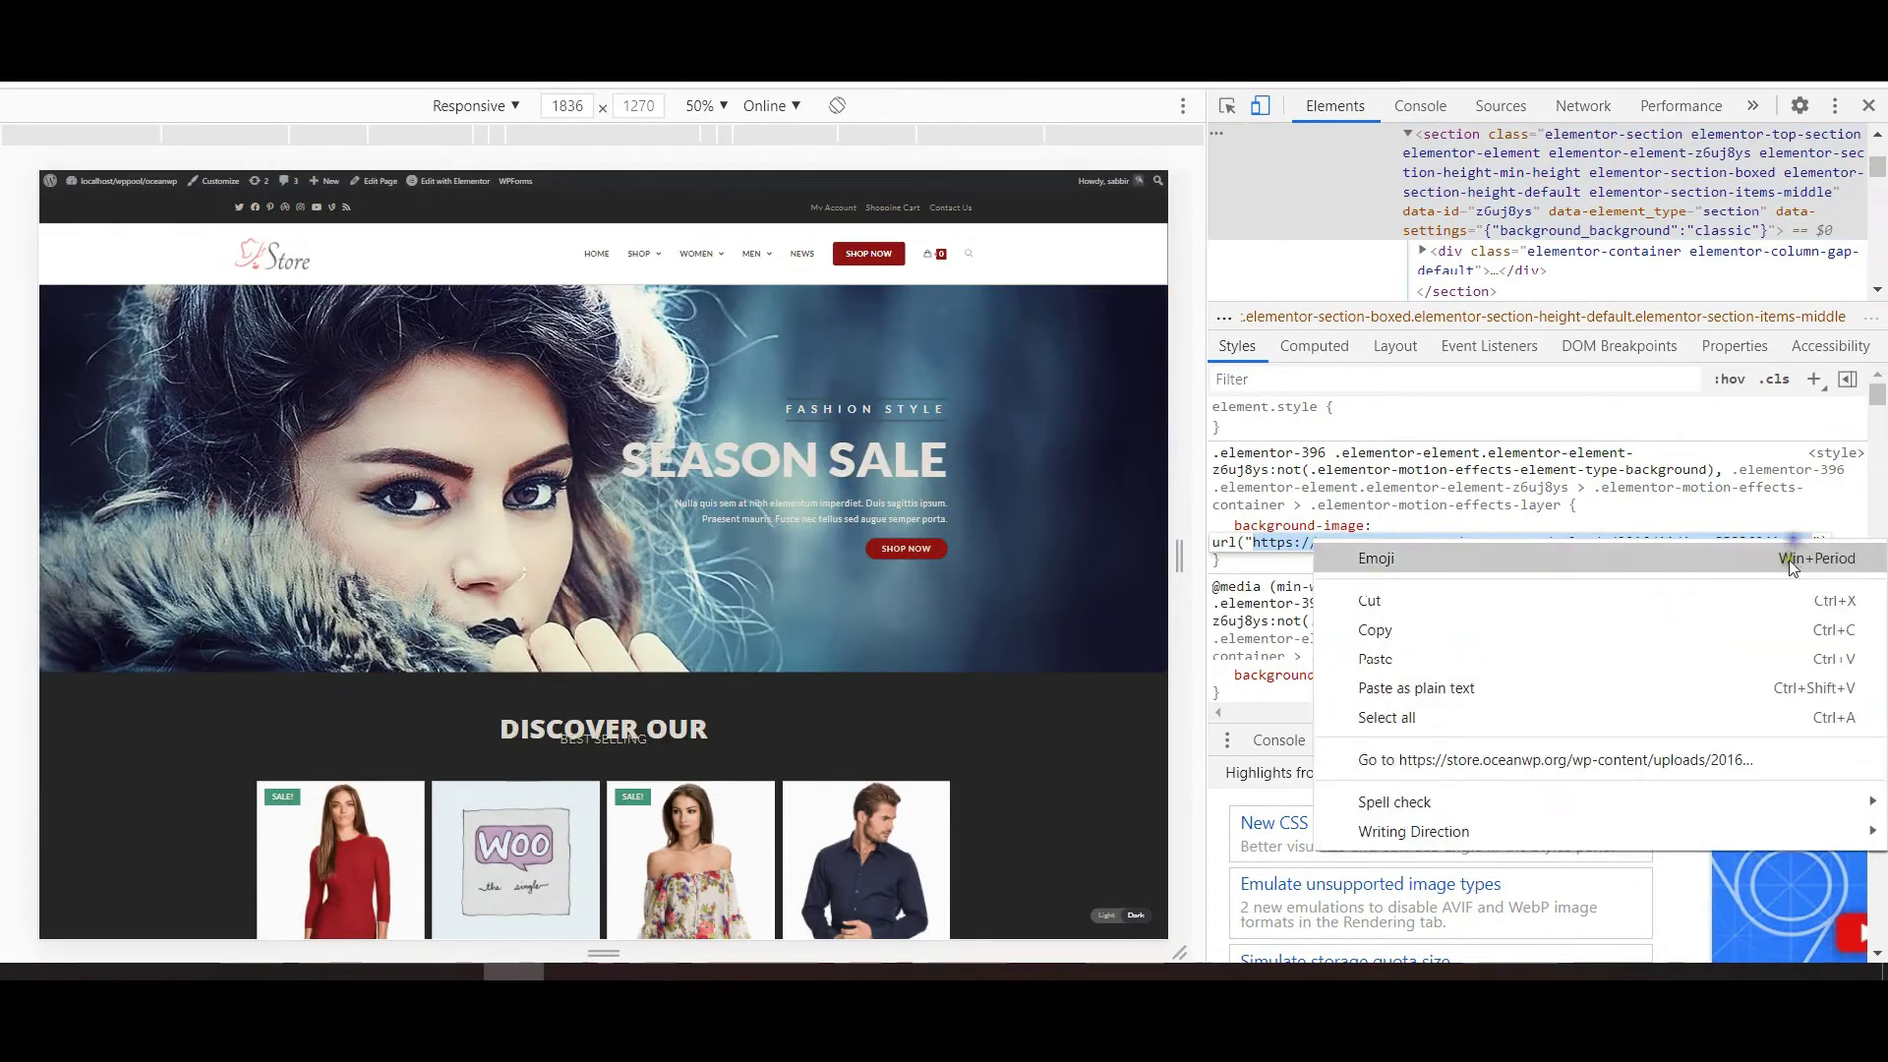
left_click(1377, 632)
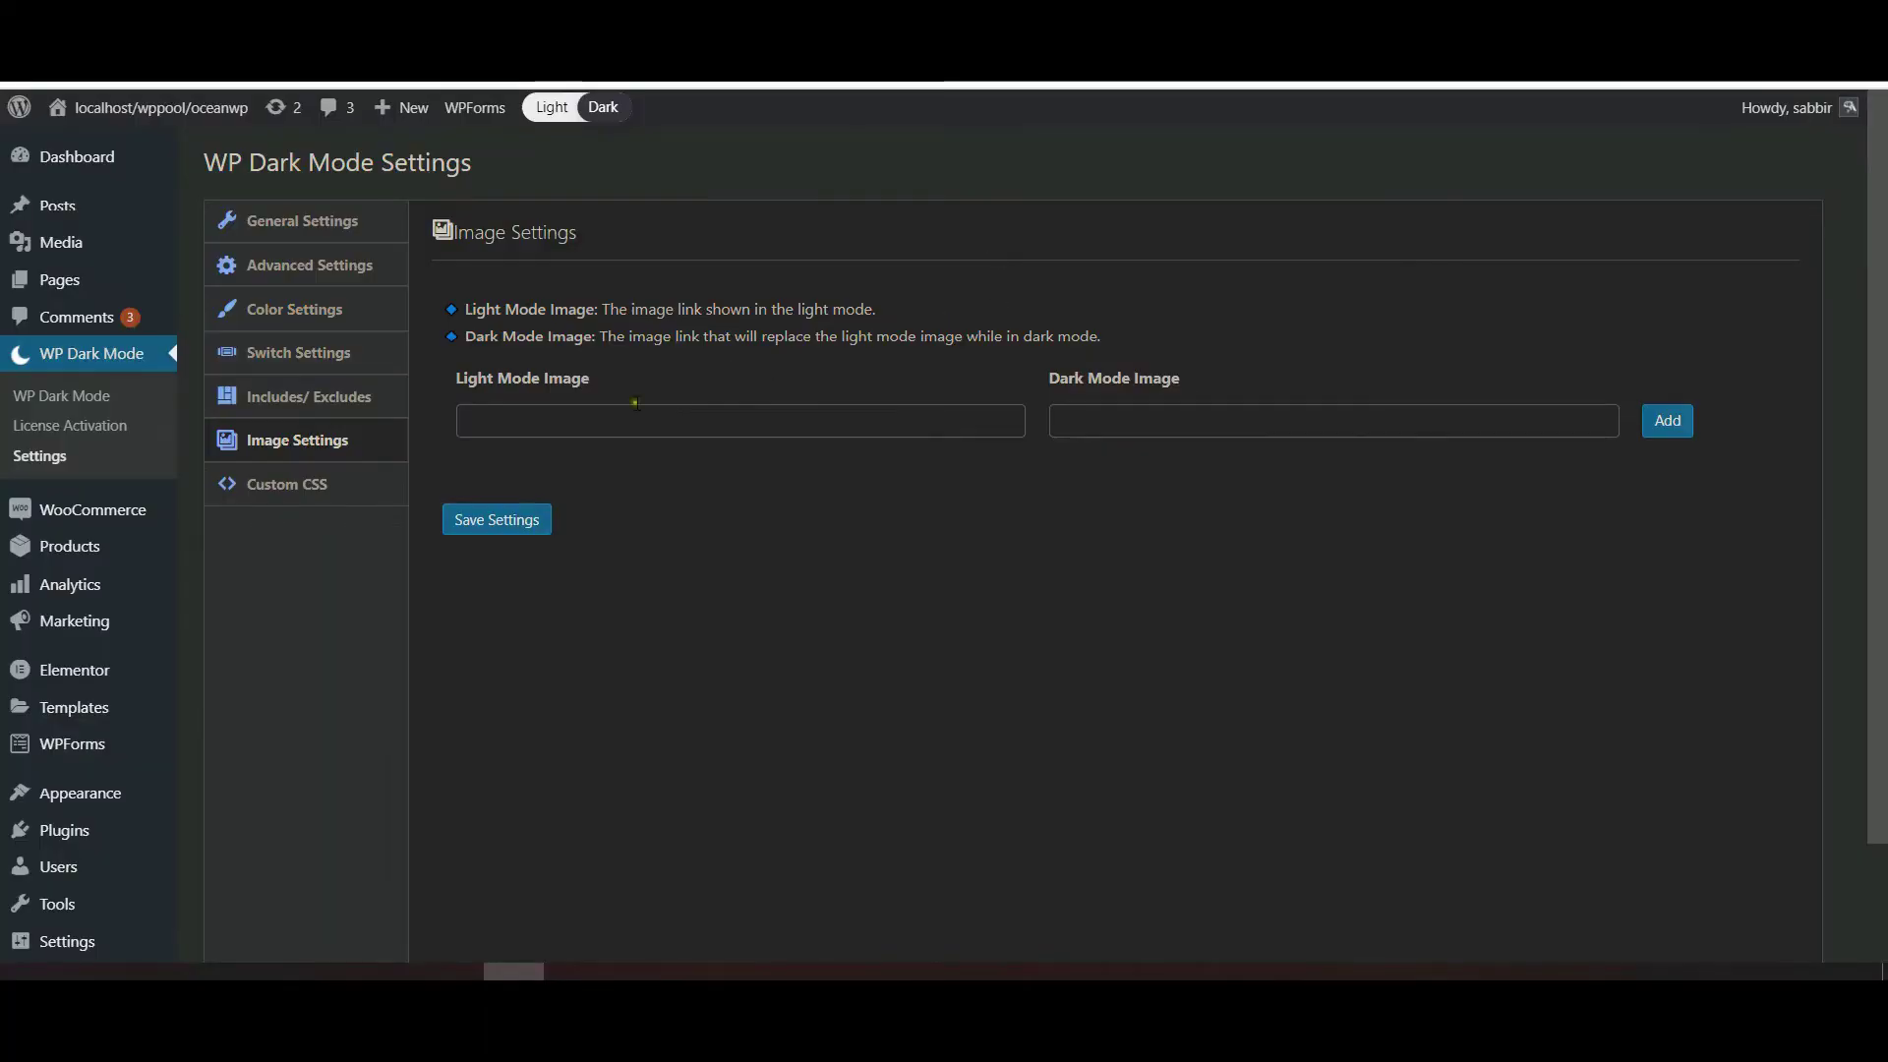
left_click(635, 405)
right_click(626, 415)
left_click(659, 602)
left_click(1186, 527)
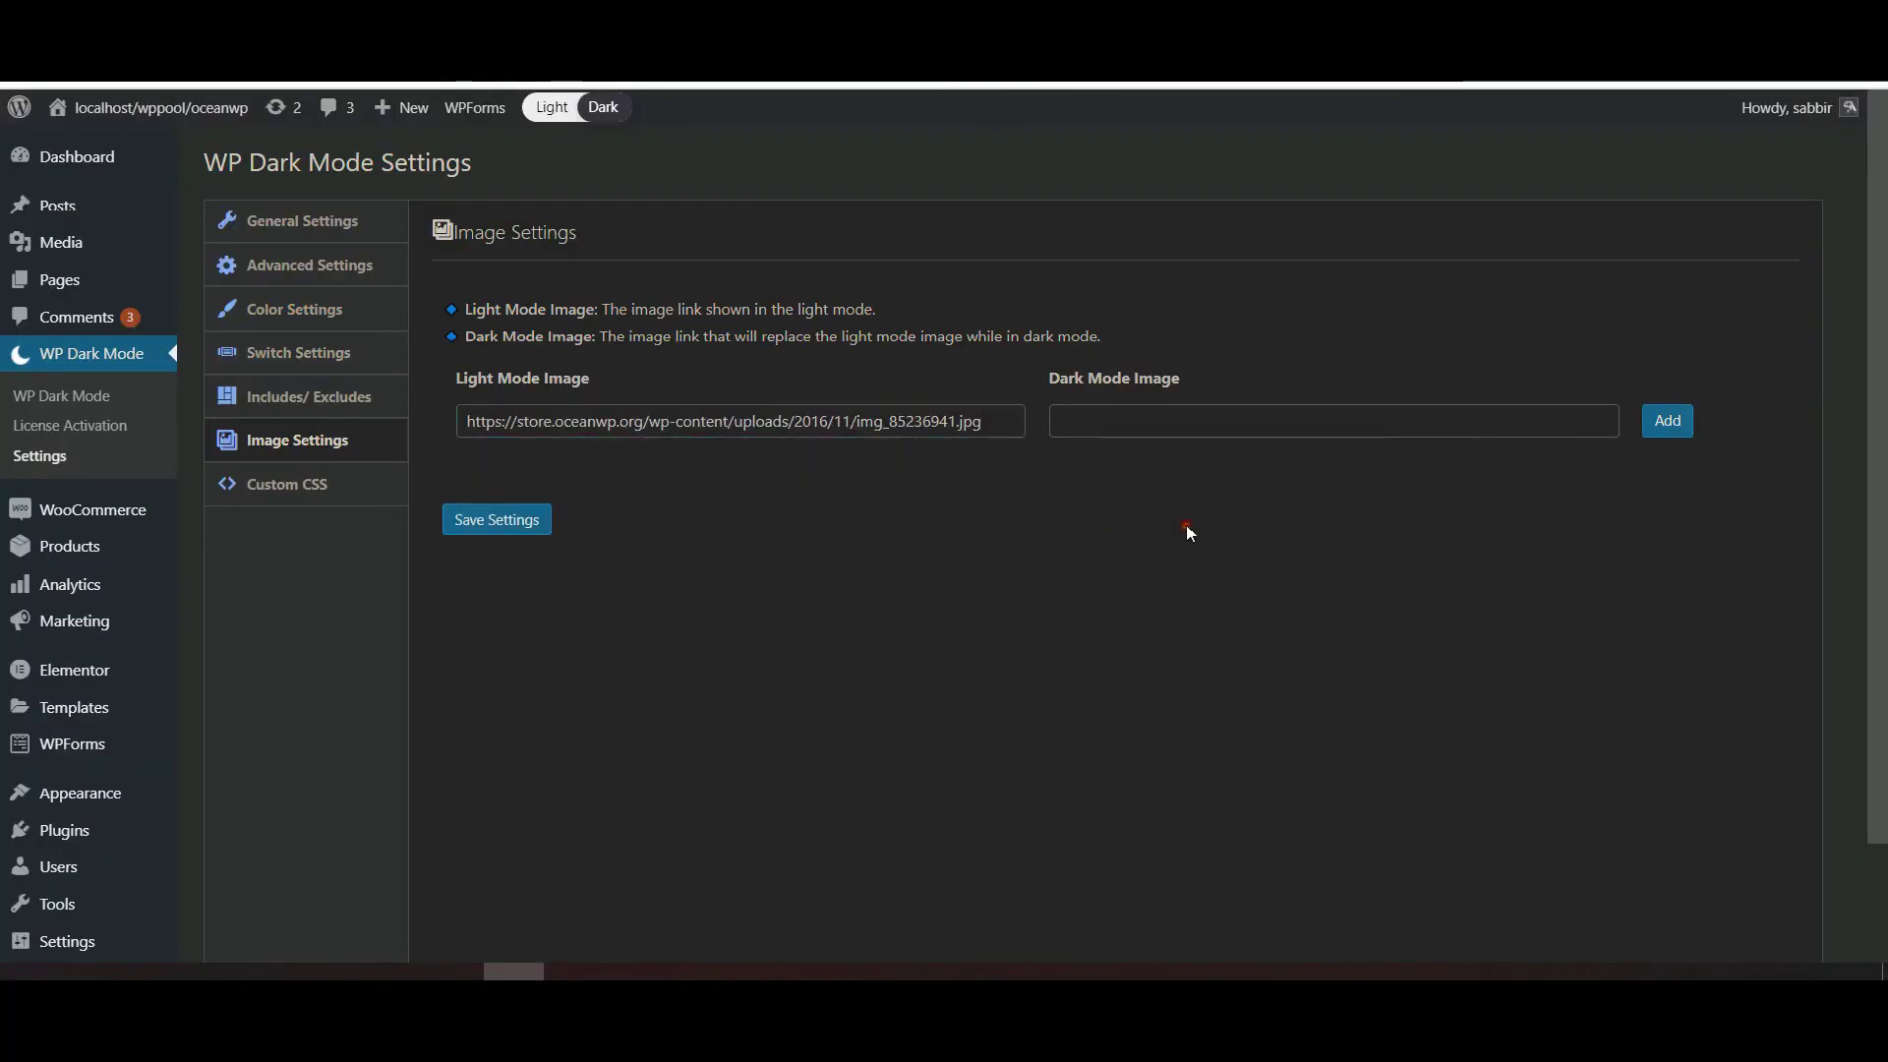
- Open the Media Library and switch the admin area to light mode and back to dark mode
mouse_move(96, 242)
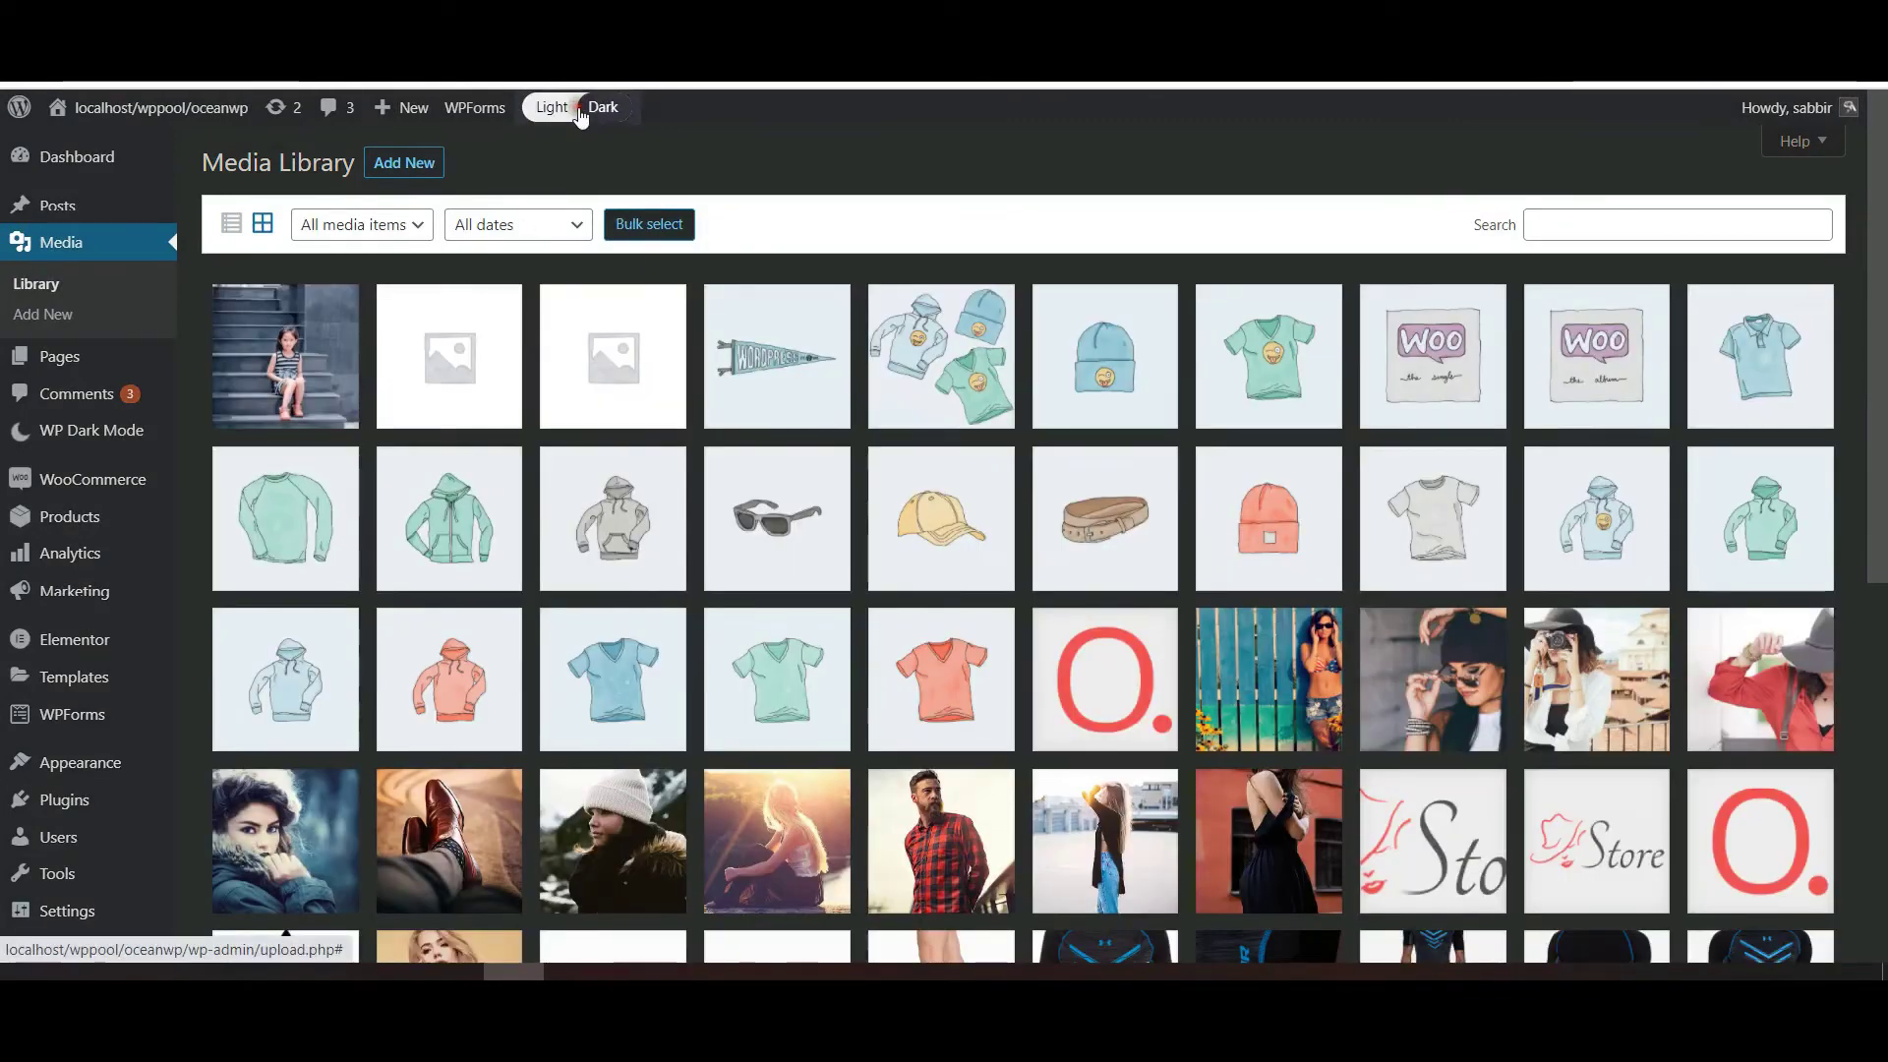
left_click(570, 109)
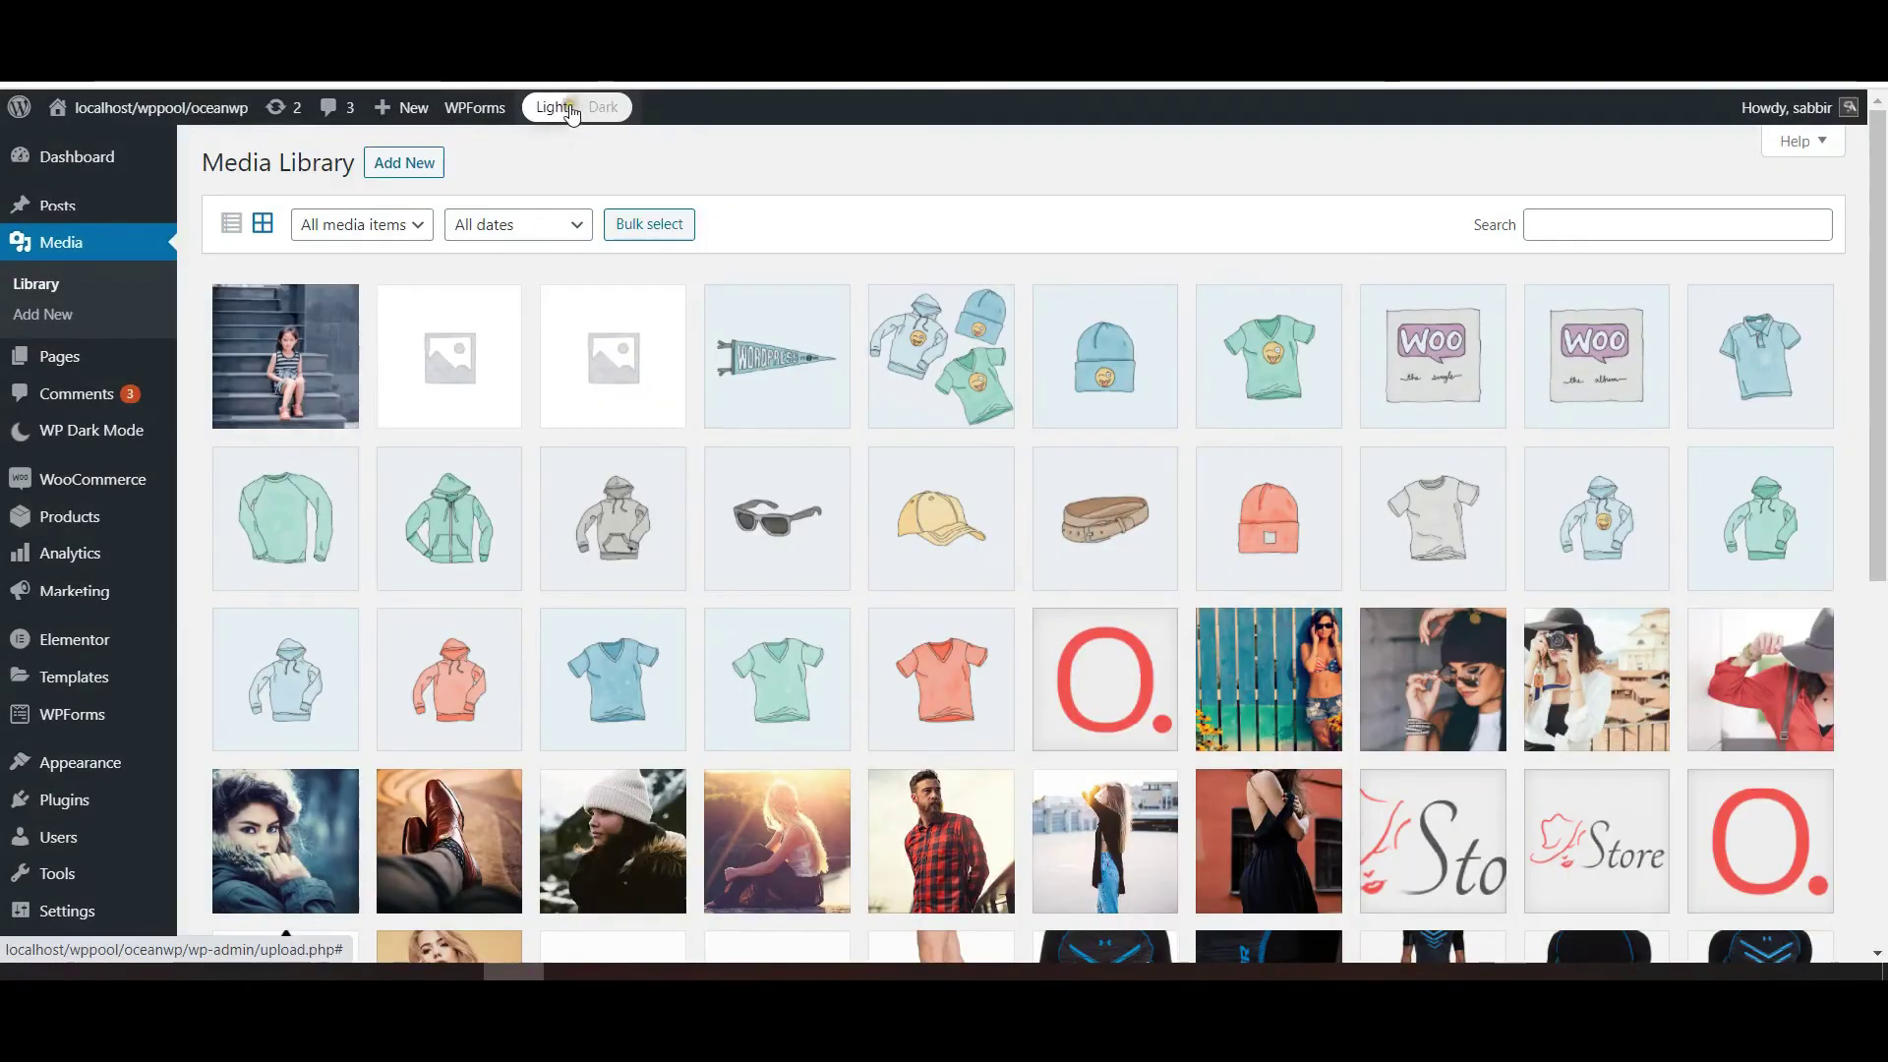
left_click(621, 110)
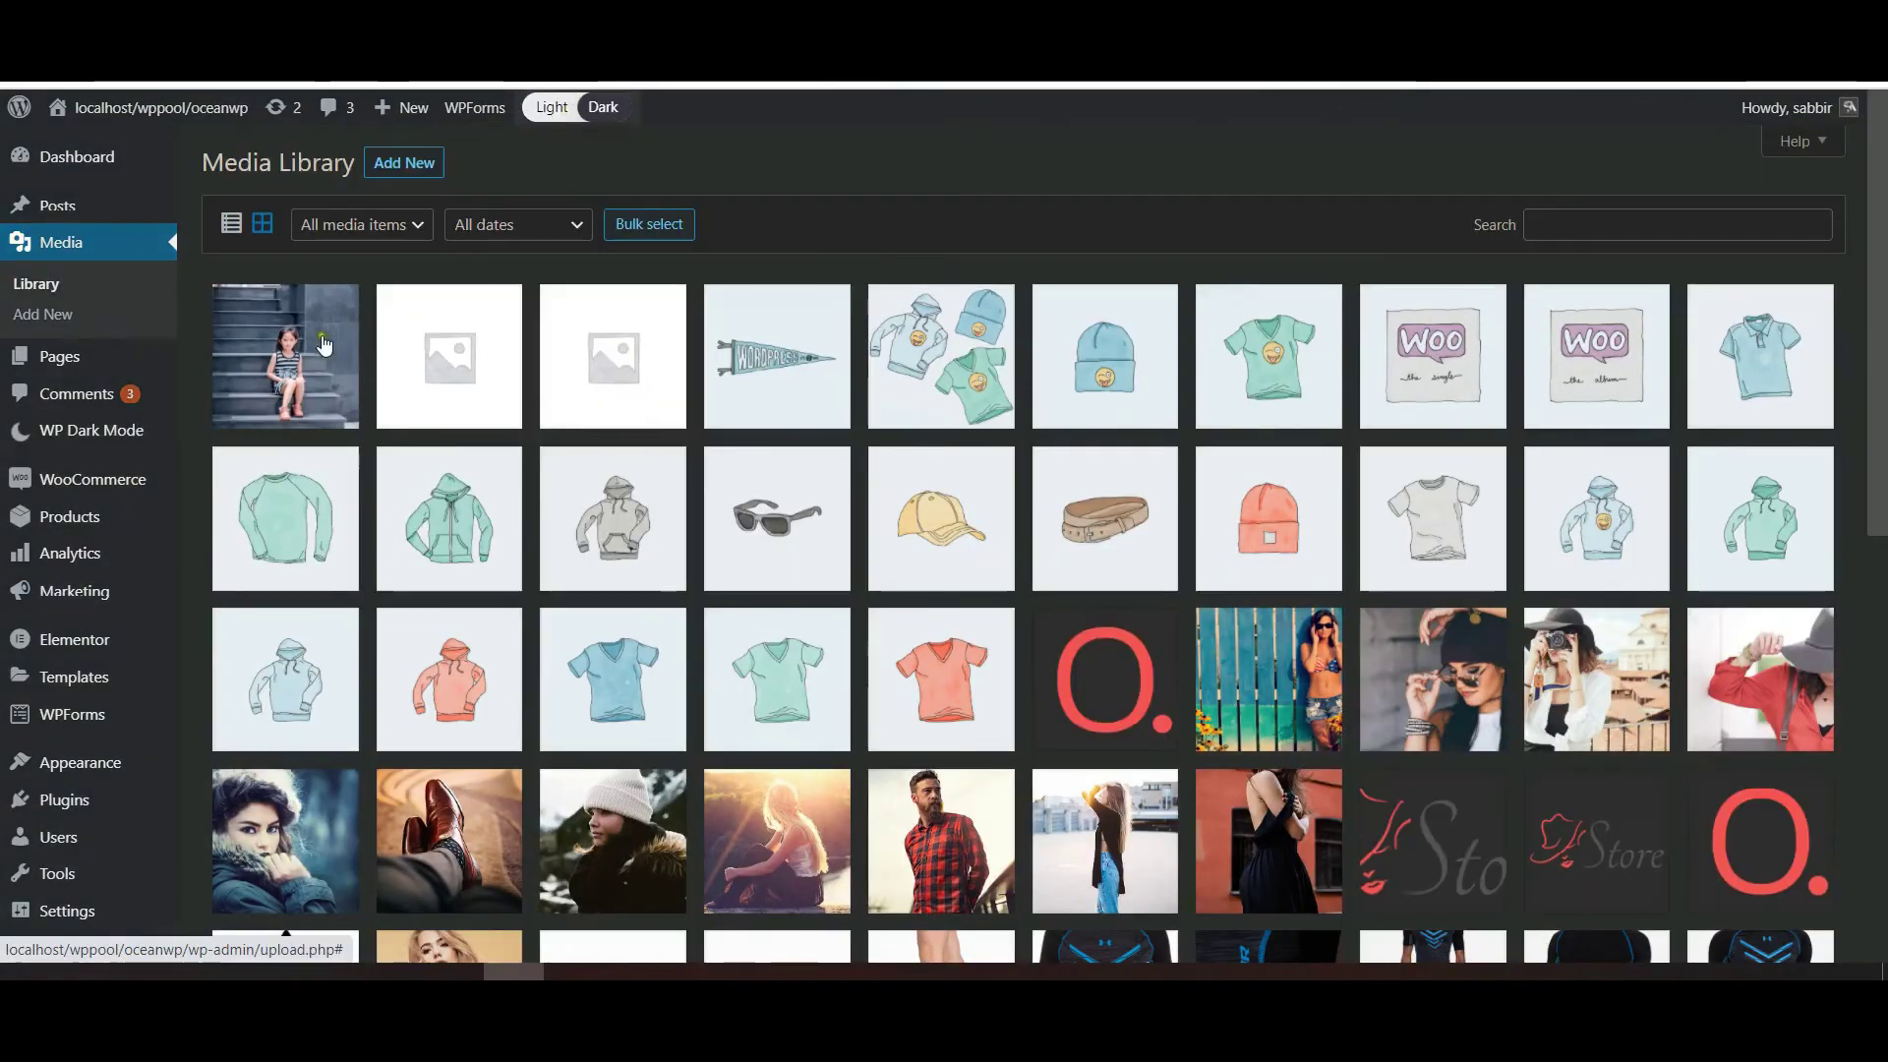
- Open the library photo of the girl on the stairs in a new tab and copy its address
left_click(283, 352)
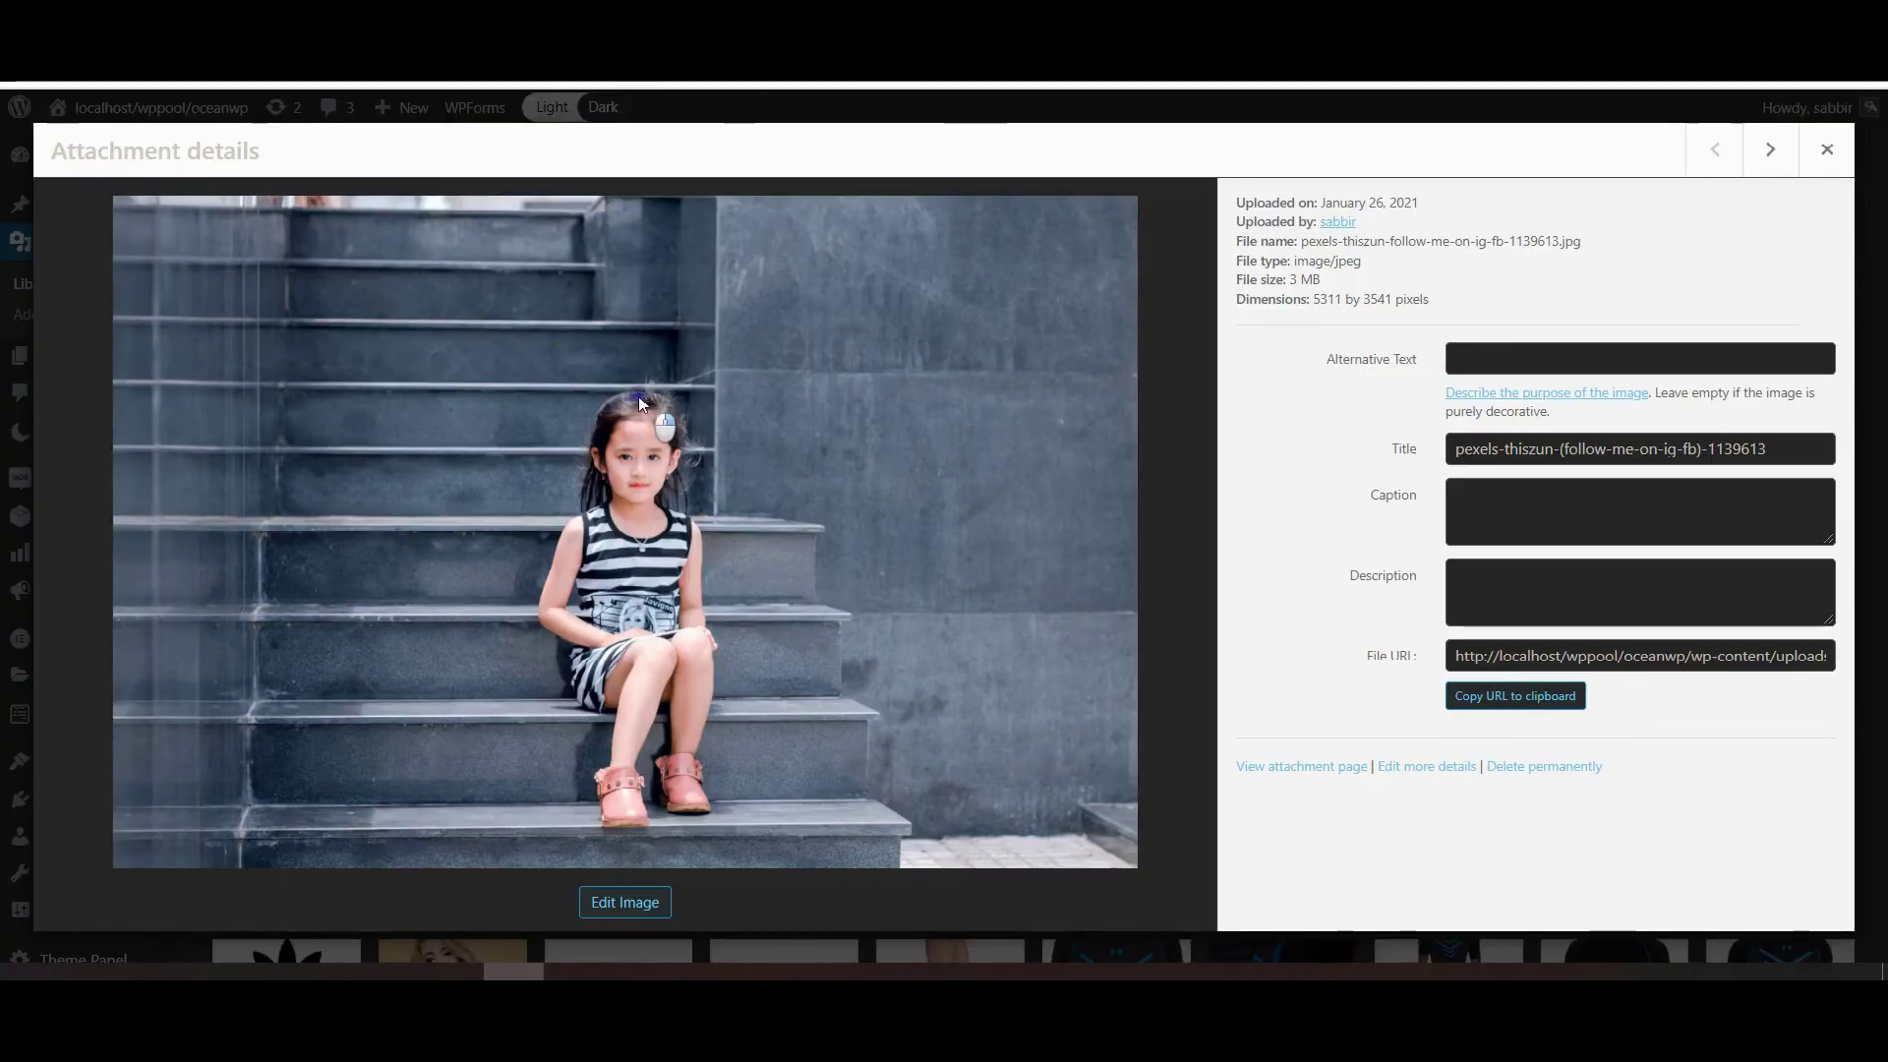
right_click(639, 397)
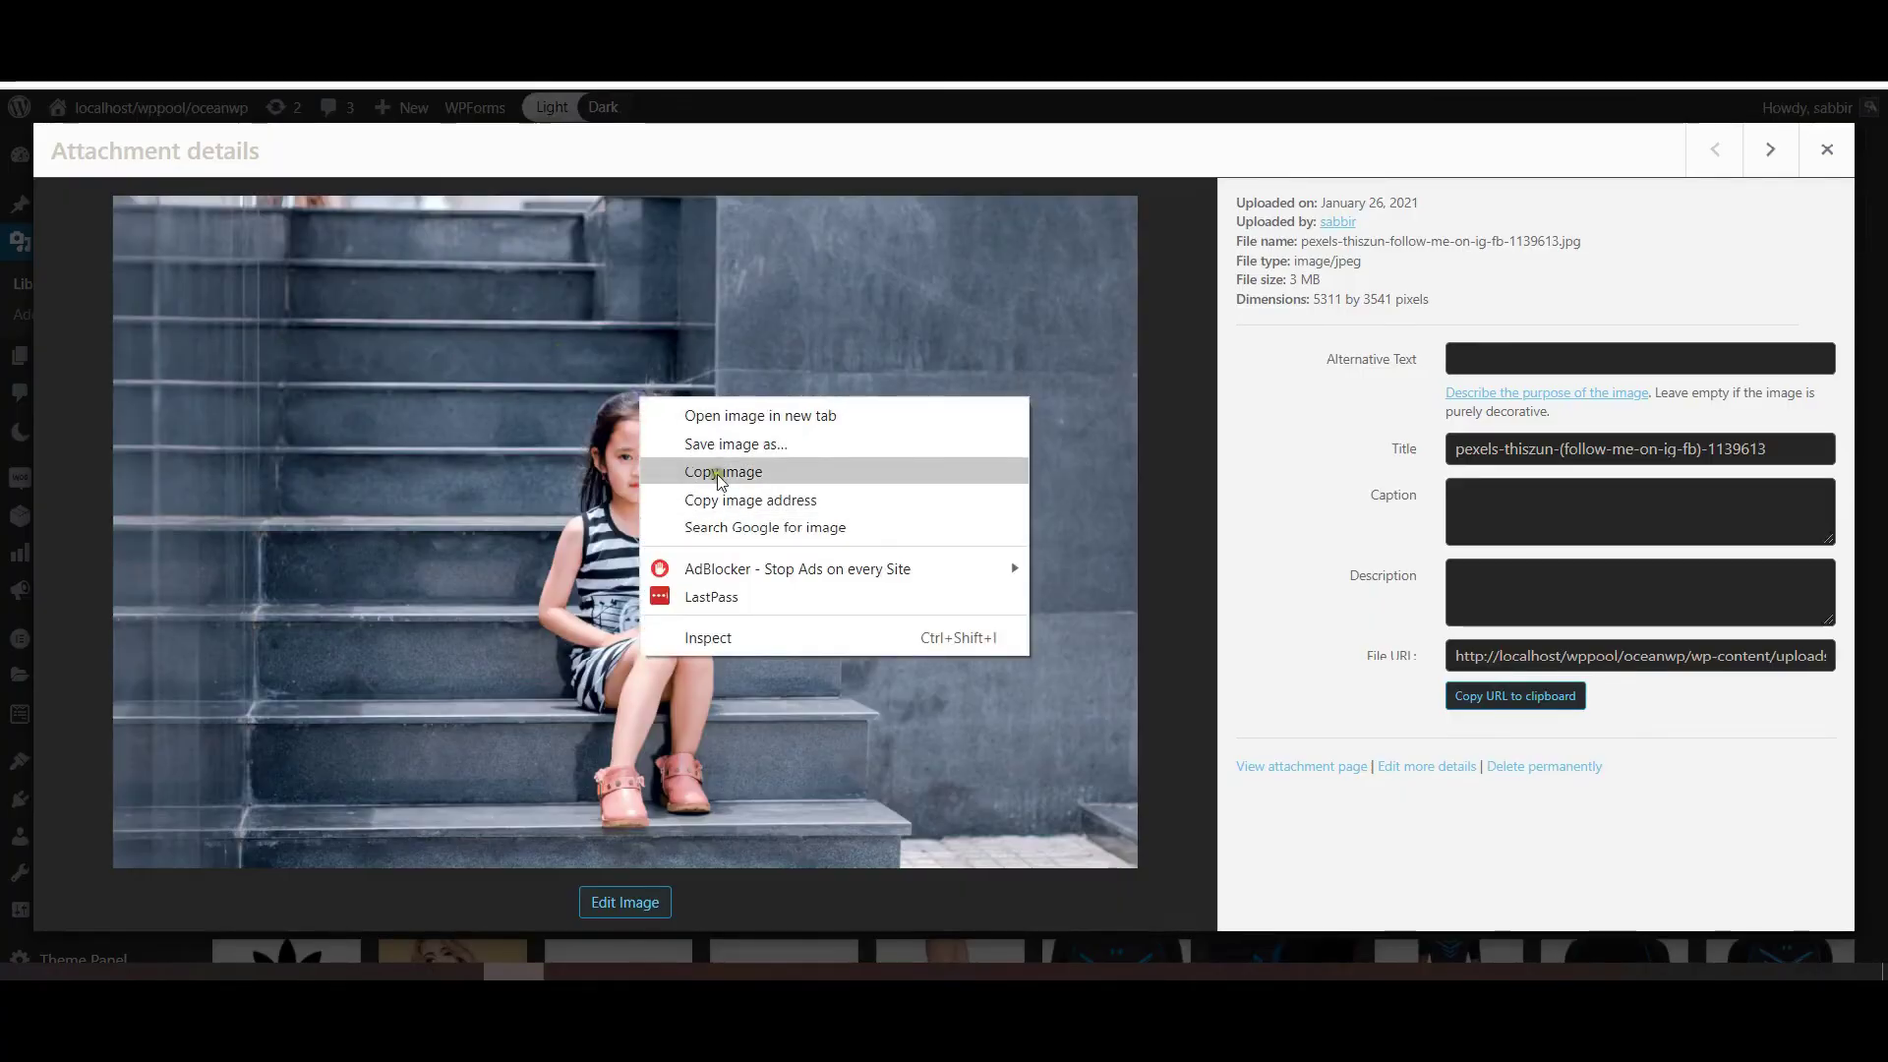
left_click(747, 415)
left_click(1012, 20)
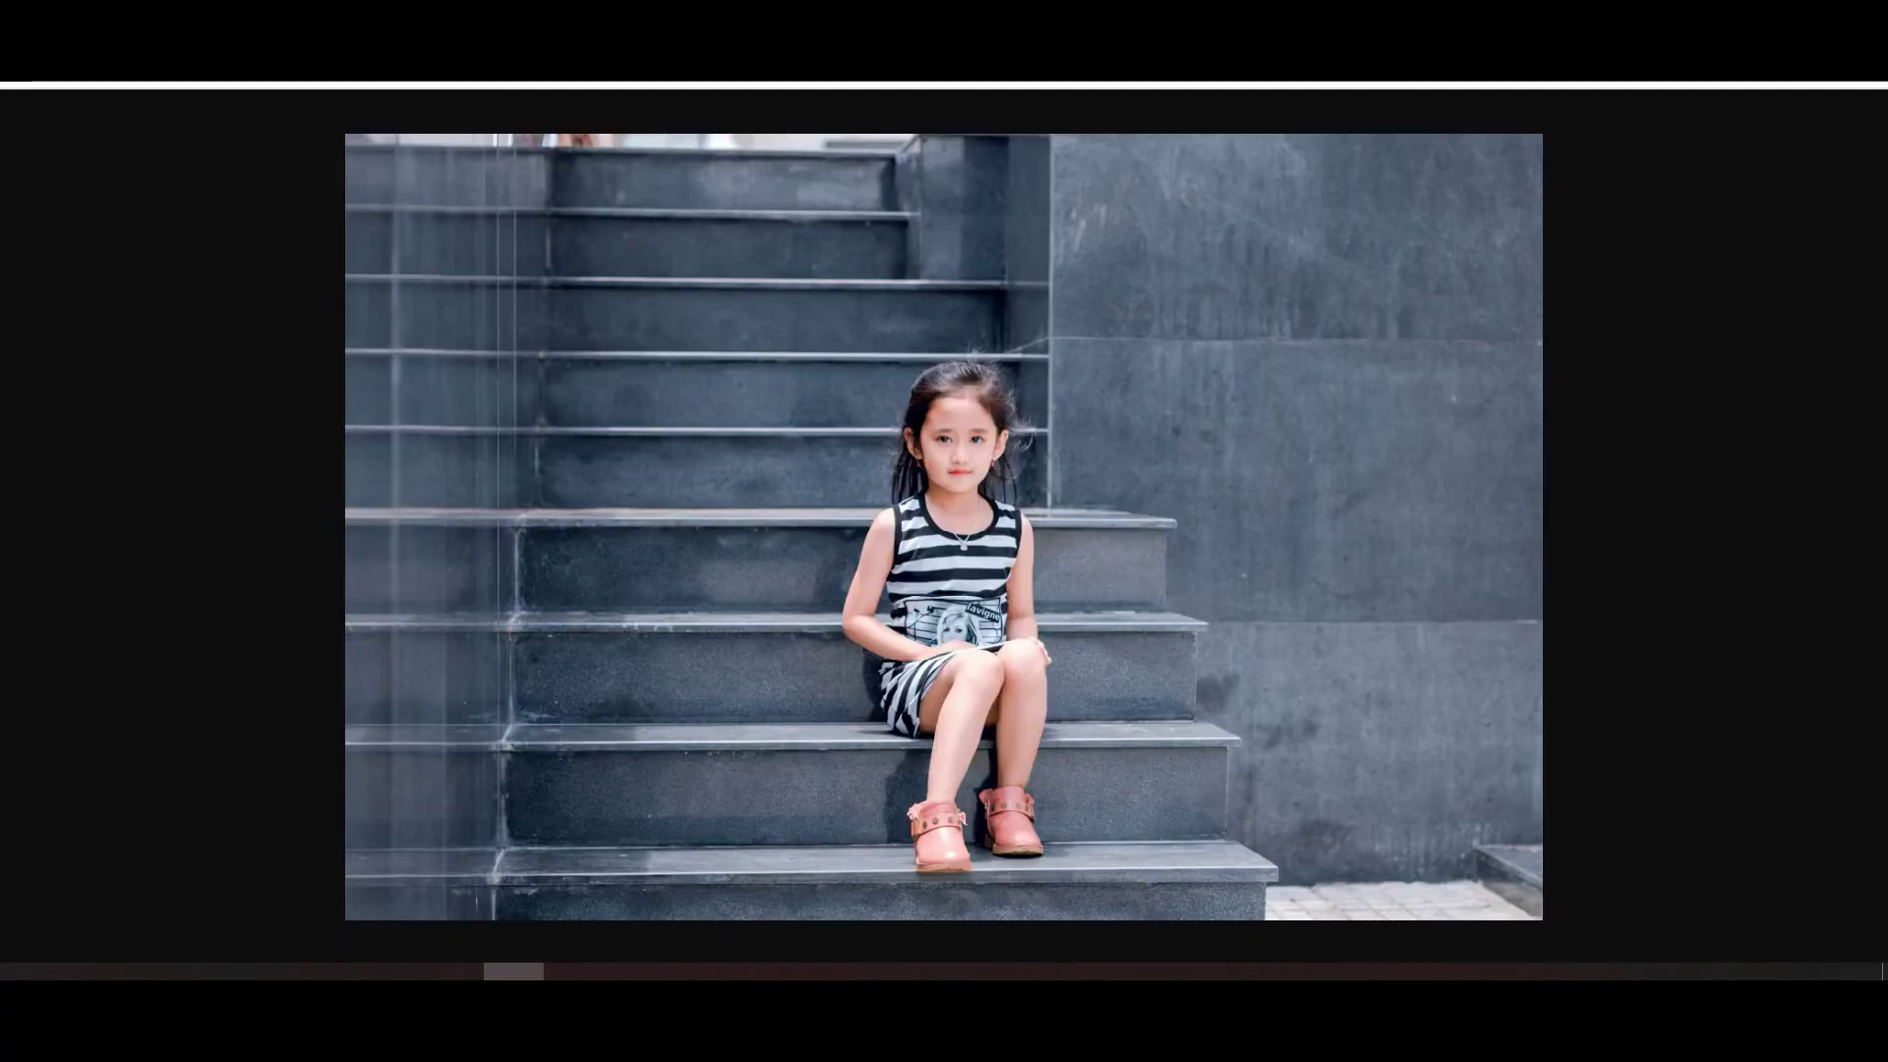
right_click(441, 51)
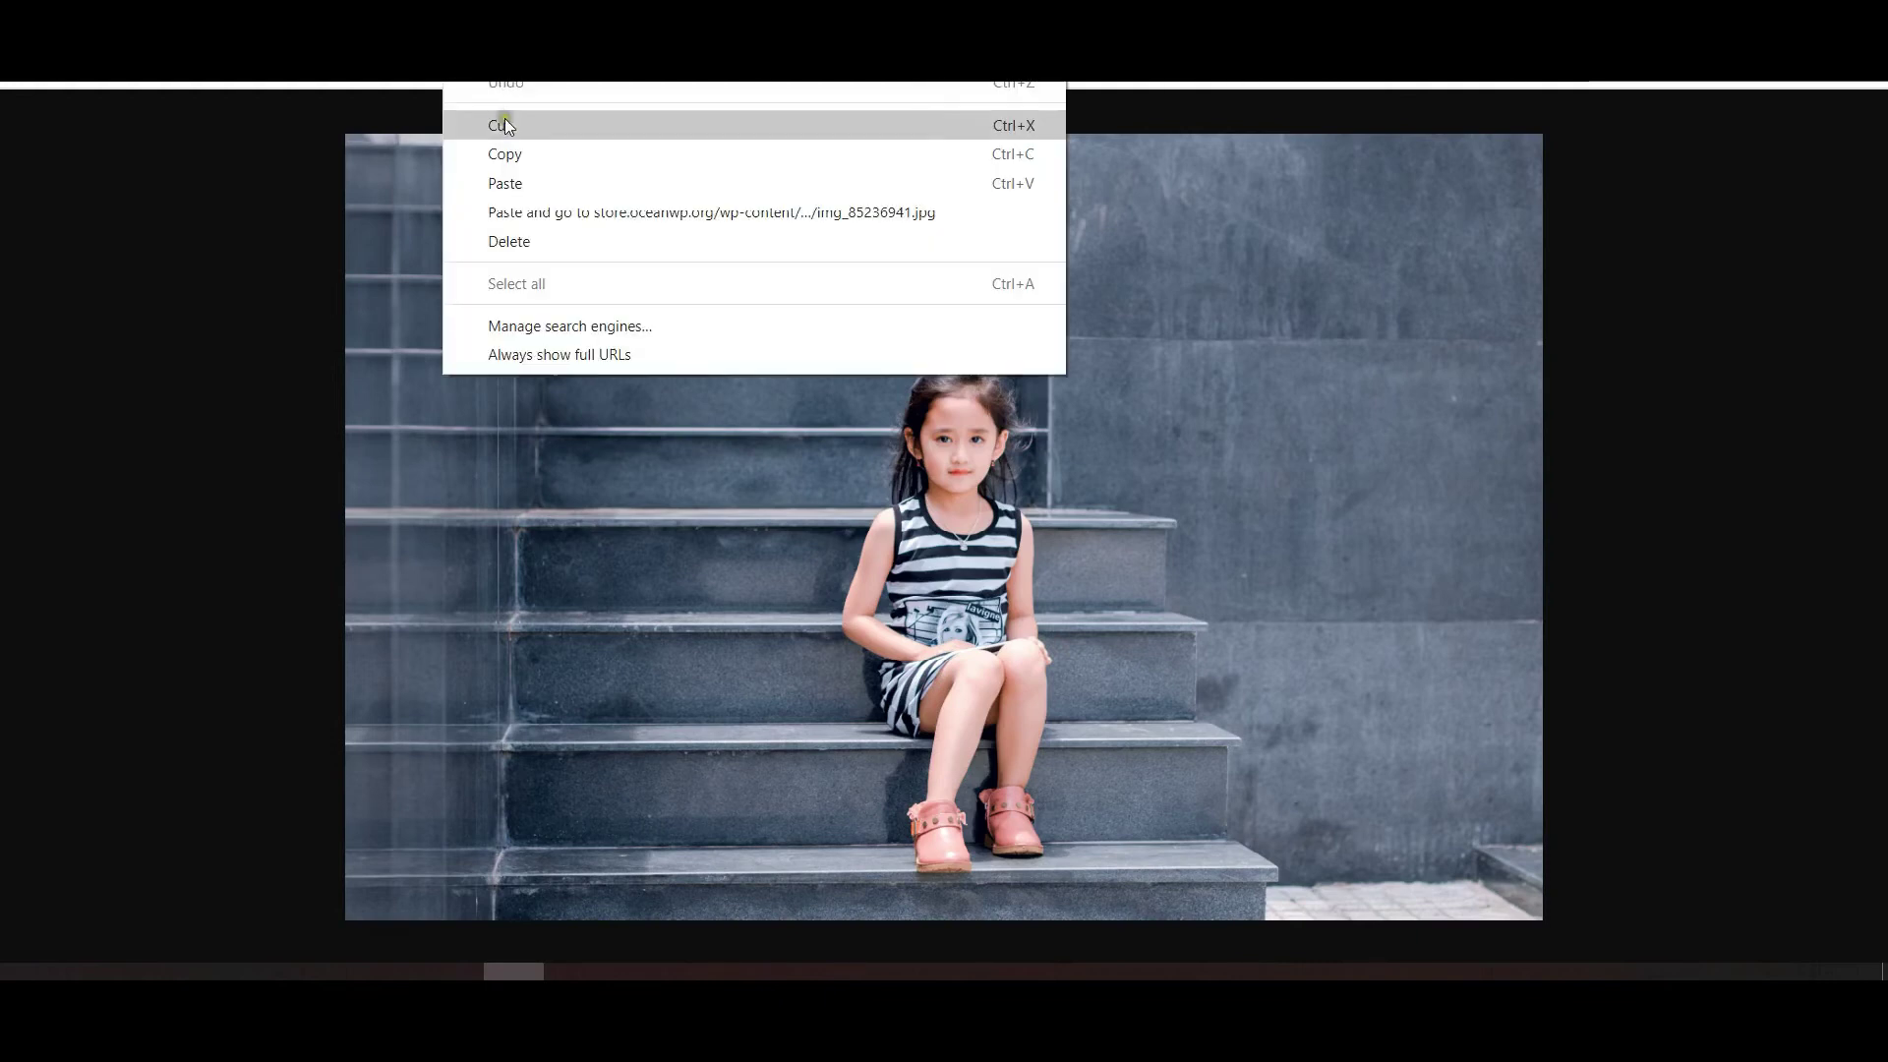
left_click(509, 146)
- Paste the address of pexels-thiszun-follow-me-on-ig-fb-1139613.jpg as the Dark Mode Image and save the Image Settings
key("ctrl+Tab")
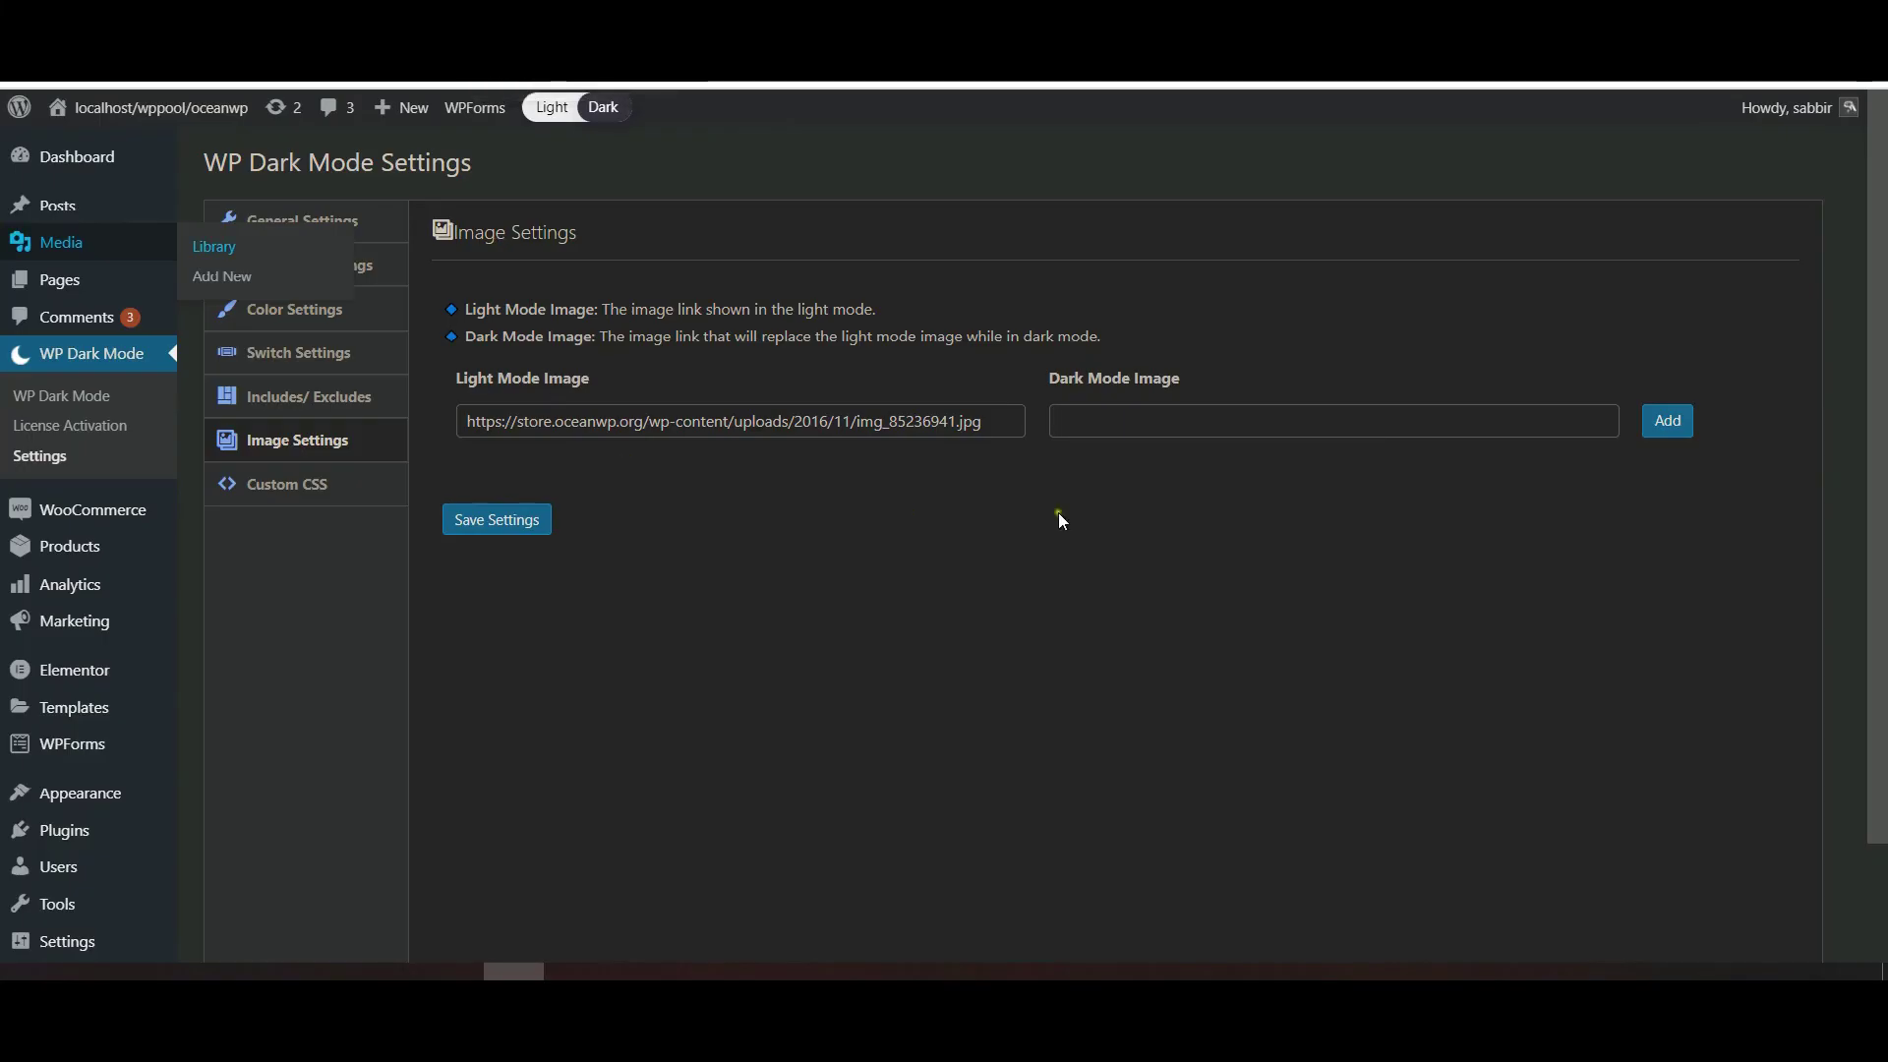
left_click(1110, 423)
right_click(1112, 427)
left_click(1140, 602)
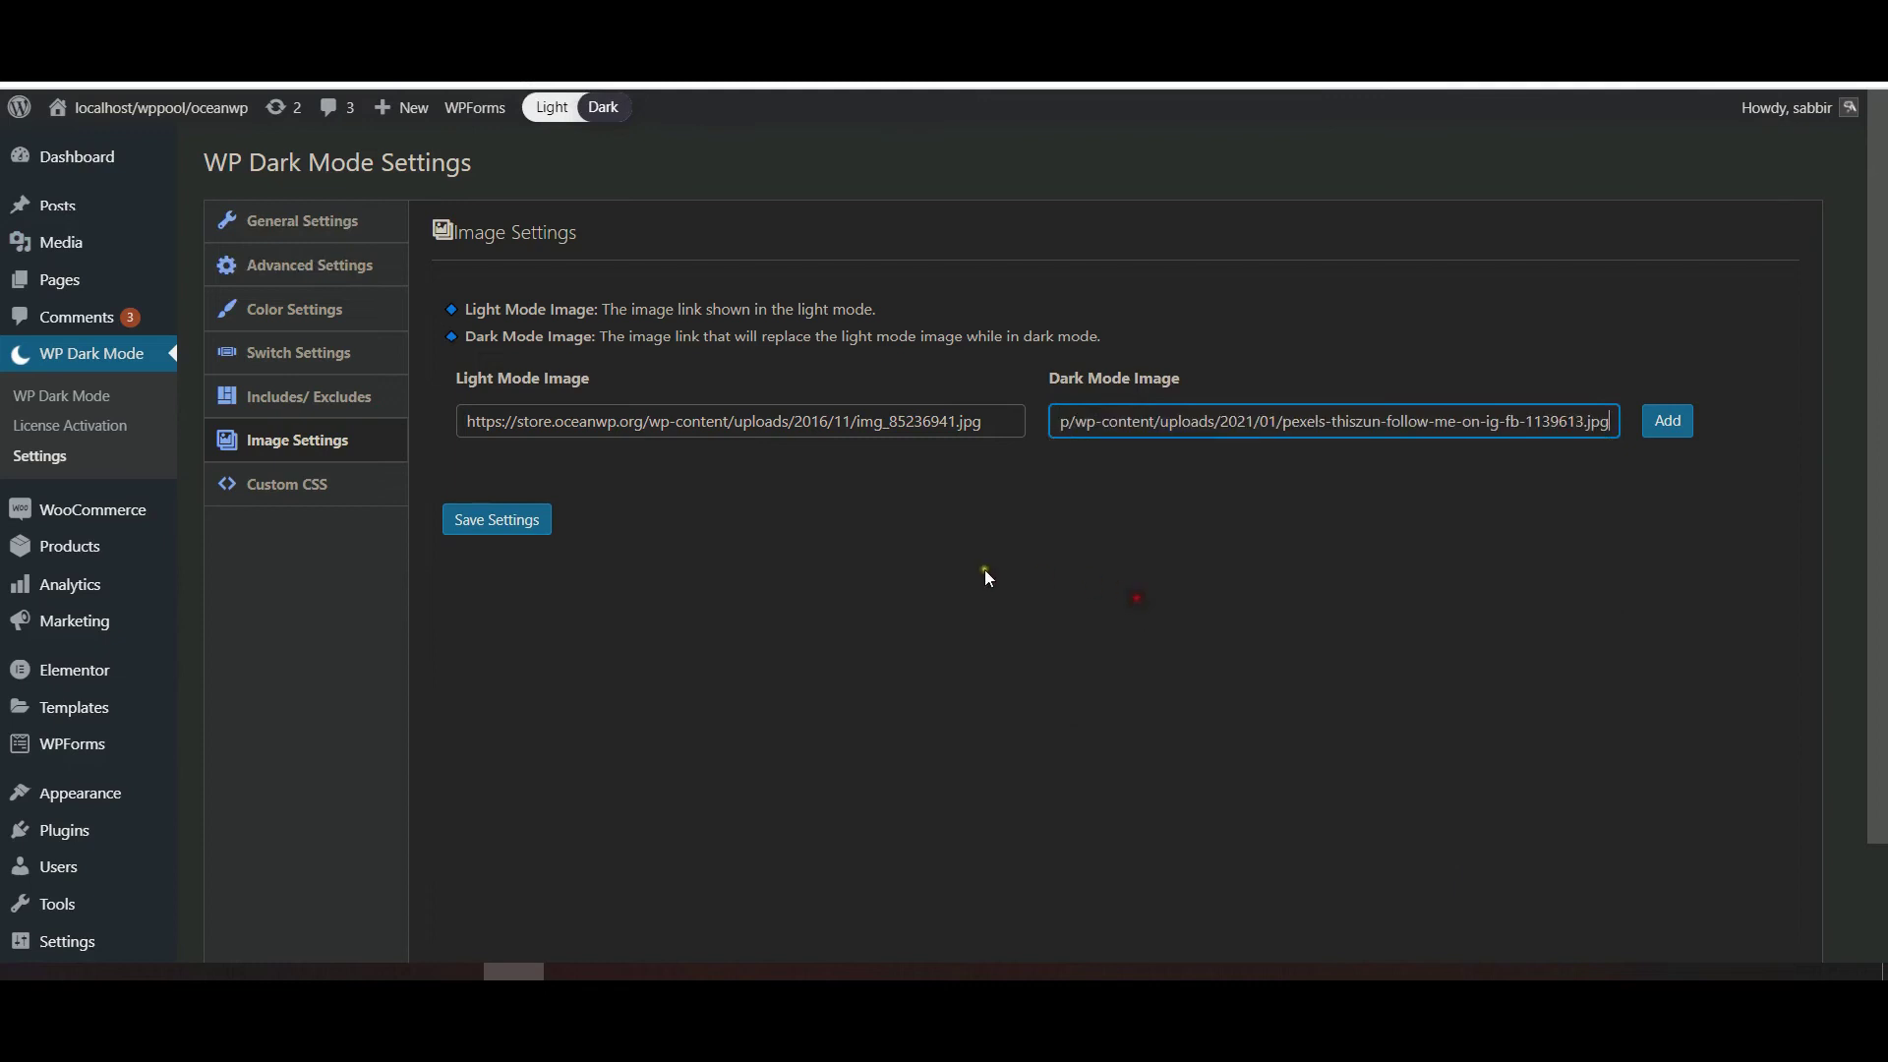
left_click(983, 569)
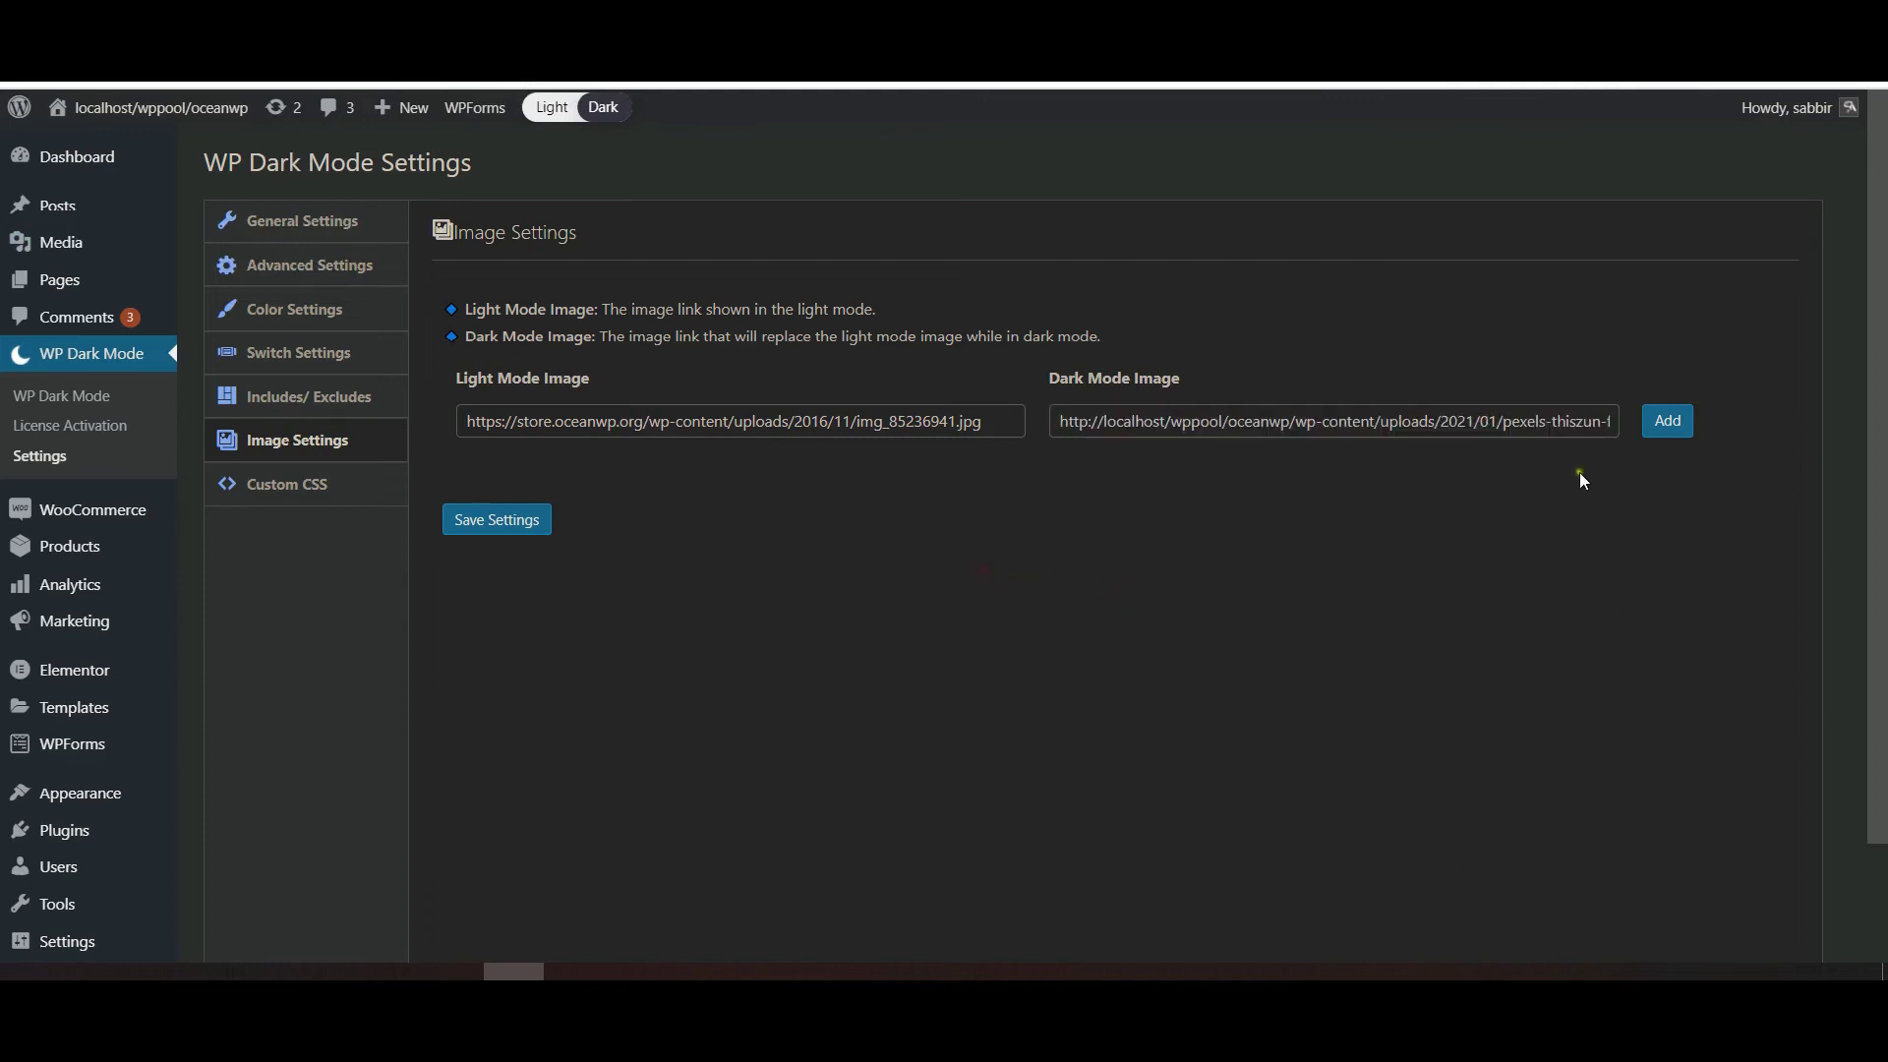
left_click(512, 524)
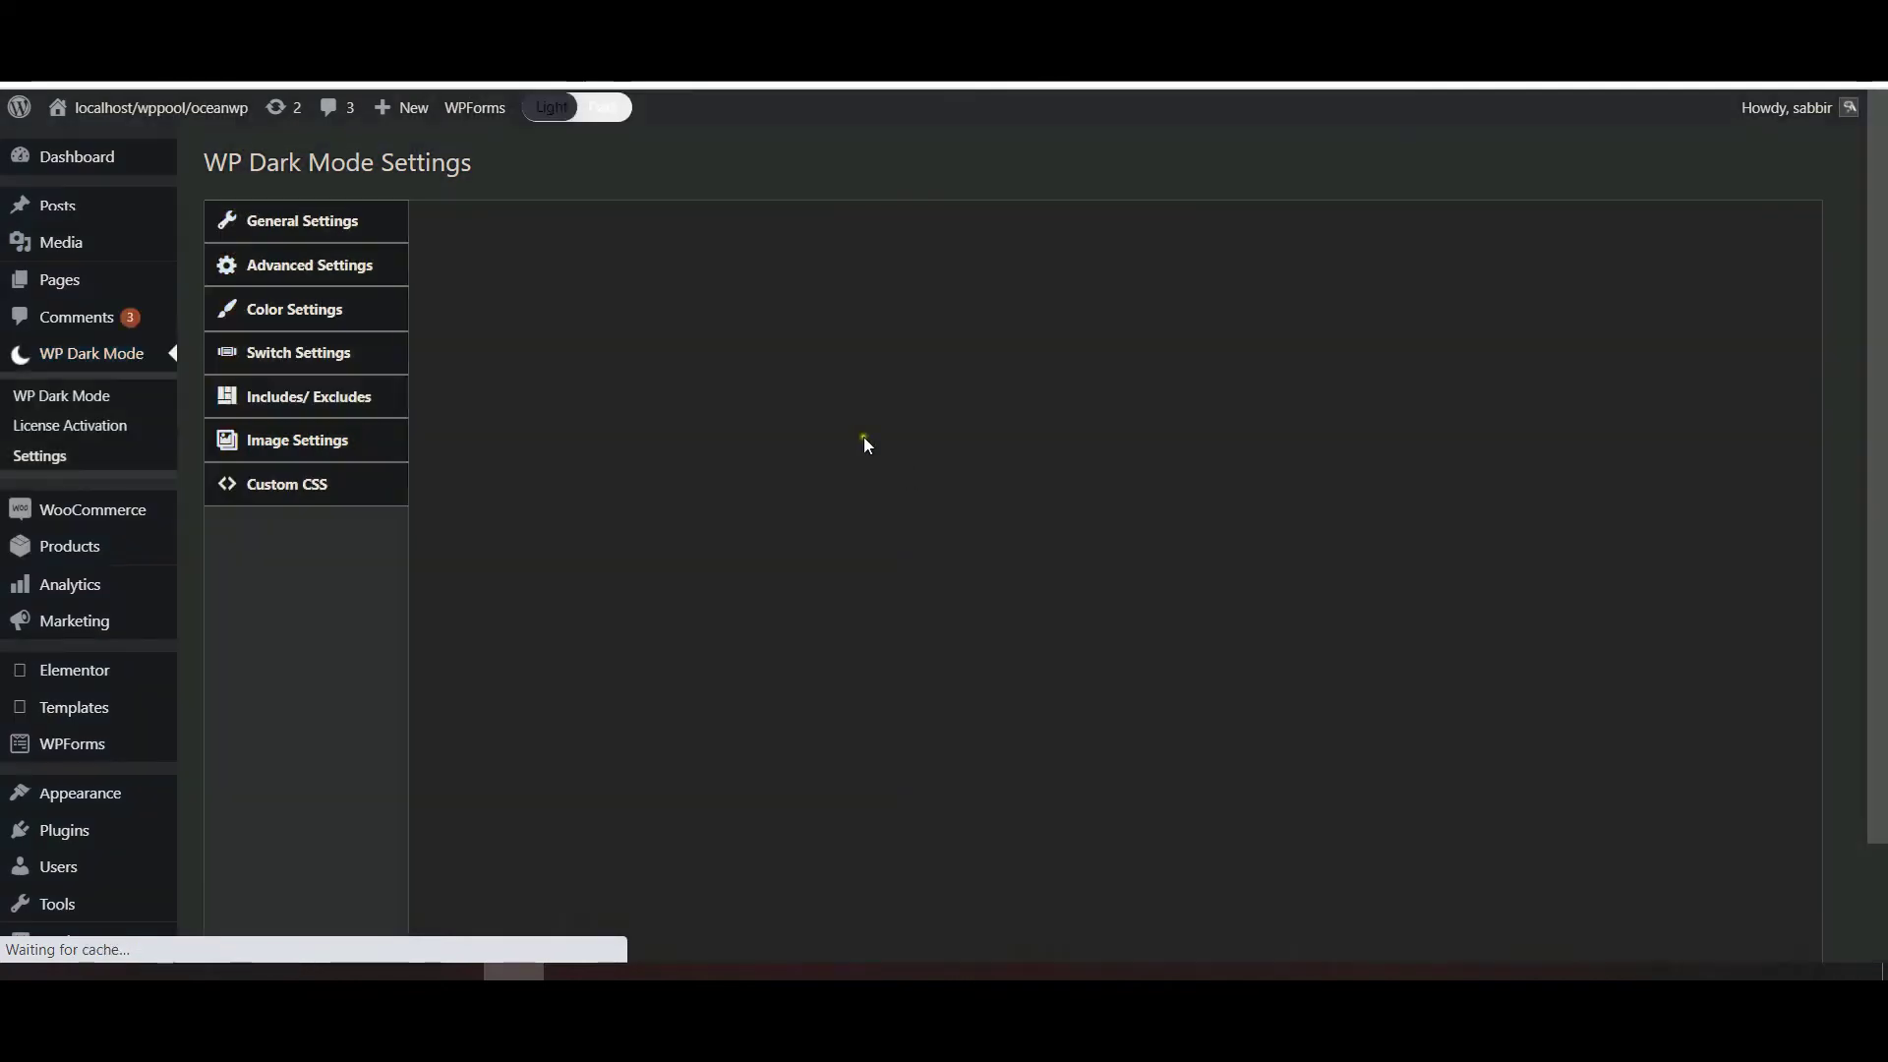
- Compare the Season Sale banner image on the store's home page in dark mode and light mode
scroll(1189, 433, "down", 2)
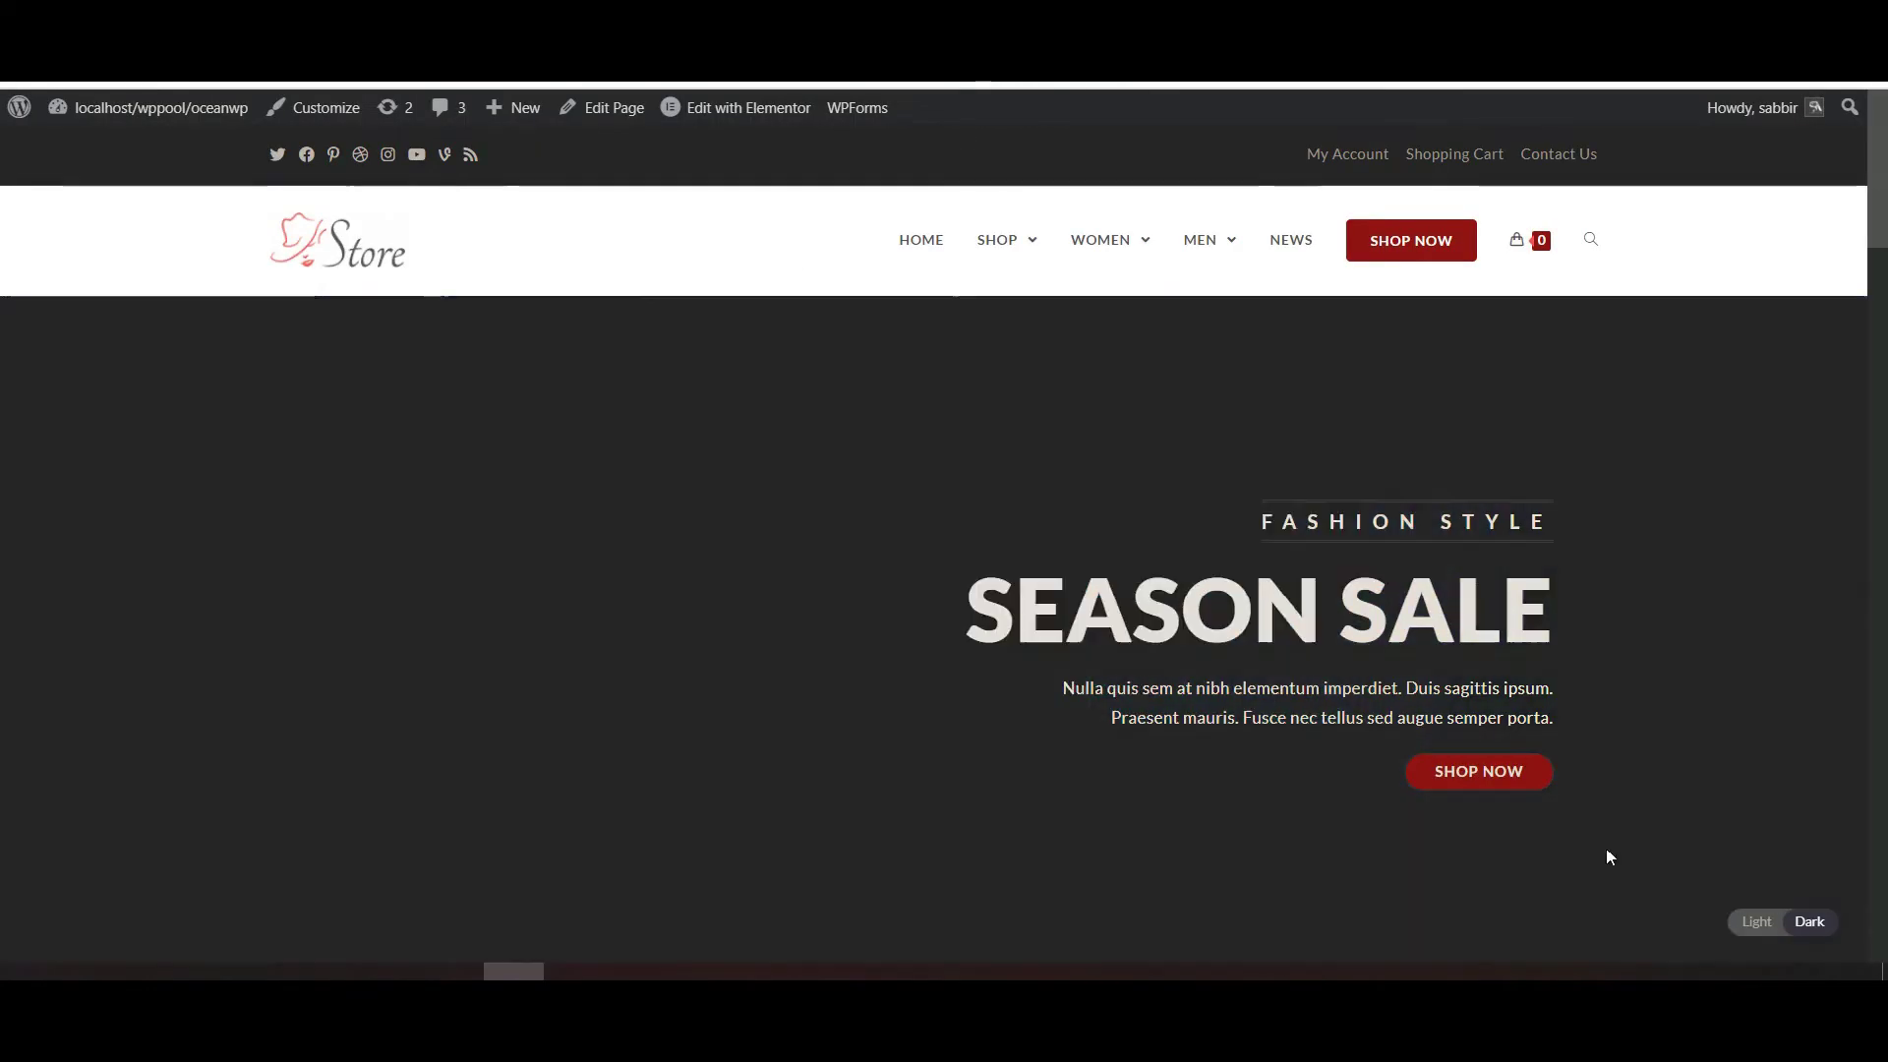
scroll(1123, 700, "down", 2)
scroll(1130, 705, "up", 2)
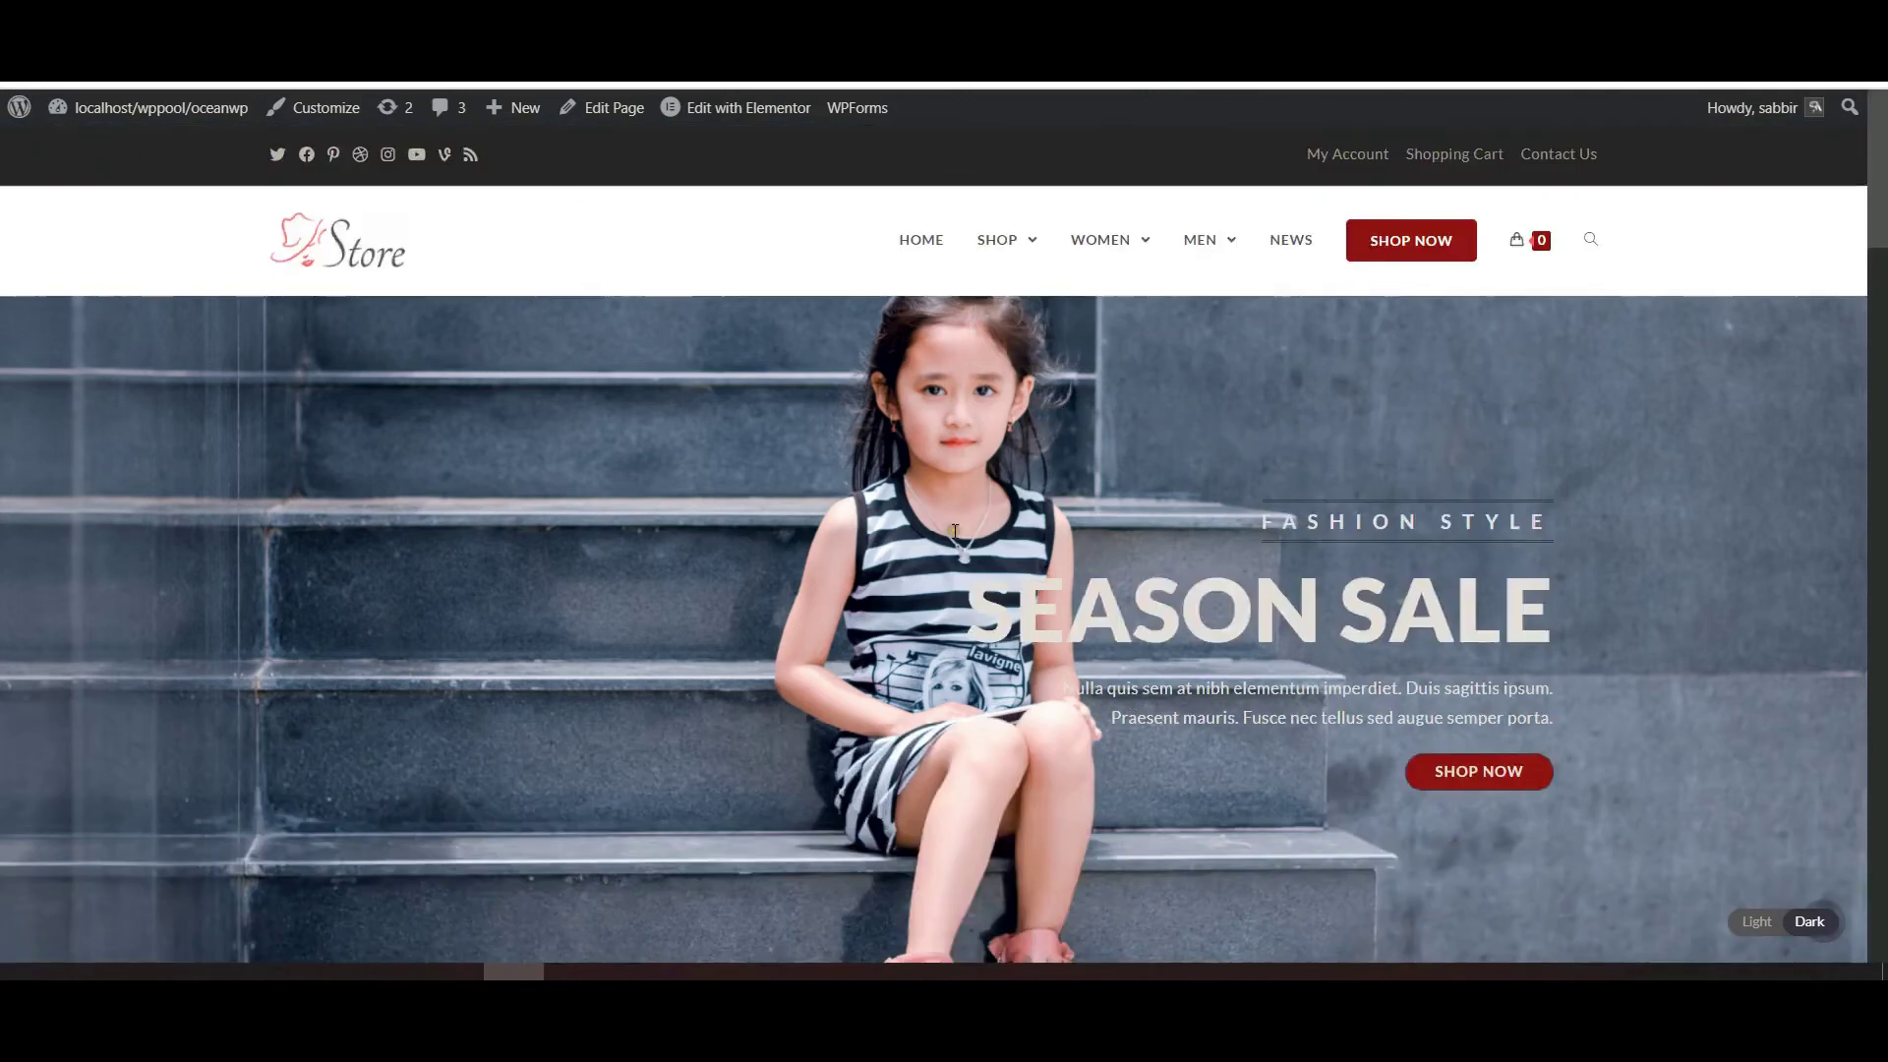
scroll(930, 609, "down", 5)
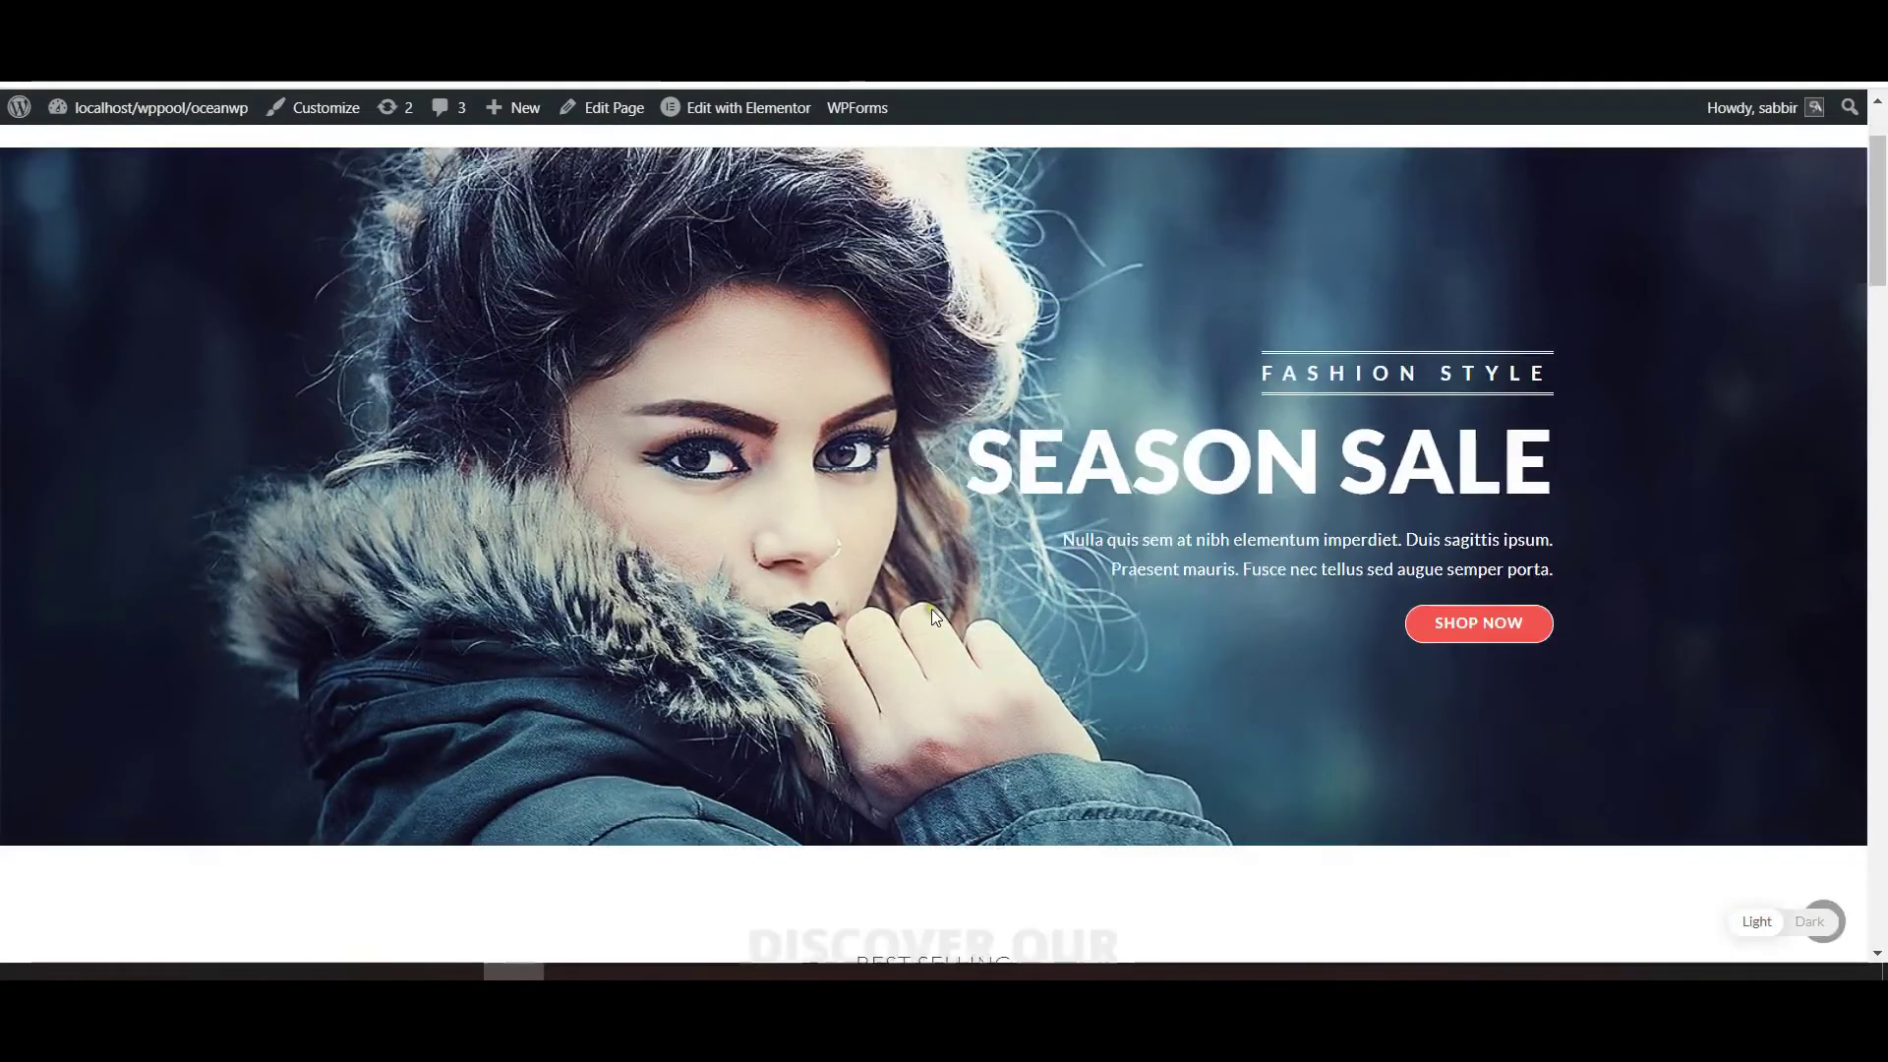
scroll(973, 580, "up", 5)
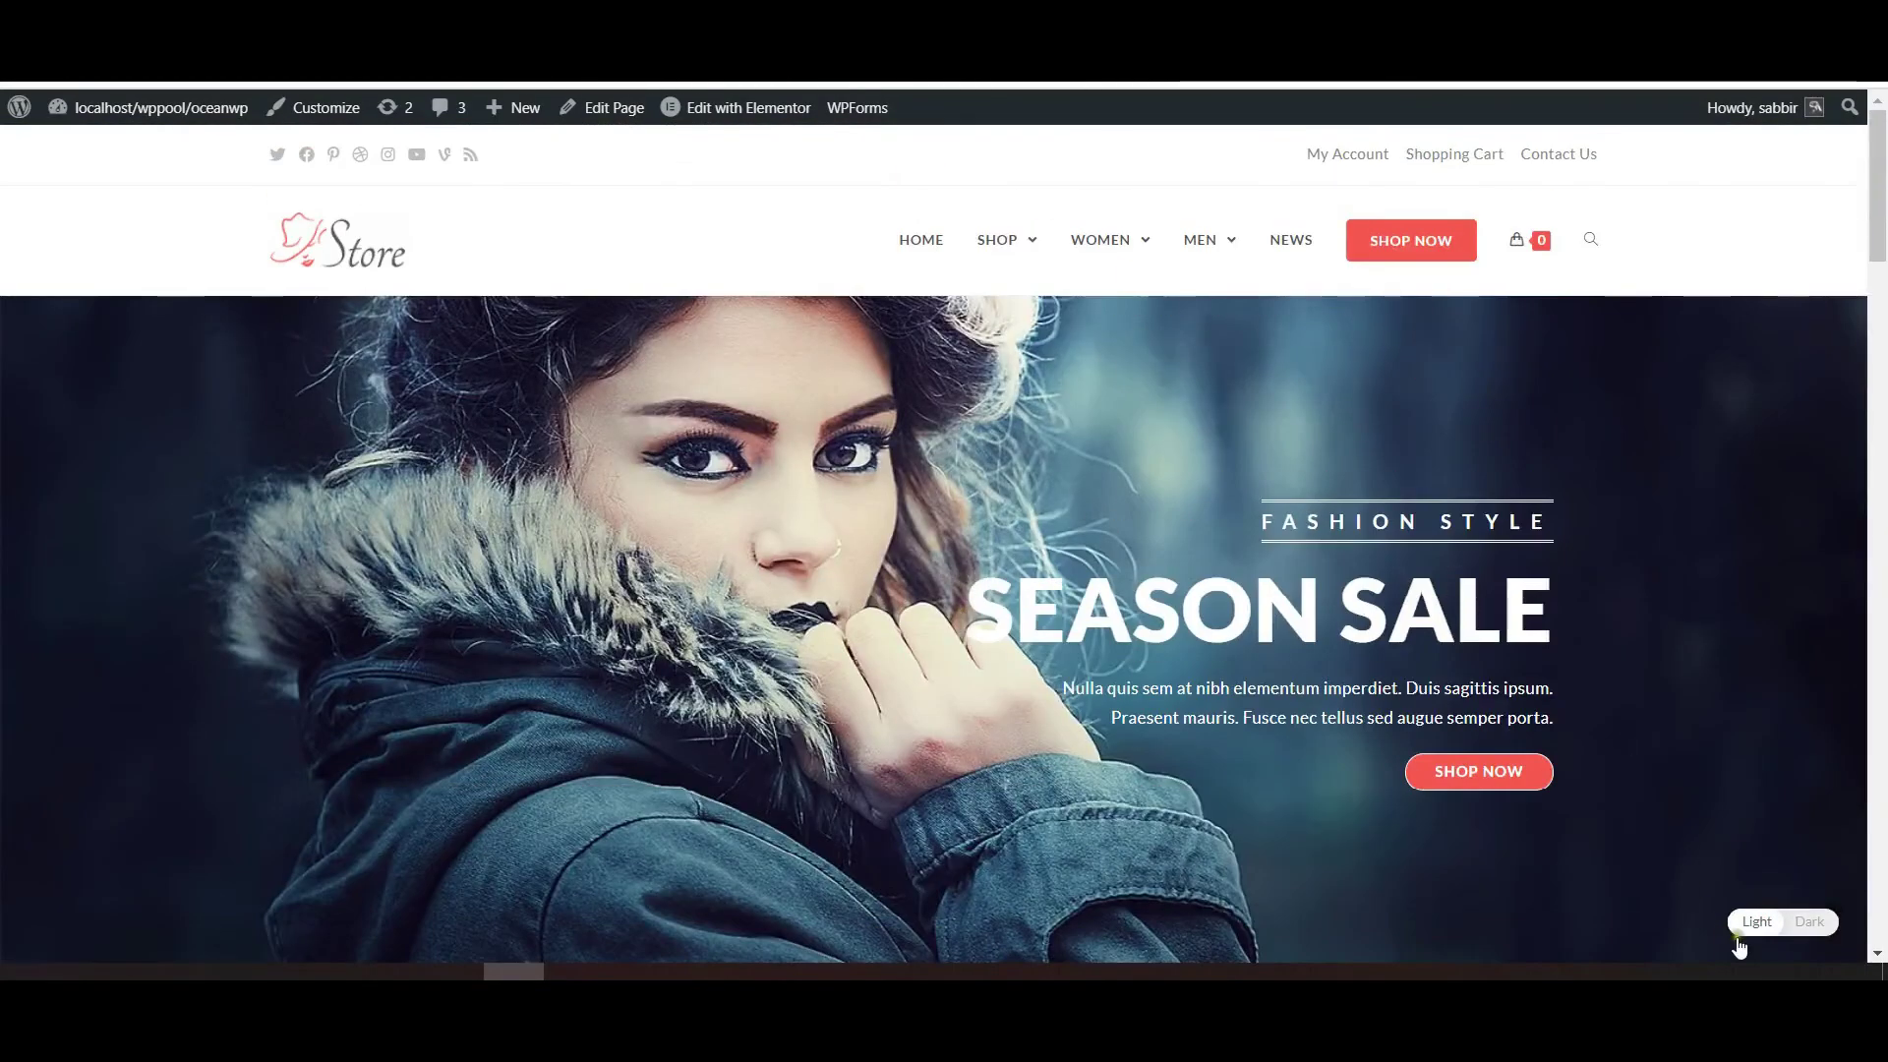
left_click(1773, 931)
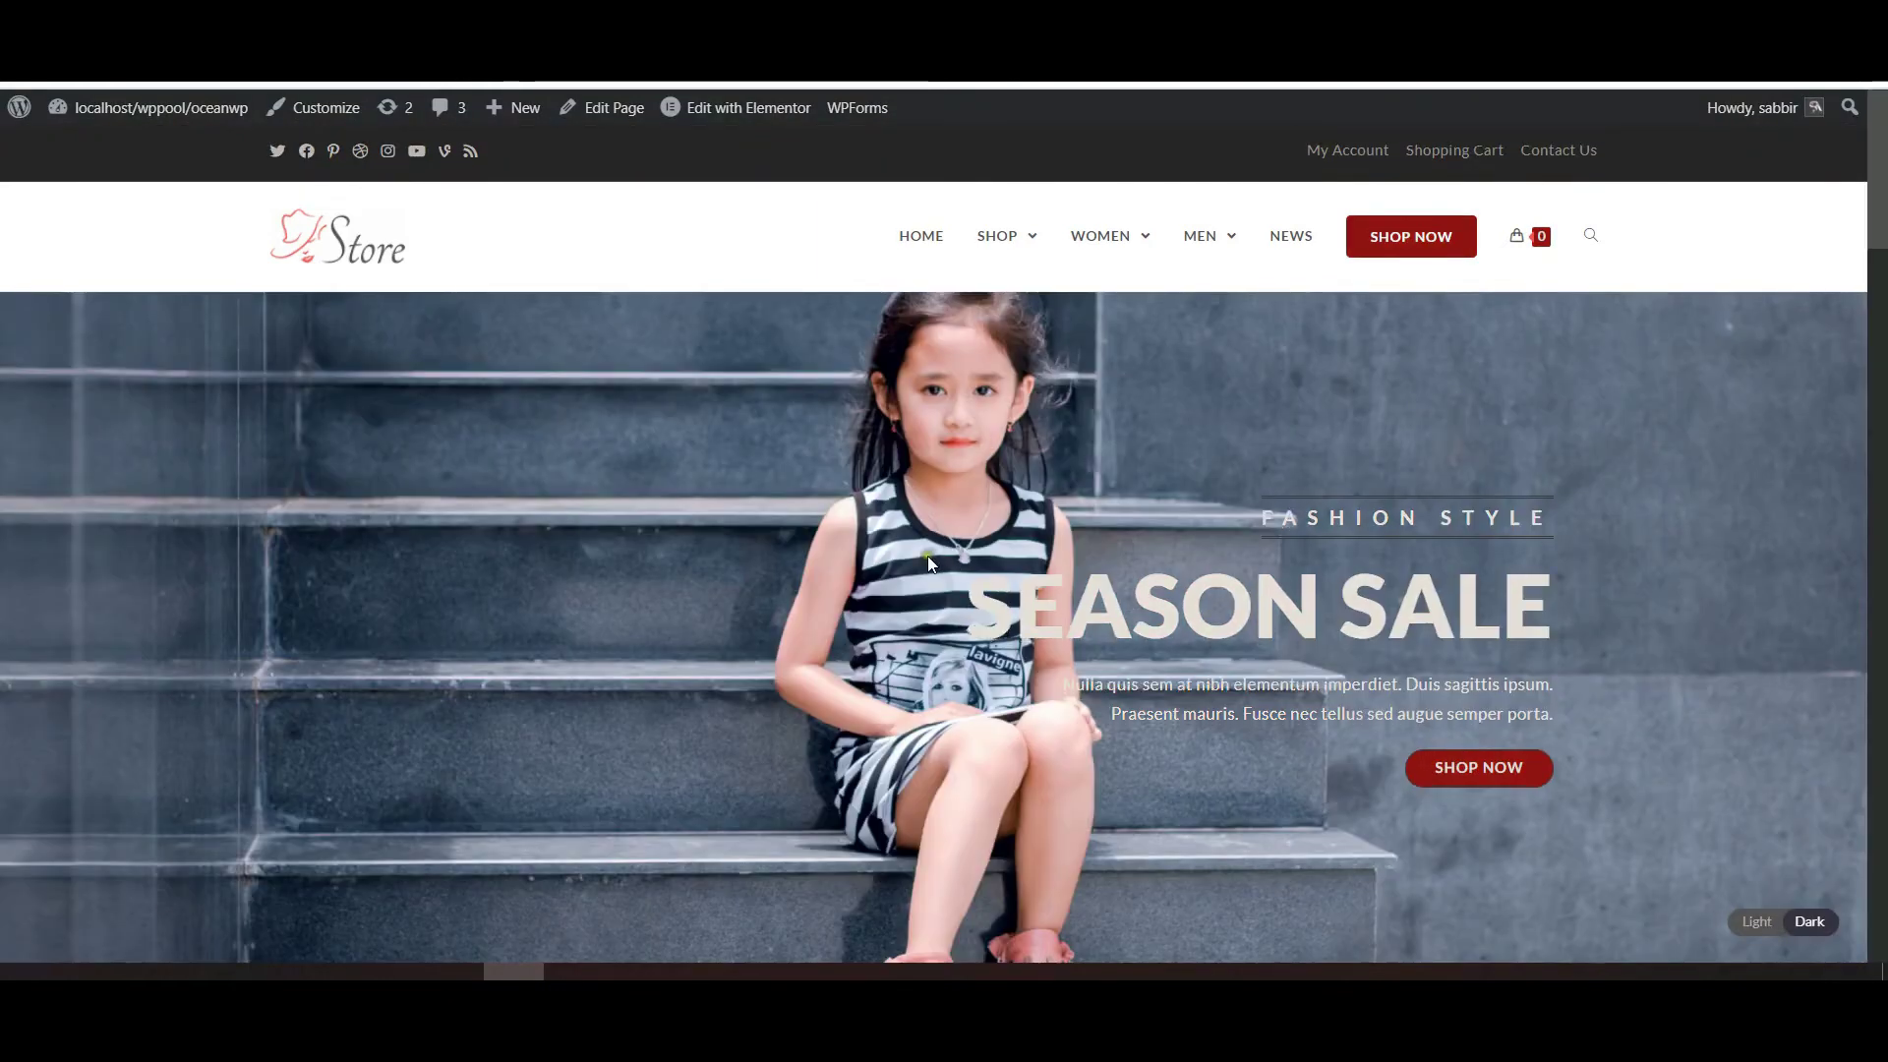
scroll(928, 560, "down", 5)
scroll(930, 564, "up", 5)
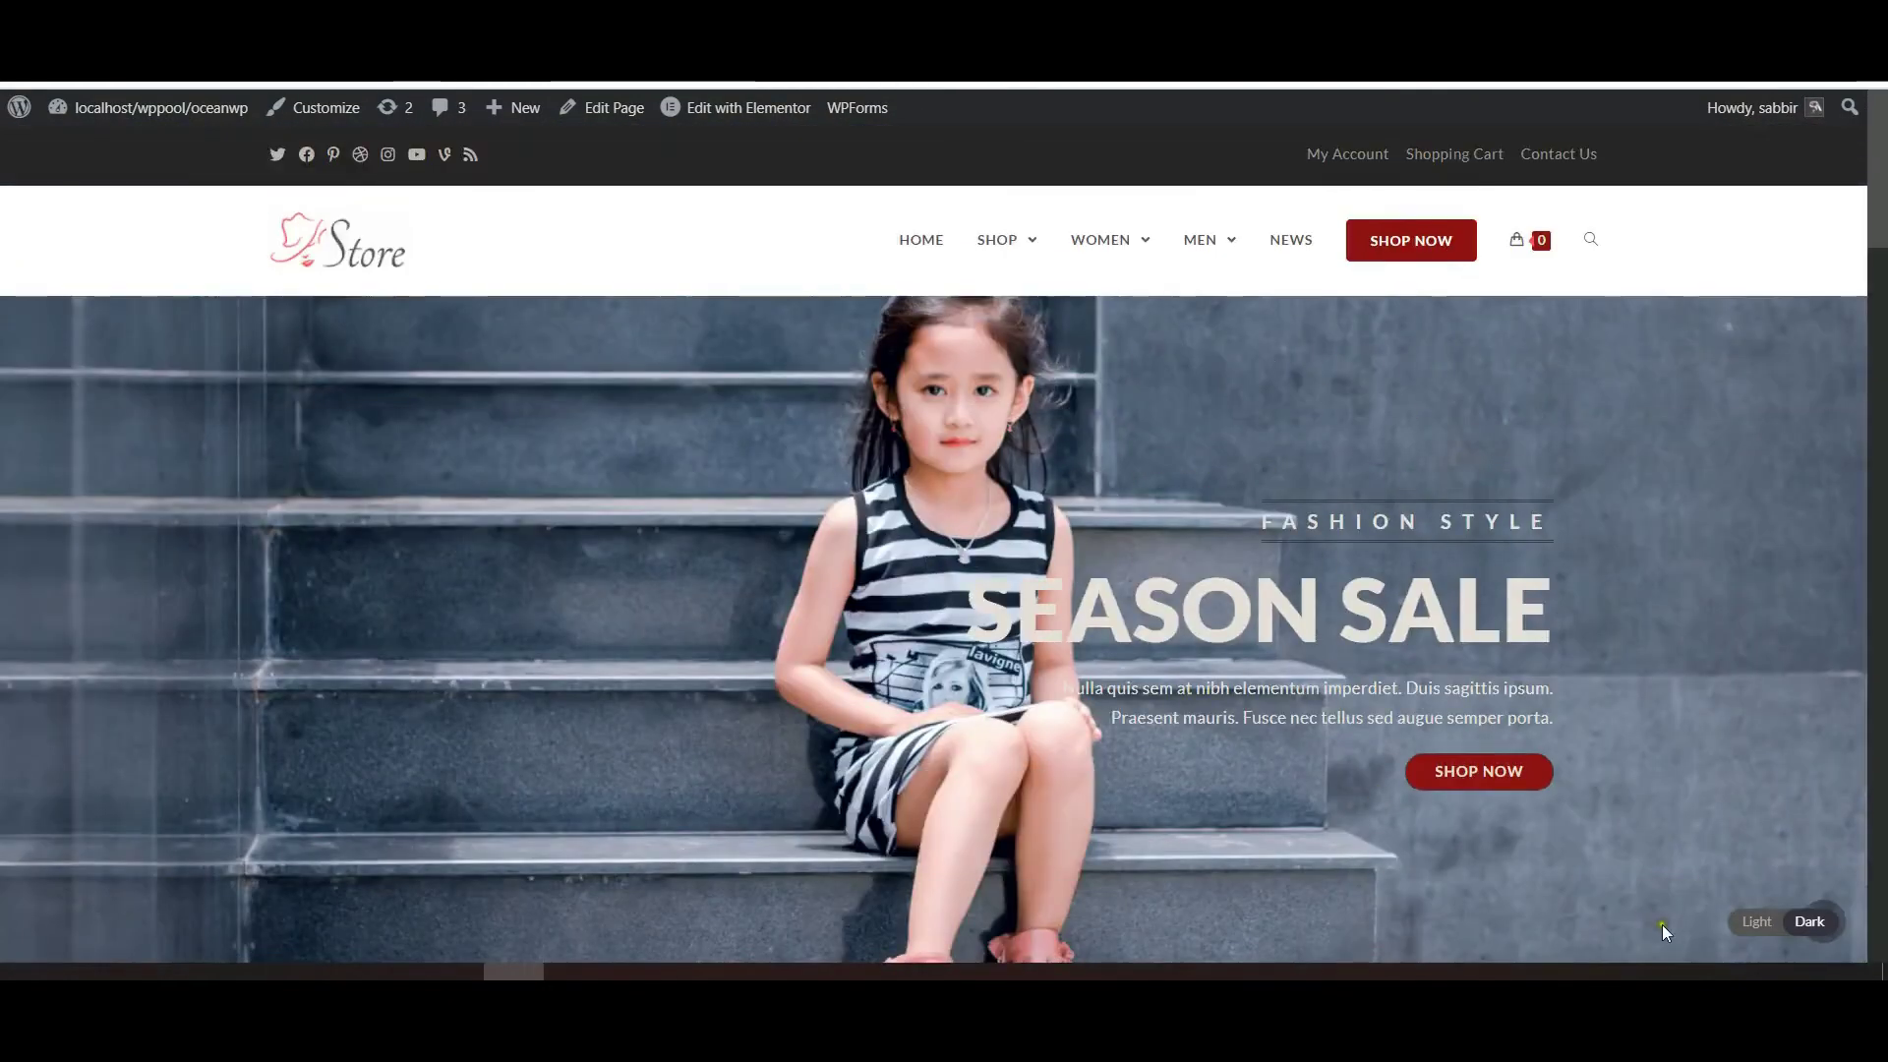
left_click(1752, 929)
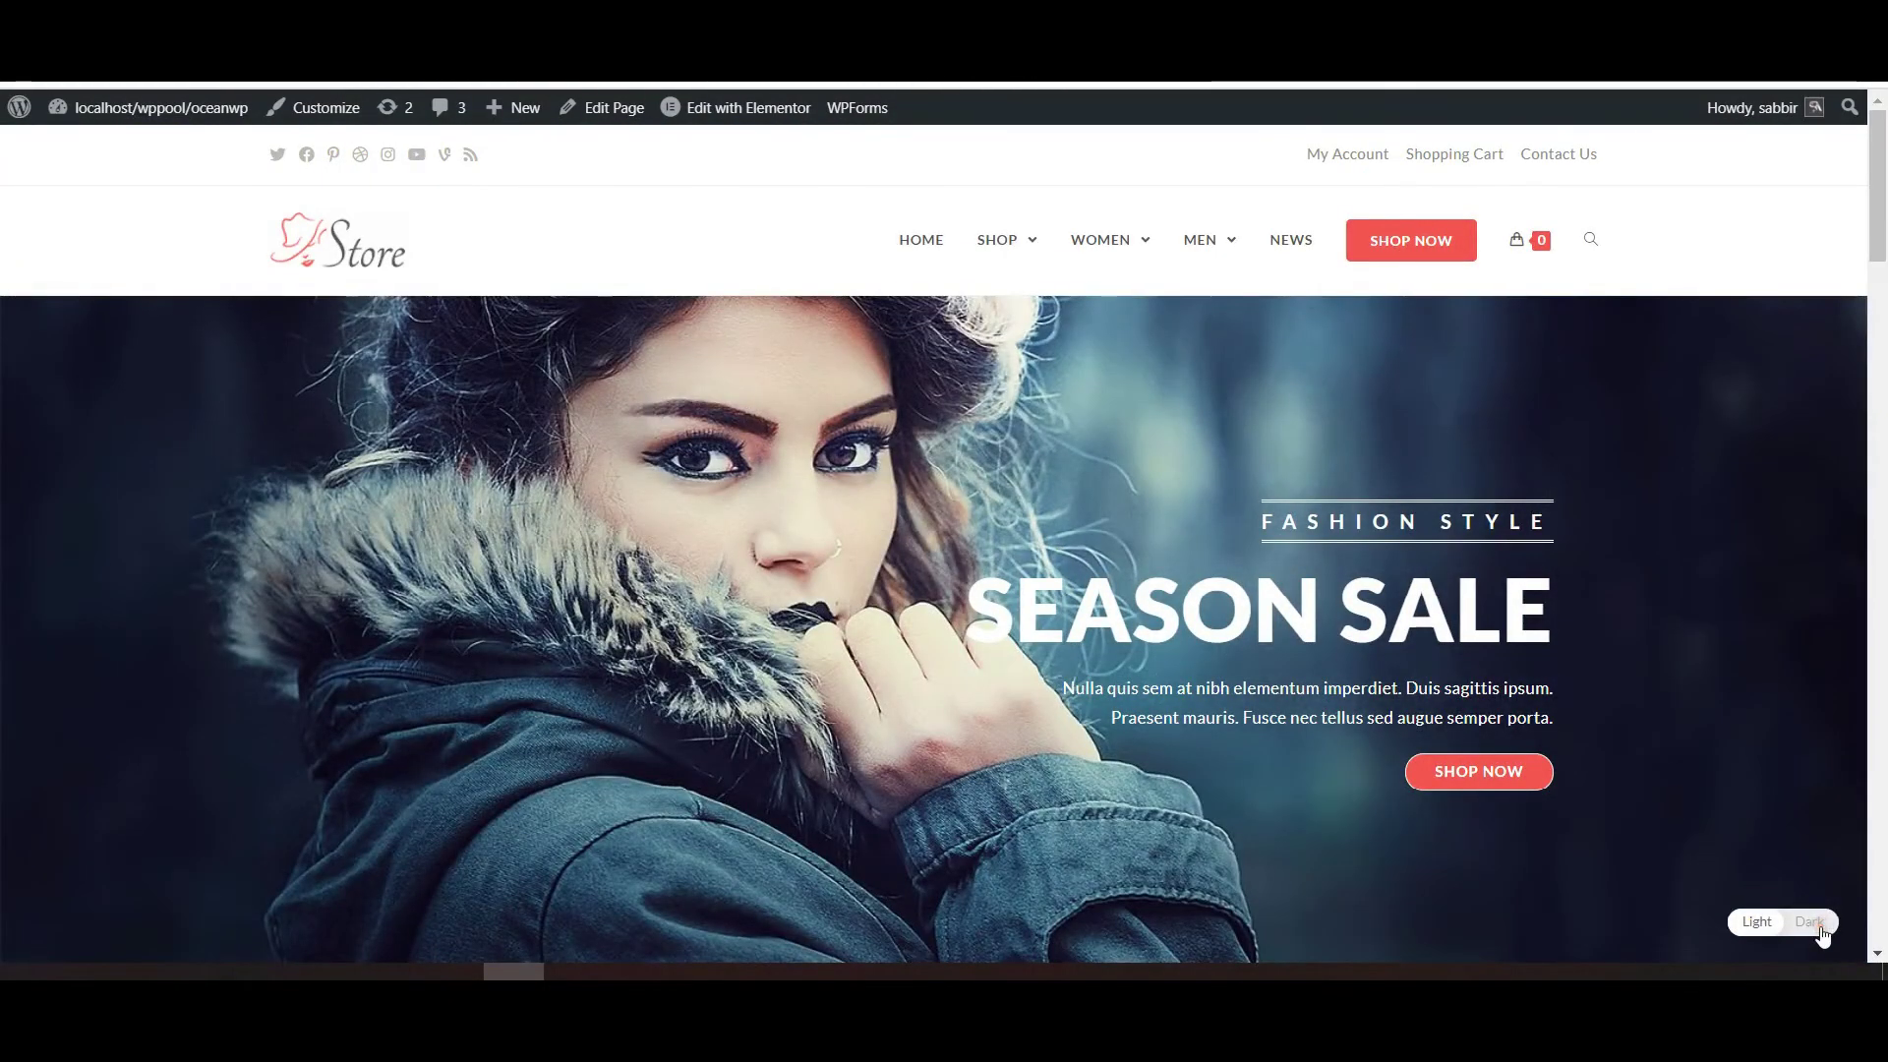
- Switch the home page to dark mode and examine its sections down to Latest News
key("ctrl+alt+d")
scroll(1032, 558, "down", 12)
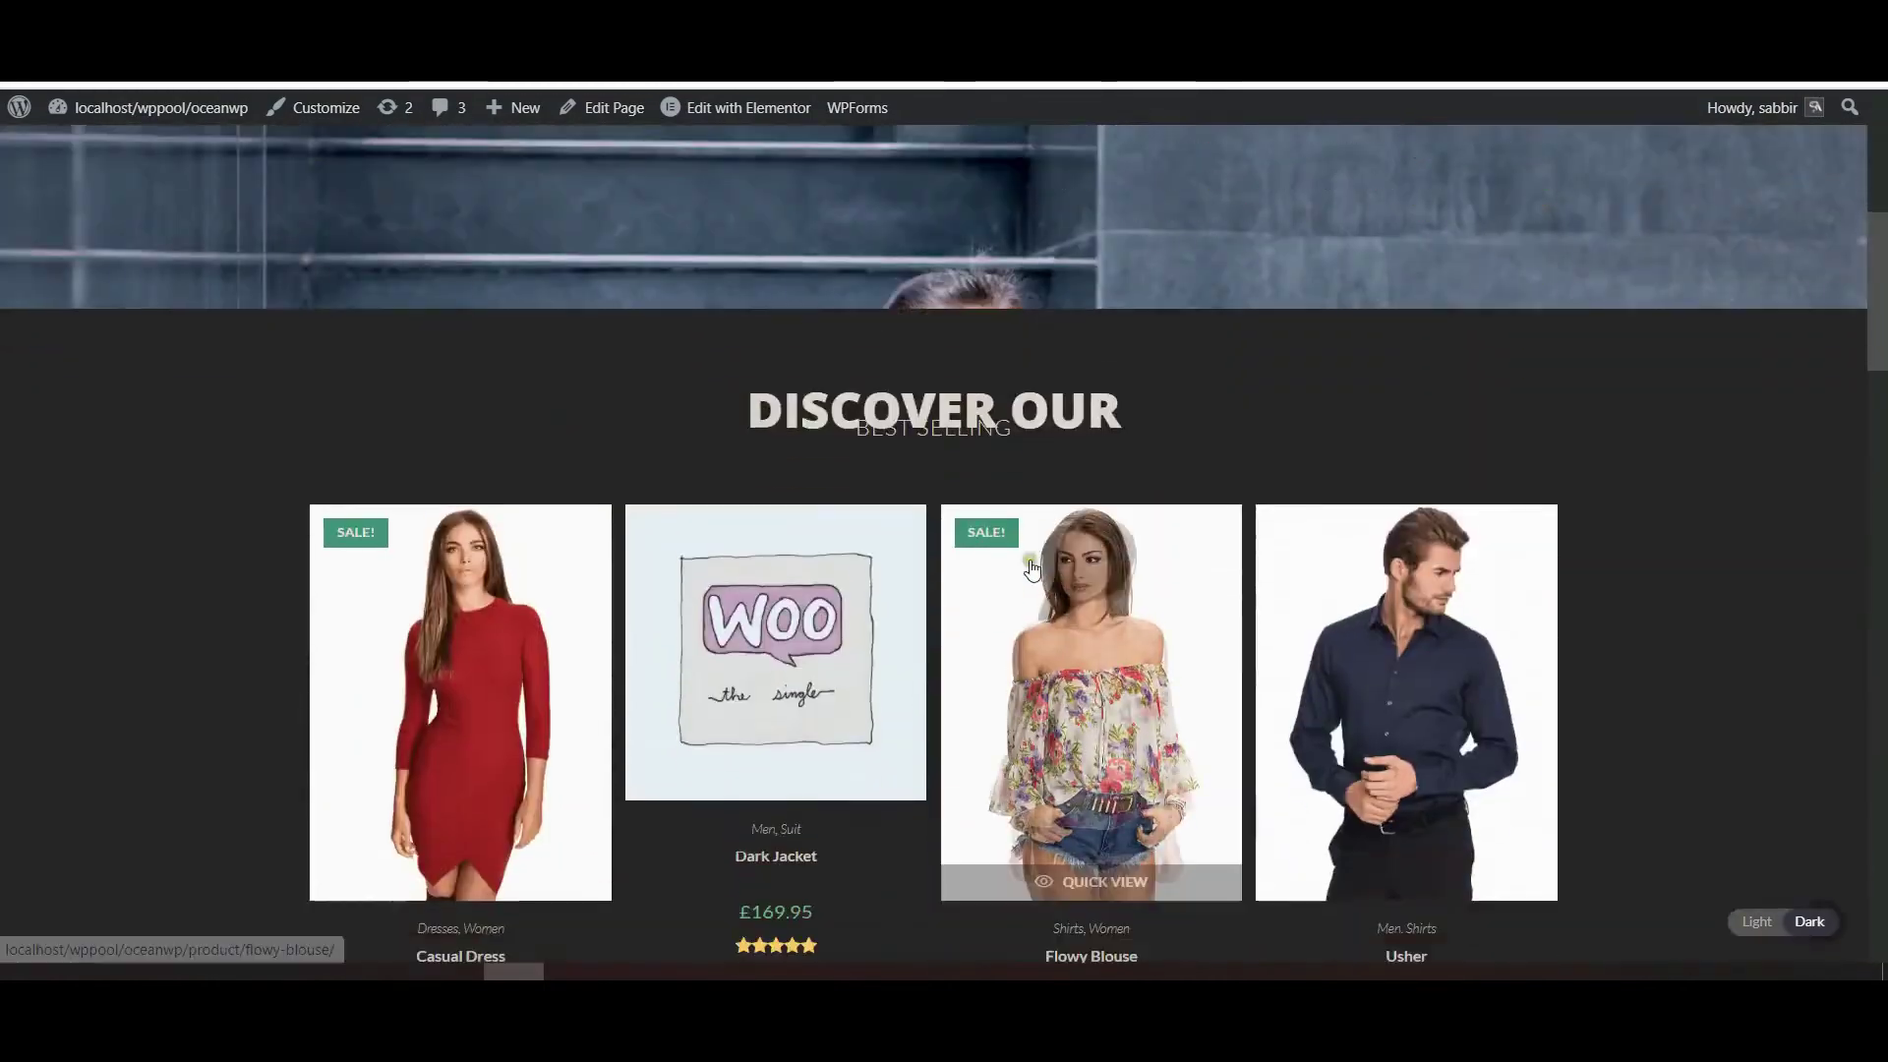
scroll(1033, 557, "down", 15)
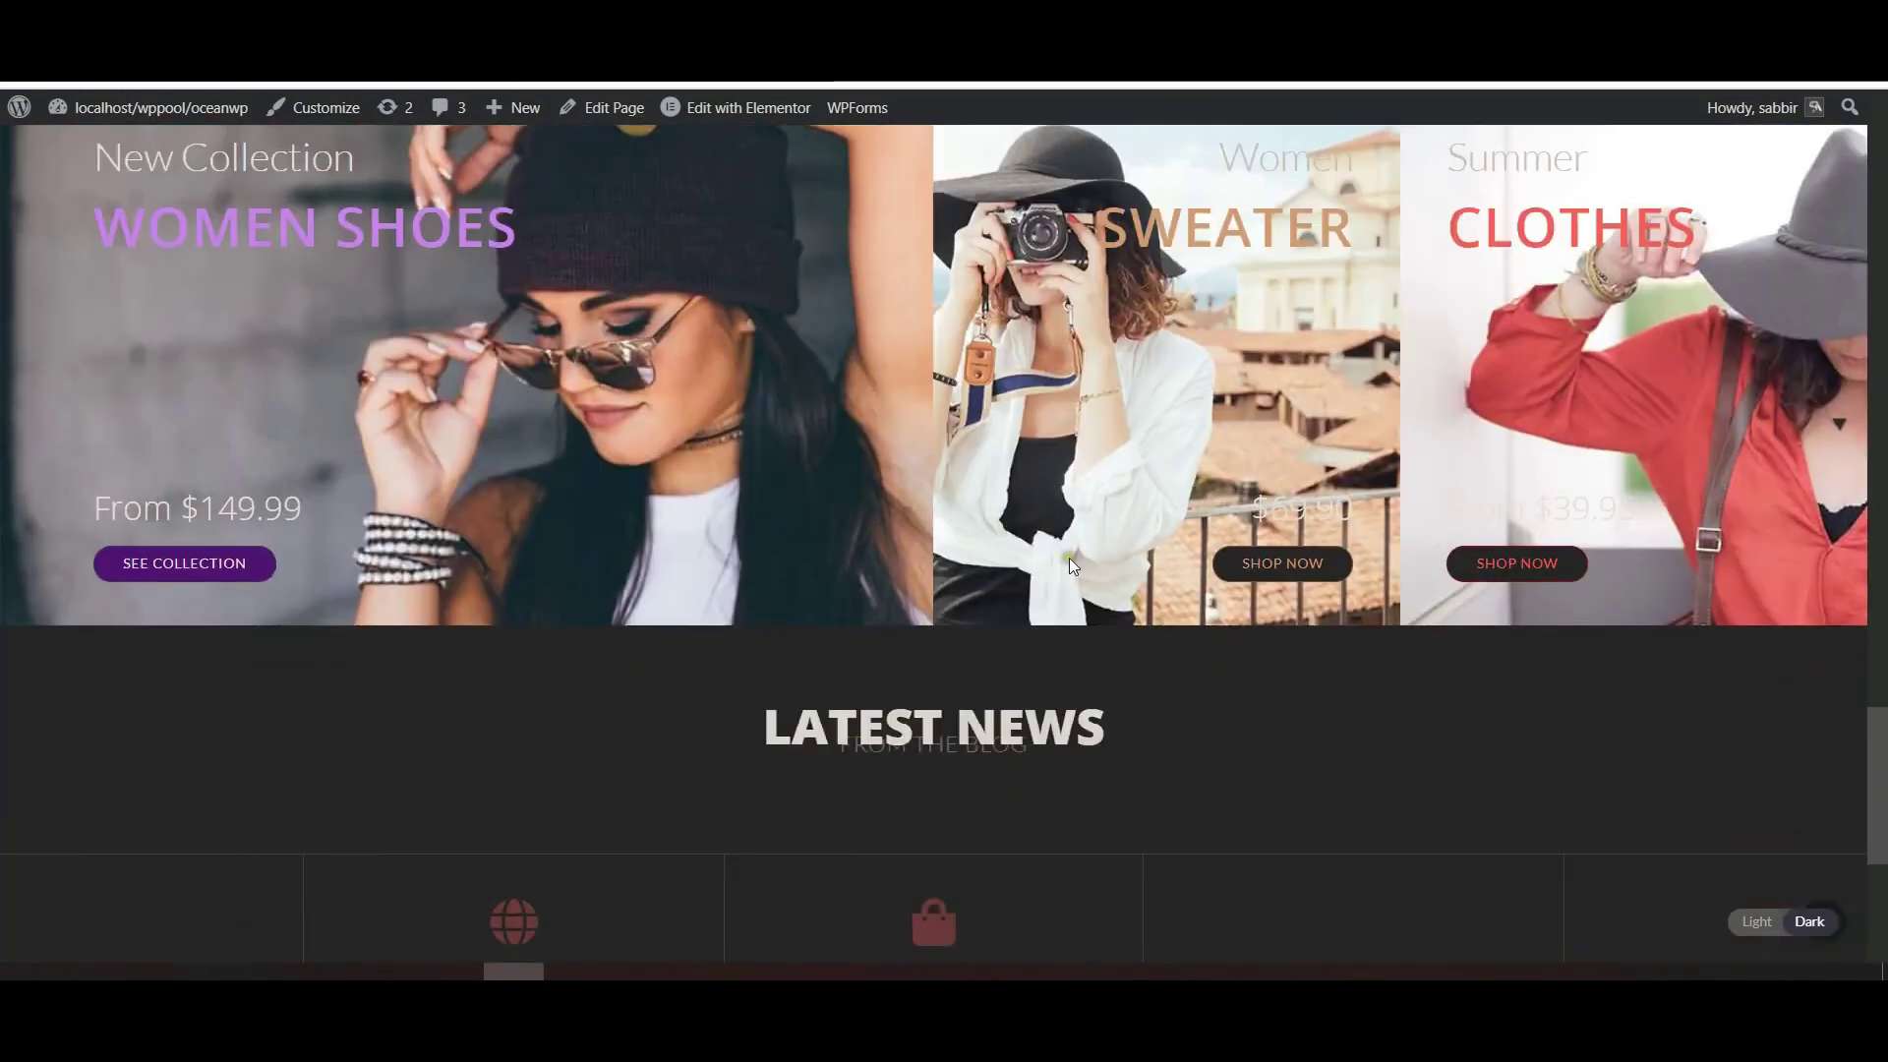
- Open the Custom CSS settings and examine the sidebar of the Women category page in dark mode
scroll(1082, 547, "up", 20)
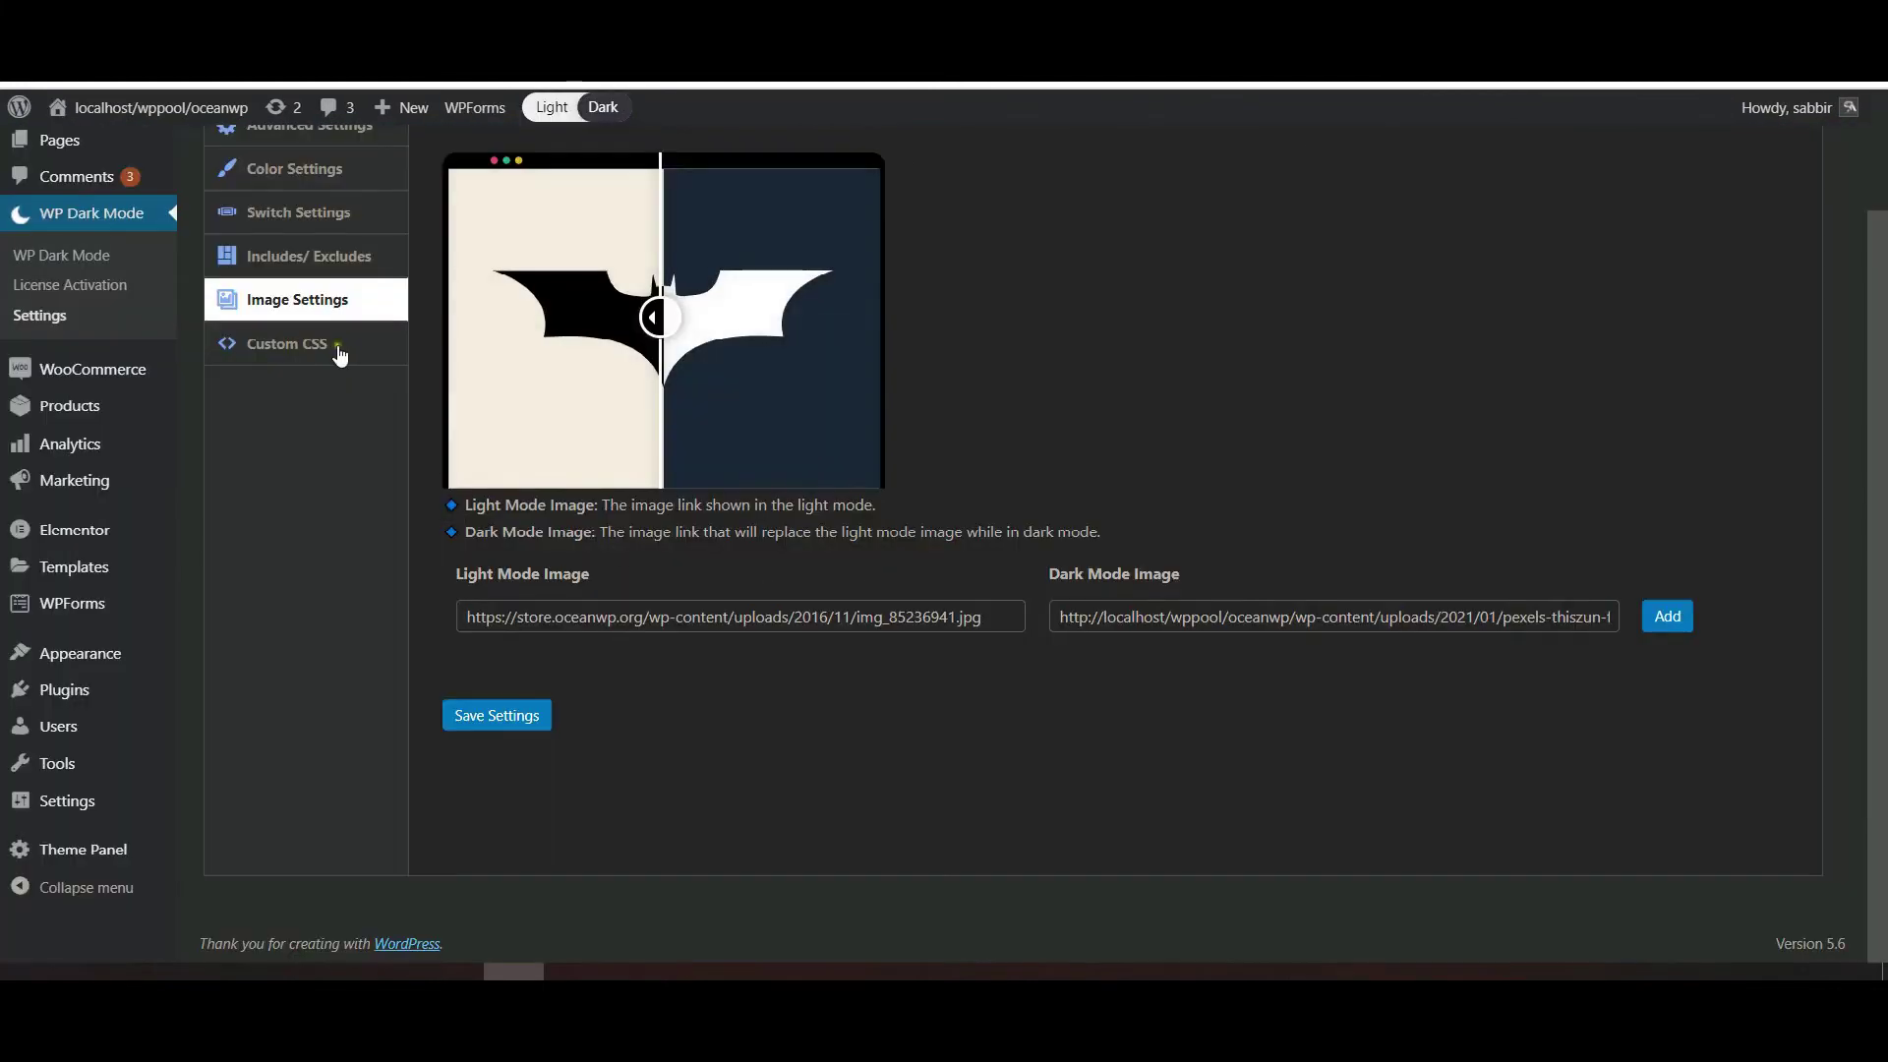
left_click(337, 350)
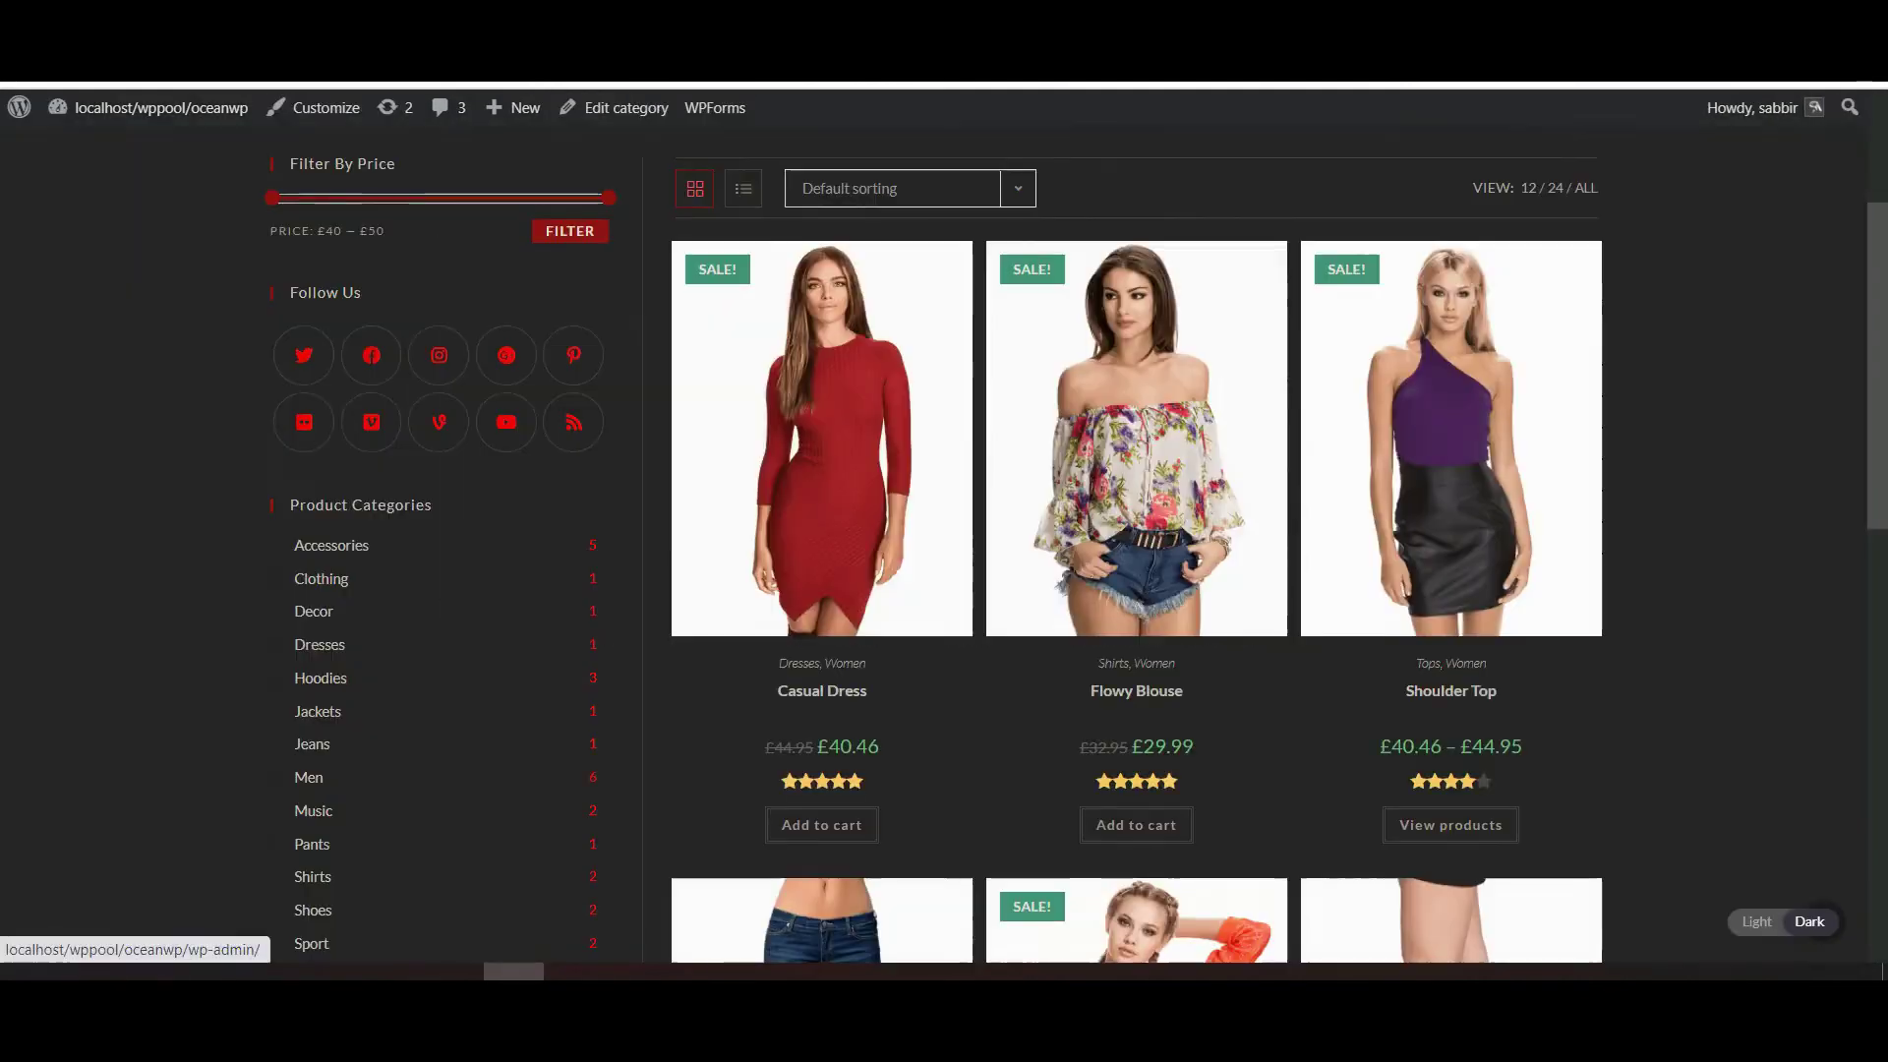
scroll(470, 322, "up", 4)
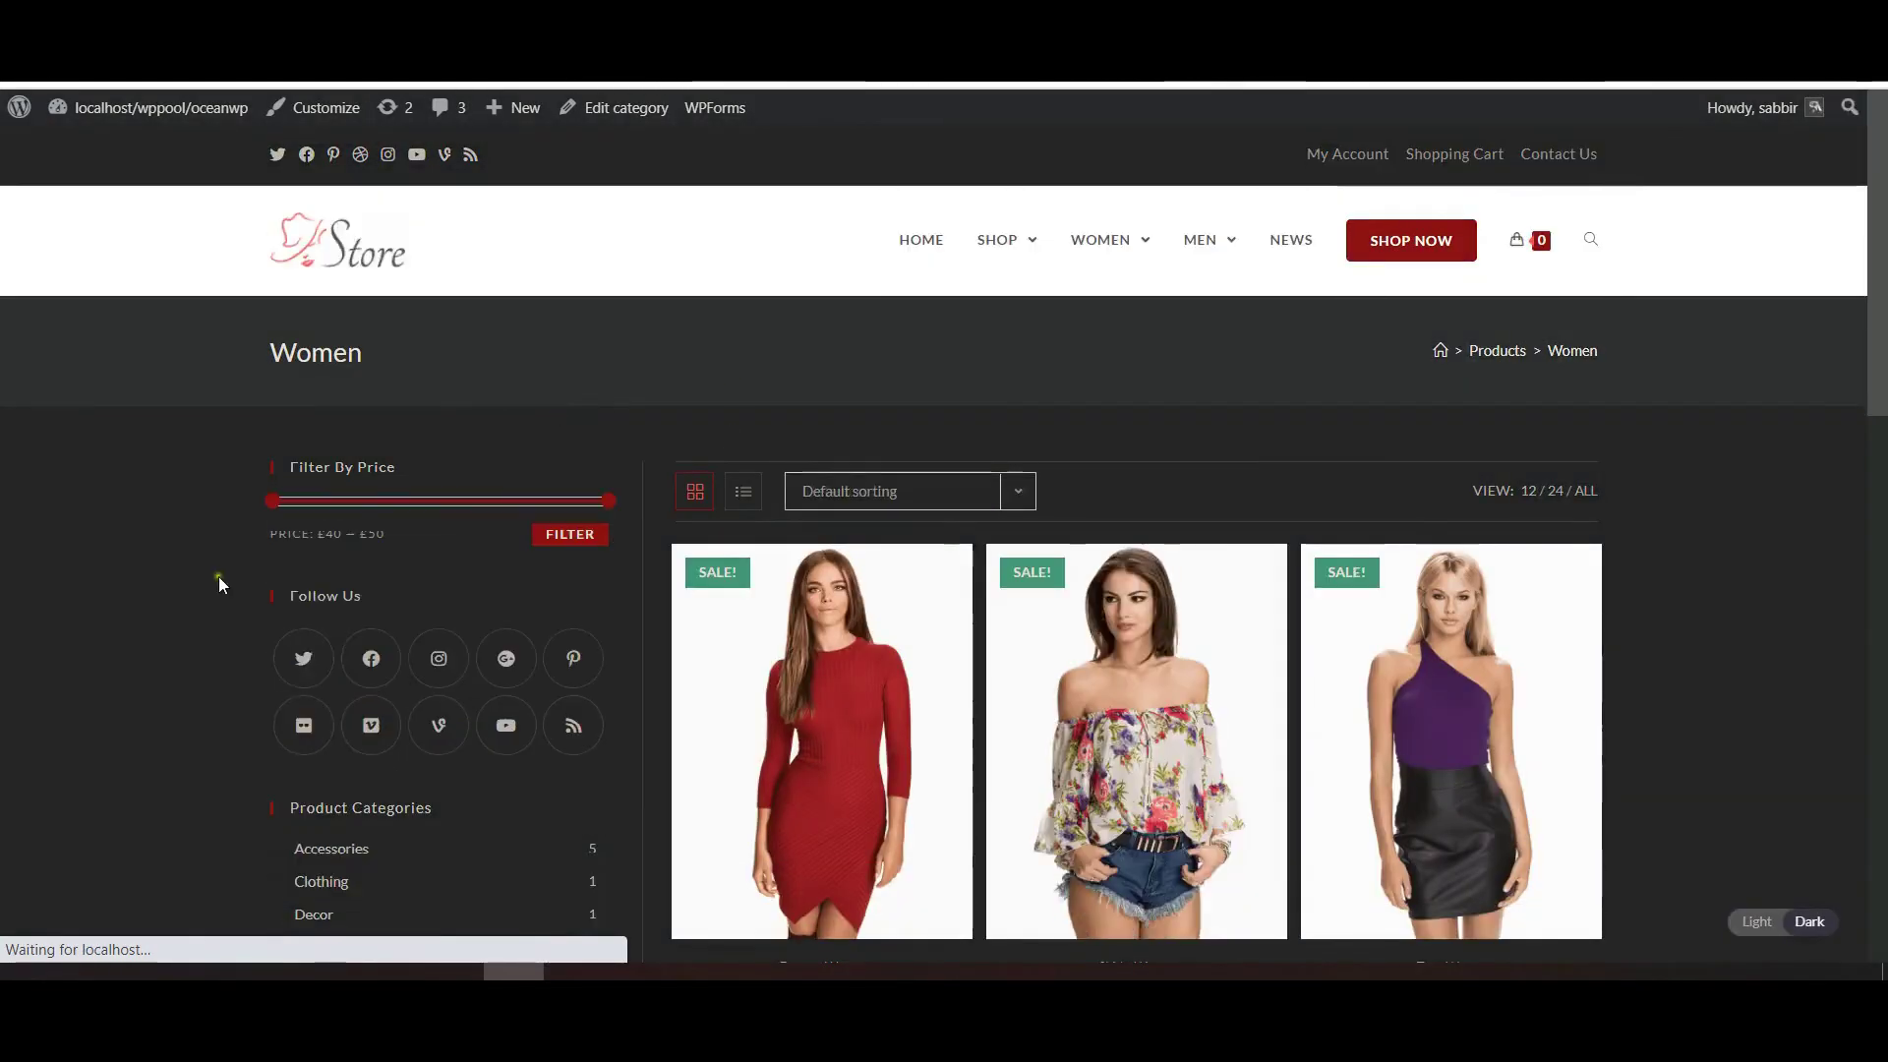
scroll(393, 586, "down", 1)
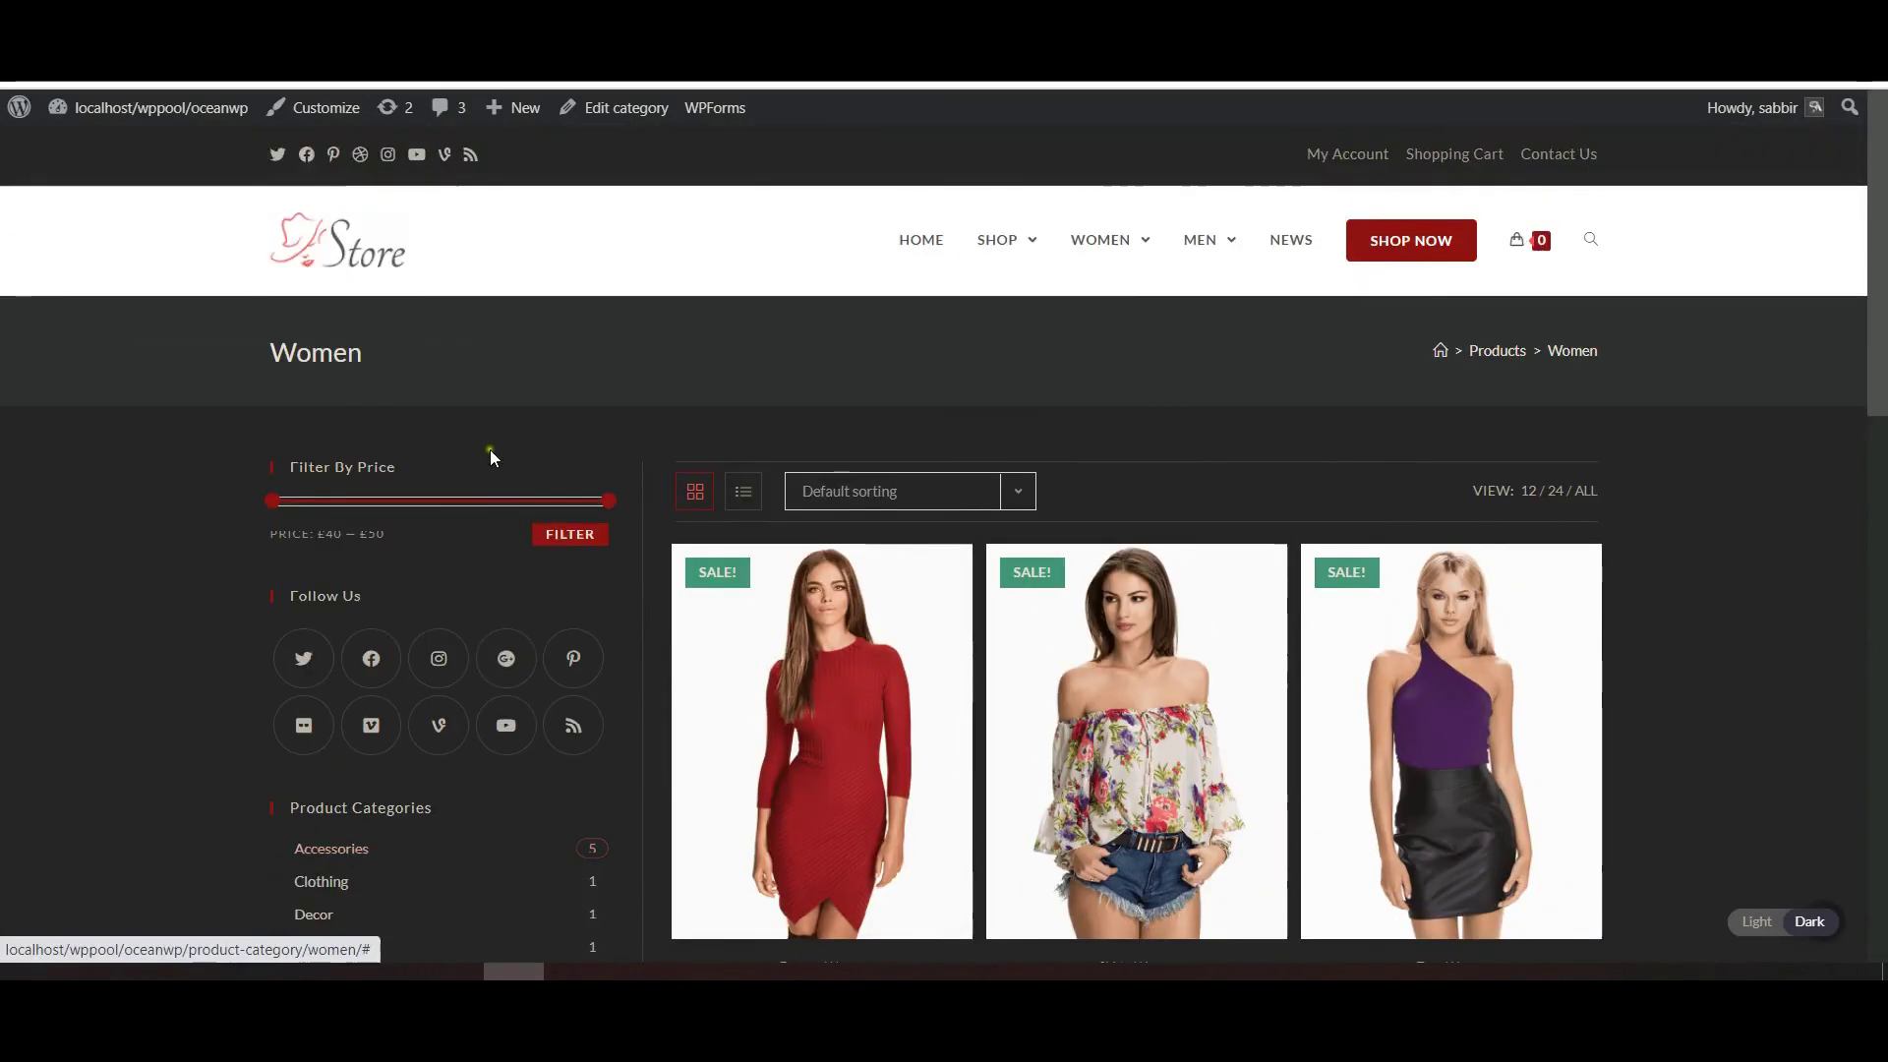
scroll(431, 645, "down", 4)
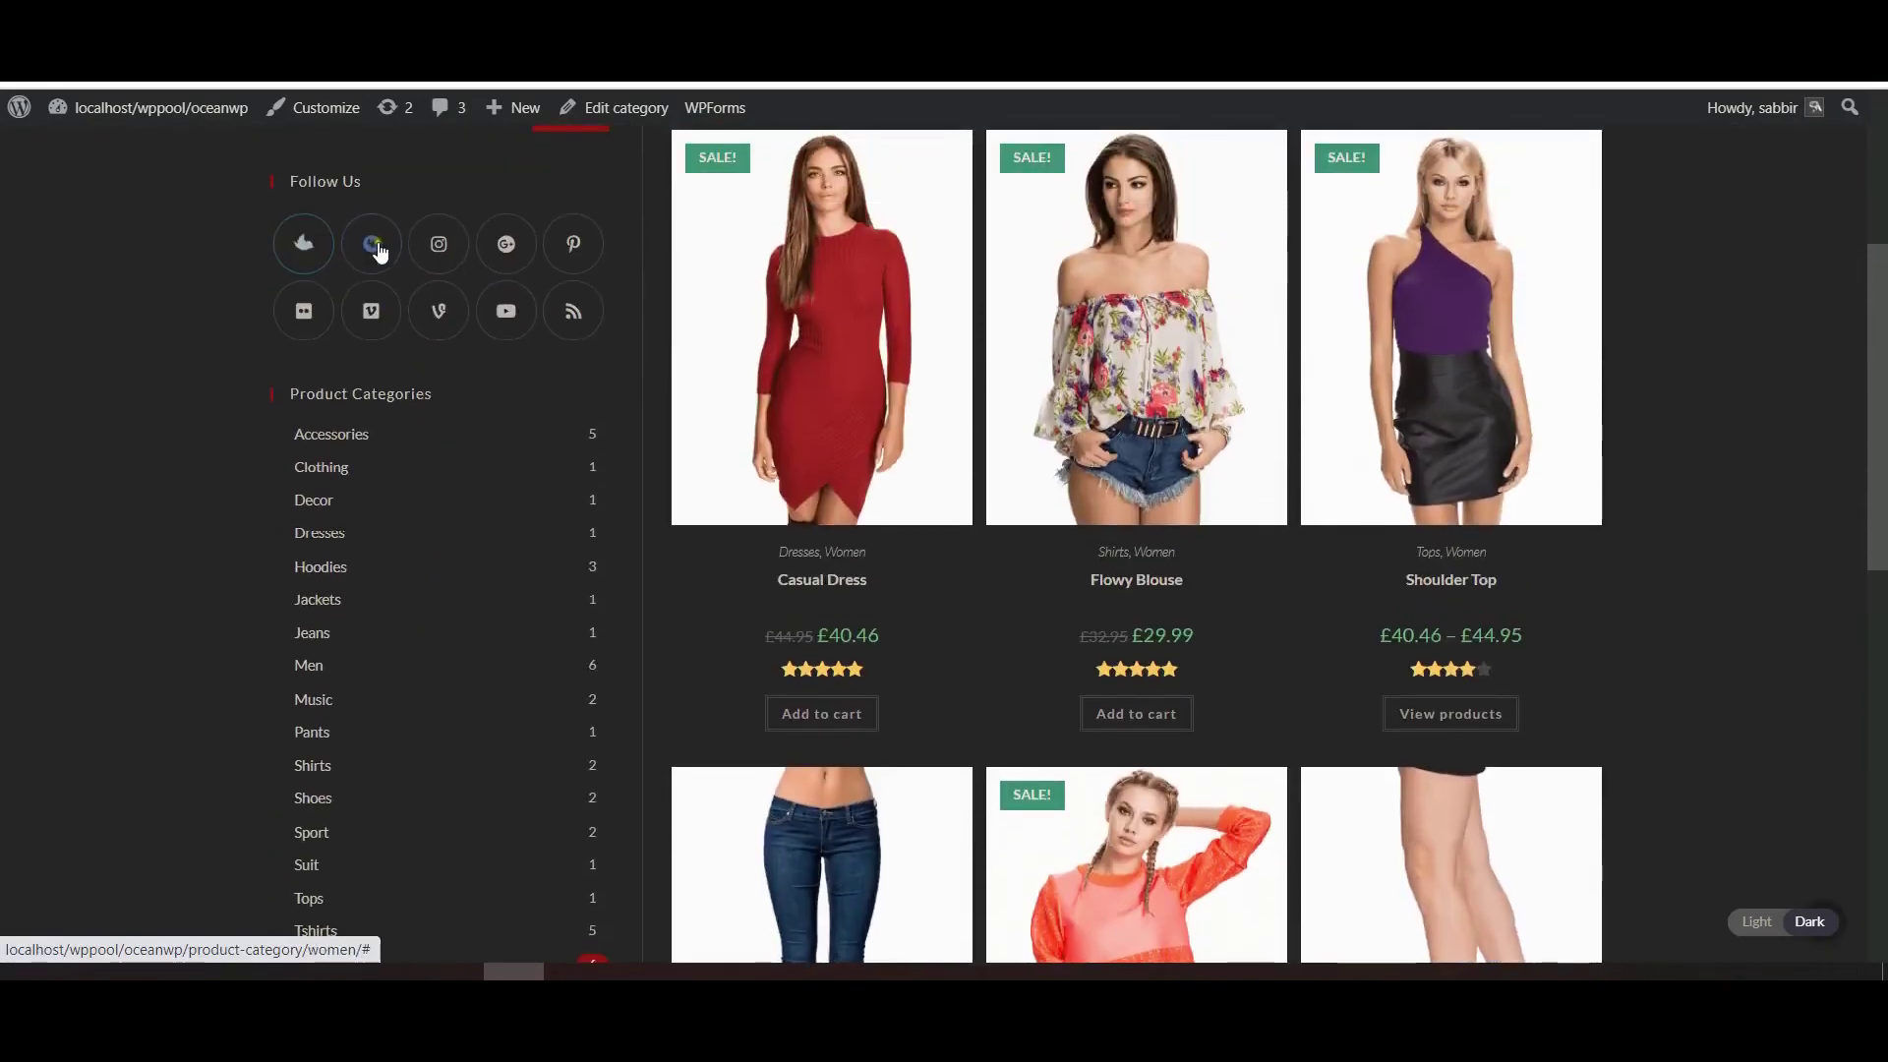
- Inspect the Twitter icon under Follow Us and locate the .oceanwp-social-icons.style-light li a rule of its link element
right_click(304, 238)
left_click(380, 490)
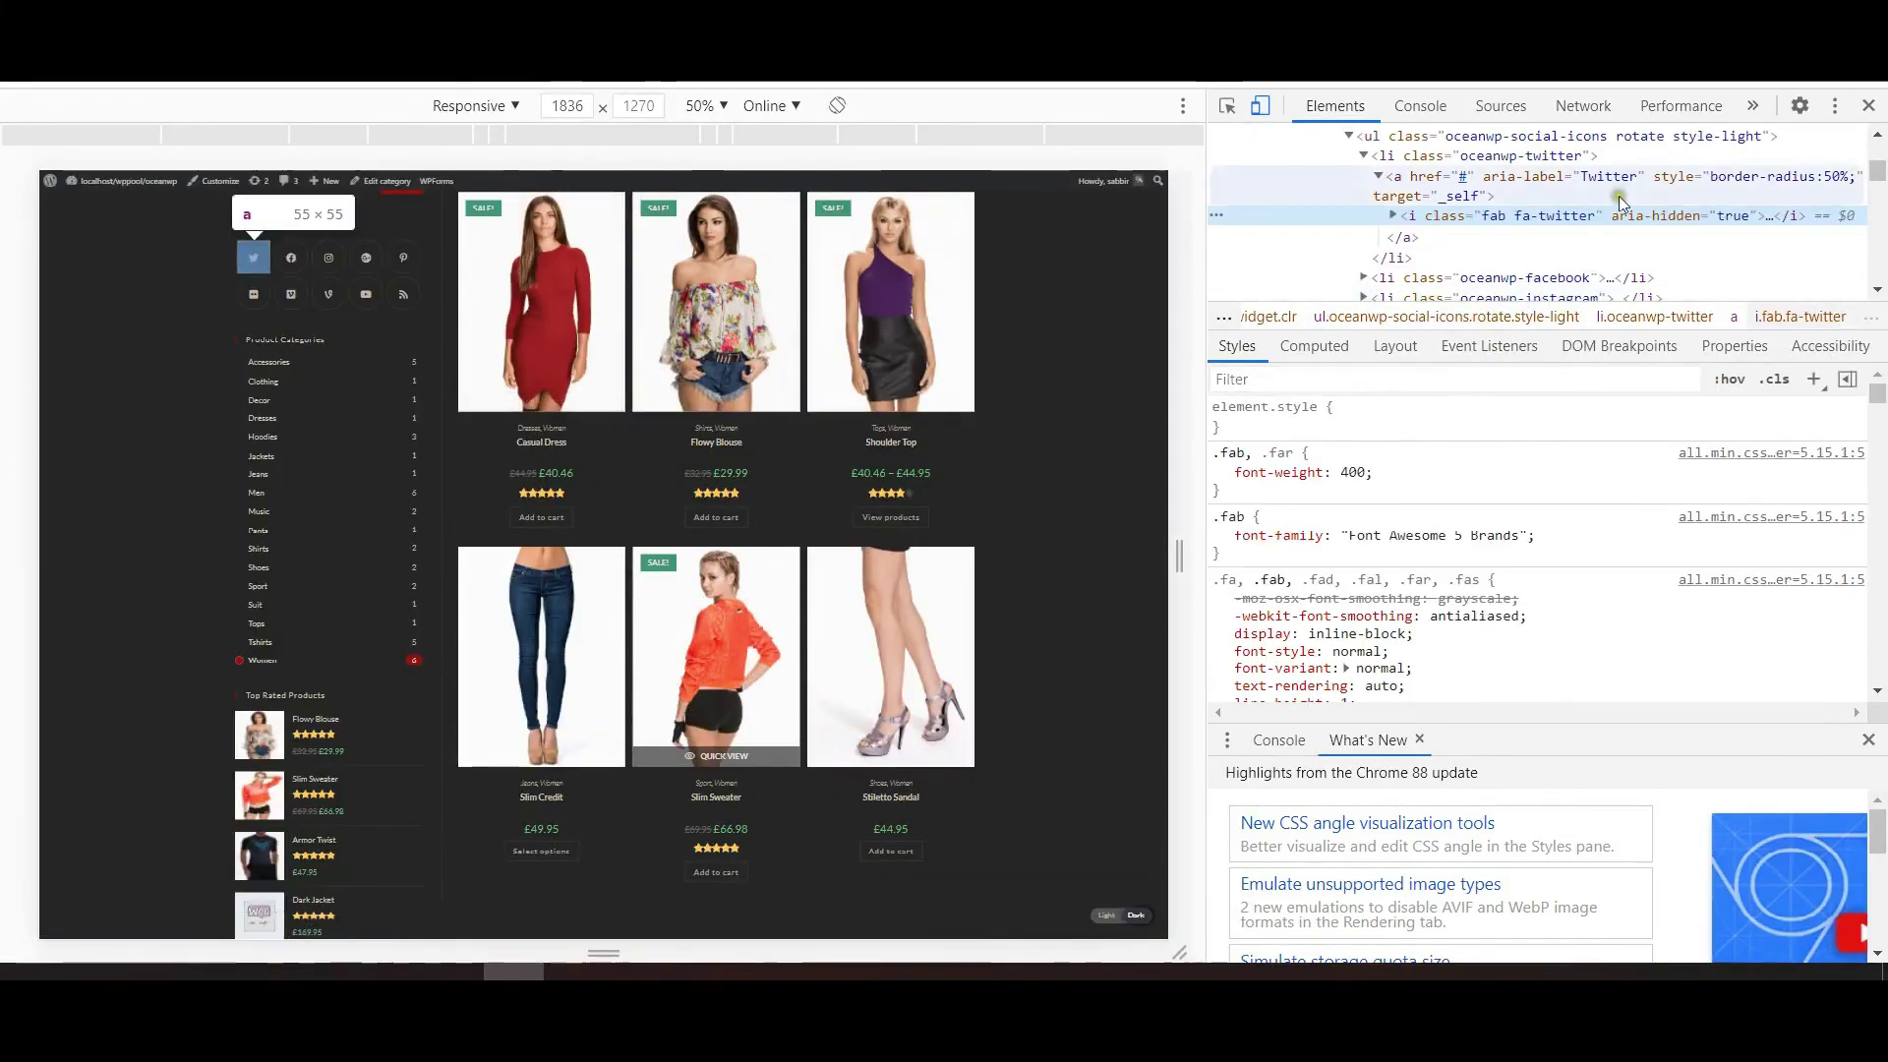
left_click(1470, 177)
left_click(1542, 157)
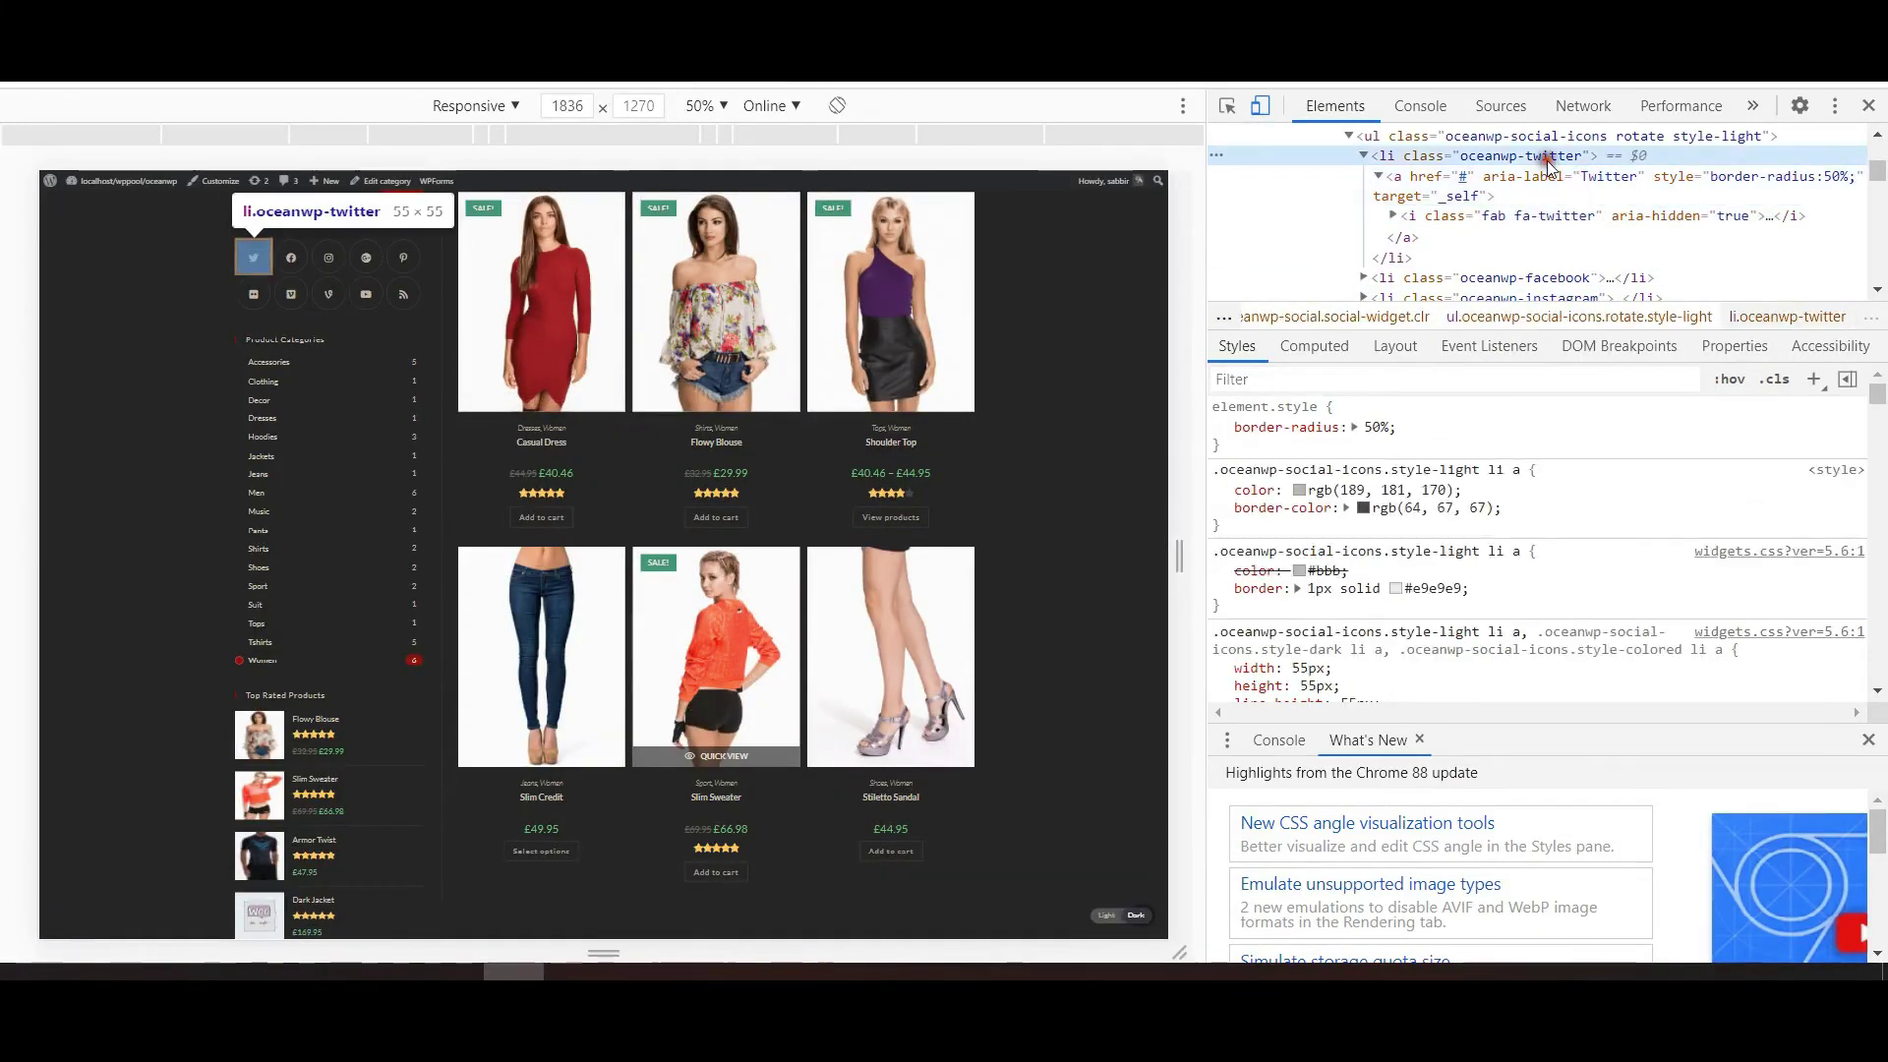
left_click(1548, 177)
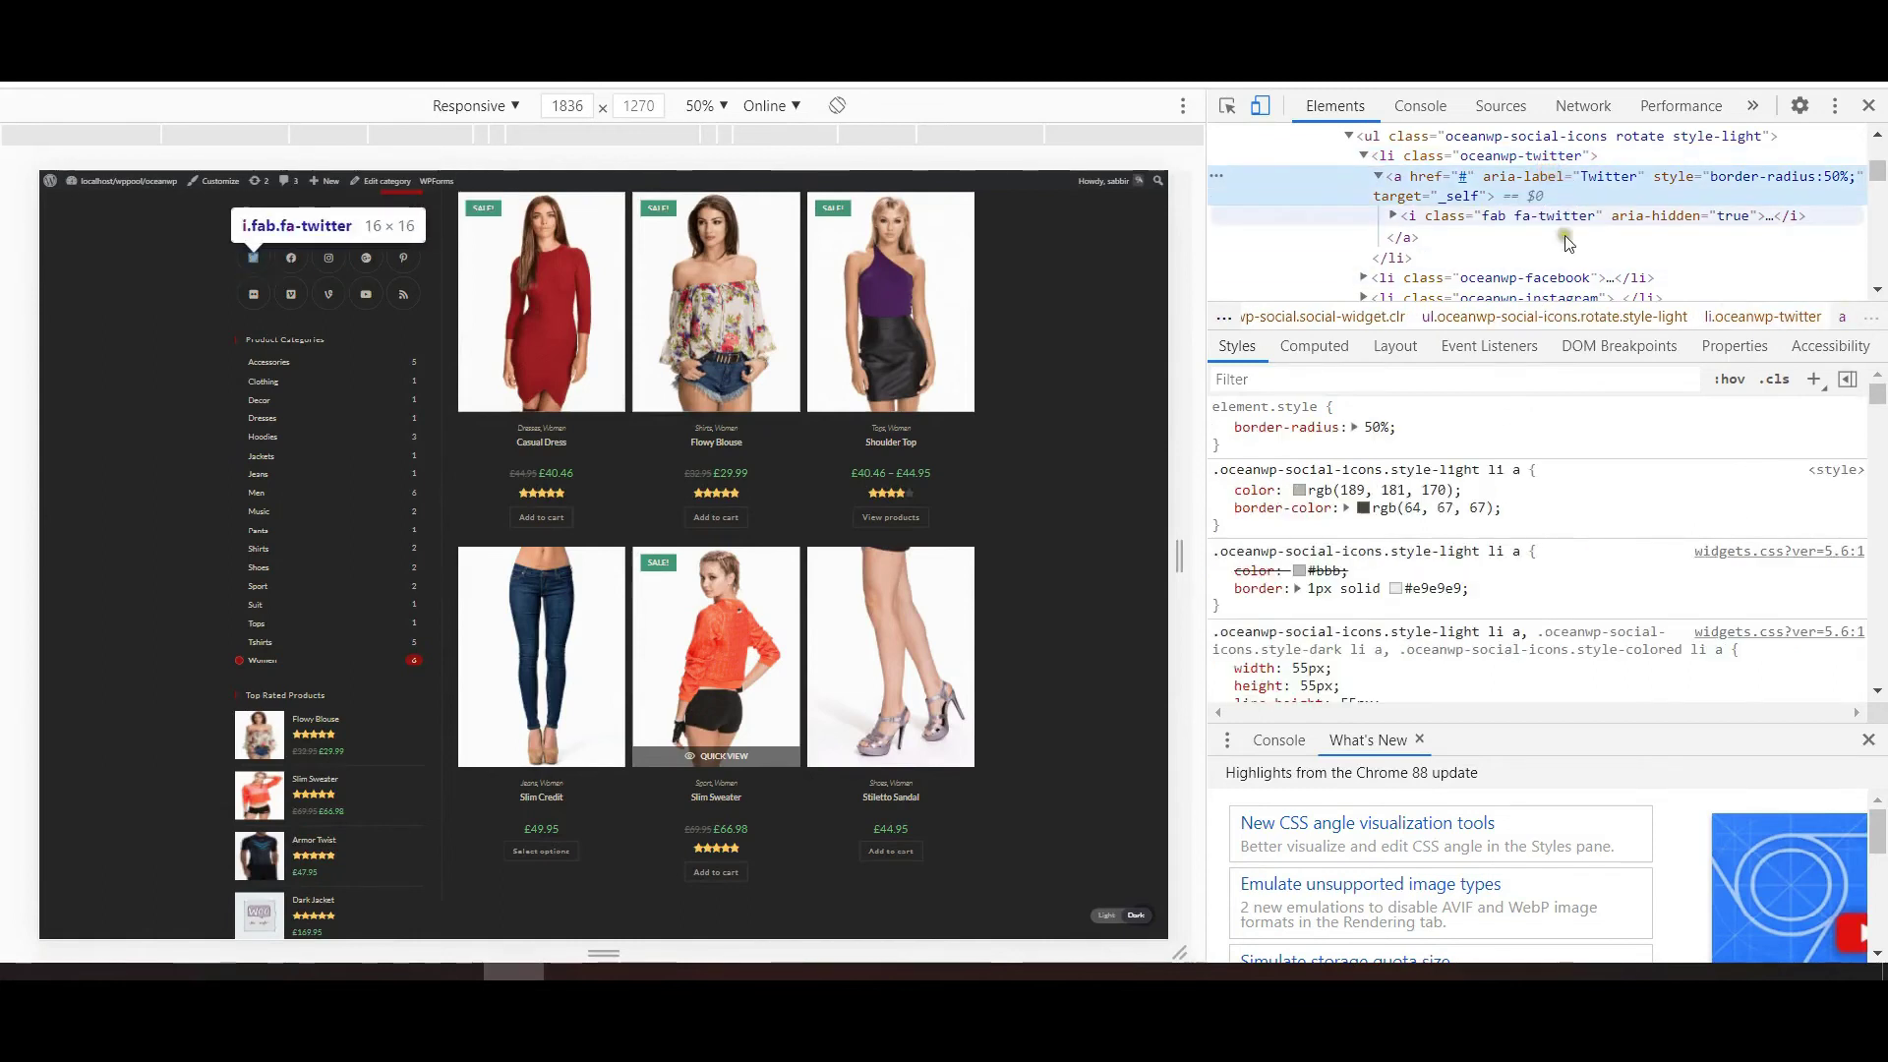
left_click(1392, 469)
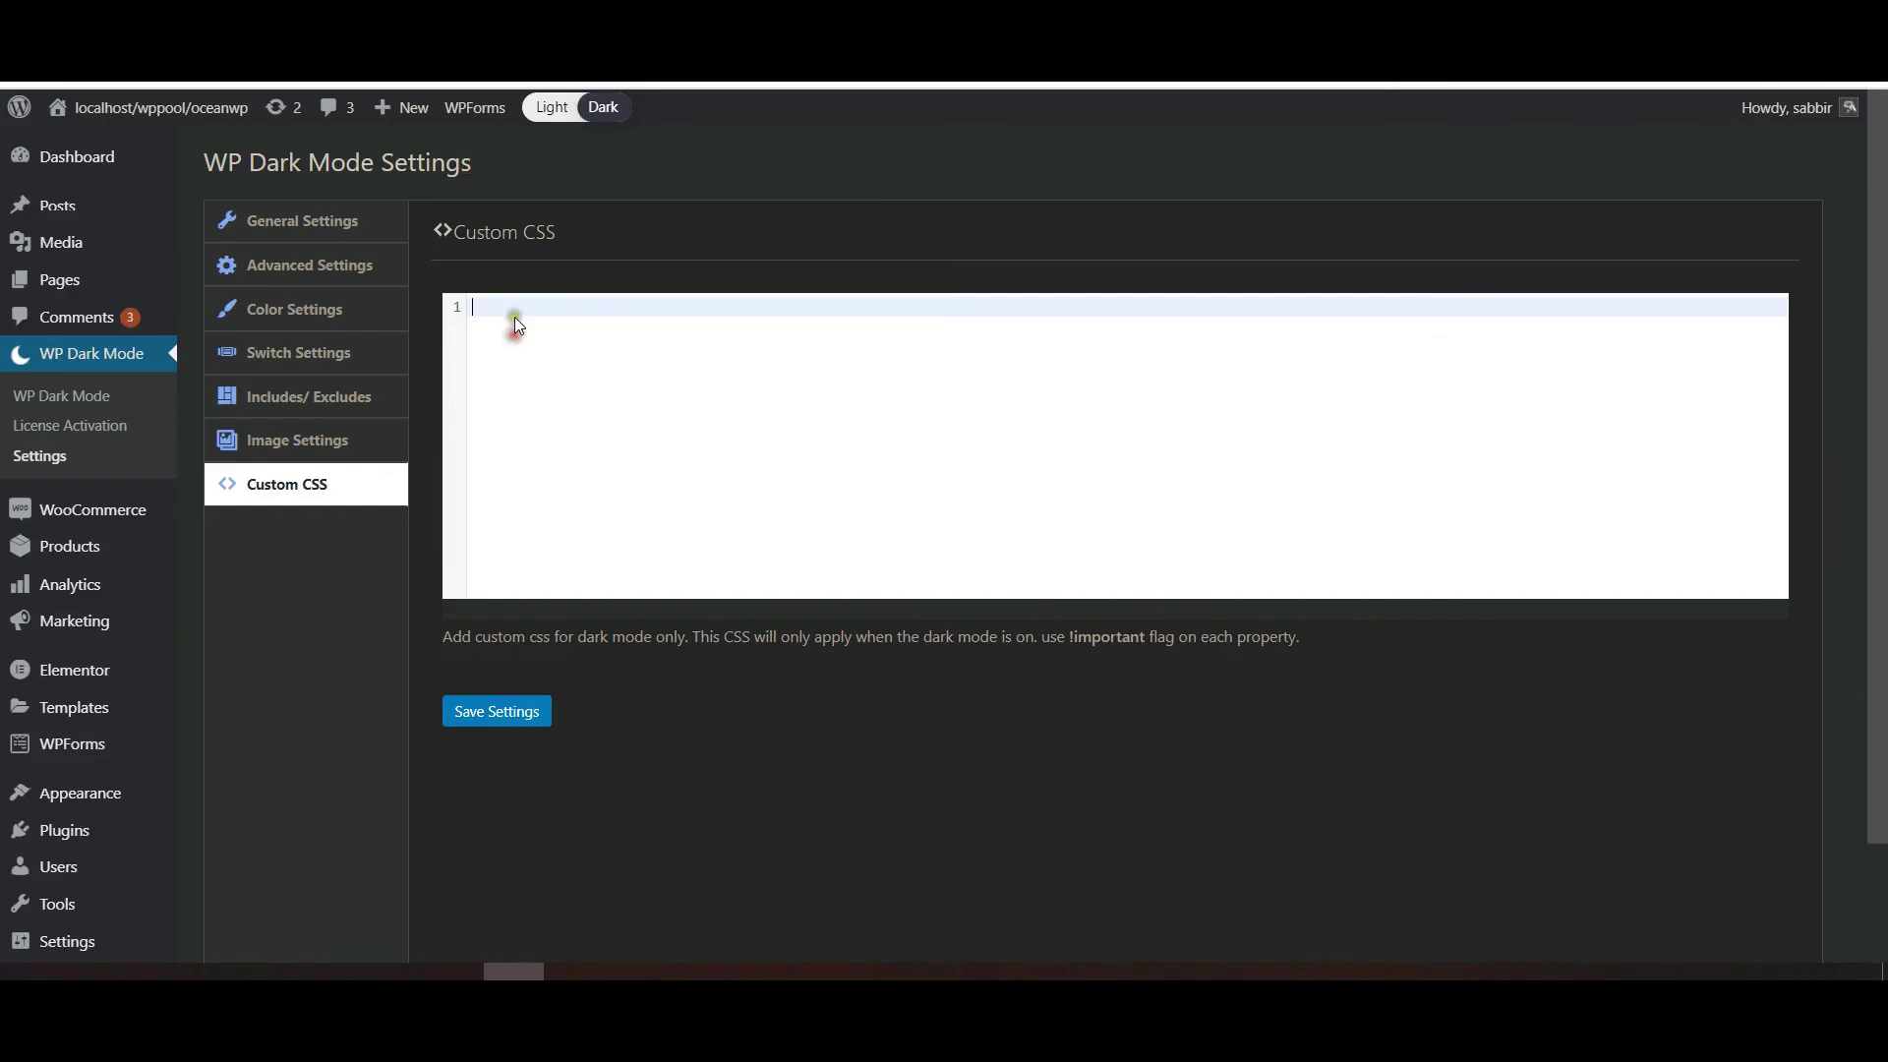
- Add Custom CSS giving .sidebar-box ul the color red!important and .oceanwp-social-icons.style-light li a the color red, and save the settings
type(".sidebar-box ul {      color: red!important; } .oceanwp-social-icons.style-light li a {     color: red;}")
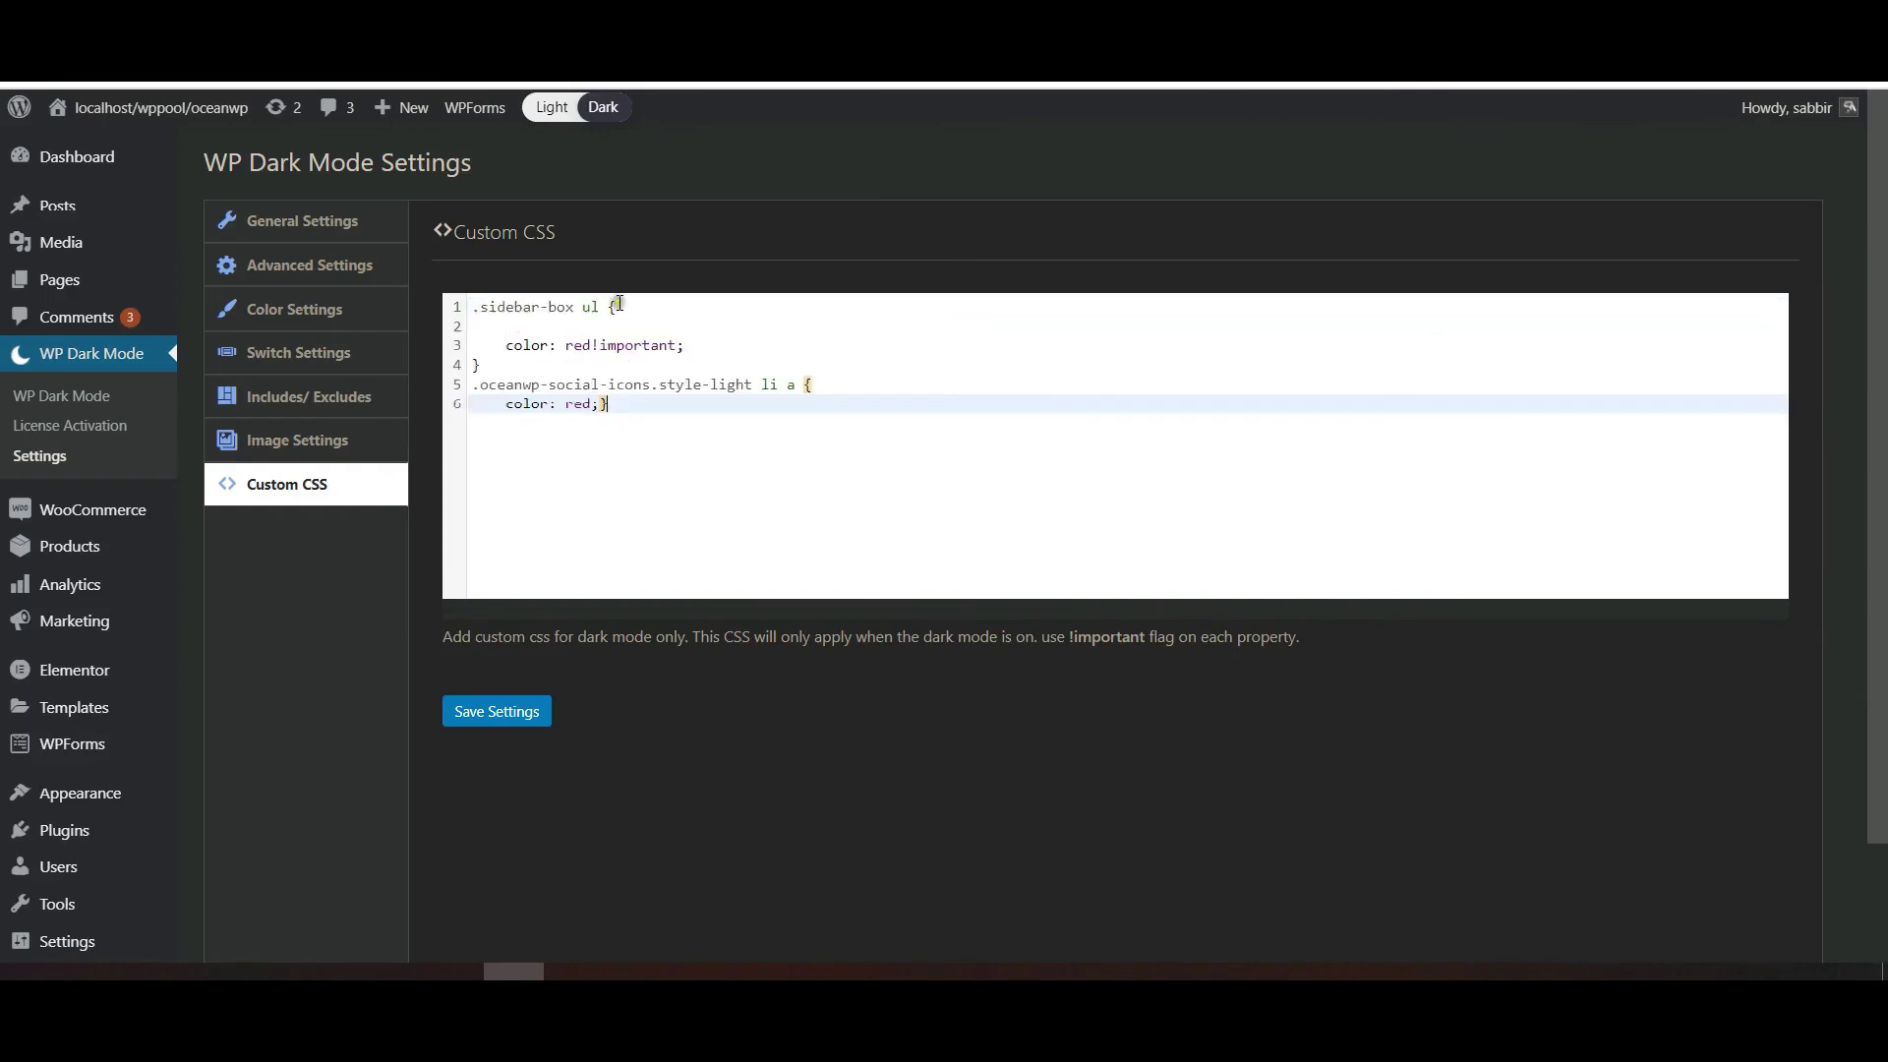
left_click(473, 385, "shift")
left_click(506, 345)
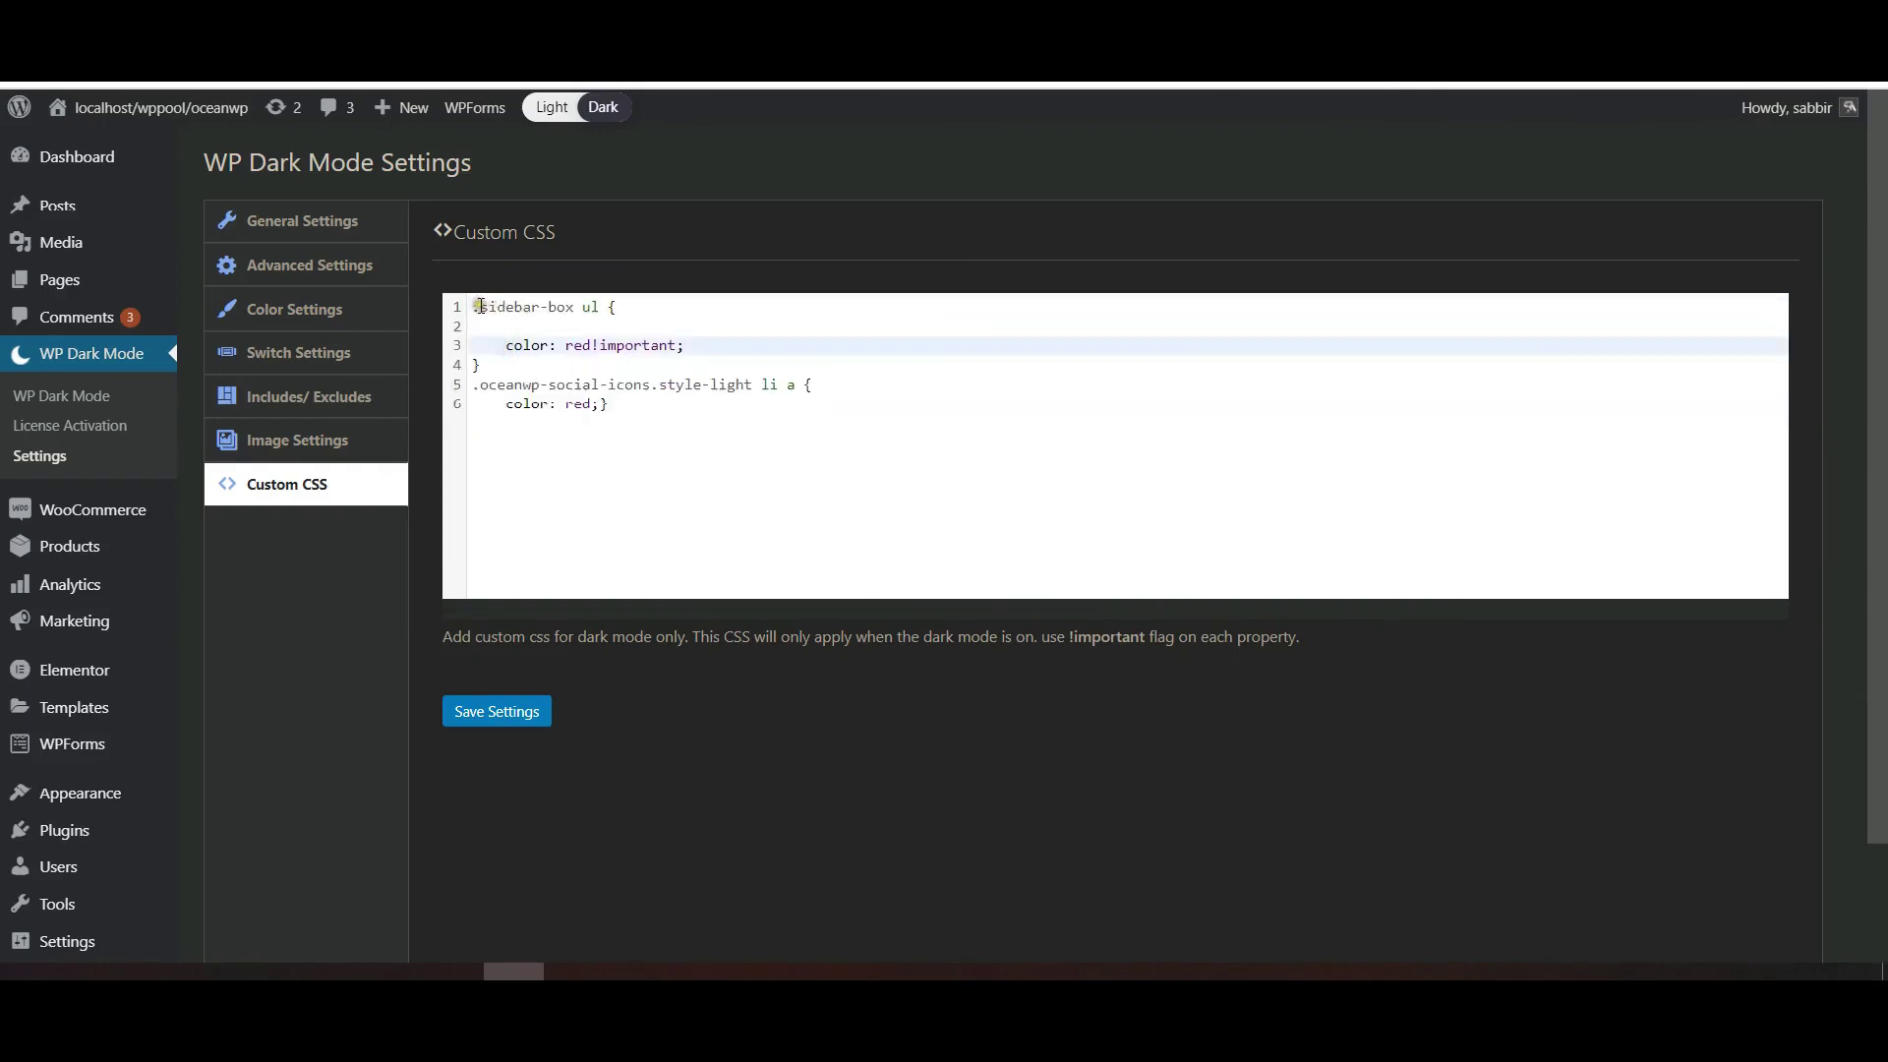
left_click_drag(478, 306, 595, 306)
left_click(509, 708)
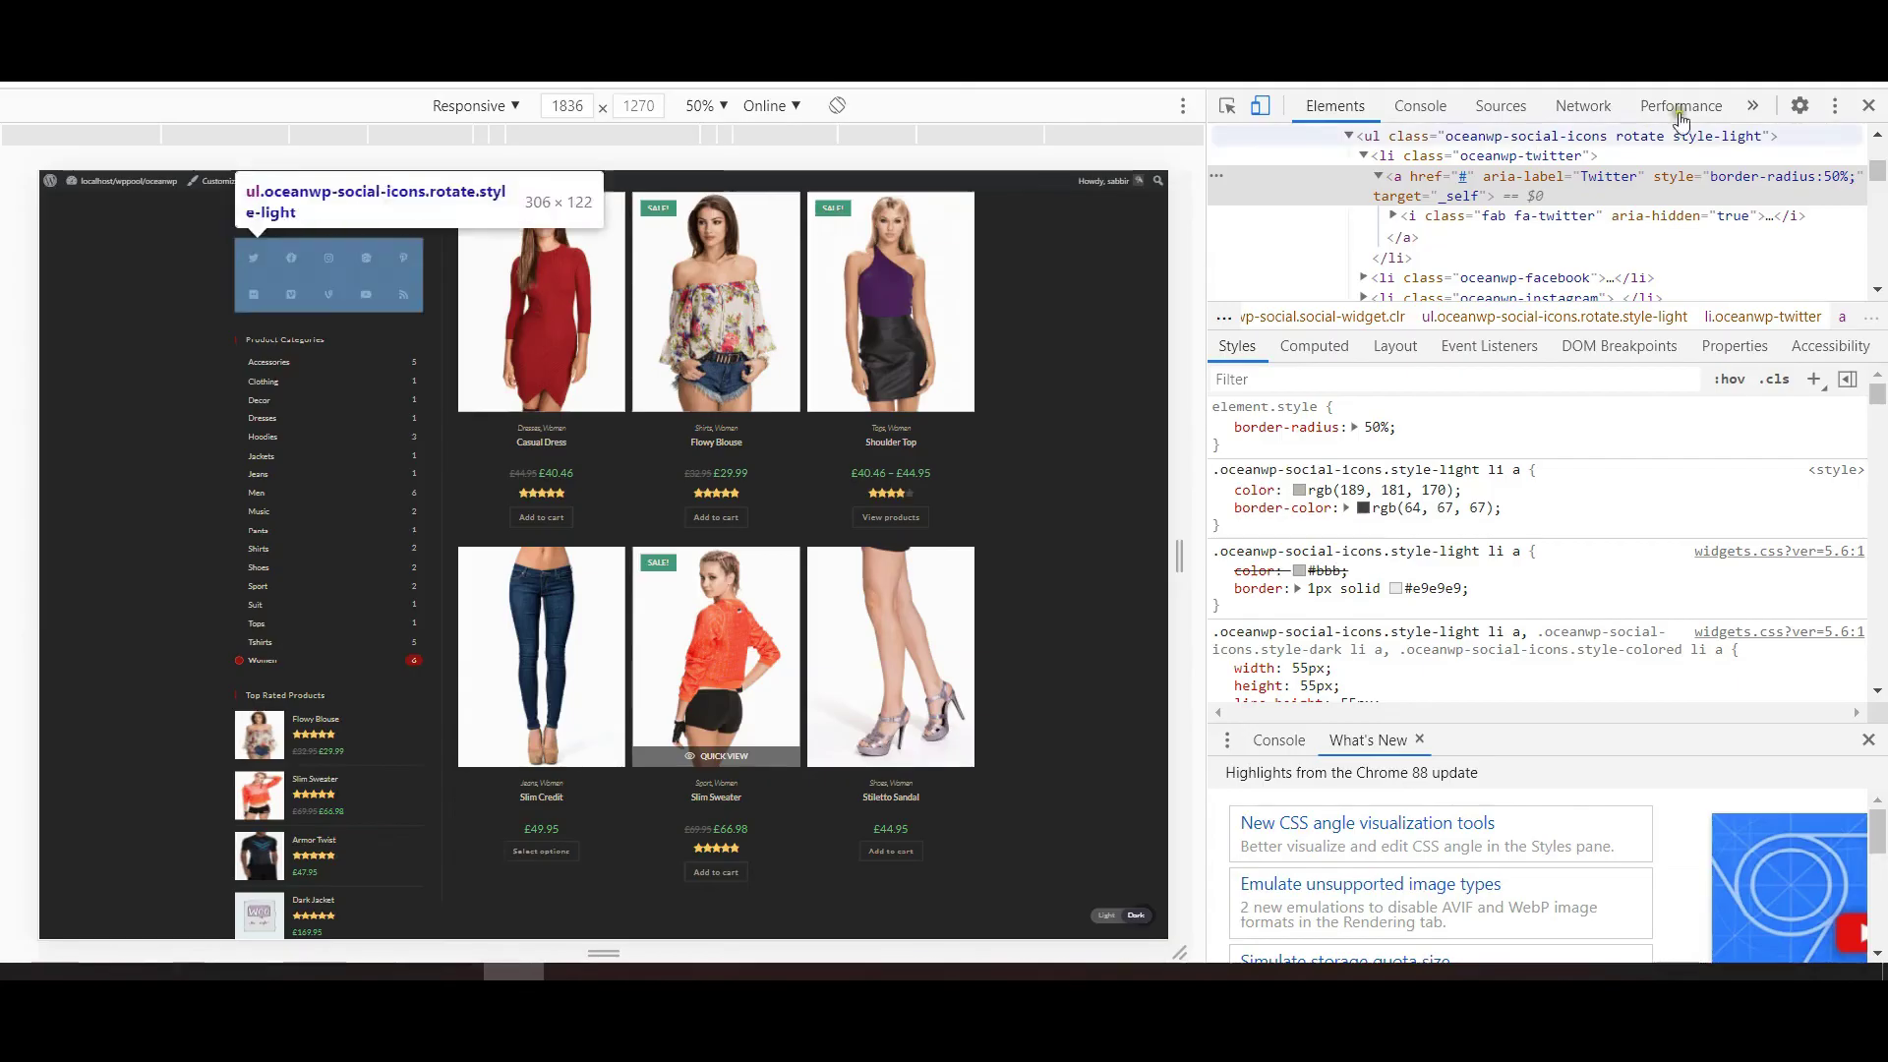
- Close the developer tools and check the Follow Us icons and category list on the Women page
left_click(1865, 106)
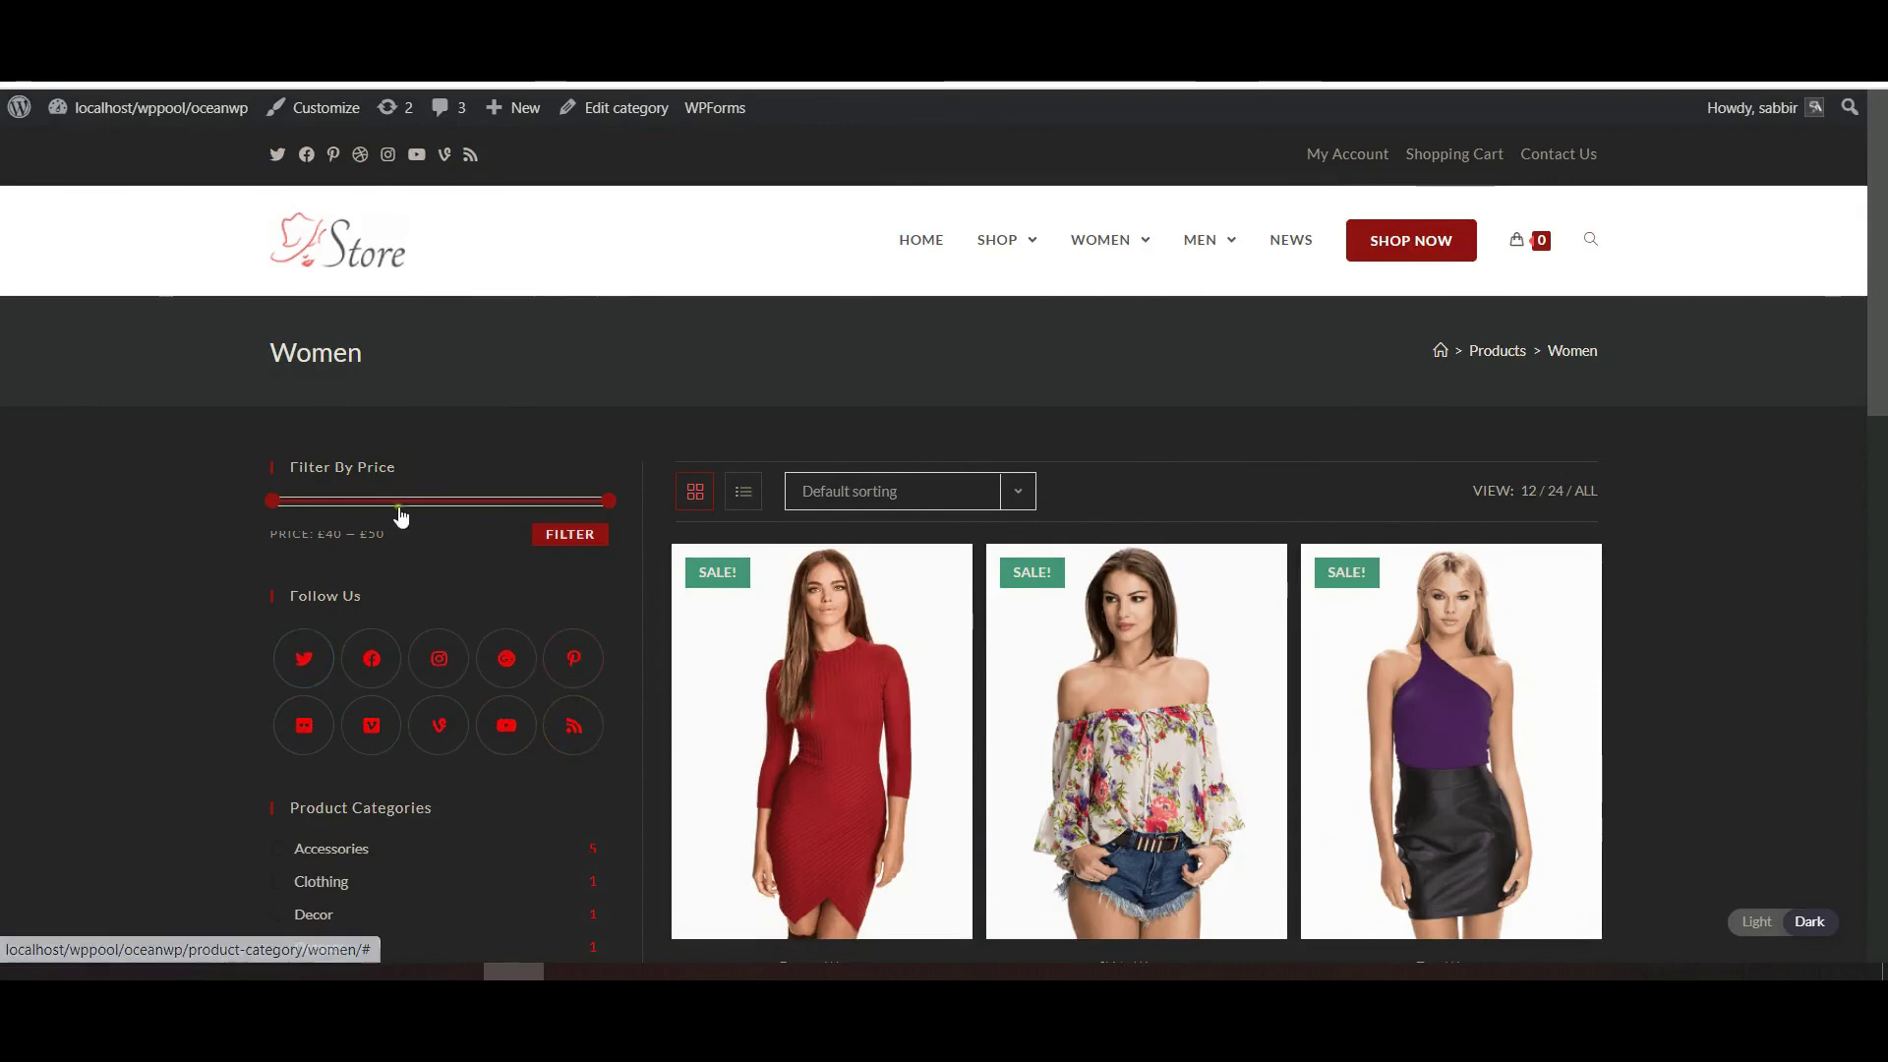
scroll(472, 531, "down", 3)
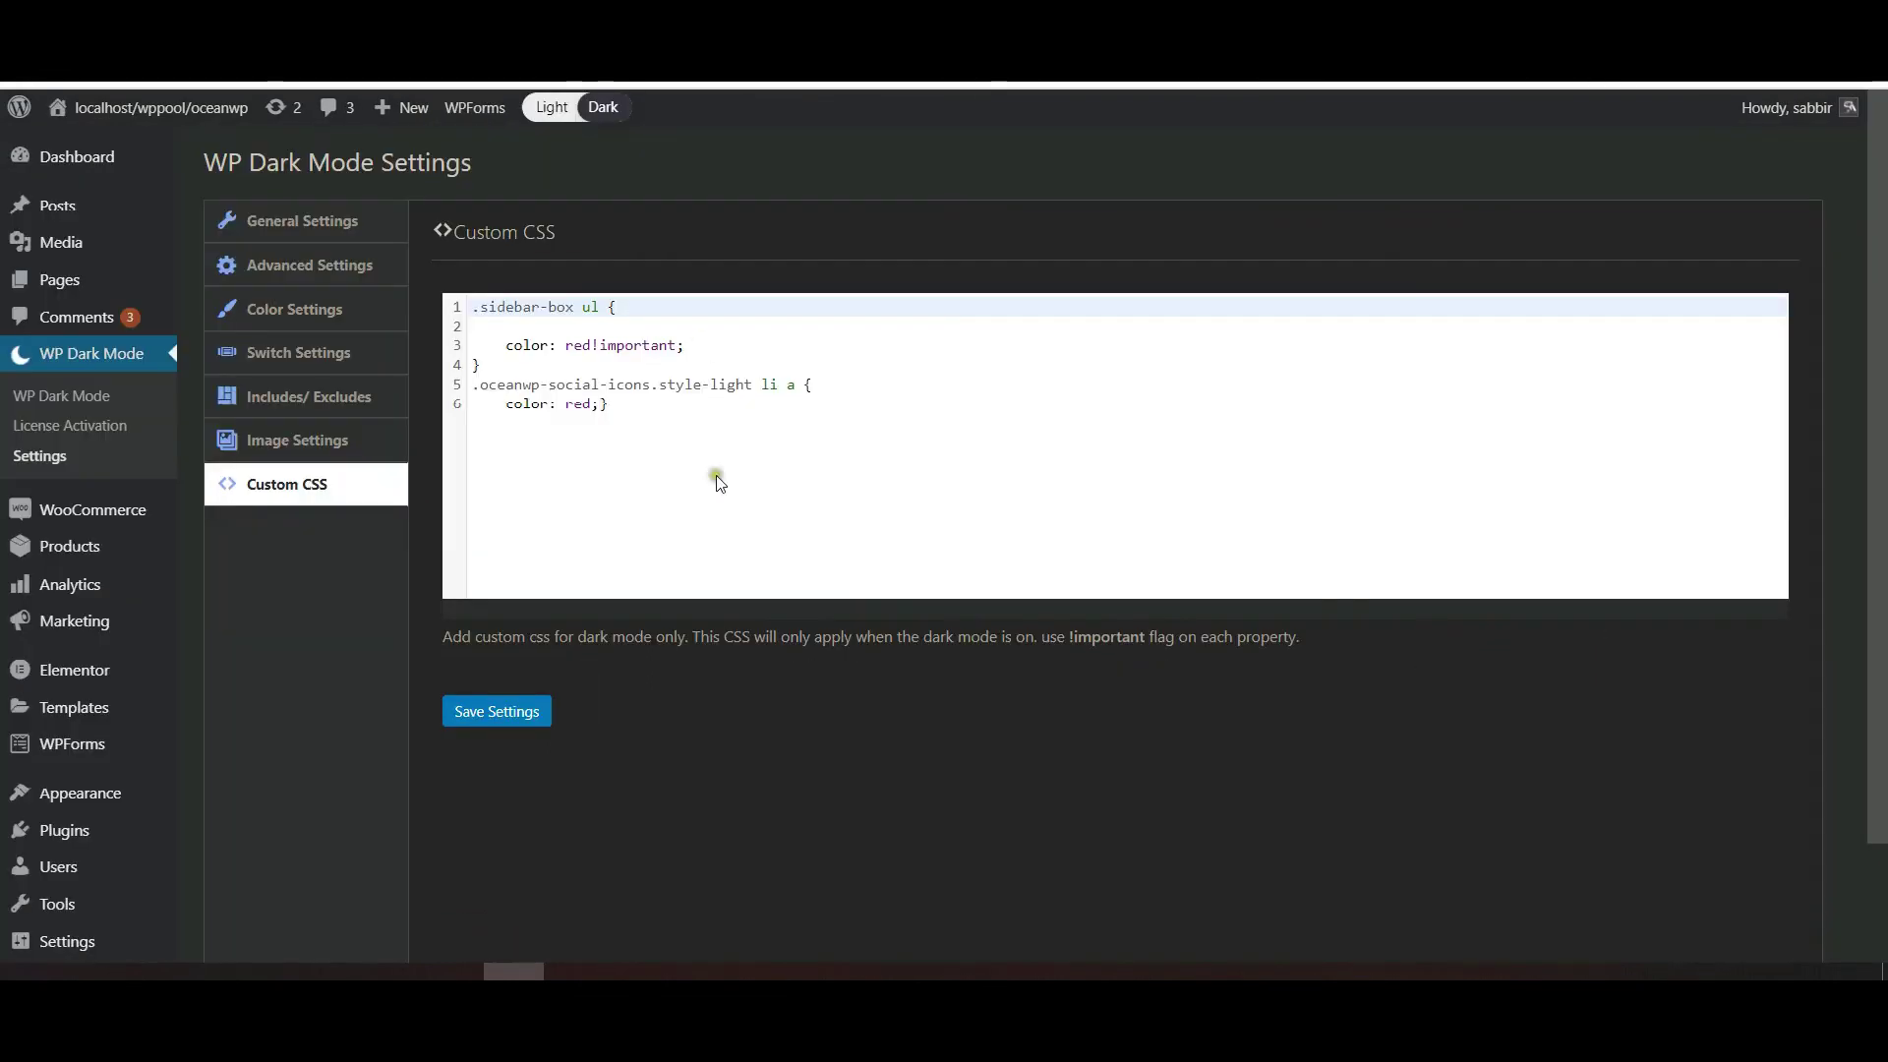
- Delete all the Custom CSS code, save the settings and reload the Women category page
left_click(595, 405)
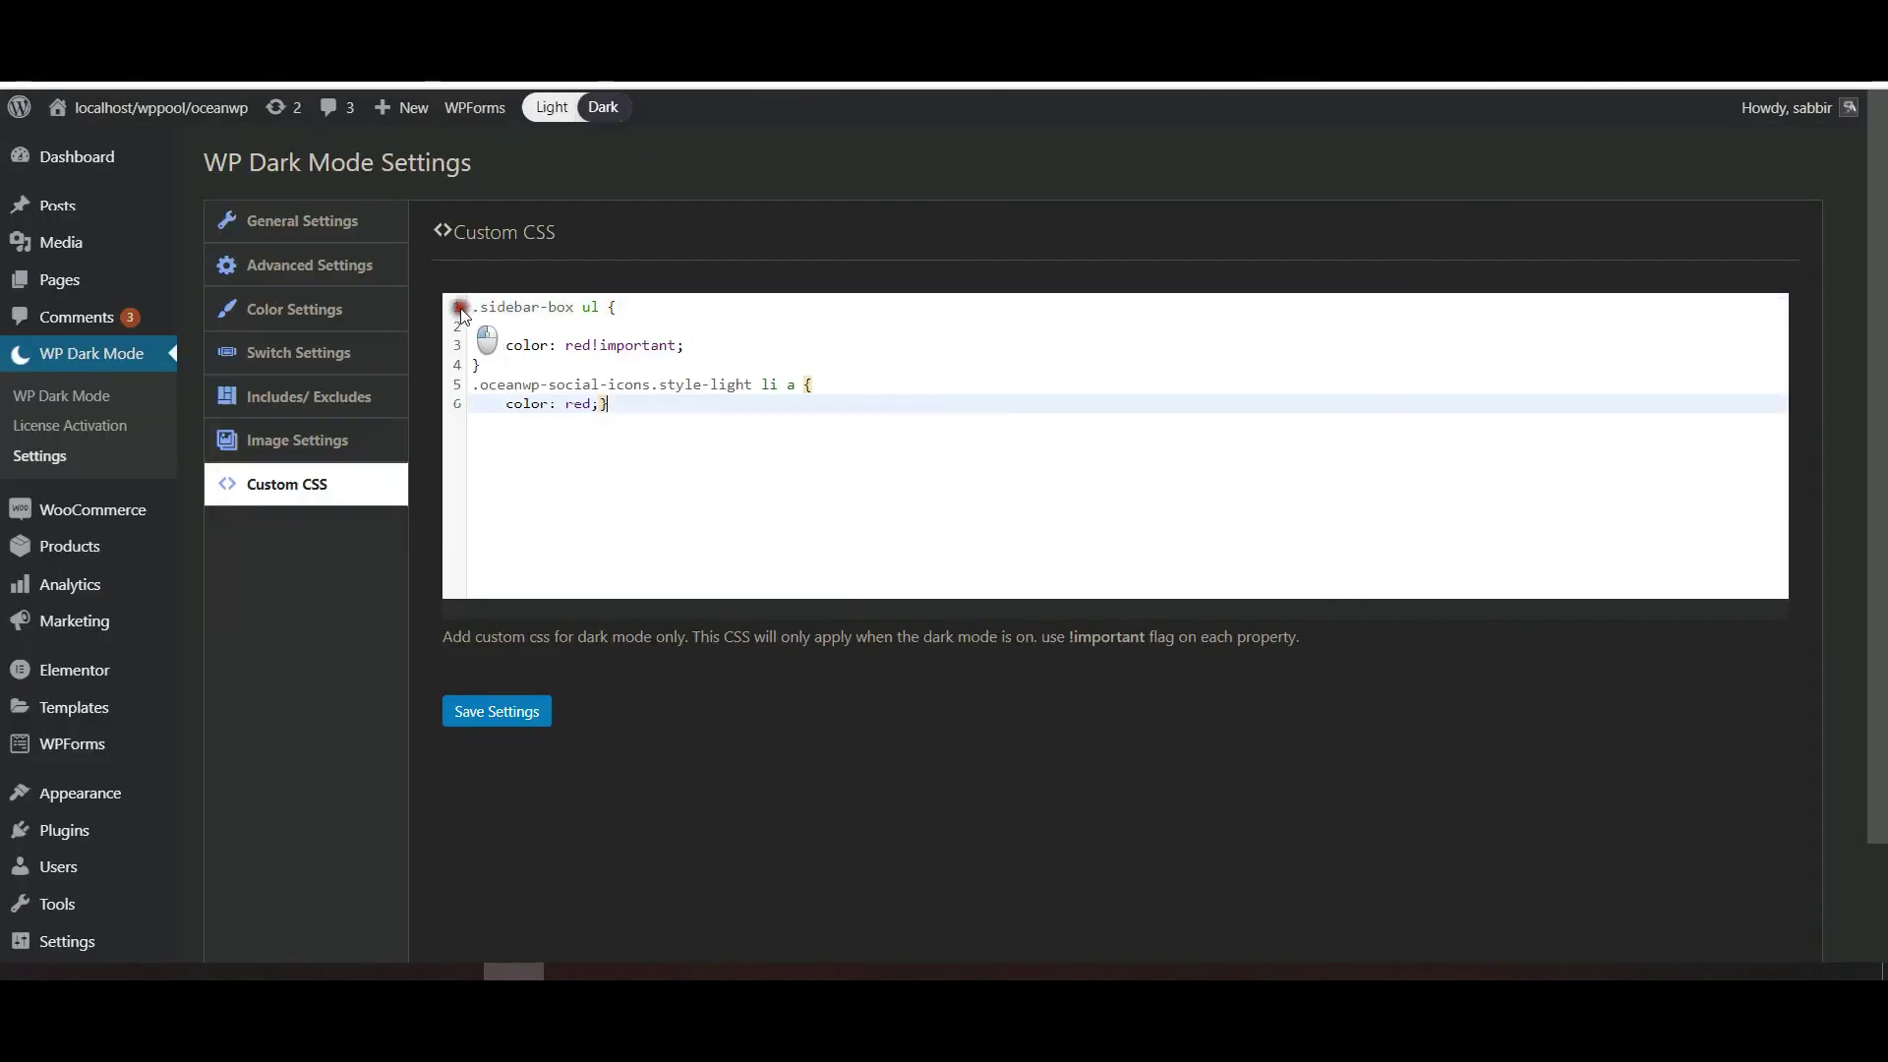
left_click_drag(462, 313, 650, 447)
key("BackSpace")
left_click(493, 712)
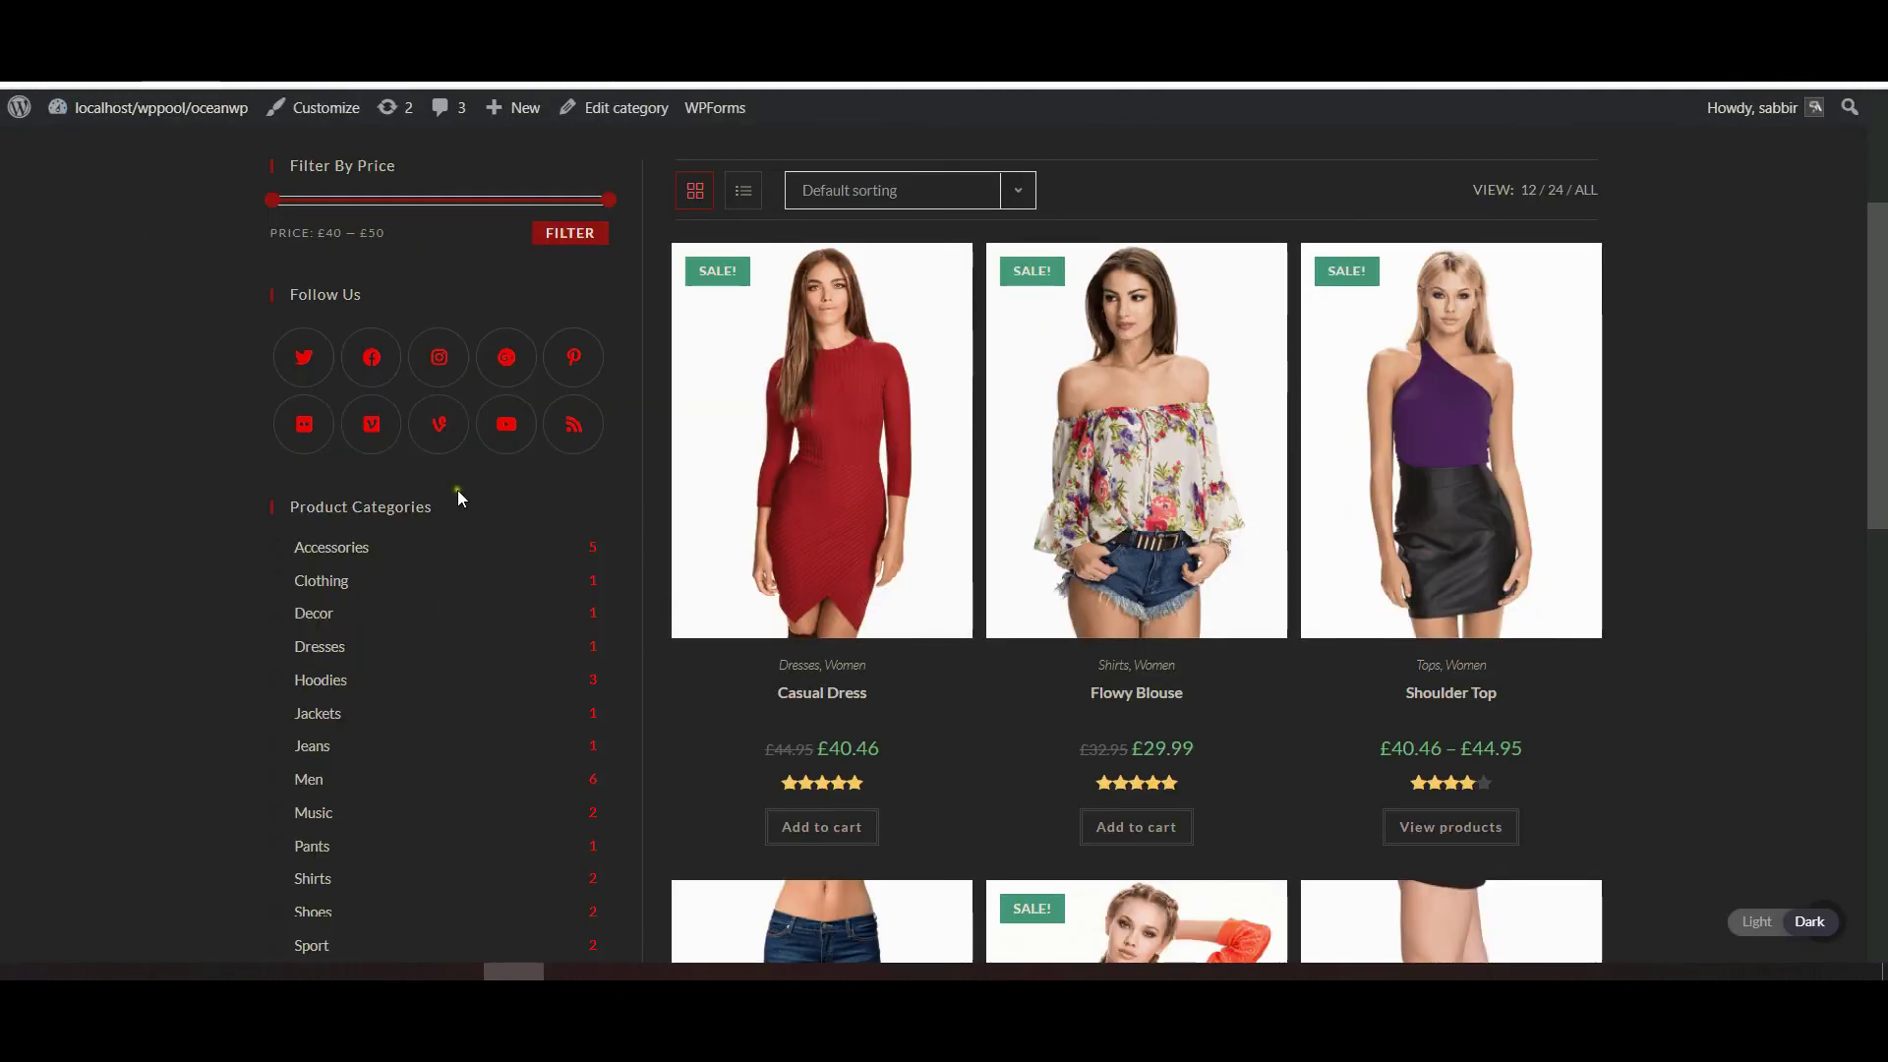
key("F5")
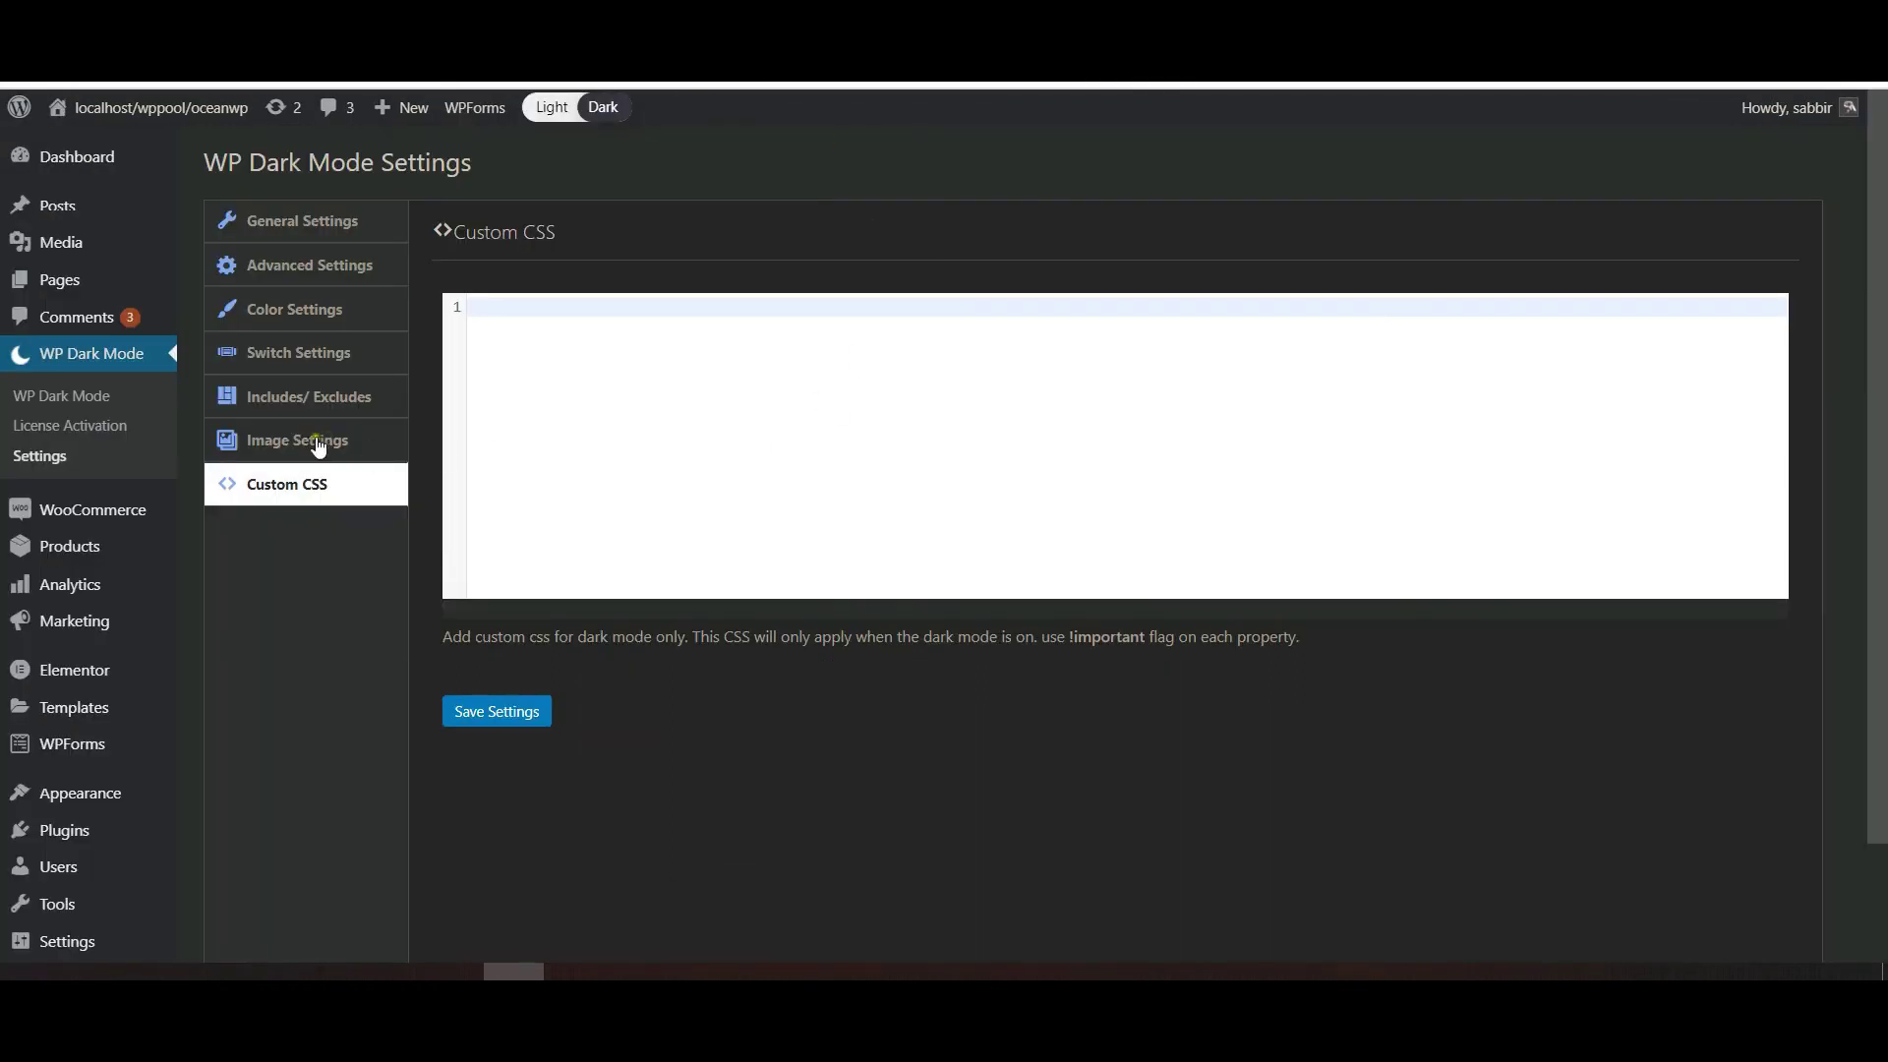
- Remove the header#site-header selector from Excludes Elements and save the Includes/Excludes settings
left_click(318, 443)
left_click(318, 403)
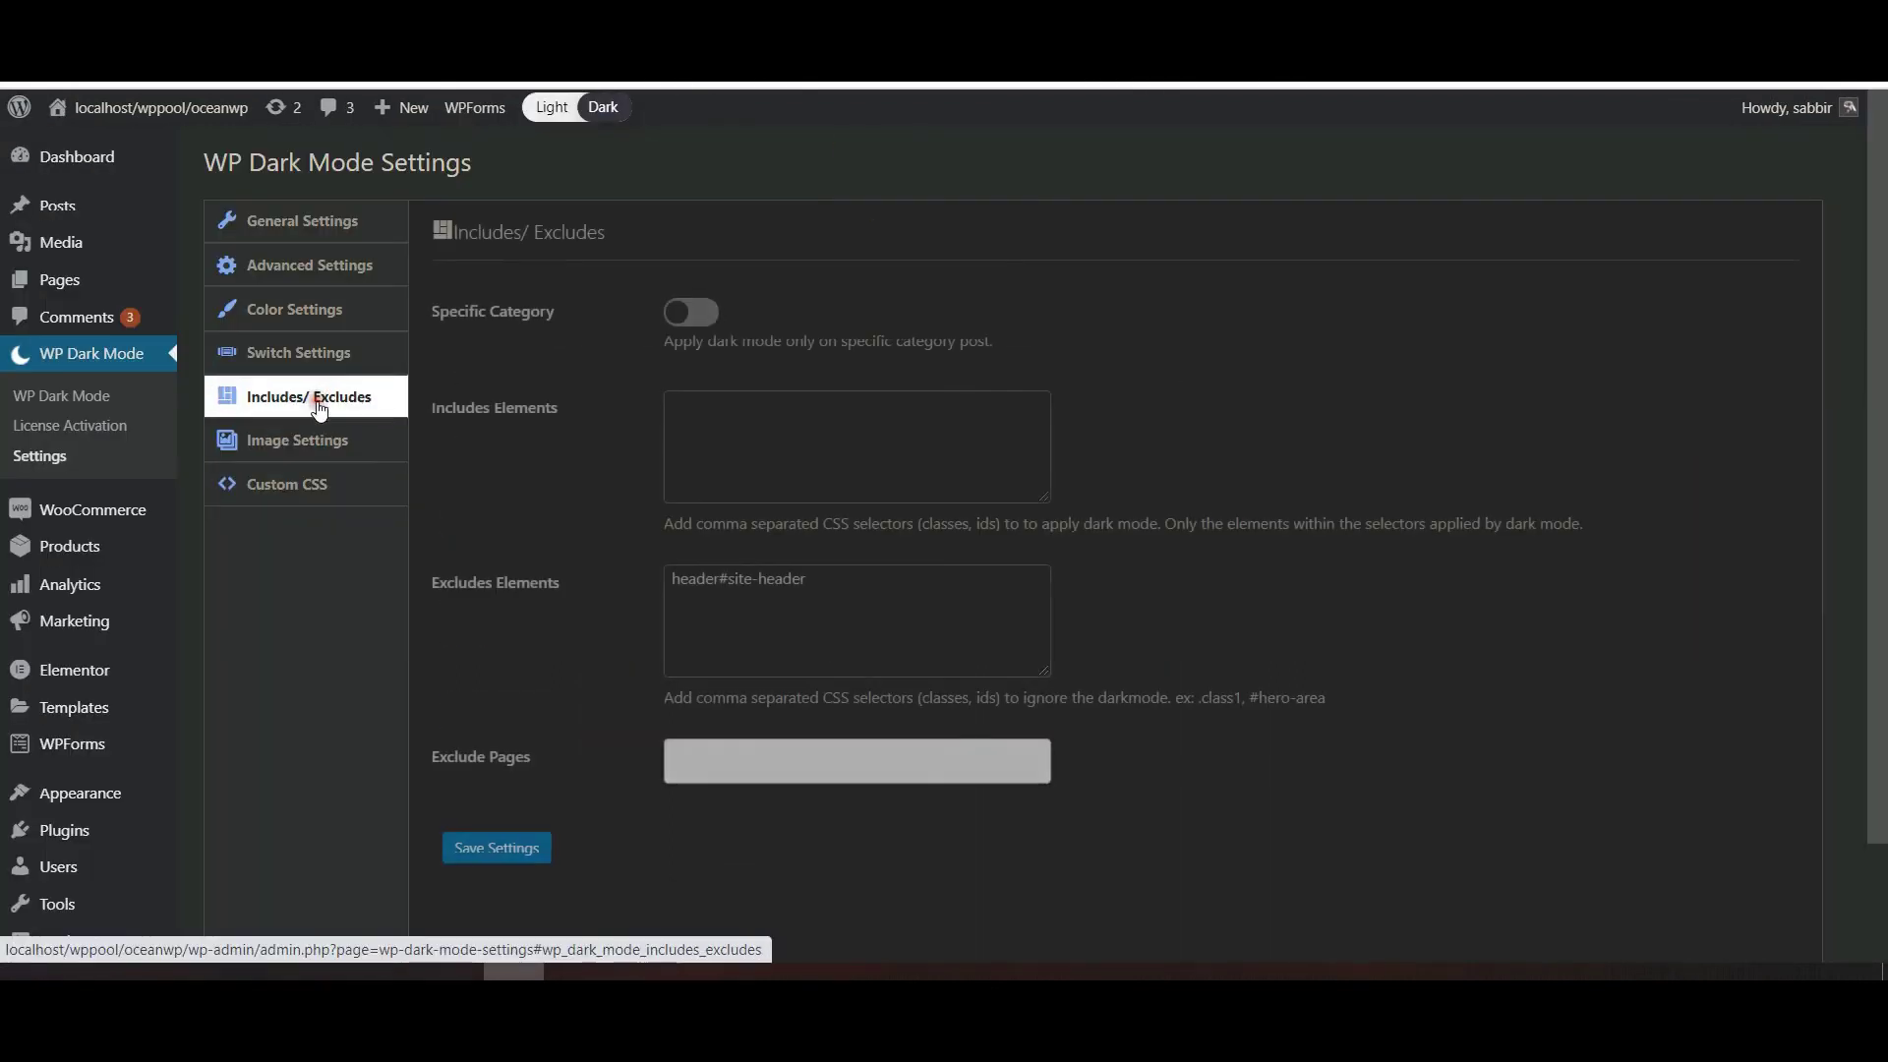
left_click_drag(842, 596, 587, 576)
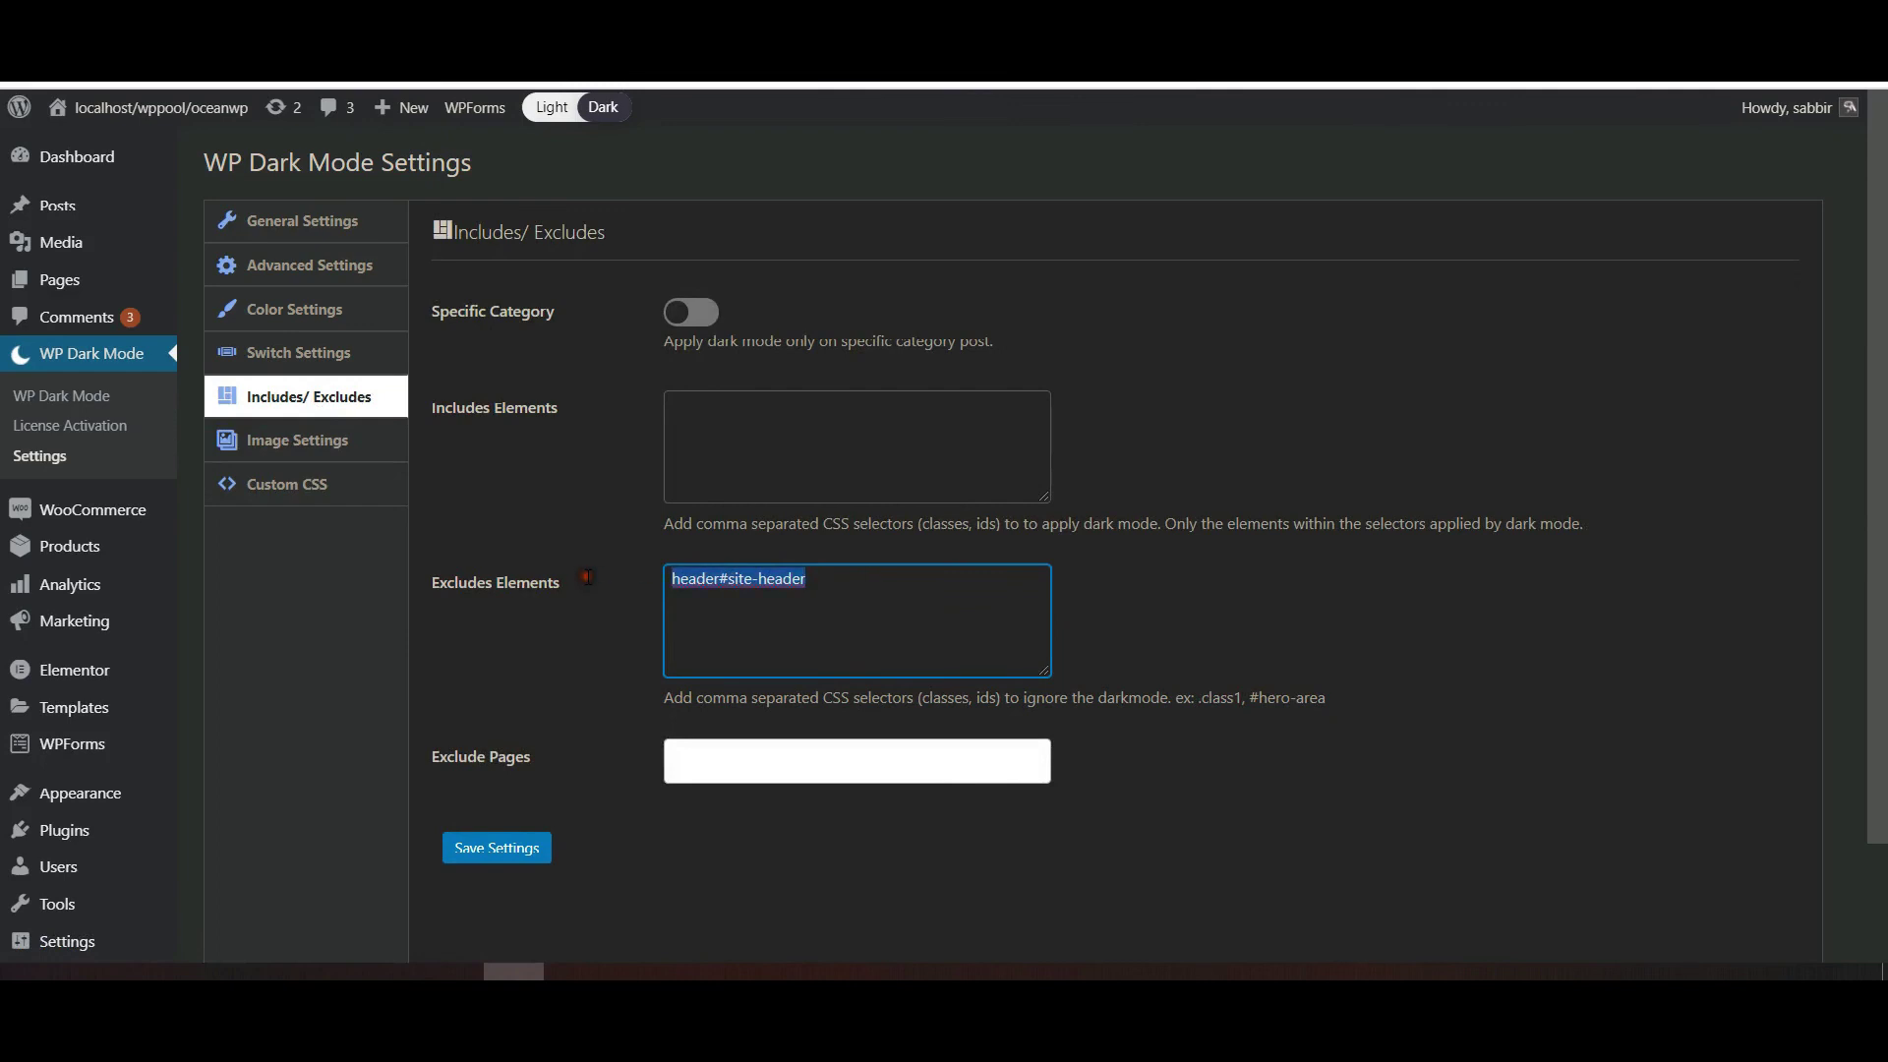
key("BackSpace")
left_click(500, 851)
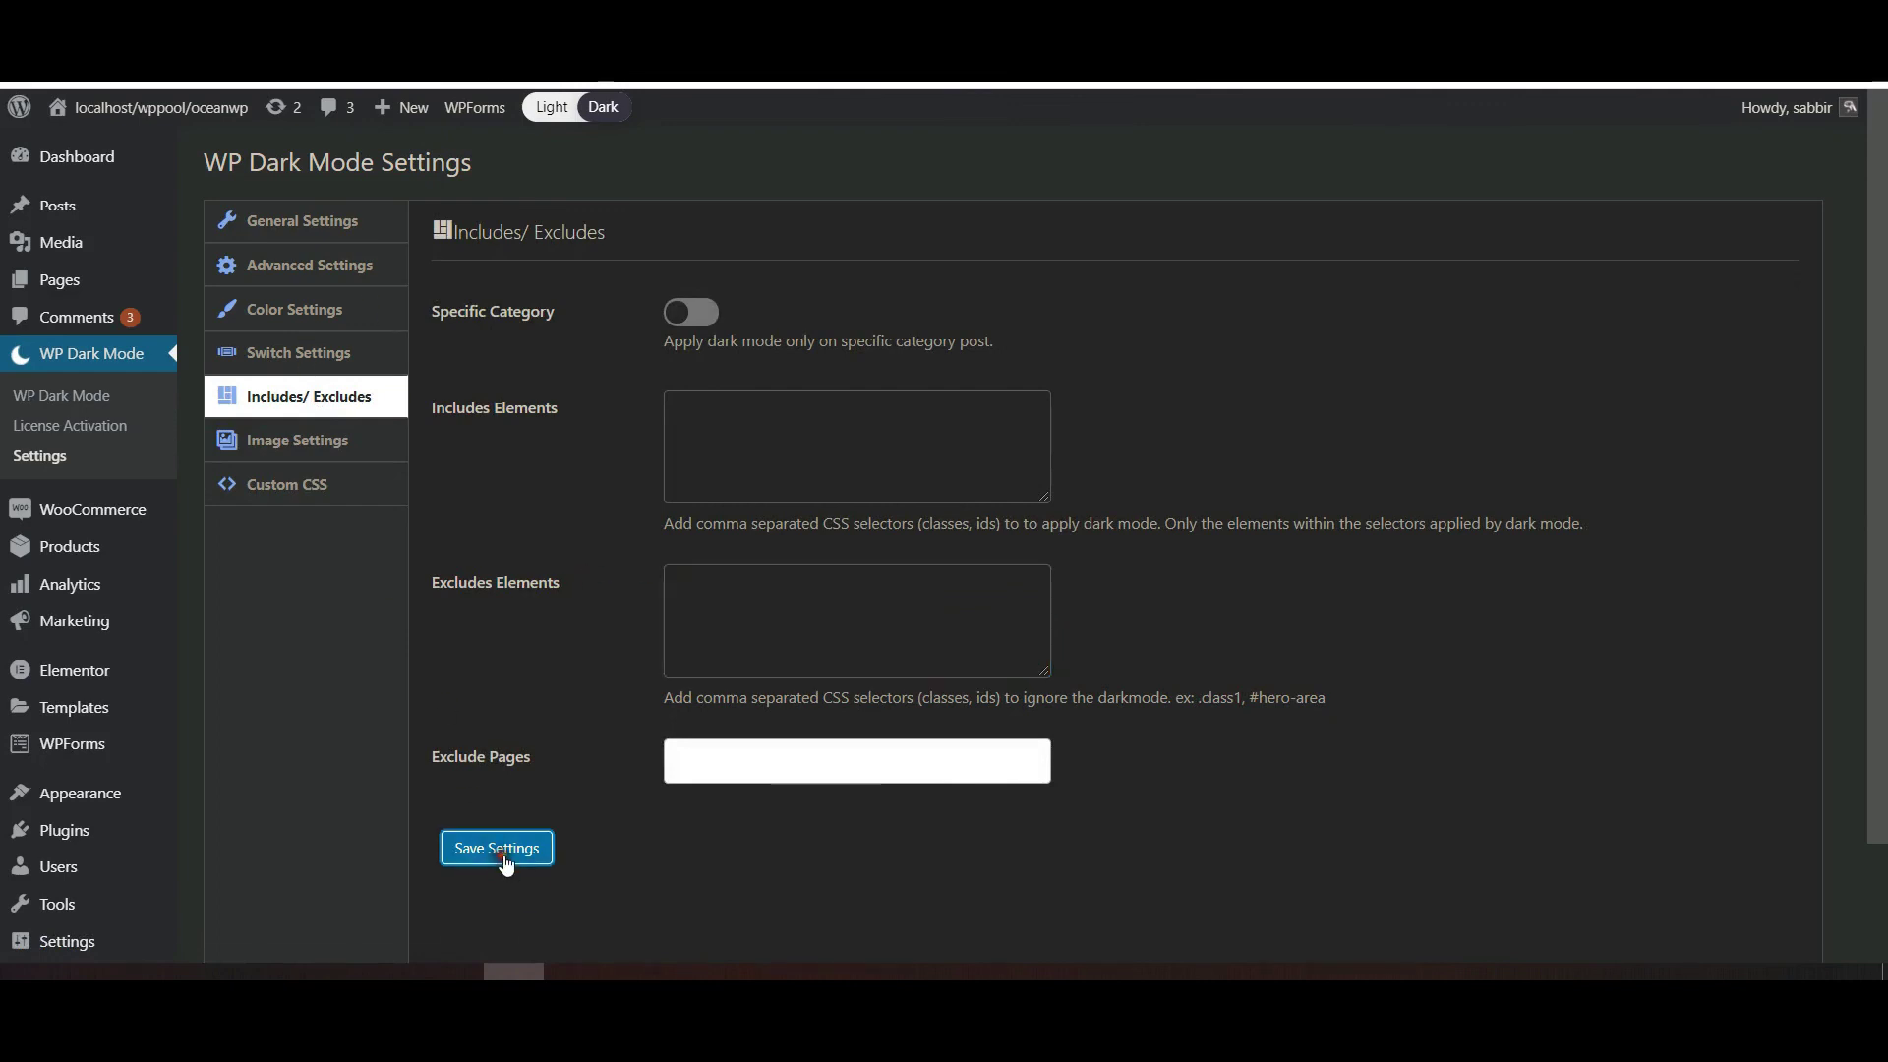